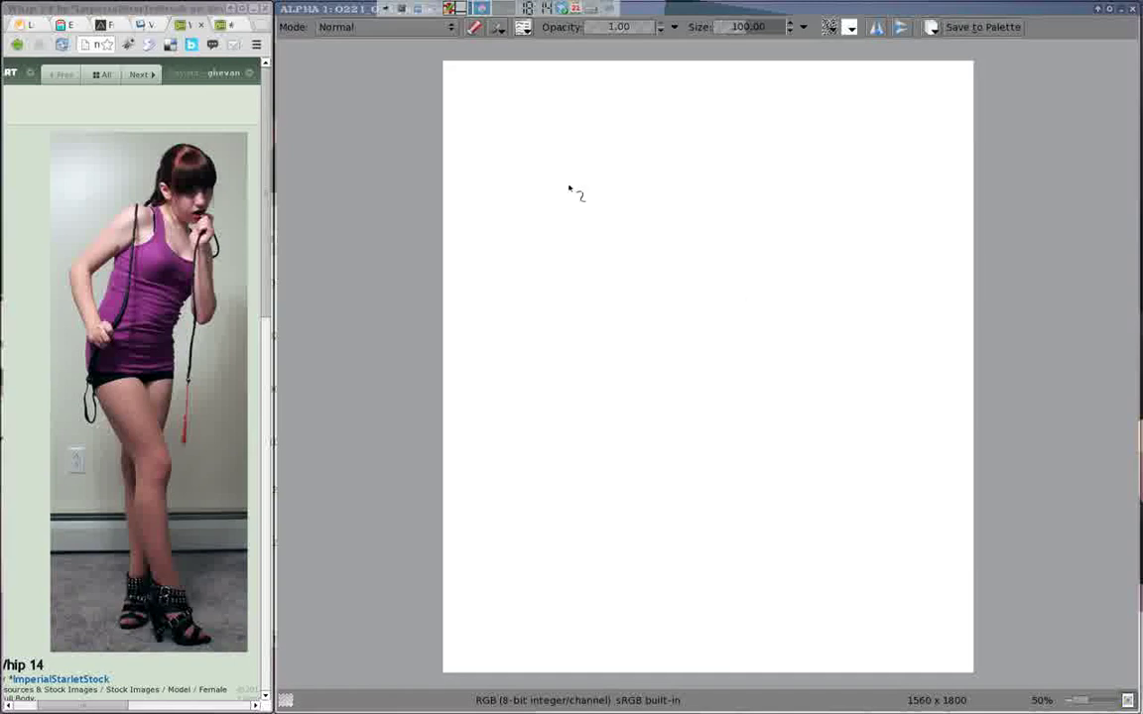
# With a large brush, handwrite the session heading, the model credit line and 'DeviantArt'
pyautogui.hotkey('shift', 'i')
pyautogui.moveTo(481, 109)
pyautogui.mouseDown()
pyautogui.moveTo(586, 149)
pyautogui.moveTo(655, 109)
pyautogui.moveTo(893, 138)
pyautogui.mouseUp()
pyautogui.moveTo(486, 248)
pyautogui.mouseDown()
pyautogui.moveTo(615, 307)
pyautogui.moveTo(724, 298)
pyautogui.mouseUp()
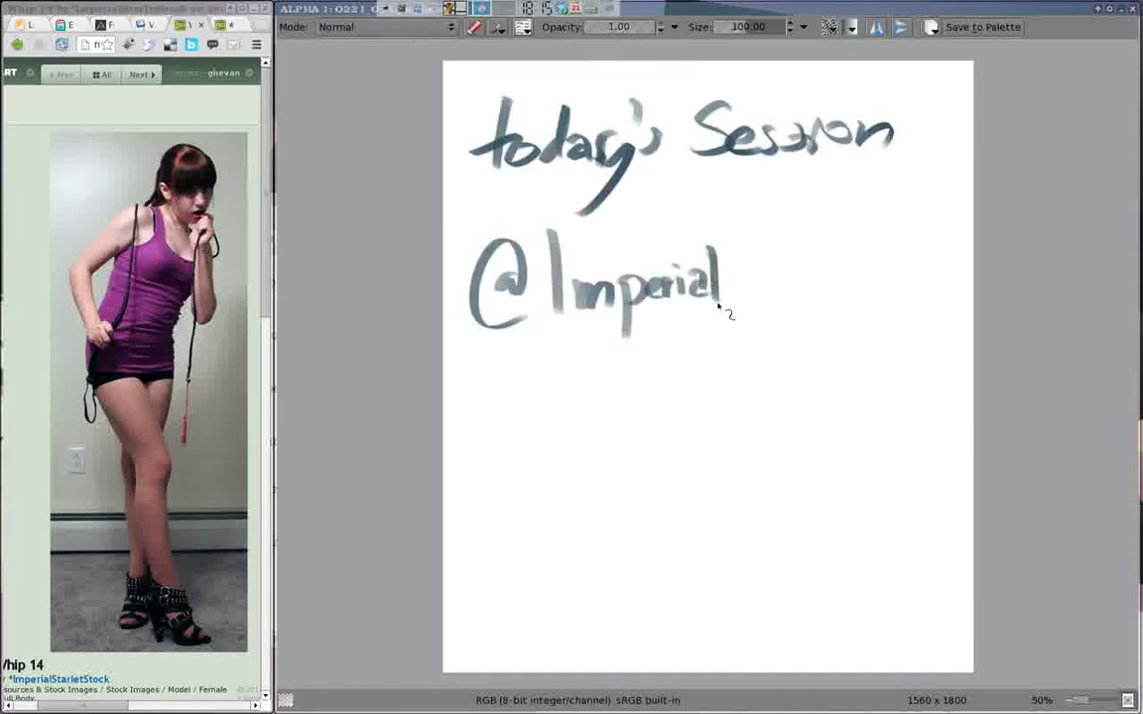
pyautogui.moveTo(665, 238); pyautogui.dragTo(823, 288)
pyautogui.moveTo(769, 248); pyautogui.dragTo(952, 253)
pyautogui.moveTo(522, 409)
pyautogui.mouseDown()
pyautogui.moveTo(522, 458)
pyautogui.moveTo(560, 466)
pyautogui.mouseUp()
pyautogui.moveTo(565, 446)
pyautogui.mouseDown()
pyautogui.moveTo(739, 372)
pyautogui.moveTo(759, 426)
pyautogui.mouseUp()
# Pick a lighter 0.50-opacity, size-64 brush from the pop-up palette and try test strokes
pyautogui.rightClick(701, 359)
pyautogui.click(701, 303)
pyautogui.moveTo(809, 379); pyautogui.dragTo(744, 496)
pyautogui.hotkey('ctrl', 'z')
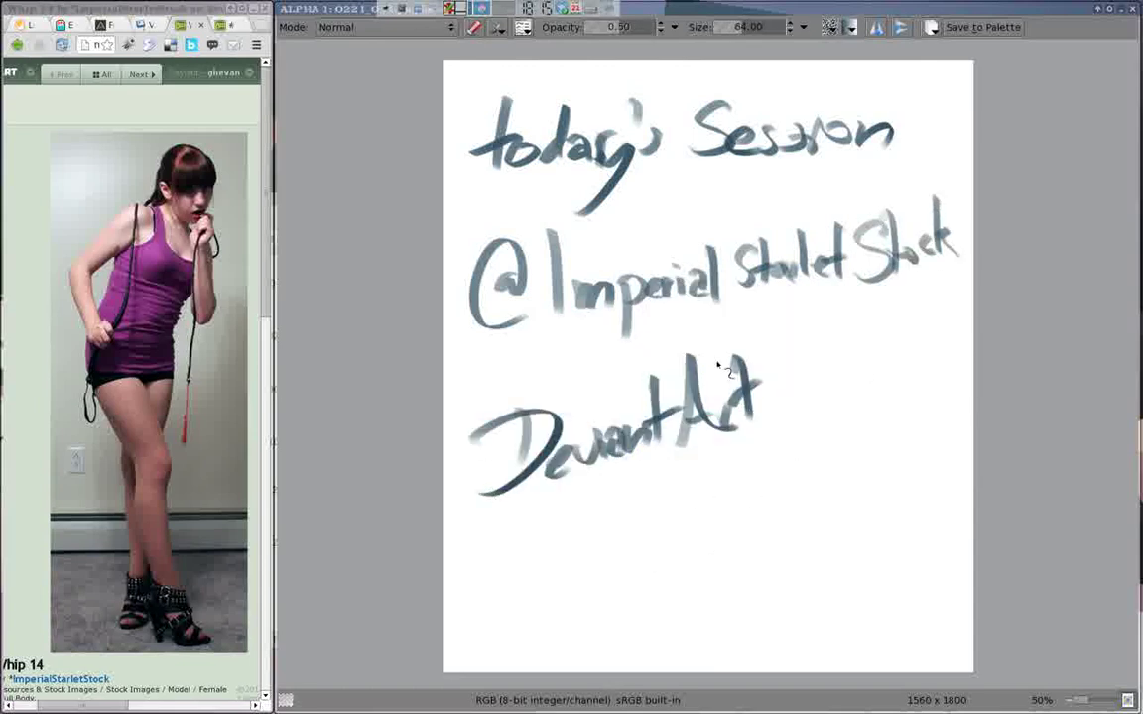
pyautogui.moveTo(834, 372)
pyautogui.mouseDown()
pyautogui.moveTo(836, 540)
pyautogui.moveTo(854, 403)
pyautogui.moveTo(799, 505)
pyautogui.mouseUp()
# Clear the canvas and block in the torso, hanging right arm, waist and hip lines
pyautogui.press('Delete')
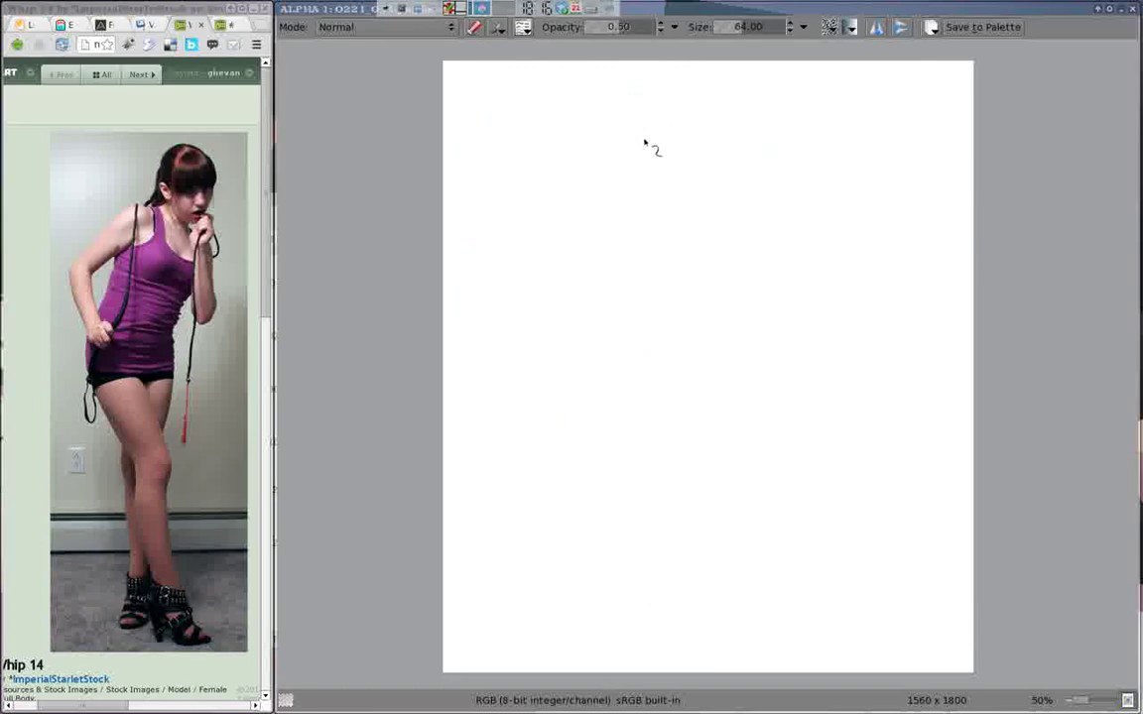
pyautogui.moveTo(645, 146)
pyautogui.mouseDown()
pyautogui.moveTo(658, 198)
pyautogui.moveTo(742, 207)
pyautogui.moveTo(732, 190)
pyautogui.moveTo(645, 174)
pyautogui.mouseUp()
pyautogui.moveTo(605, 283); pyautogui.dragTo(616, 329)
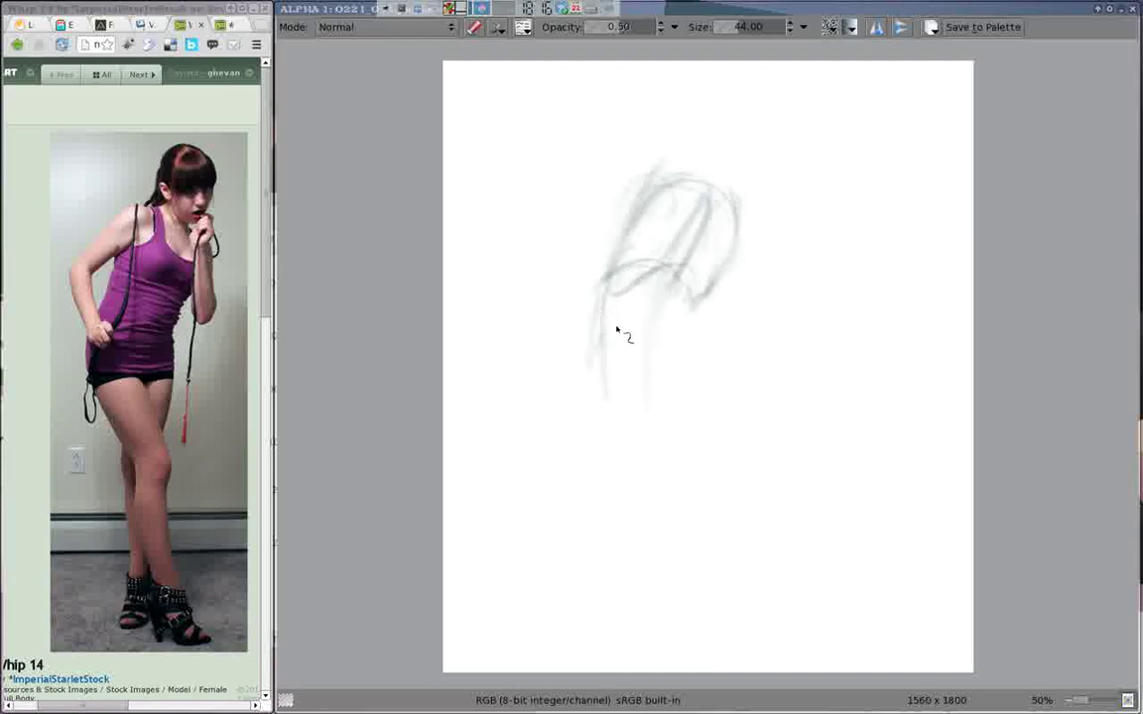
pyautogui.moveTo(725, 176); pyautogui.dragTo(760, 339)
pyautogui.moveTo(744, 208); pyautogui.dragTo(771, 335)
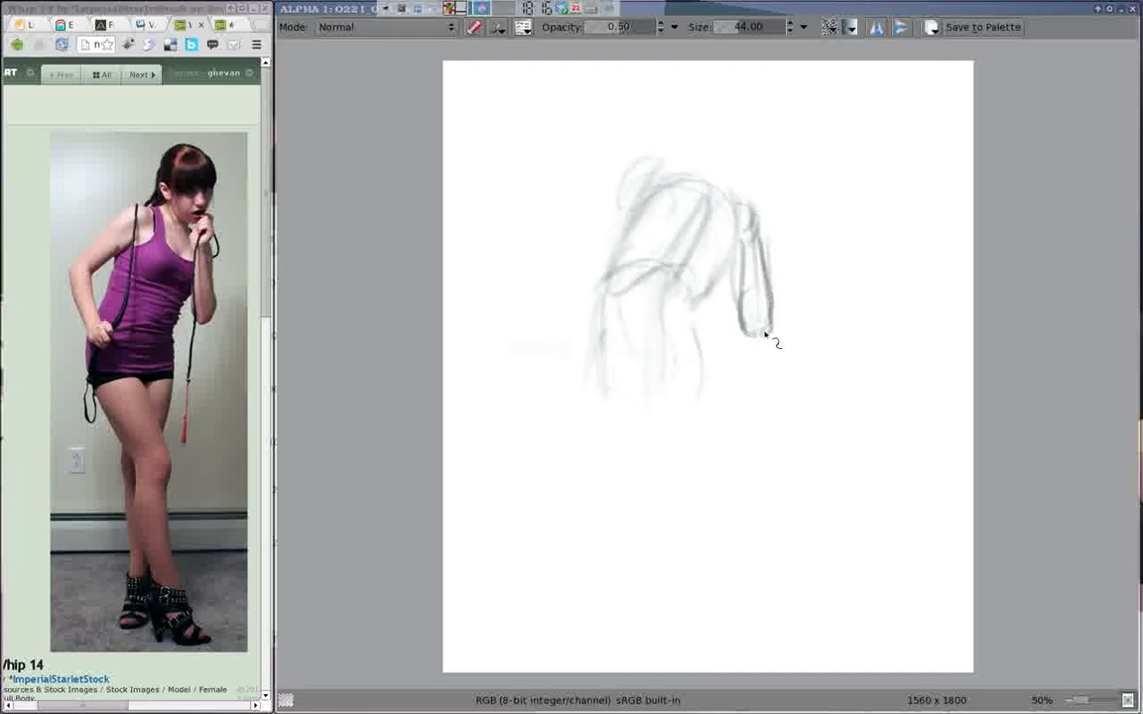
pyautogui.moveTo(717, 283); pyautogui.dragTo(702, 377)
pyautogui.moveTo(594, 298); pyautogui.dragTo(582, 391)
pyautogui.moveTo(636, 328); pyautogui.dragTo(604, 400)
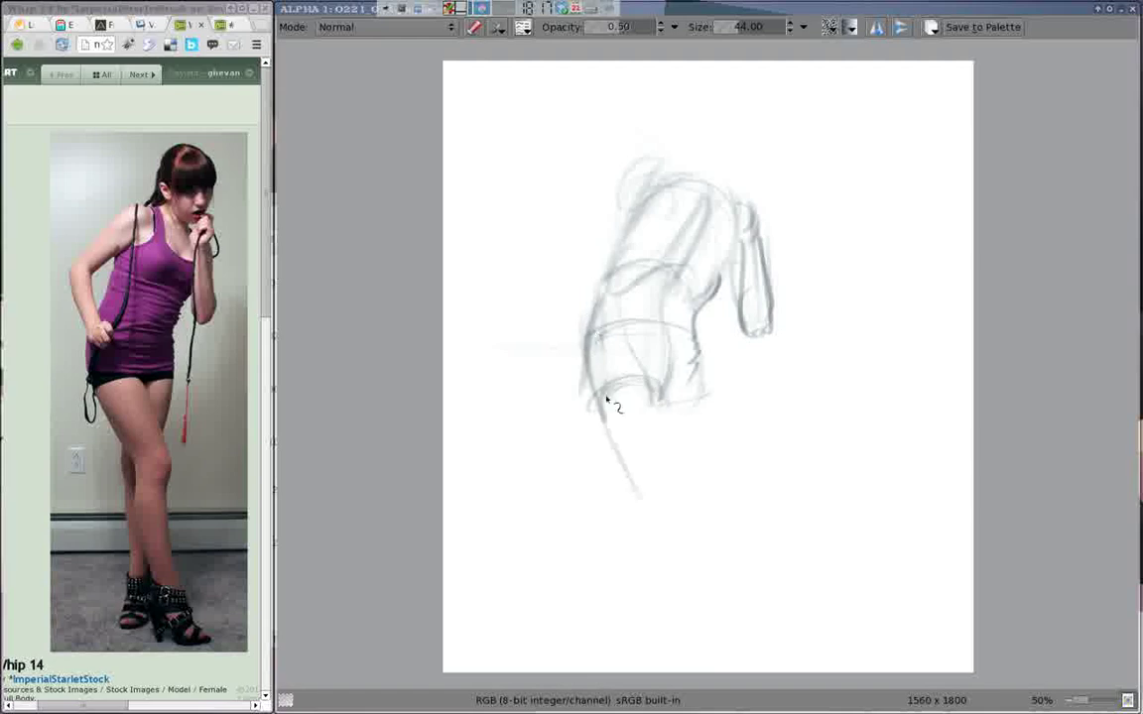
# Sketch the long leg outline, head oval, shoulder and left arm, and darken the torso sides
pyautogui.moveTo(684, 506); pyautogui.dragTo(628, 217)
pyautogui.moveTo(634, 163)
pyautogui.mouseDown()
pyautogui.moveTo(556, 240)
pyautogui.moveTo(573, 327)
pyautogui.mouseUp()
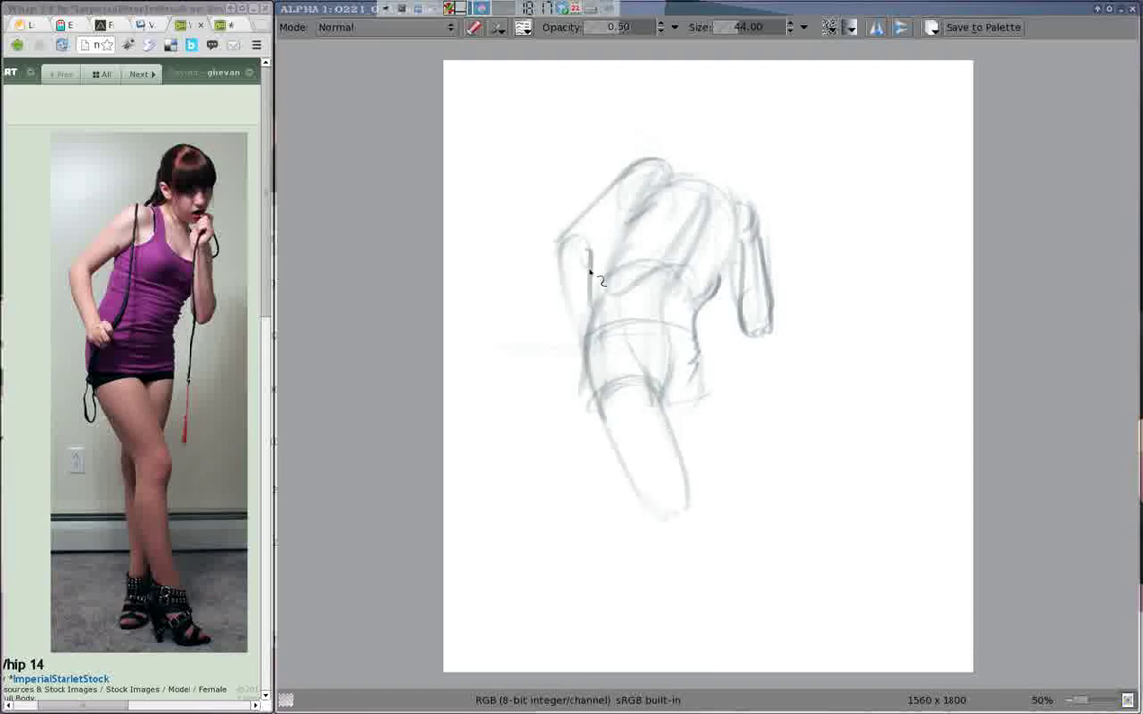
pyautogui.moveTo(588, 248)
pyautogui.mouseDown()
pyautogui.moveTo(607, 327)
pyautogui.moveTo(662, 150)
pyautogui.moveTo(760, 234)
pyautogui.mouseUp()
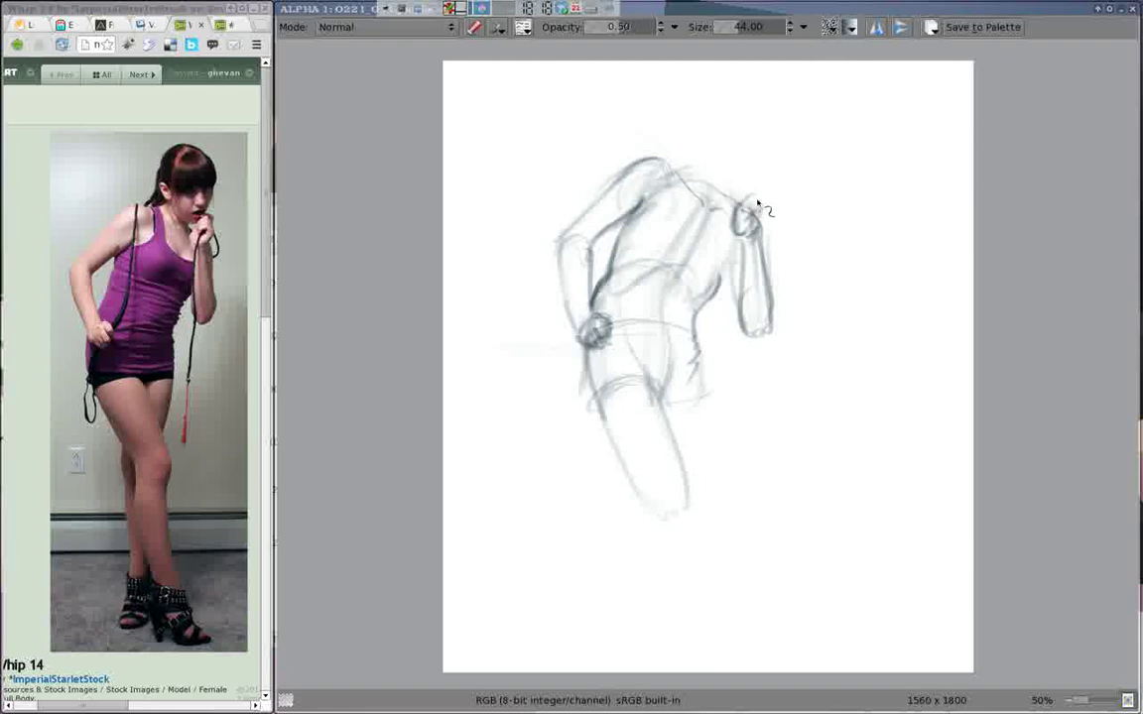
pyautogui.moveTo(694, 203); pyautogui.dragTo(705, 461)
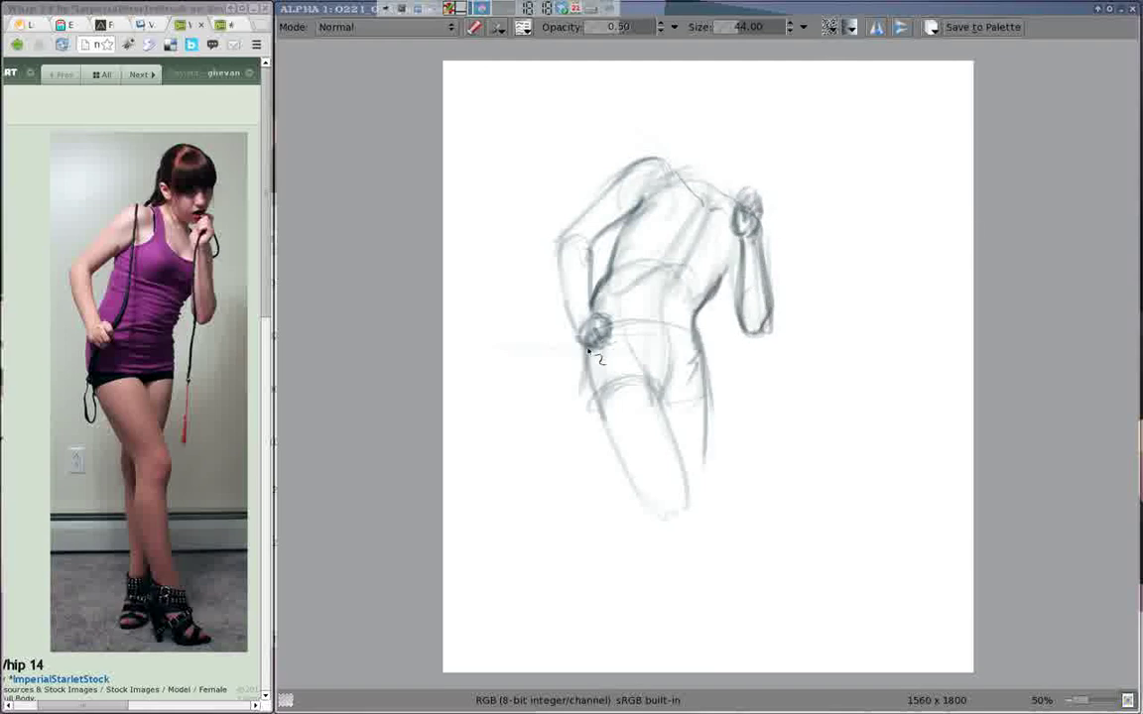
pyautogui.moveTo(587, 347); pyautogui.dragTo(580, 437)
pyautogui.moveTo(570, 327)
pyautogui.mouseDown()
pyautogui.moveTo(555, 234)
pyautogui.moveTo(743, 192)
pyautogui.mouseUp()
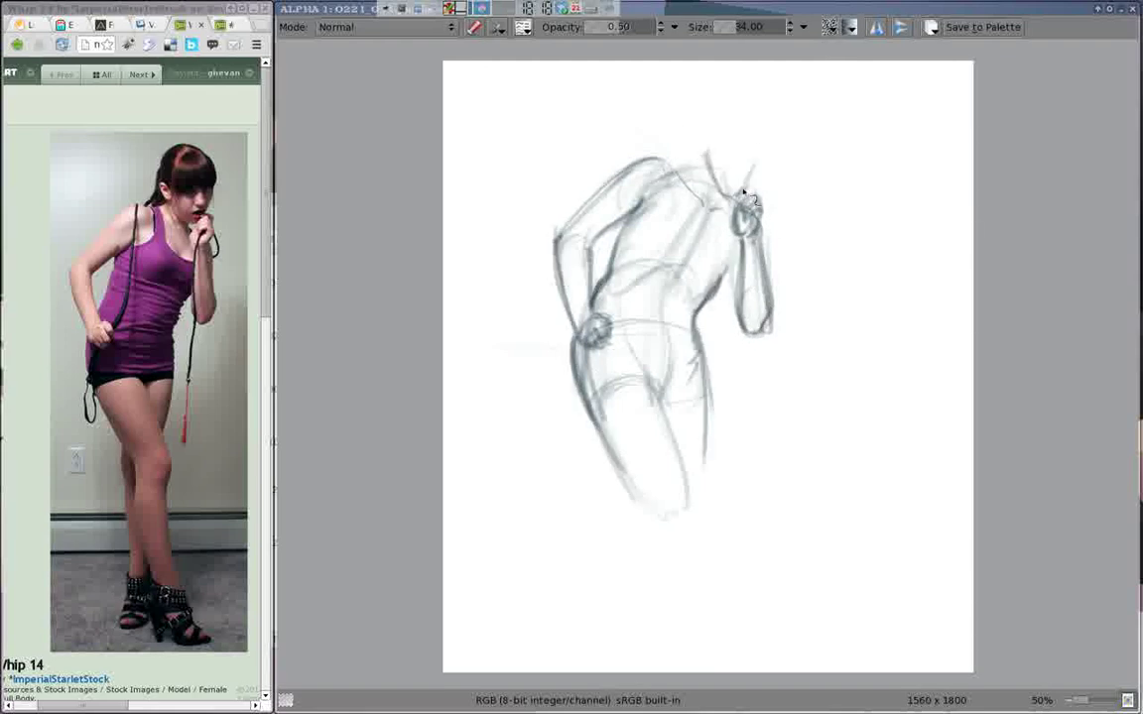
pyautogui.moveTo(697, 149)
pyautogui.mouseDown()
pyautogui.moveTo(704, 109)
pyautogui.moveTo(721, 146)
pyautogui.mouseUp()
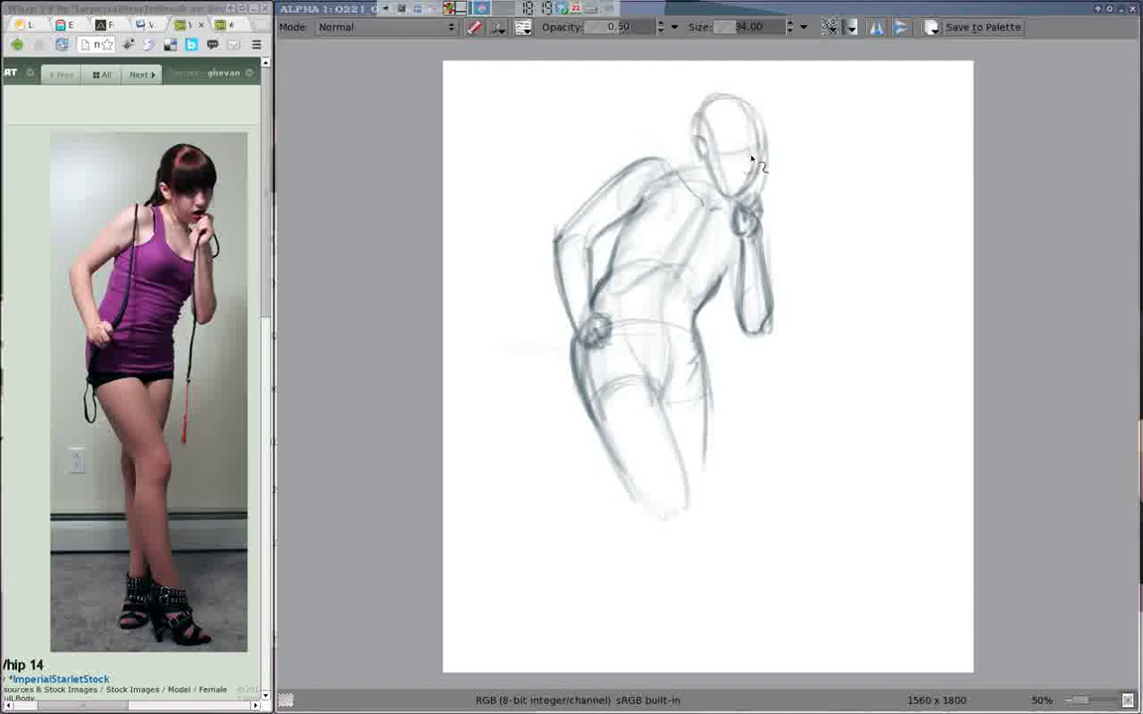
pyautogui.press('e')
# Add the hair, bangs and face, then chest, waist and upper-leg contours
pyautogui.moveTo(729, 124)
pyautogui.mouseDown()
pyautogui.moveTo(754, 144)
pyautogui.moveTo(738, 144)
pyautogui.mouseUp()
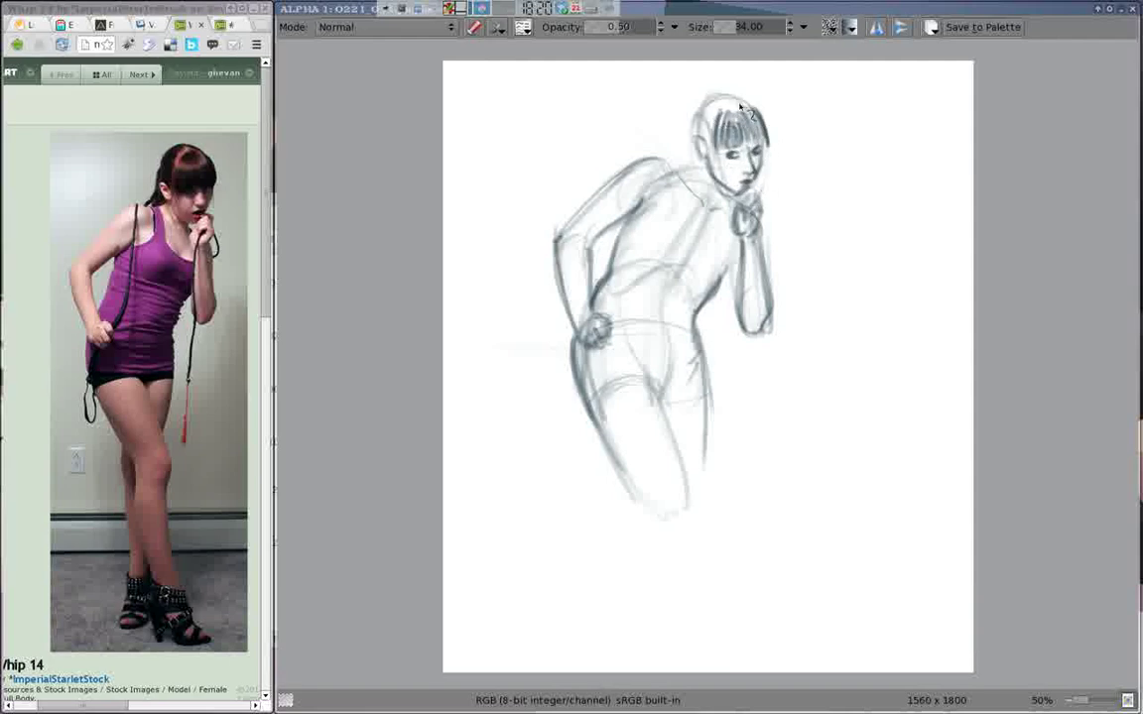
pyautogui.moveTo(704, 104)
pyautogui.mouseDown()
pyautogui.moveTo(764, 138)
pyautogui.moveTo(672, 167)
pyautogui.moveTo(689, 204)
pyautogui.moveTo(739, 238)
pyautogui.mouseUp()
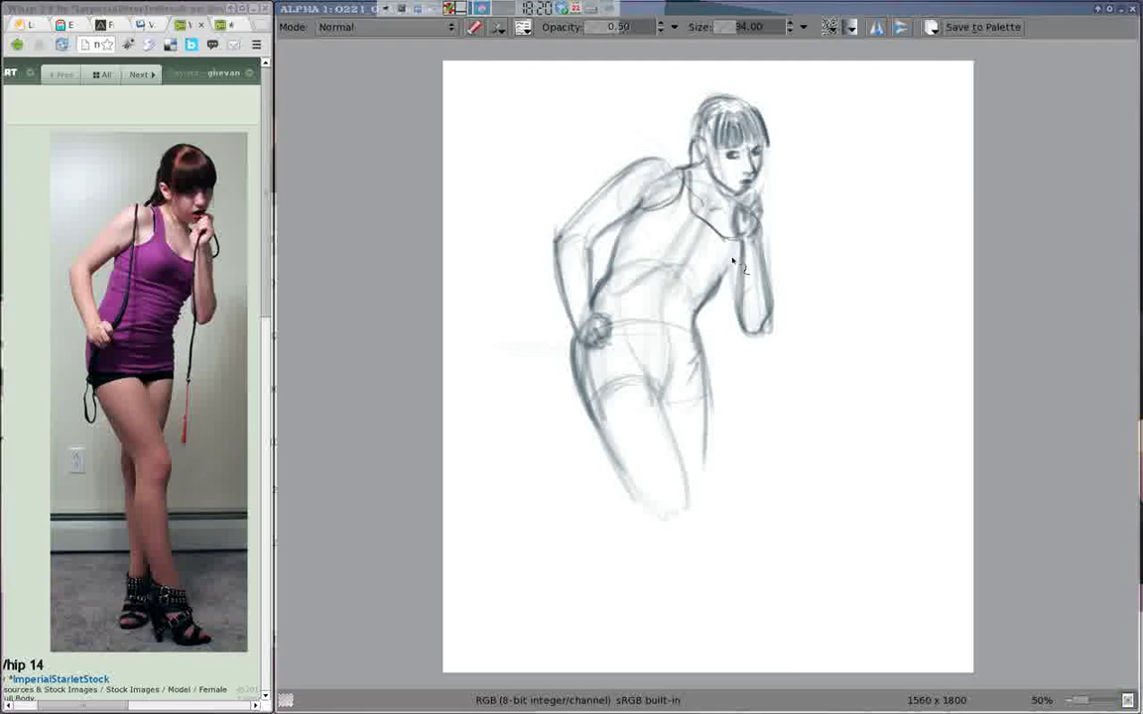
pyautogui.moveTo(664, 255); pyautogui.dragTo(638, 242)
pyautogui.moveTo(709, 248)
pyautogui.mouseDown()
pyautogui.moveTo(684, 337)
pyautogui.moveTo(699, 417)
pyautogui.mouseUp()
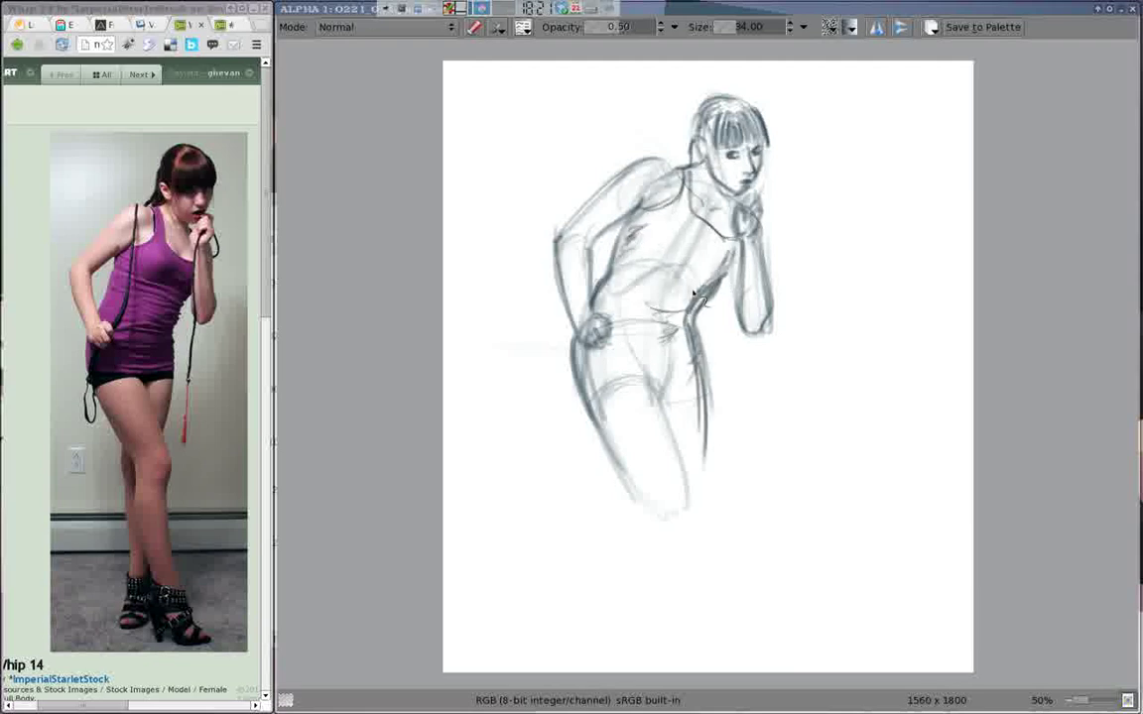
pyautogui.moveTo(645, 262); pyautogui.dragTo(724, 273)
pyautogui.moveTo(595, 322); pyautogui.dragTo(684, 342)
pyautogui.moveTo(575, 367); pyautogui.dragTo(695, 375)
# Carry the crossed legs down to the ankles, strengthen the back contour, and bring up the Whip 13 reference
pyautogui.moveTo(605, 382); pyautogui.dragTo(640, 466)
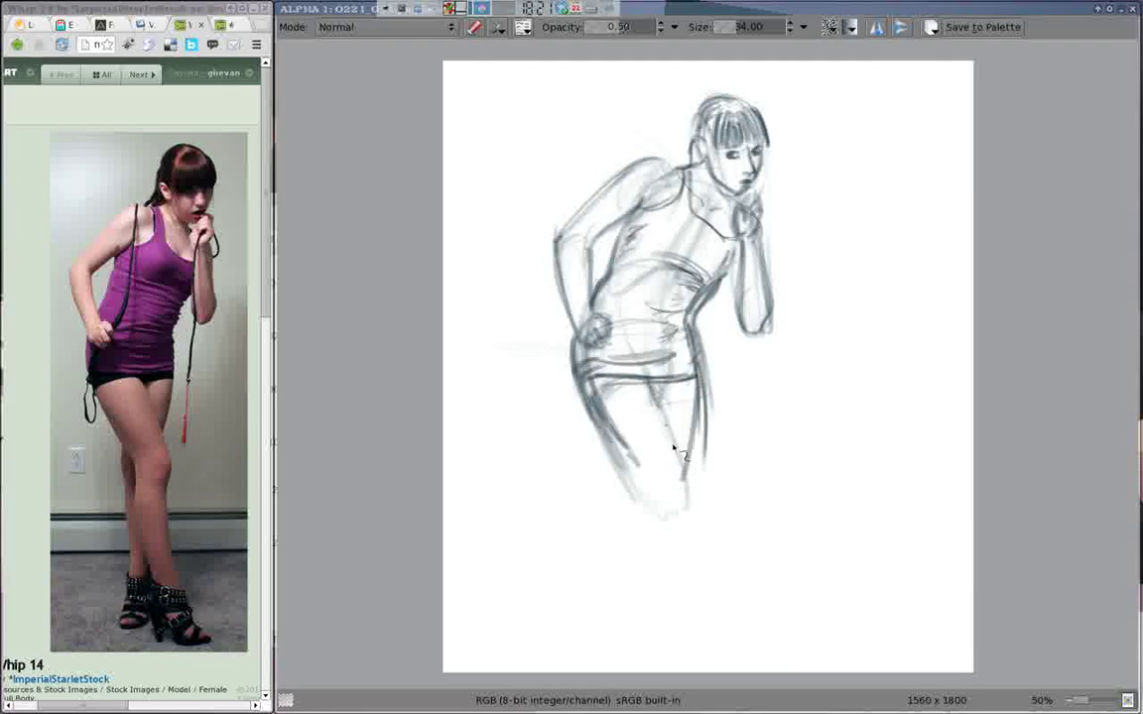
pyautogui.moveTo(655, 377); pyautogui.dragTo(688, 548)
pyautogui.moveTo(640, 476)
pyautogui.mouseDown()
pyautogui.moveTo(655, 595)
pyautogui.moveTo(620, 625)
pyautogui.mouseUp()
pyautogui.moveTo(644, 526); pyautogui.dragTo(610, 655)
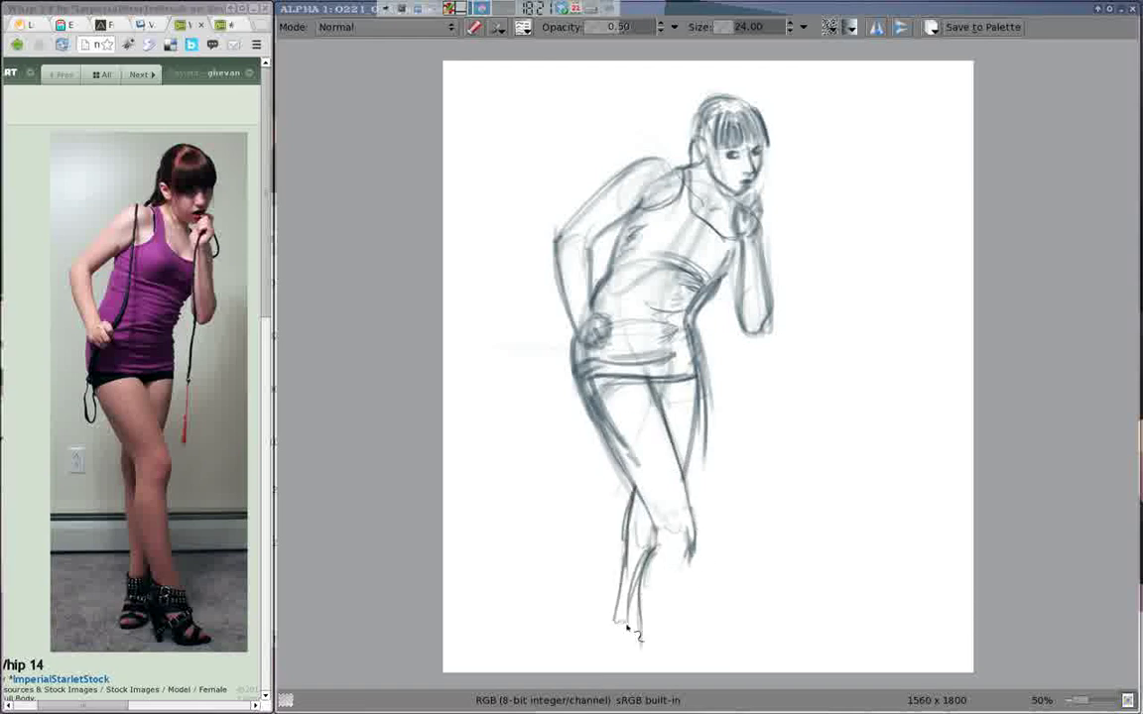
pyautogui.moveTo(739, 248)
pyautogui.mouseDown()
pyautogui.moveTo(747, 323)
pyautogui.moveTo(762, 314)
pyautogui.mouseUp()
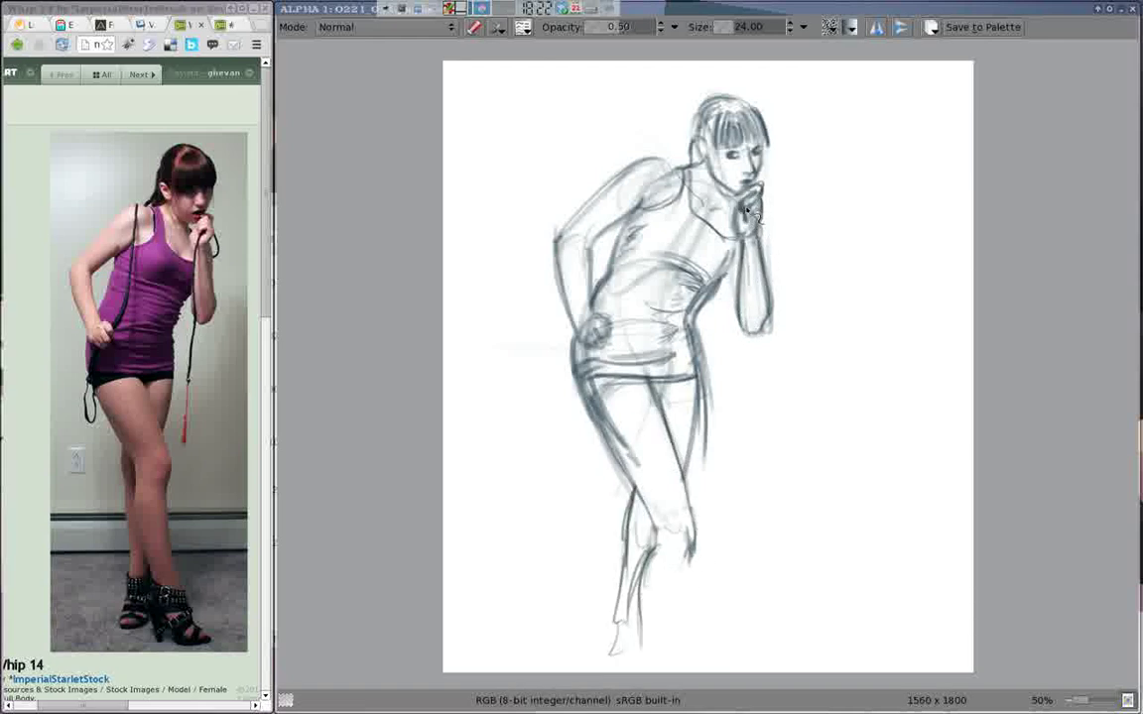
pyautogui.moveTo(675, 164)
pyautogui.mouseDown()
pyautogui.moveTo(600, 178)
pyautogui.moveTo(556, 238)
pyautogui.moveTo(570, 327)
pyautogui.moveTo(595, 327)
pyautogui.mouseUp()
pyautogui.click(140, 74)
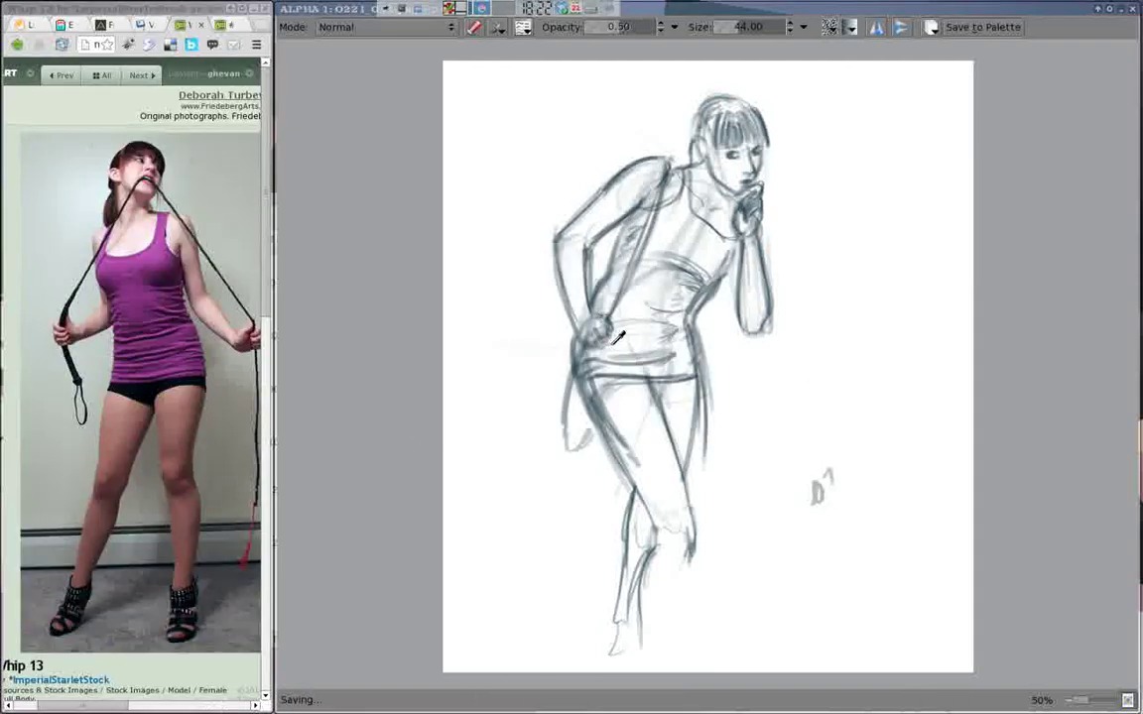
# Clear the canvas and block in the standing figure's torso, hips, sides and arm
pyautogui.press('Delete')
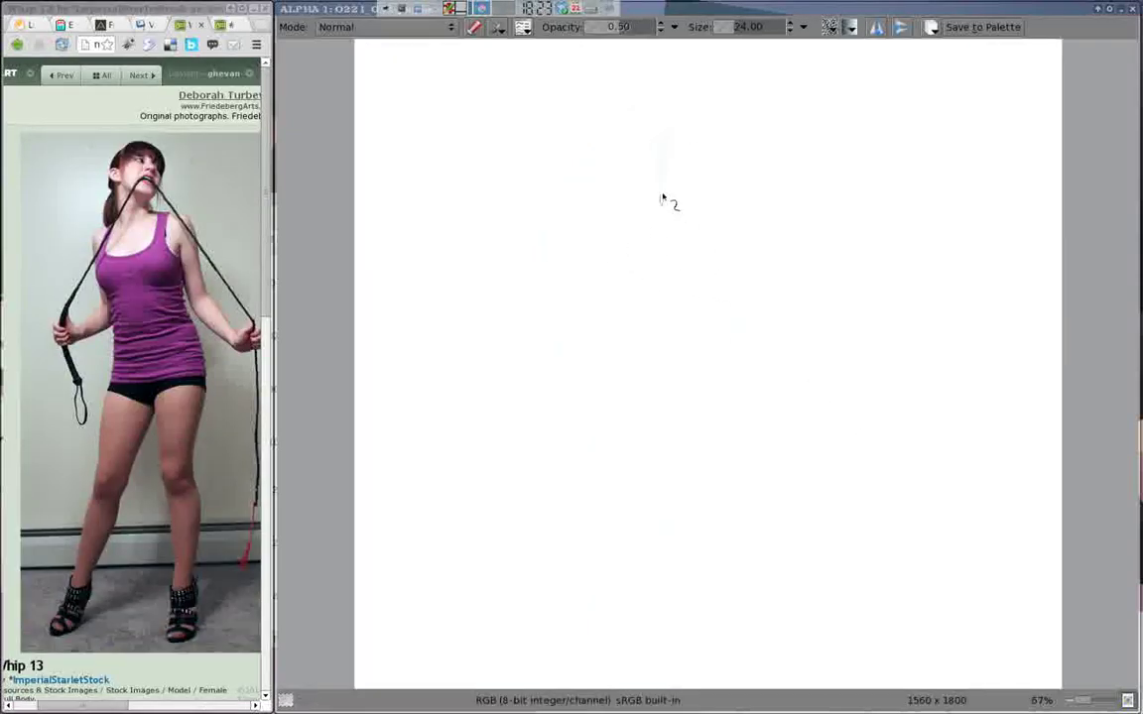
pyautogui.moveTo(672, 203)
pyautogui.mouseDown()
pyautogui.moveTo(690, 326)
pyautogui.moveTo(719, 222)
pyautogui.moveTo(670, 357)
pyautogui.mouseUp()
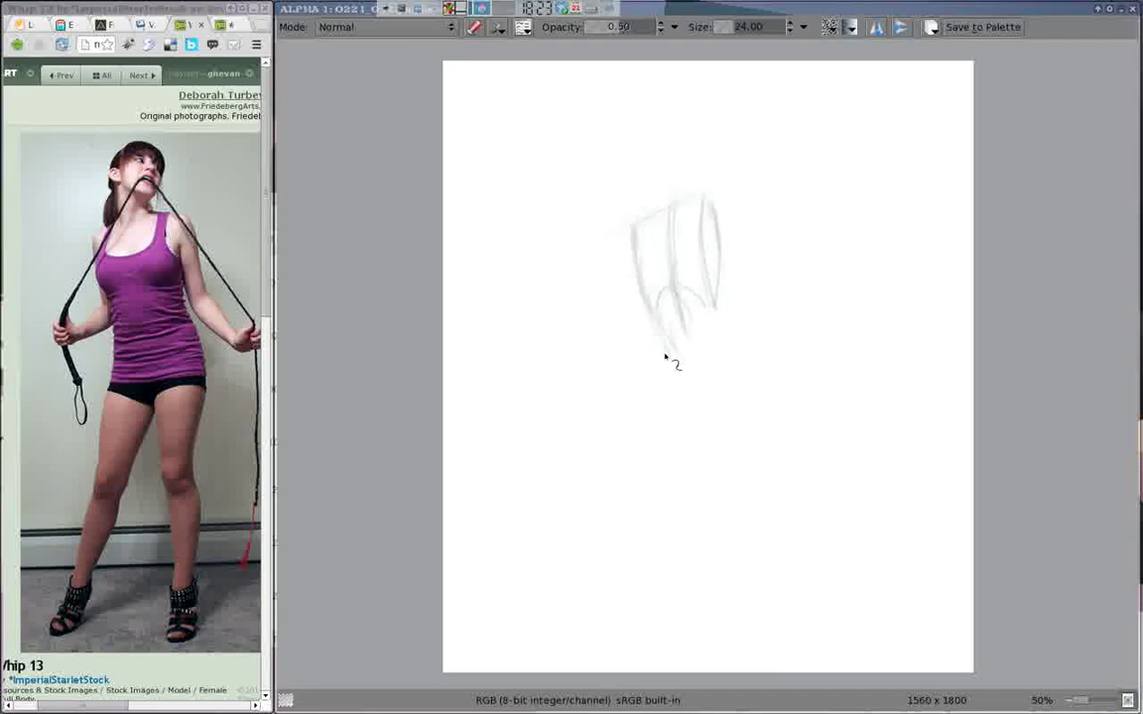
pyautogui.moveTo(734, 317)
pyautogui.mouseDown()
pyautogui.moveTo(732, 339)
pyautogui.moveTo(699, 344)
pyautogui.mouseUp()
pyautogui.moveTo(770, 377); pyautogui.dragTo(718, 206)
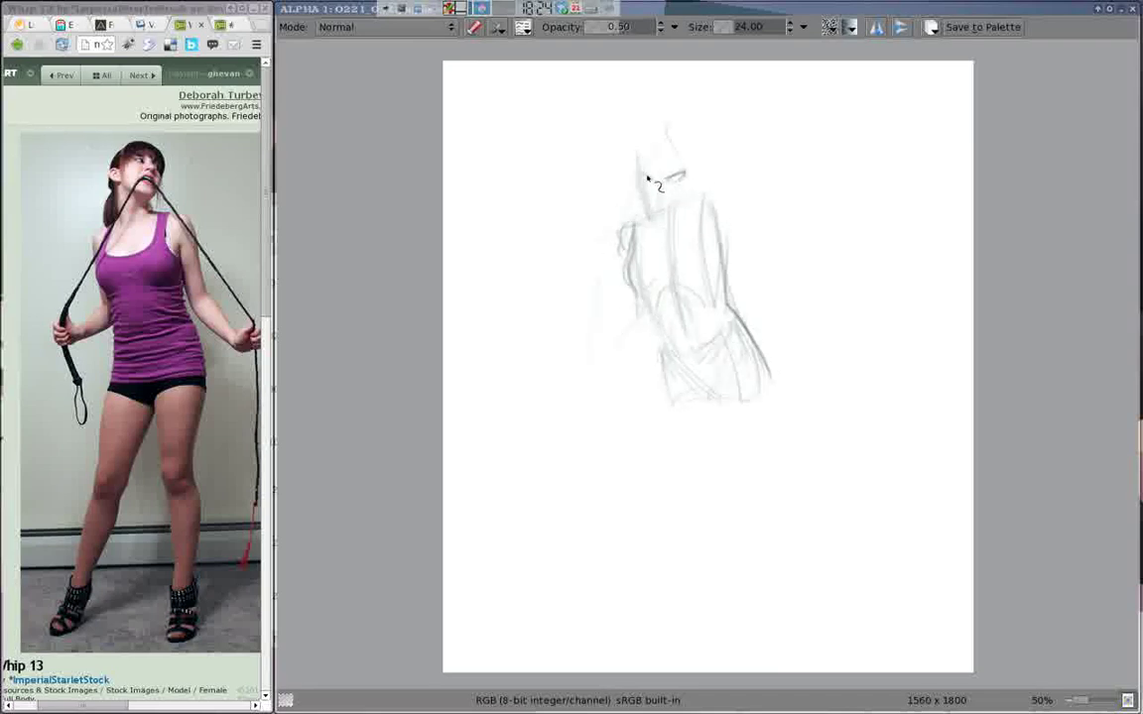
pyautogui.moveTo(593, 342); pyautogui.dragTo(640, 193)
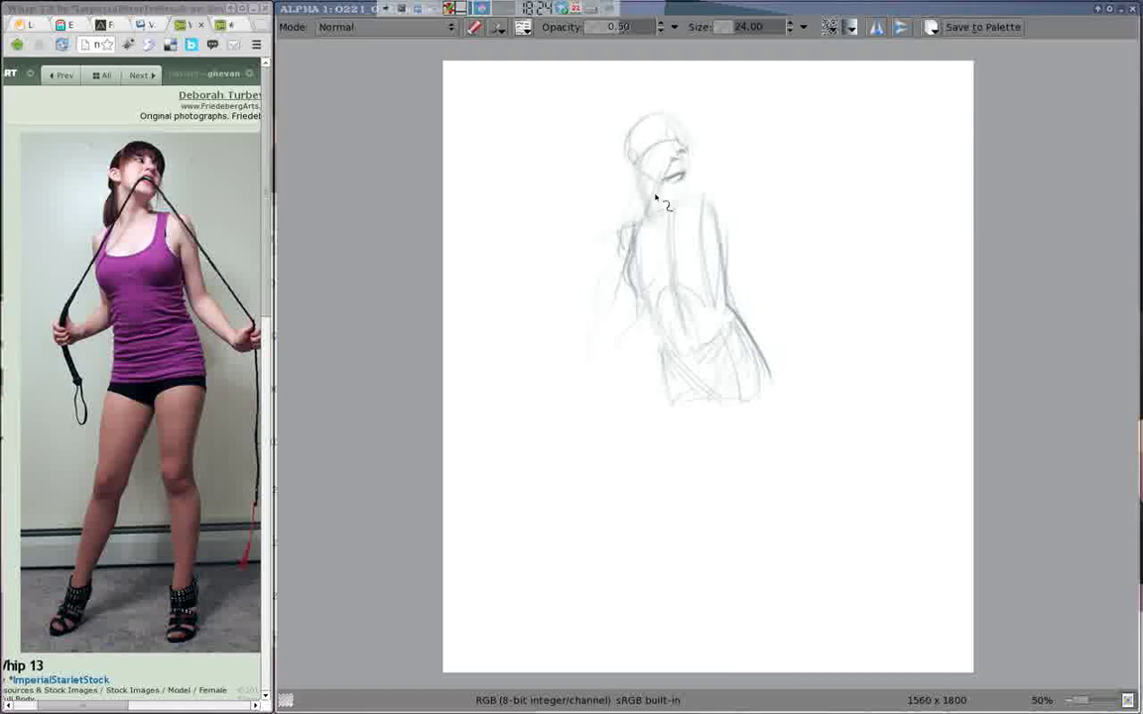
pyautogui.moveTo(741, 224)
pyautogui.mouseDown()
pyautogui.moveTo(781, 331)
pyautogui.moveTo(799, 344)
pyautogui.mouseUp()
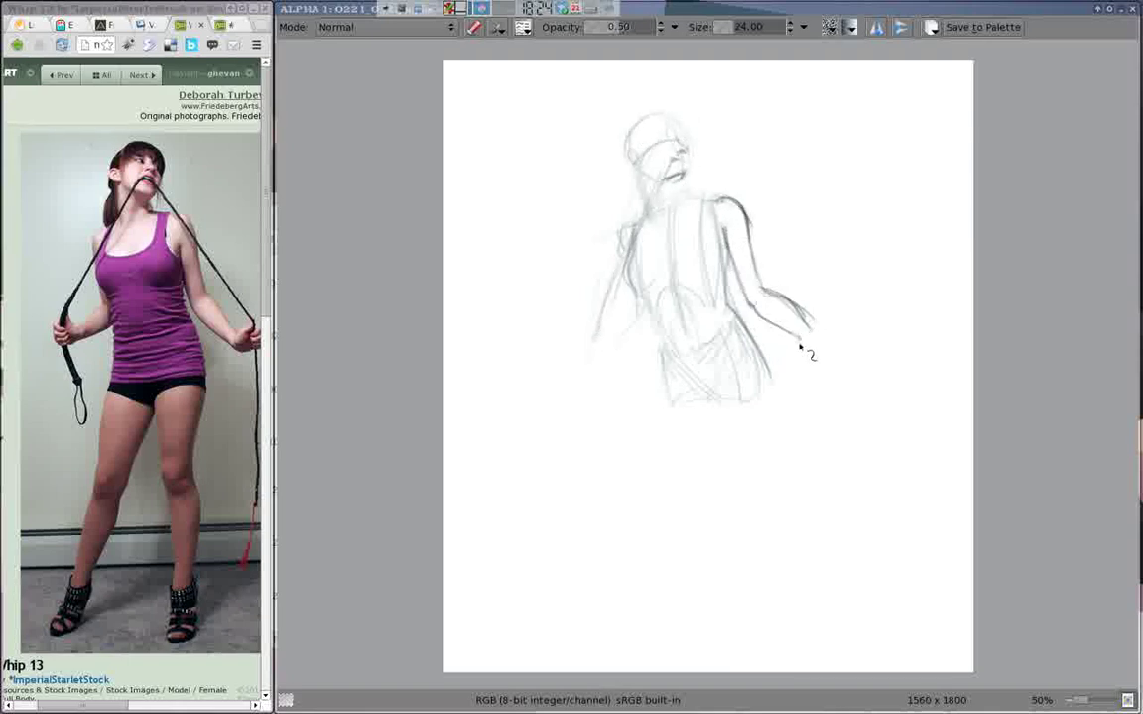
pyautogui.moveTo(625, 233)
pyautogui.mouseDown()
pyautogui.moveTo(644, 327)
pyautogui.moveTo(724, 377)
pyautogui.mouseUp()
# Draw the drapery folds, tank-top straps and neckline, plus the right hip and leg
pyautogui.moveTo(684, 233)
pyautogui.mouseDown()
pyautogui.moveTo(694, 333)
pyautogui.moveTo(761, 374)
pyautogui.mouseUp()
pyautogui.moveTo(643, 199)
pyautogui.mouseDown()
pyautogui.moveTo(650, 253)
pyautogui.moveTo(702, 199)
pyautogui.moveTo(716, 253)
pyautogui.mouseUp()
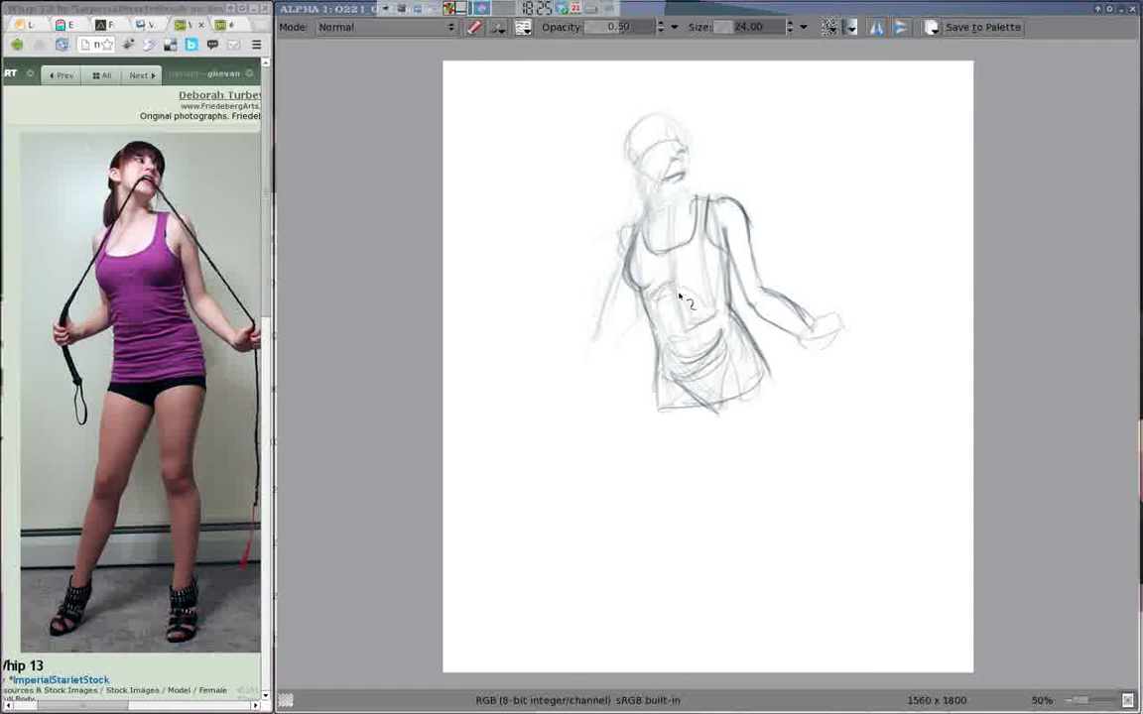
pyautogui.moveTo(607, 375); pyautogui.dragTo(626, 361)
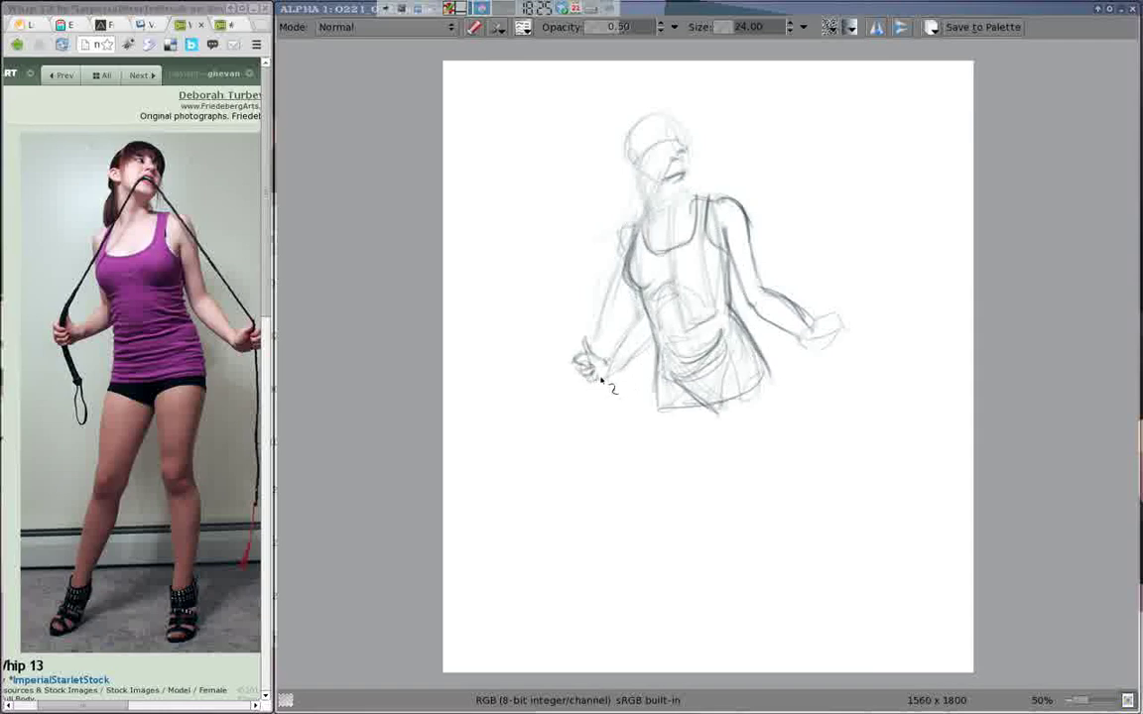
pyautogui.moveTo(763, 377); pyautogui.dragTo(778, 501)
pyautogui.moveTo(719, 417)
pyautogui.mouseDown()
pyautogui.moveTo(724, 516)
pyautogui.moveTo(776, 595)
pyautogui.mouseUp()
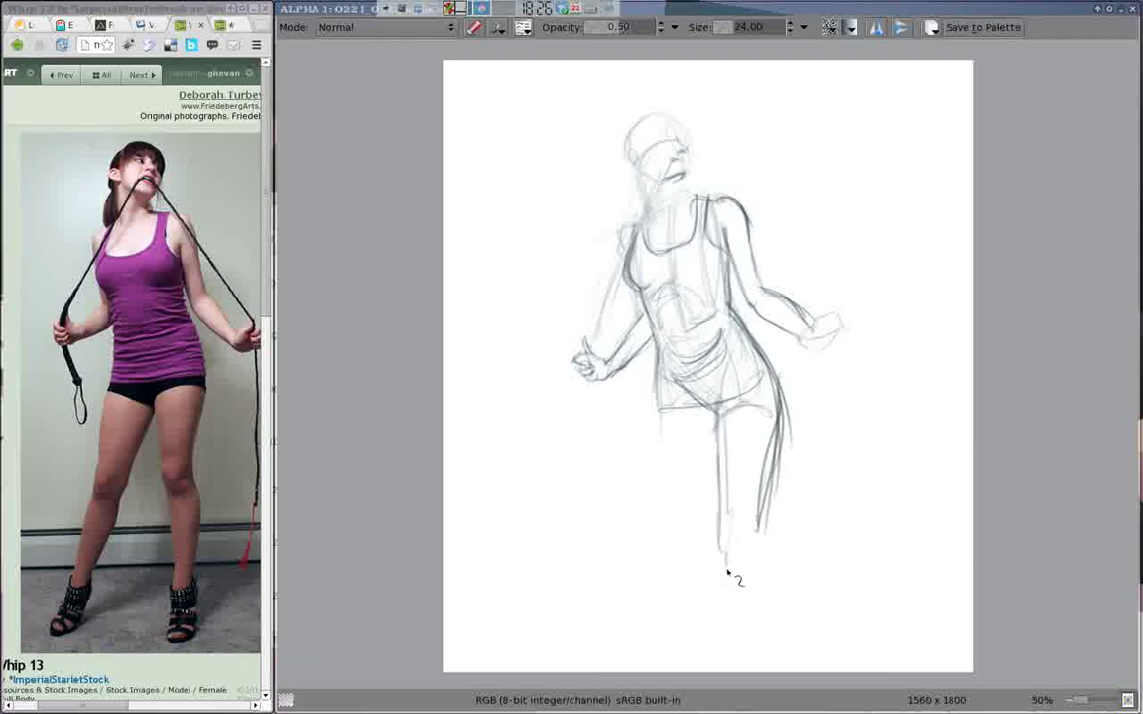
# Carry both leg contours down to the feet, refining the lower left leg and foot
pyautogui.scroll(-1, 759, 488)
pyautogui.moveTo(729, 486); pyautogui.dragTo(750, 600)
pyautogui.moveTo(716, 377); pyautogui.dragTo(654, 496)
pyautogui.moveTo(654, 372)
pyautogui.mouseDown()
pyautogui.moveTo(592, 595)
pyautogui.moveTo(659, 514)
pyautogui.mouseUp()
pyautogui.moveTo(606, 458); pyautogui.dragTo(548, 546)
pyautogui.moveTo(590, 448); pyautogui.dragTo(533, 567)
pyautogui.scroll(1, 594, 612)
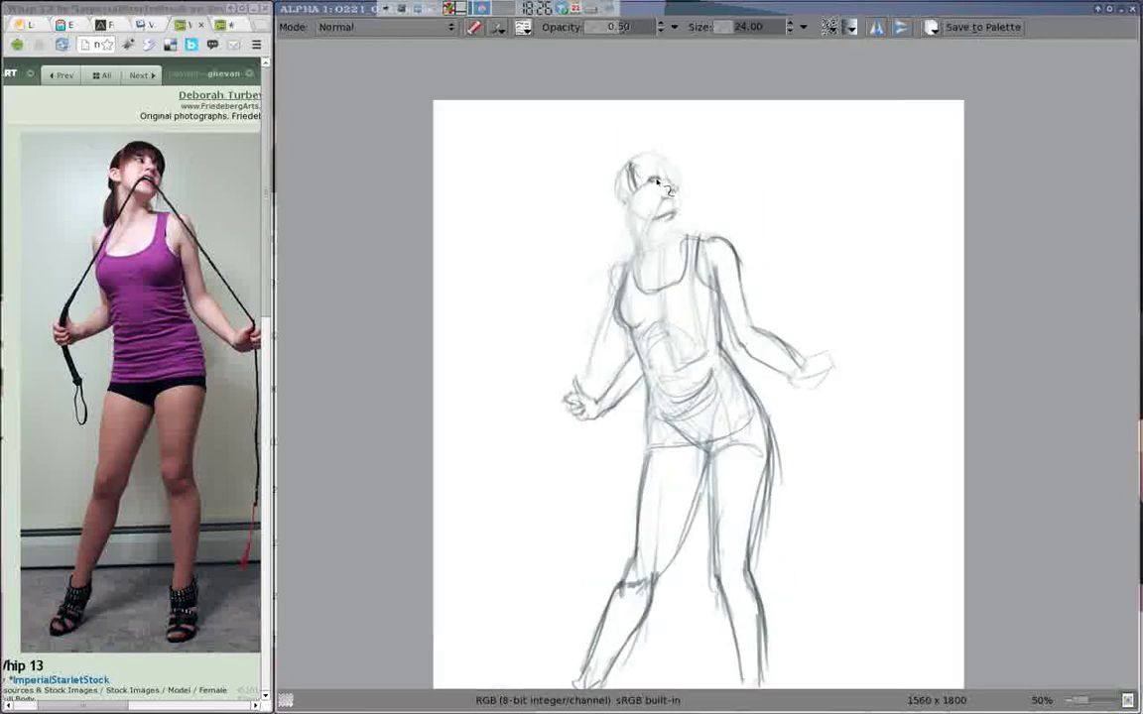
# Draw the whip from mouth past the hand, add bust and waist contours, and outline the hair
pyautogui.moveTo(672, 205)
pyautogui.mouseDown()
pyautogui.moveTo(573, 396)
pyautogui.moveTo(607, 511)
pyautogui.moveTo(764, 295)
pyautogui.moveTo(815, 353)
pyautogui.mouseUp()
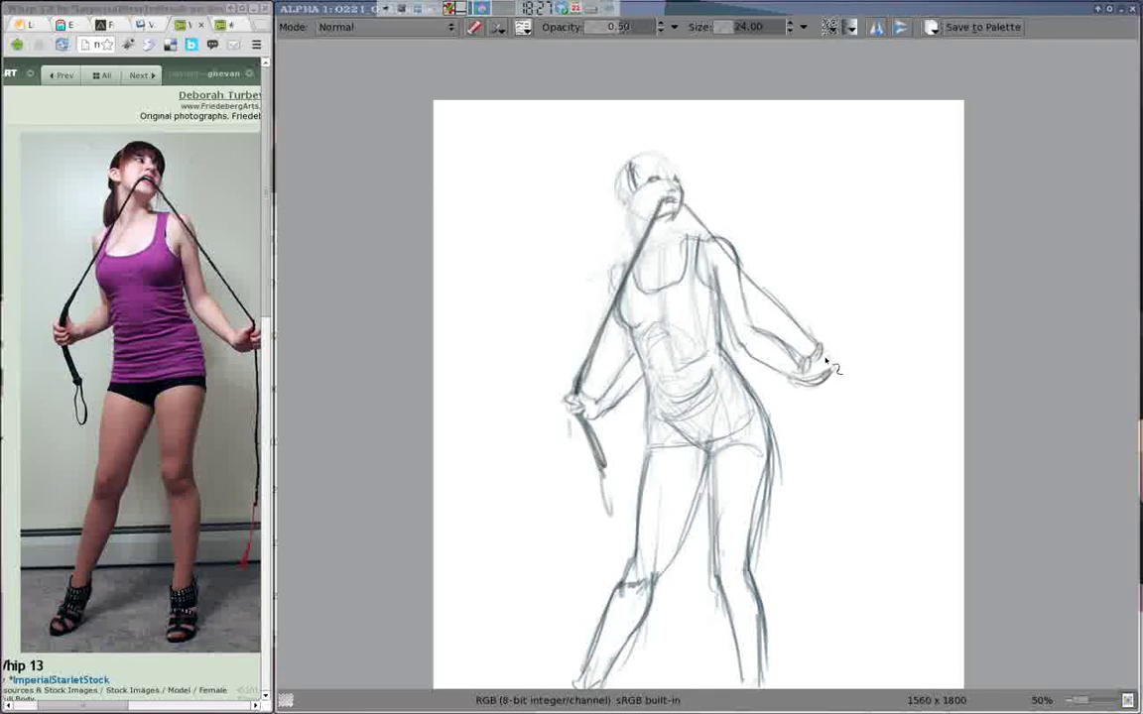
pyautogui.moveTo(734, 294); pyautogui.dragTo(683, 337)
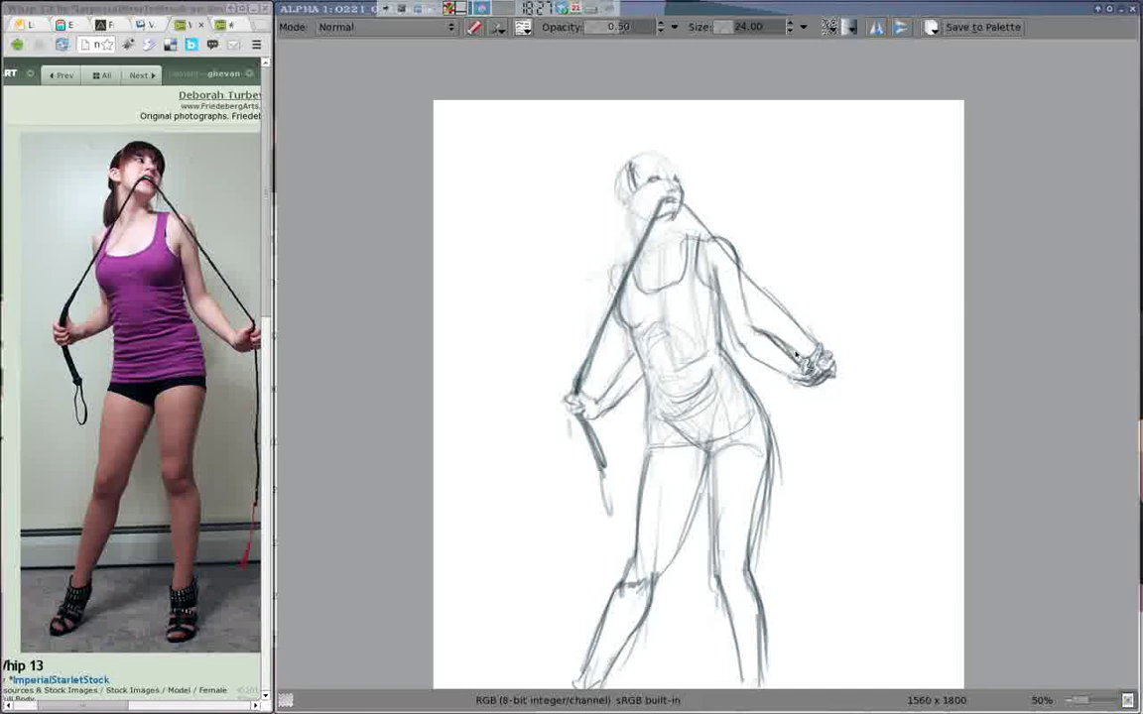
pyautogui.moveTo(658, 264)
pyautogui.mouseDown()
pyautogui.moveTo(641, 333)
pyautogui.moveTo(590, 306)
pyautogui.moveTo(577, 315)
pyautogui.mouseUp()
pyautogui.moveTo(661, 208); pyautogui.dragTo(642, 259)
pyautogui.moveTo(713, 260); pyautogui.dragTo(722, 359)
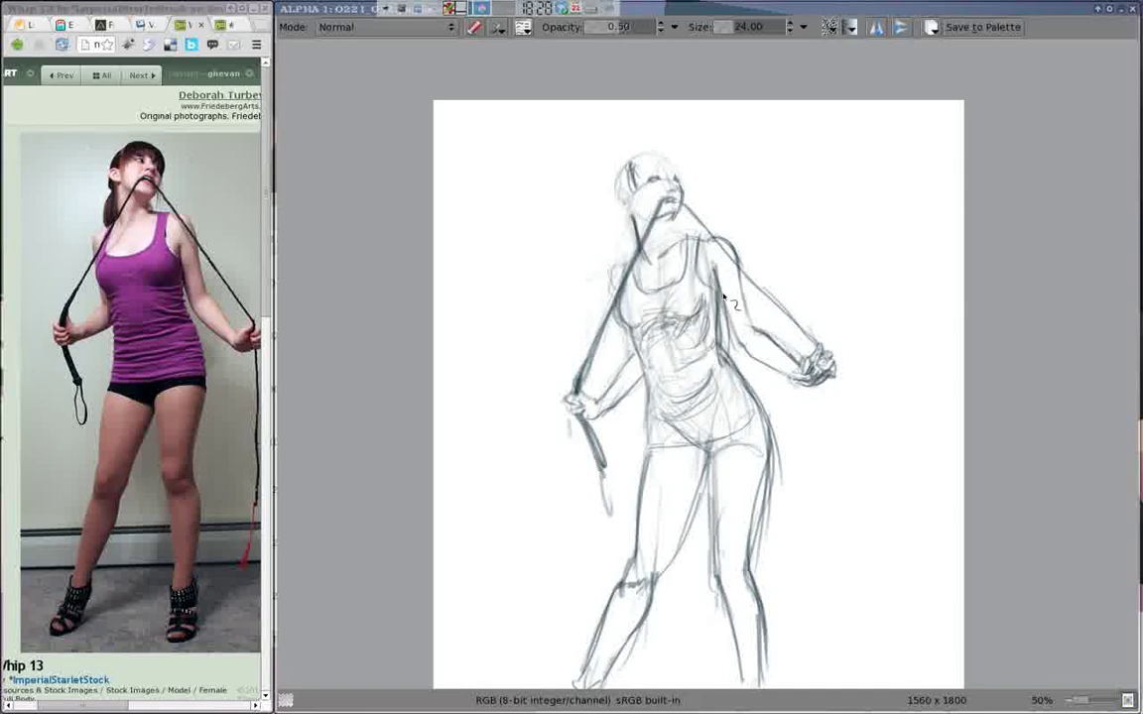
pyautogui.moveTo(617, 170)
pyautogui.mouseDown()
pyautogui.moveTo(628, 226)
pyautogui.moveTo(679, 164)
pyautogui.mouseUp()
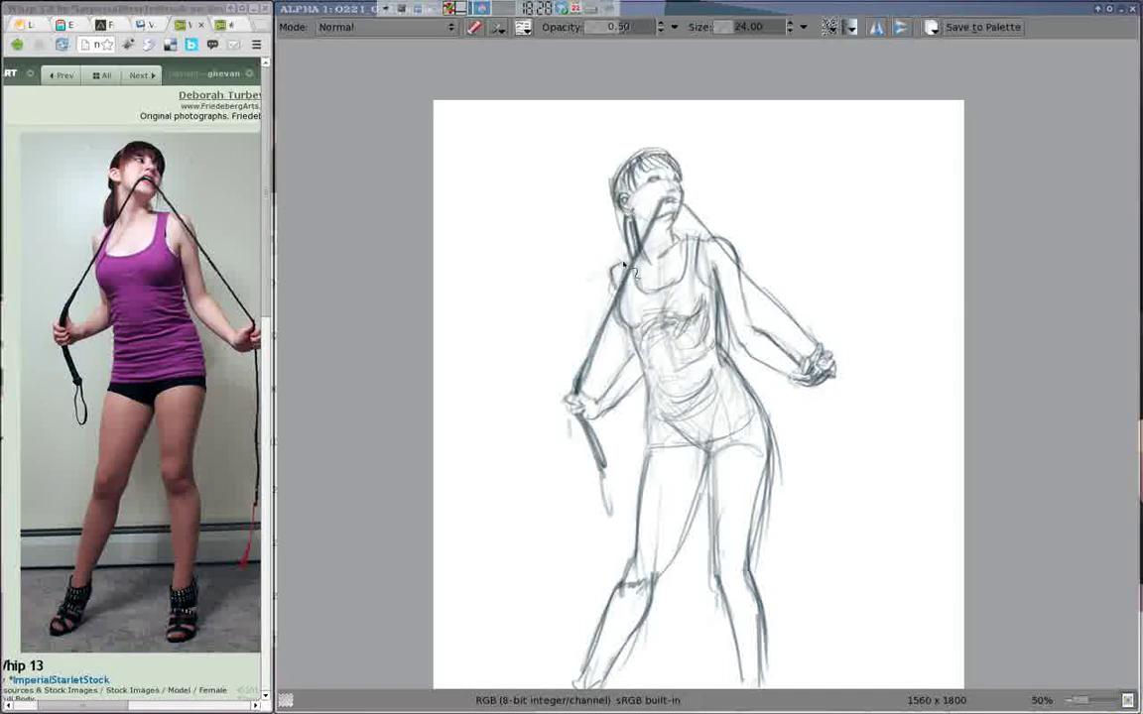
pyautogui.scroll(-2, 647, 380)
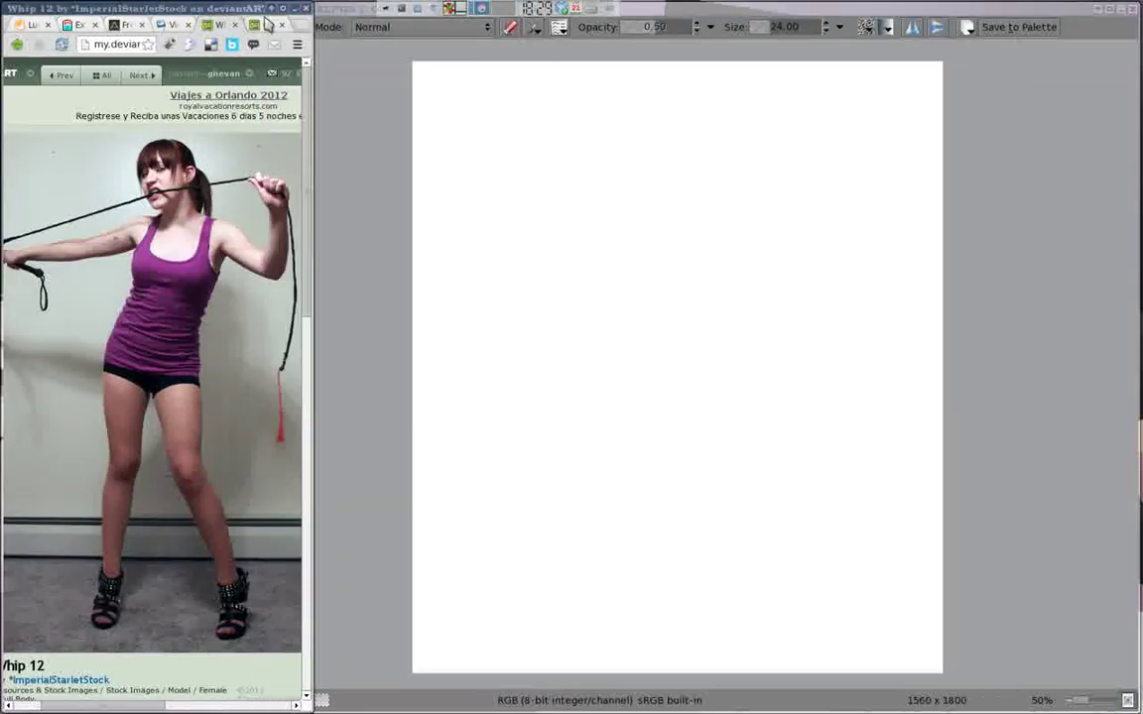
# Enlarge the Whip 12 reference and block in the torso with loose loops
pyautogui.click(142, 259)
pyautogui.moveTo(296, 365); pyautogui.dragTo(343, 193)
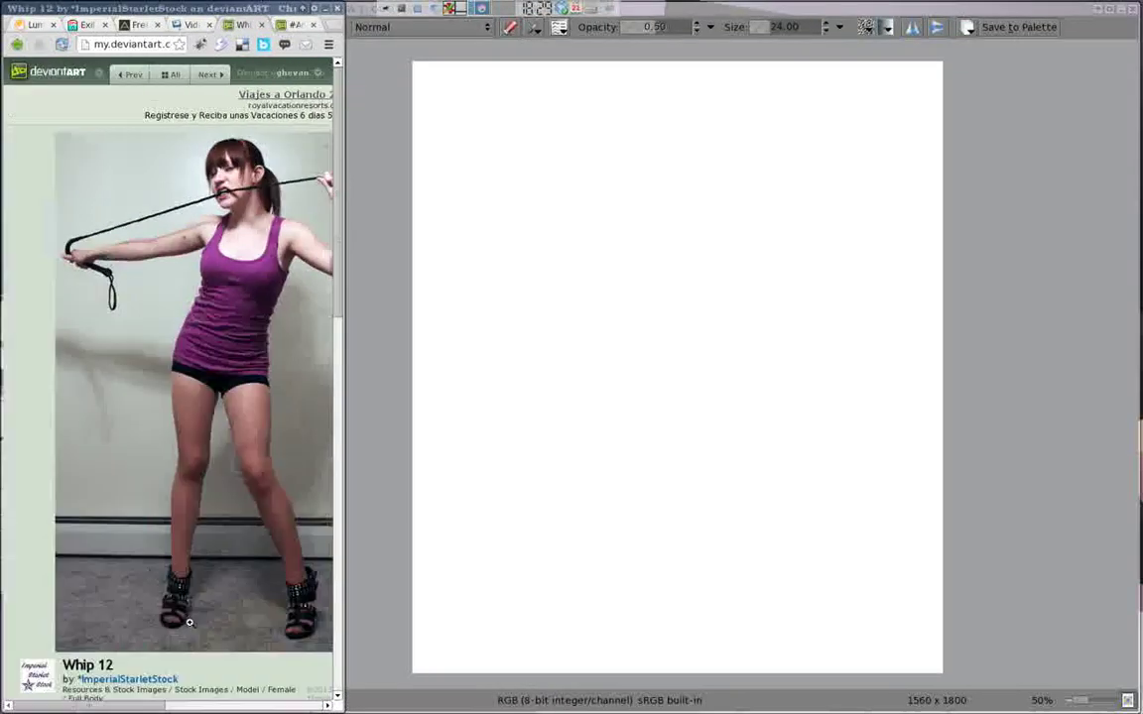
pyautogui.moveTo(660, 177); pyautogui.dragTo(657, 248)
pyautogui.hotkey('ctrl', 'z')
pyautogui.moveTo(662, 316); pyautogui.dragTo(715, 200)
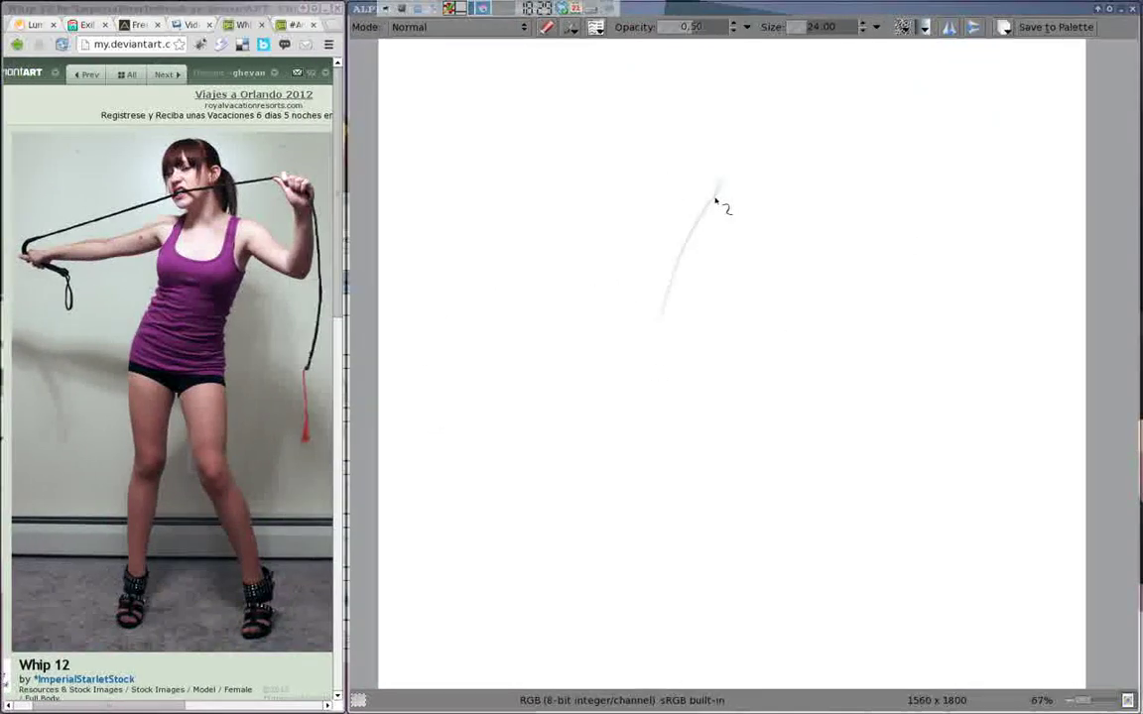
pyautogui.moveTo(664, 247); pyautogui.dragTo(754, 184)
pyautogui.moveTo(709, 228); pyautogui.dragTo(689, 288)
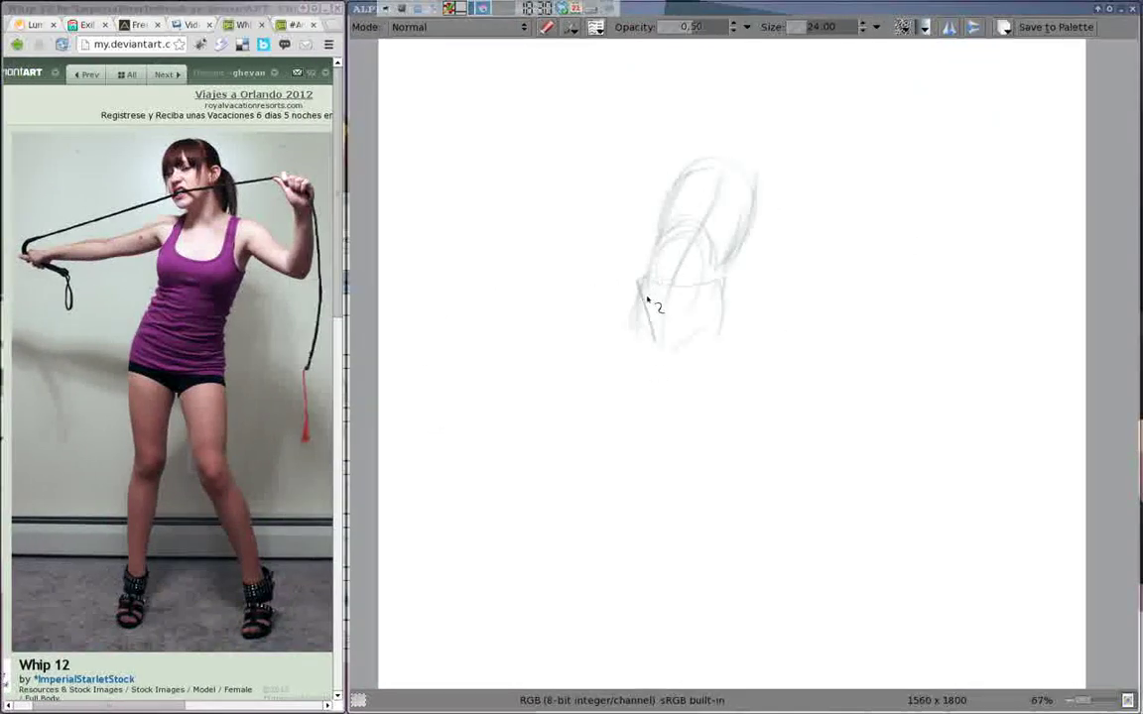
# Add chest and hip guide lines and strengthen the torso sides and shoulders
pyautogui.moveTo(600, 243); pyautogui.dragTo(755, 273)
pyautogui.moveTo(593, 298); pyautogui.dragTo(683, 365)
pyautogui.moveTo(639, 277)
pyautogui.mouseDown()
pyautogui.moveTo(670, 212)
pyautogui.moveTo(643, 283)
pyautogui.moveTo(683, 357)
pyautogui.mouseUp()
pyautogui.moveTo(720, 297); pyautogui.dragTo(727, 375)
pyautogui.moveTo(654, 204); pyautogui.dragTo(627, 290)
pyautogui.moveTo(753, 179); pyautogui.dragTo(738, 248)
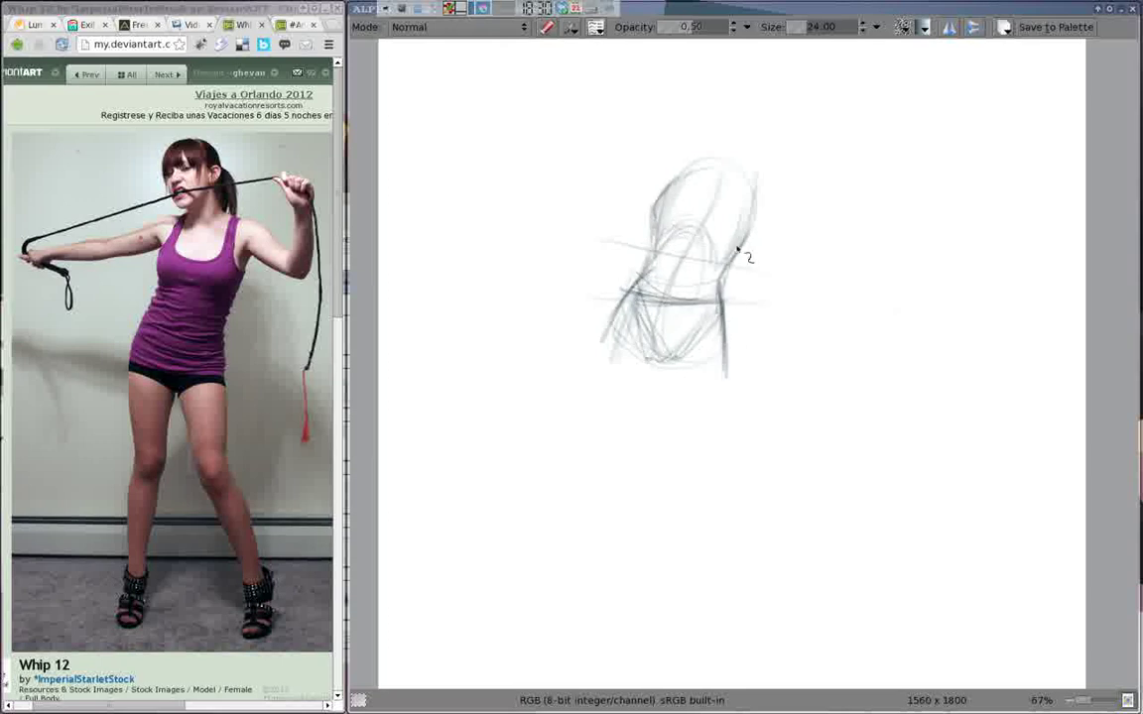
pyautogui.moveTo(679, 183); pyautogui.dragTo(655, 216)
pyautogui.moveTo(713, 171); pyautogui.dragTo(754, 213)
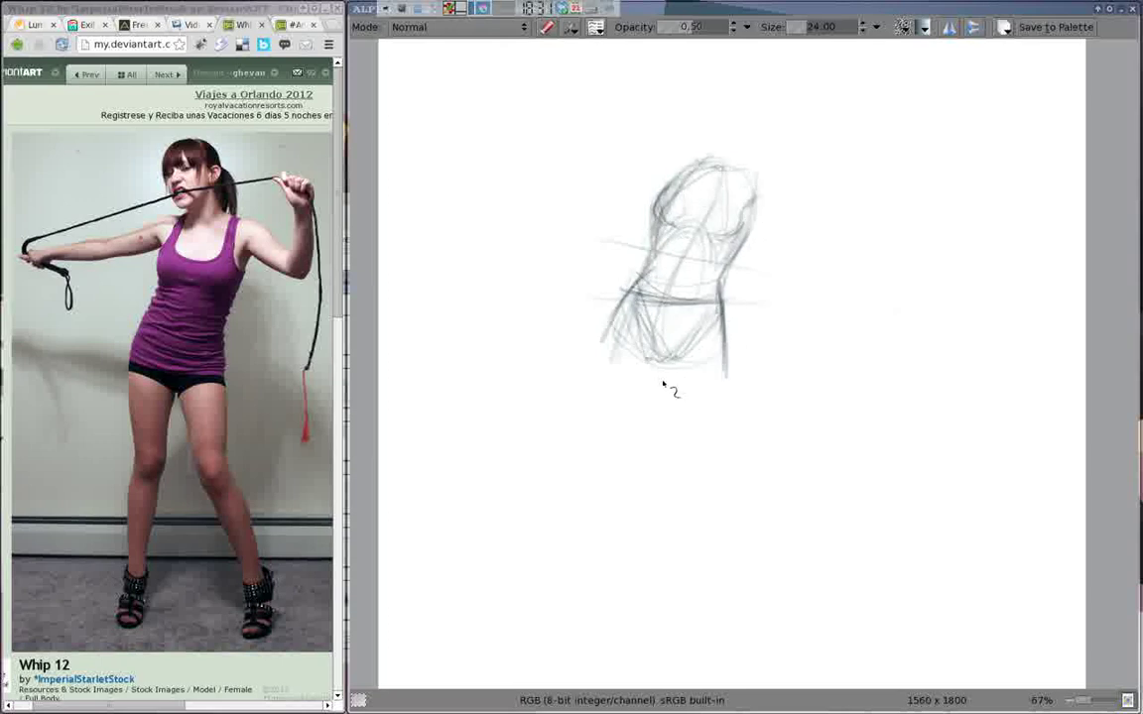
pyautogui.moveTo(729, 393); pyautogui.dragTo(748, 264)
# Draw the outstretched left arm and sketch both legs, the left one down to the foot
pyautogui.moveTo(687, 171); pyautogui.dragTo(478, 176)
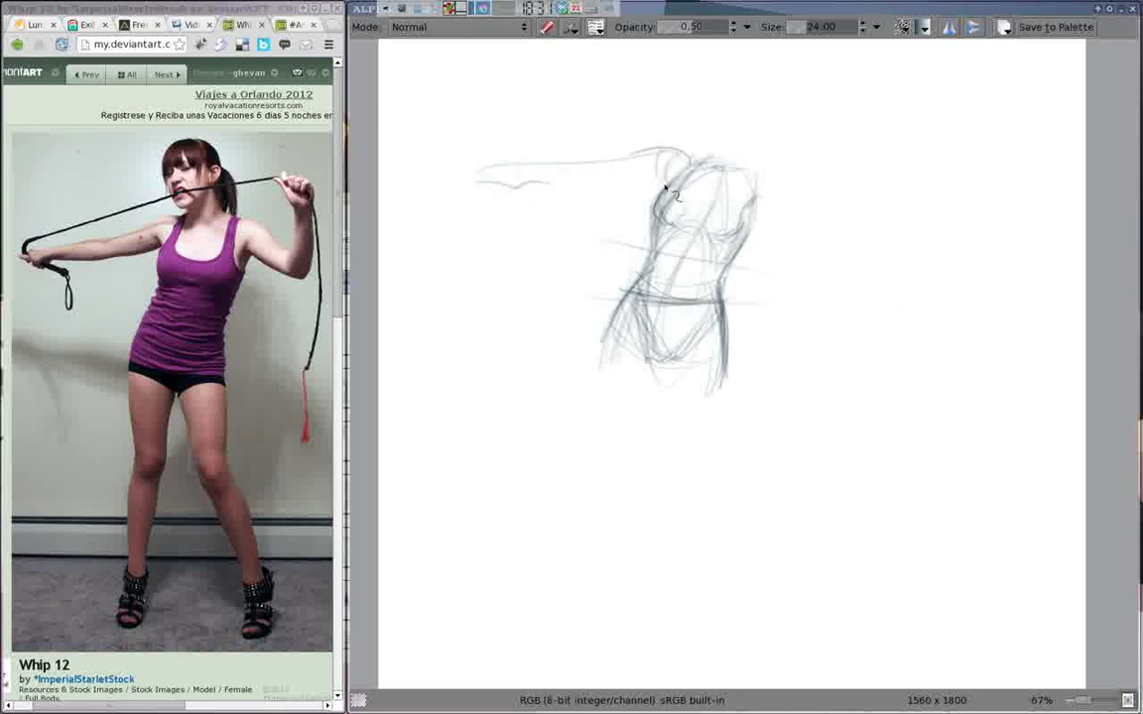
pyautogui.moveTo(645, 158)
pyautogui.mouseDown()
pyautogui.moveTo(490, 174)
pyautogui.moveTo(517, 184)
pyautogui.moveTo(657, 151)
pyautogui.mouseUp()
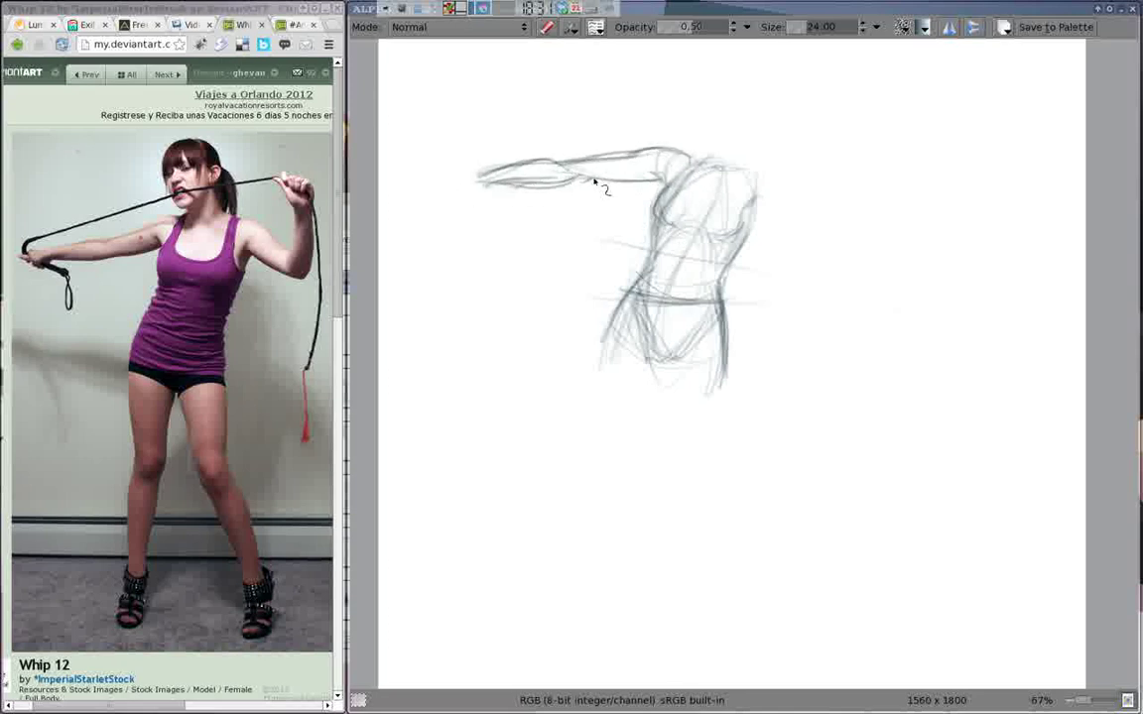
pyautogui.moveTo(595, 181); pyautogui.dragTo(655, 178)
pyautogui.moveTo(635, 327)
pyautogui.mouseDown()
pyautogui.moveTo(694, 367)
pyautogui.moveTo(714, 525)
pyautogui.mouseUp()
pyautogui.moveTo(635, 283); pyautogui.dragTo(562, 577)
pyautogui.moveTo(585, 501); pyautogui.dragTo(565, 630)
pyautogui.moveTo(627, 476); pyautogui.dragTo(575, 625)
pyautogui.moveTo(645, 397)
pyautogui.mouseDown()
pyautogui.moveTo(639, 336)
pyautogui.moveTo(623, 506)
pyautogui.mouseUp()
pyautogui.moveTo(663, 362); pyautogui.dragTo(695, 459)
# Extend the right lower leg and define the left foot and right ankle and heel
pyautogui.moveTo(650, 362); pyautogui.dragTo(763, 615)
pyautogui.moveTo(724, 491); pyautogui.dragTo(789, 620)
pyautogui.moveTo(675, 387)
pyautogui.mouseDown()
pyautogui.moveTo(730, 479)
pyautogui.moveTo(696, 331)
pyautogui.mouseUp()
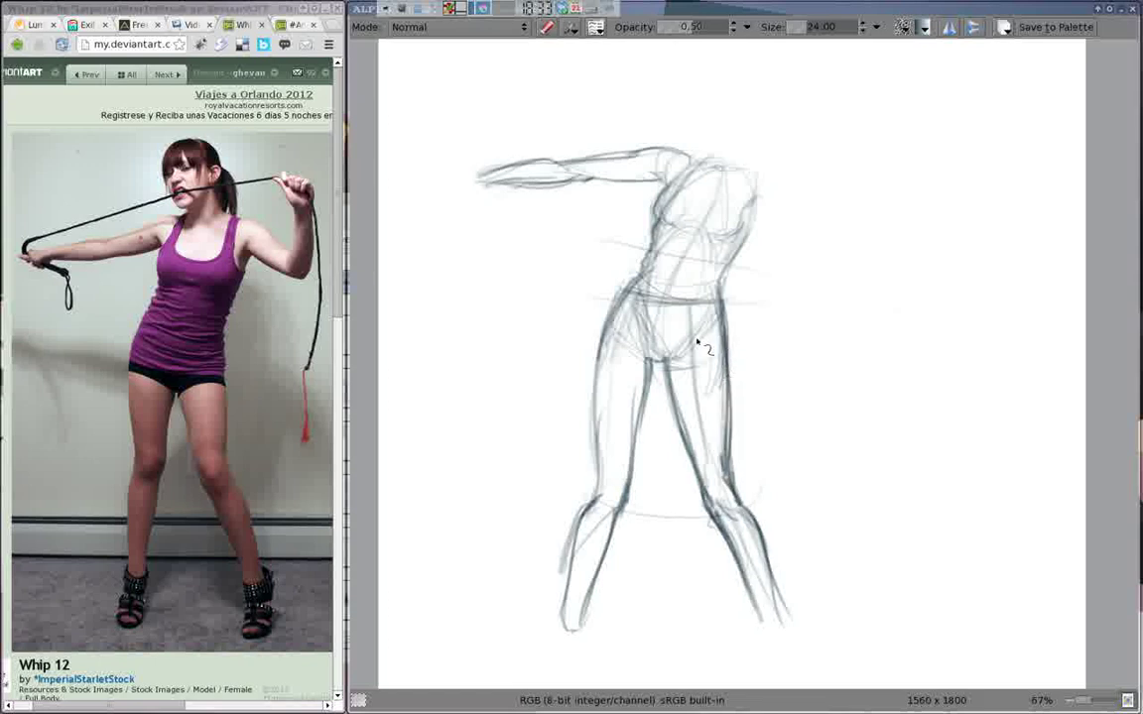
pyautogui.moveTo(595, 342); pyautogui.dragTo(709, 355)
pyautogui.scroll(-3, 724, 466)
pyautogui.moveTo(772, 522); pyautogui.dragTo(762, 587)
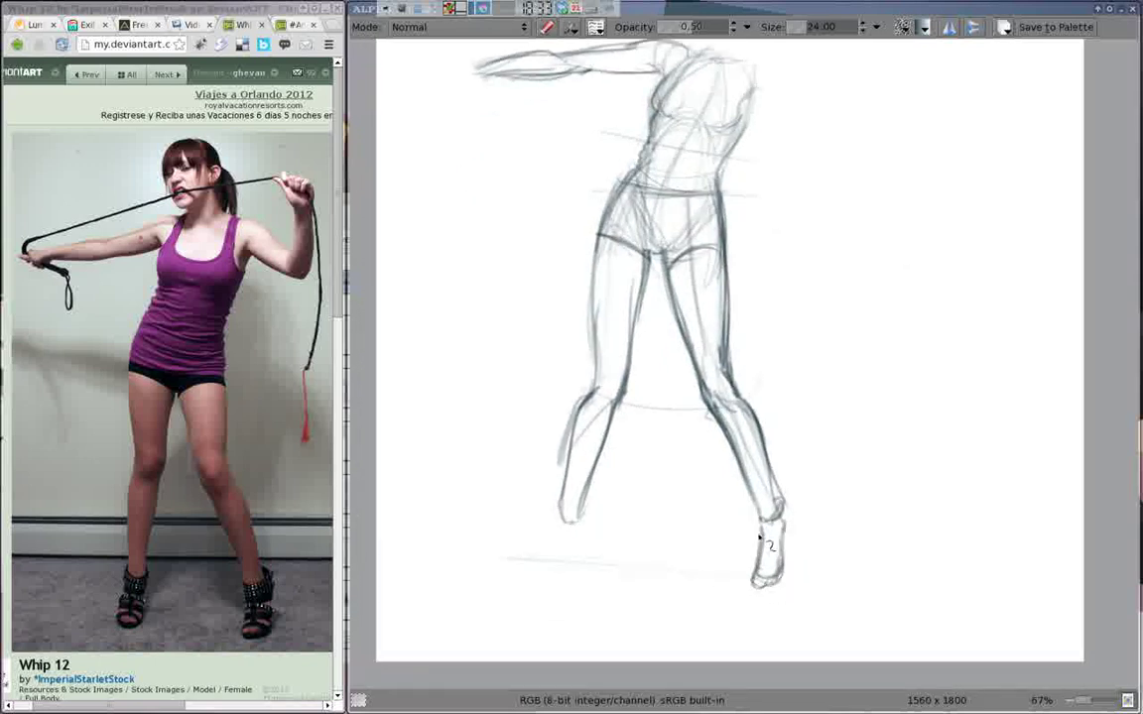
pyautogui.moveTo(561, 524); pyautogui.dragTo(567, 558)
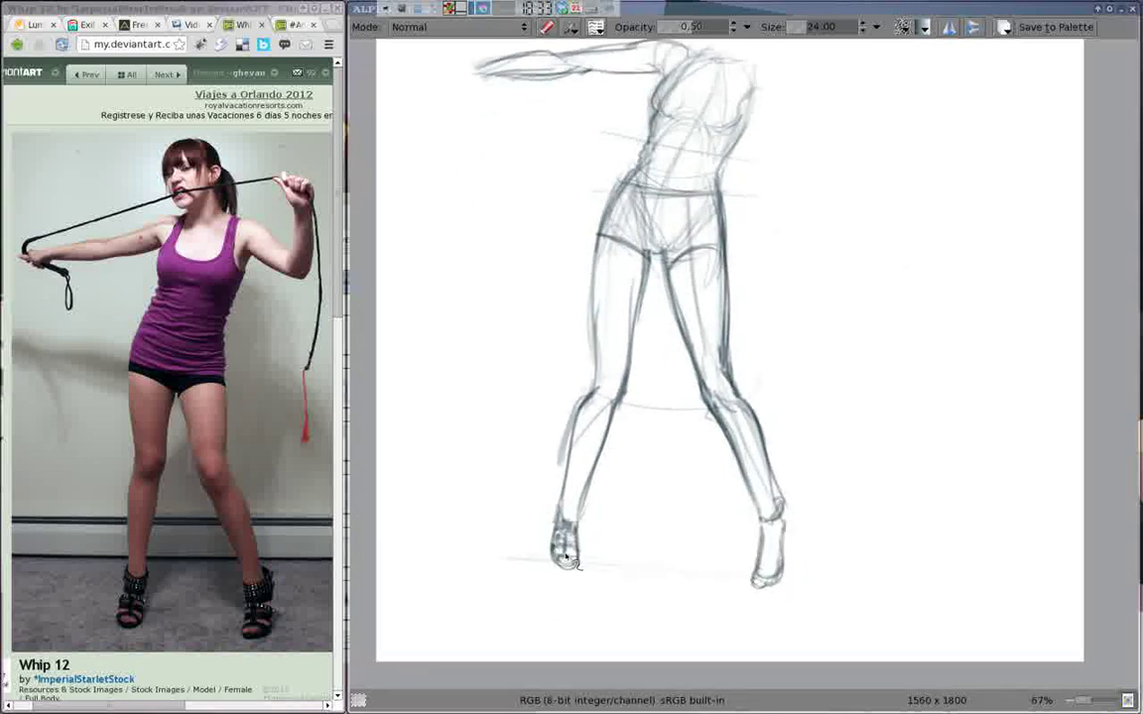
pyautogui.moveTo(766, 518); pyautogui.dragTo(791, 552)
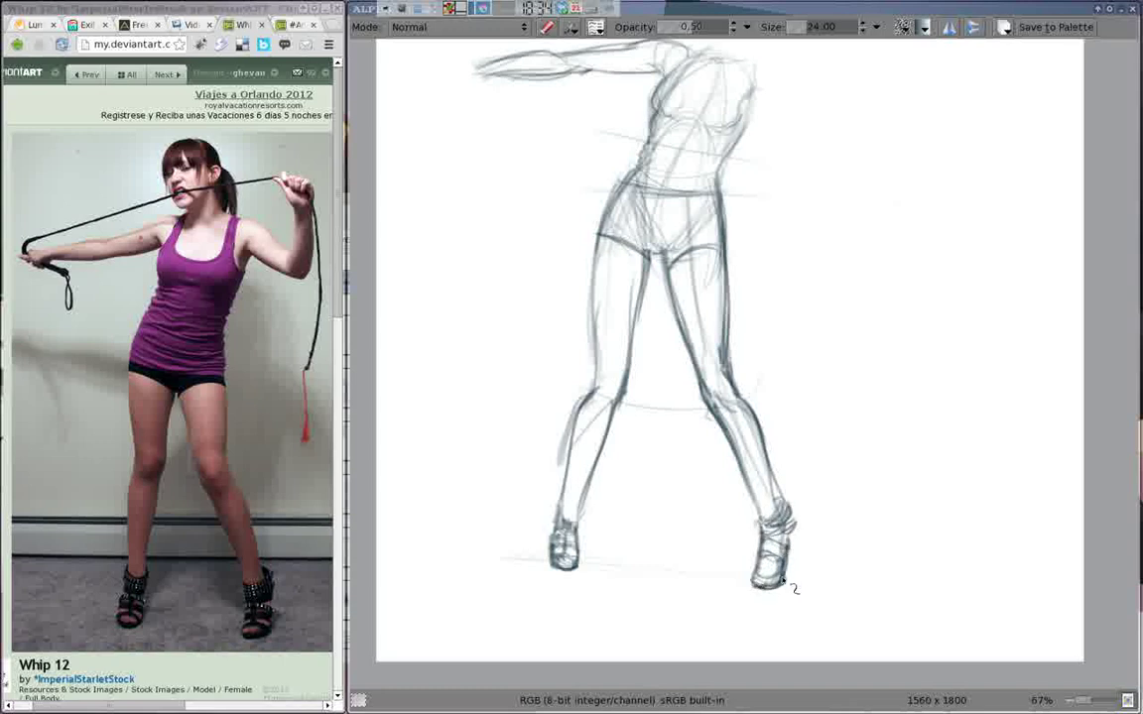
pyautogui.scroll(5, 784, 580)
# Draw the raised right arm with fist and hanging whip, plus the neck, head, ear and jaw
pyautogui.moveTo(699, 327)
pyautogui.mouseDown()
pyautogui.moveTo(729, 258)
pyautogui.moveTo(772, 260)
pyautogui.moveTo(736, 288)
pyautogui.moveTo(793, 209)
pyautogui.mouseUp()
pyautogui.moveTo(805, 303)
pyautogui.mouseDown()
pyautogui.moveTo(797, 181)
pyautogui.moveTo(829, 199)
pyautogui.mouseUp()
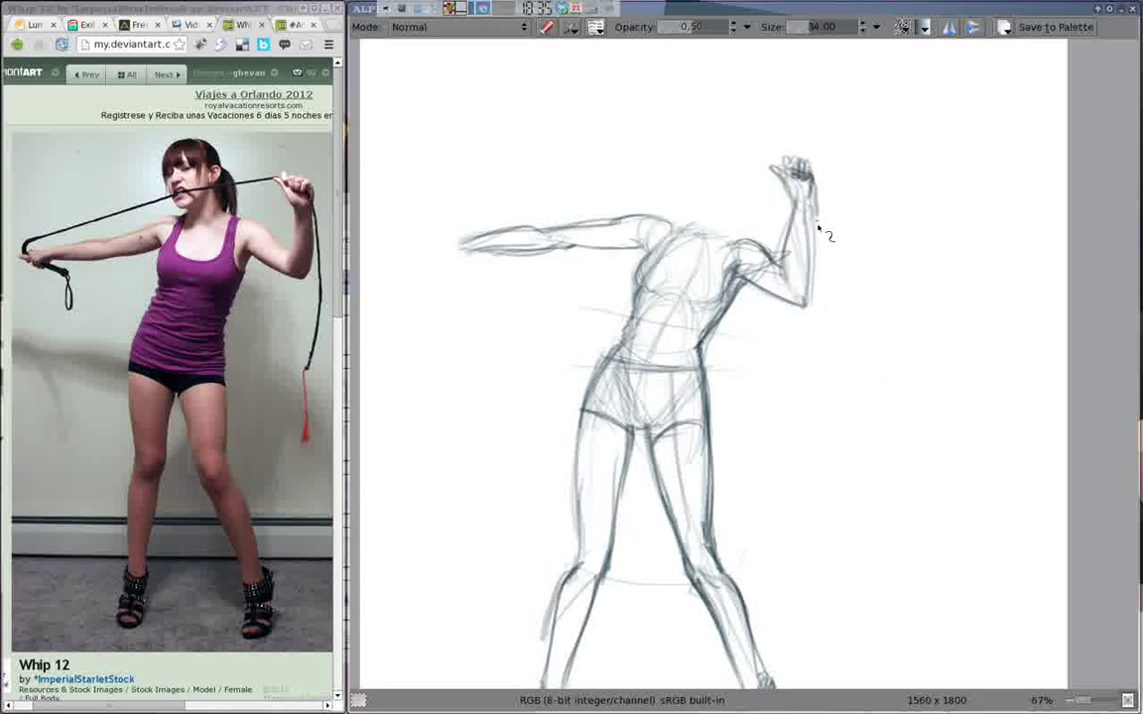
pyautogui.moveTo(831, 273); pyautogui.dragTo(823, 404)
pyautogui.moveTo(710, 198); pyautogui.dragTo(729, 257)
pyautogui.moveTo(659, 179); pyautogui.dragTo(639, 287)
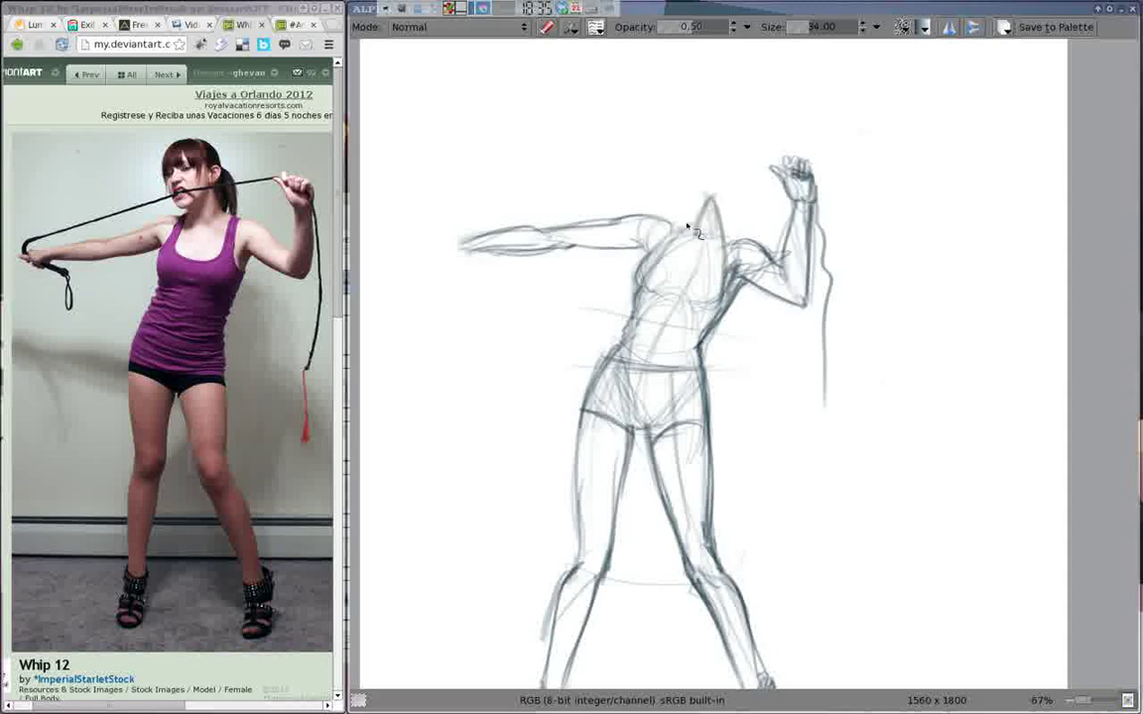
pyautogui.moveTo(684, 211)
pyautogui.mouseDown()
pyautogui.moveTo(656, 137)
pyautogui.moveTo(710, 227)
pyautogui.mouseUp()
pyautogui.moveTo(600, 218); pyautogui.dragTo(709, 235)
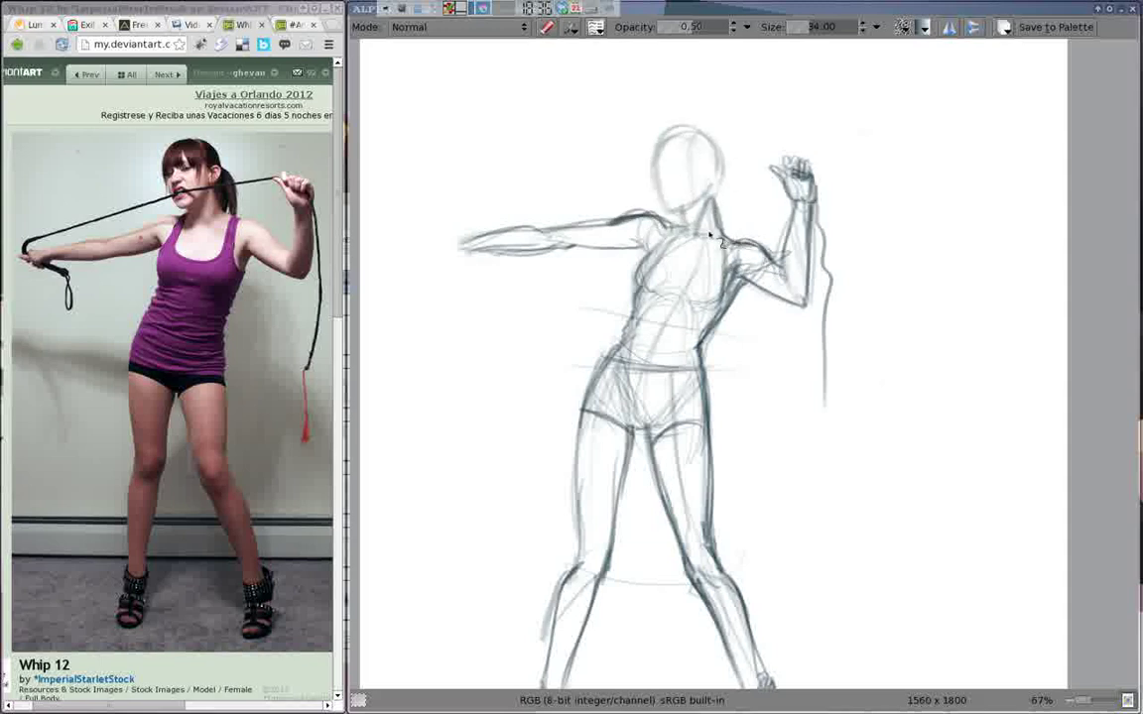
pyautogui.moveTo(712, 156); pyautogui.dragTo(706, 184)
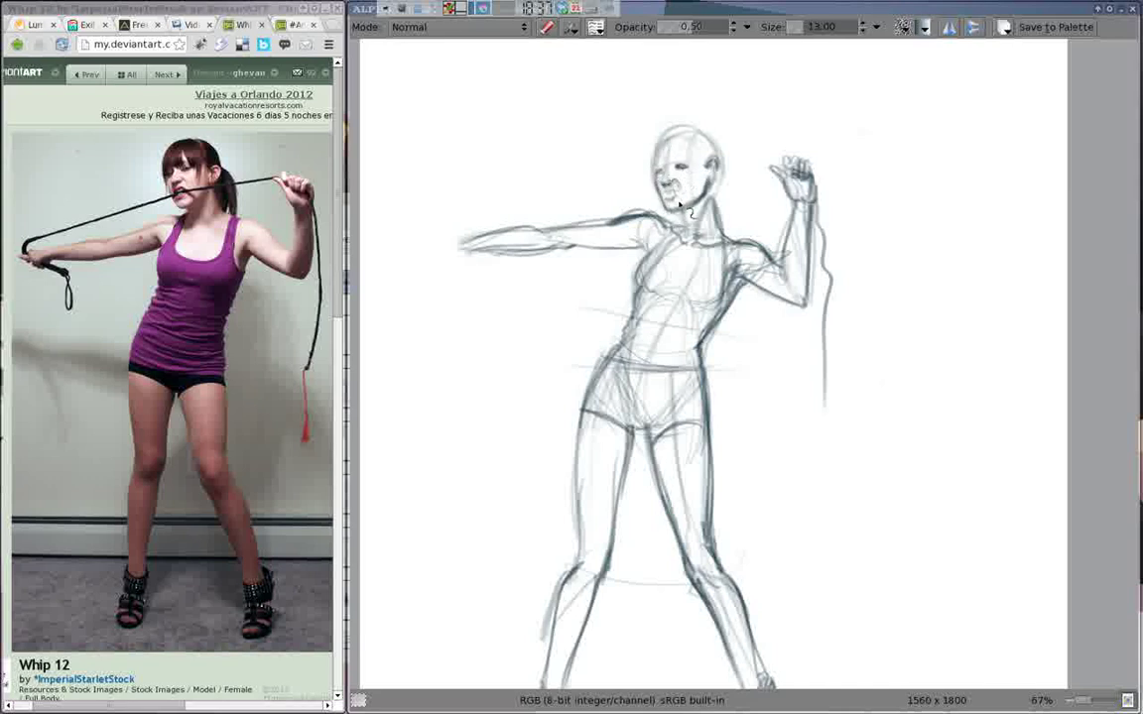
# Draw the whip from mouth to raised hand, refine the outstretched arm, and add leg strokes
pyautogui.moveTo(683, 188); pyautogui.dragTo(778, 166)
pyautogui.moveTo(506, 224)
pyautogui.mouseDown()
pyautogui.moveTo(441, 236)
pyautogui.moveTo(586, 213)
pyautogui.mouseUp()
pyautogui.moveTo(655, 208); pyautogui.dragTo(441, 238)
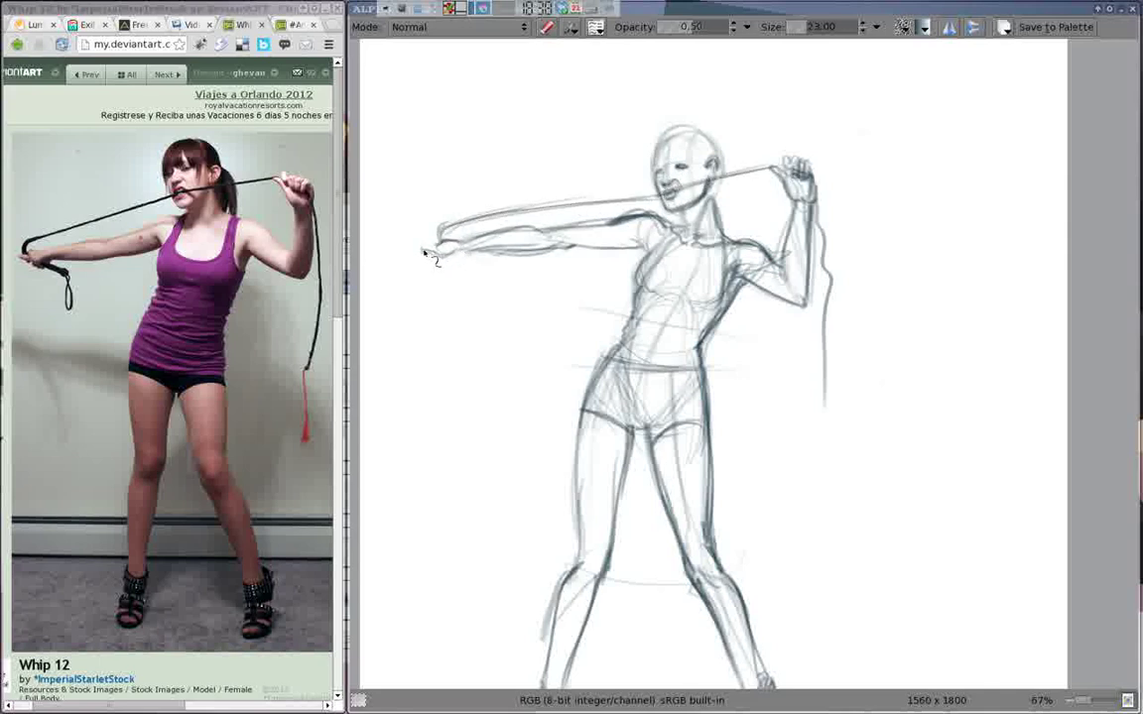
pyautogui.hscroll(3, 476, 265)
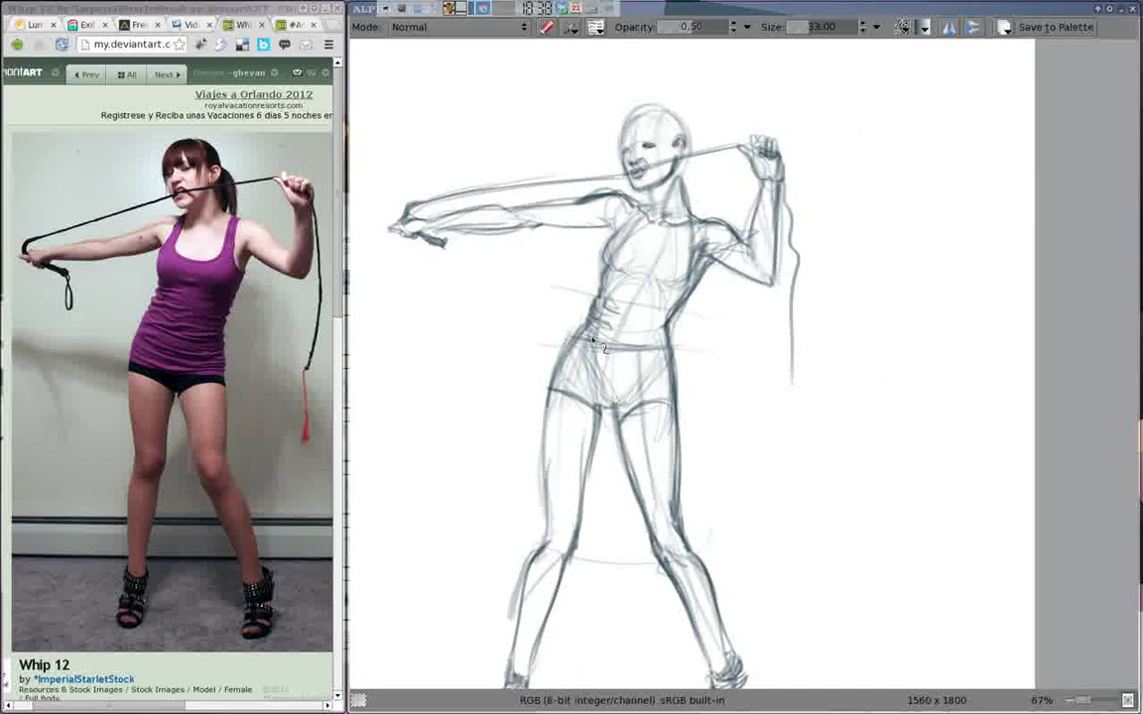
pyautogui.moveTo(526, 298); pyautogui.dragTo(555, 347)
pyautogui.scroll(-5, 556, 397)
pyautogui.moveTo(595, 406); pyautogui.dragTo(615, 481)
# Strengthen the left leg and hip, shade the shorts dark, and add neckline, hair and bangs
pyautogui.moveTo(451, 486)
pyautogui.mouseDown()
pyautogui.moveTo(442, 392)
pyautogui.moveTo(496, 362)
pyautogui.mouseUp()
pyautogui.moveTo(463, 308); pyautogui.dragTo(466, 229)
pyautogui.scroll(3, 477, 378)
pyautogui.moveTo(477, 378); pyautogui.dragTo(585, 397)
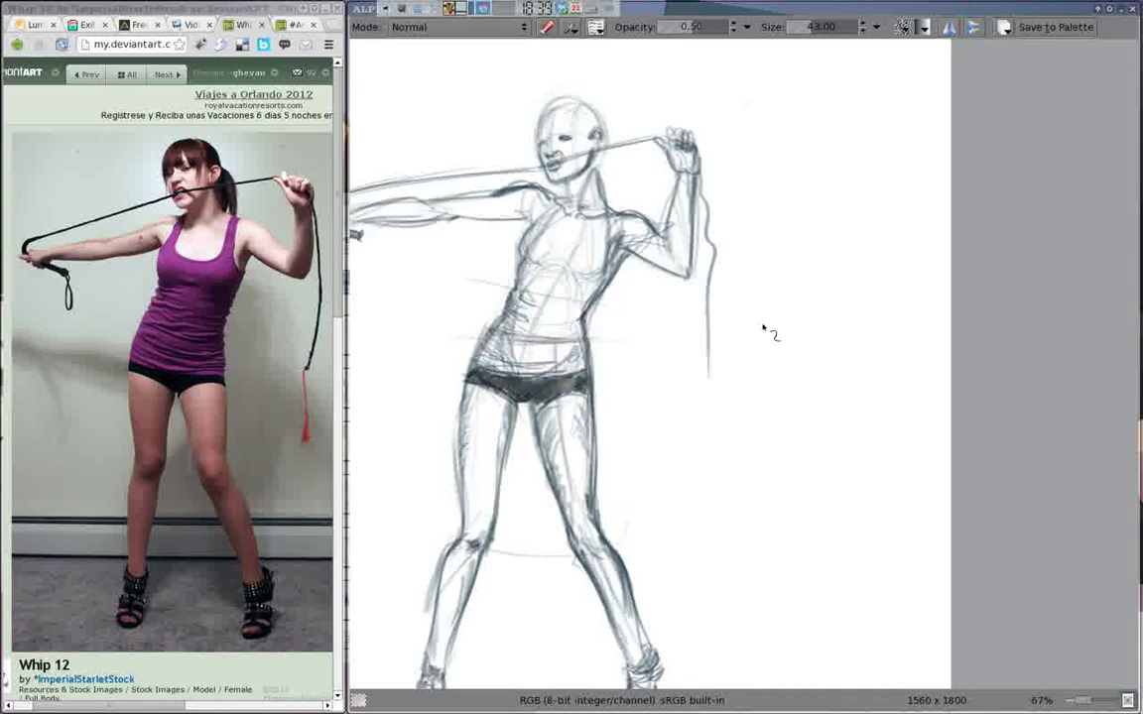
pyautogui.scroll(2, 764, 328)
pyautogui.moveTo(555, 238); pyautogui.dragTo(595, 298)
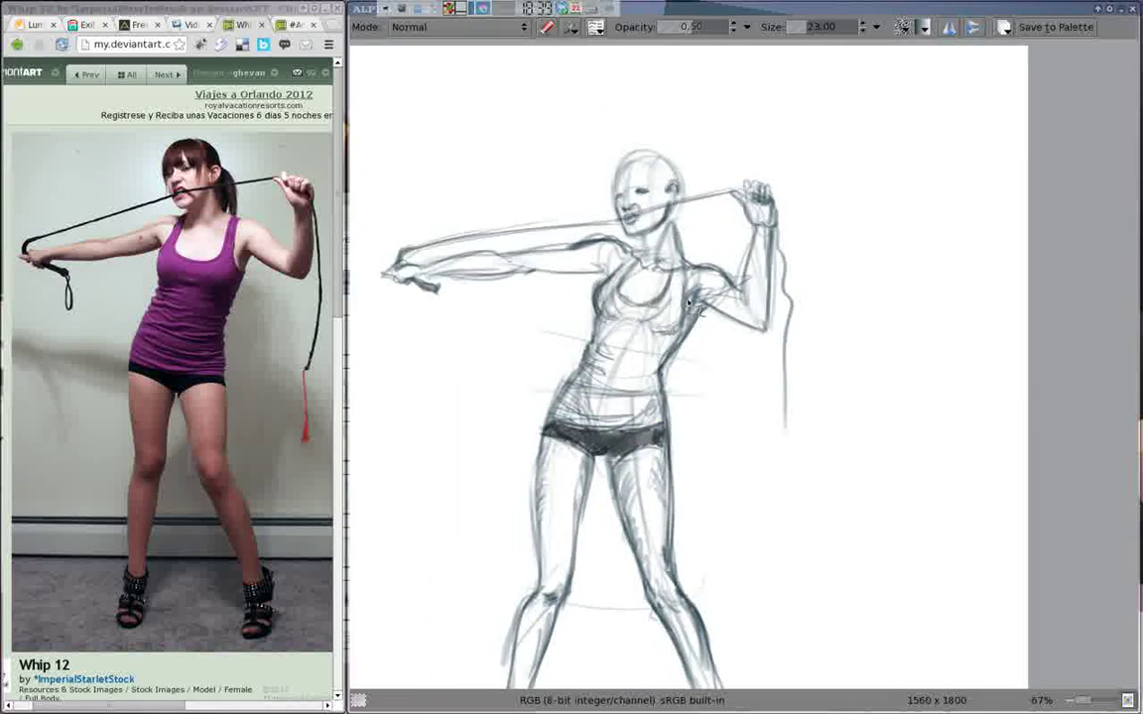
pyautogui.moveTo(620, 187)
pyautogui.mouseDown()
pyautogui.moveTo(642, 165)
pyautogui.moveTo(620, 220)
pyautogui.moveTo(629, 233)
pyautogui.mouseUp()
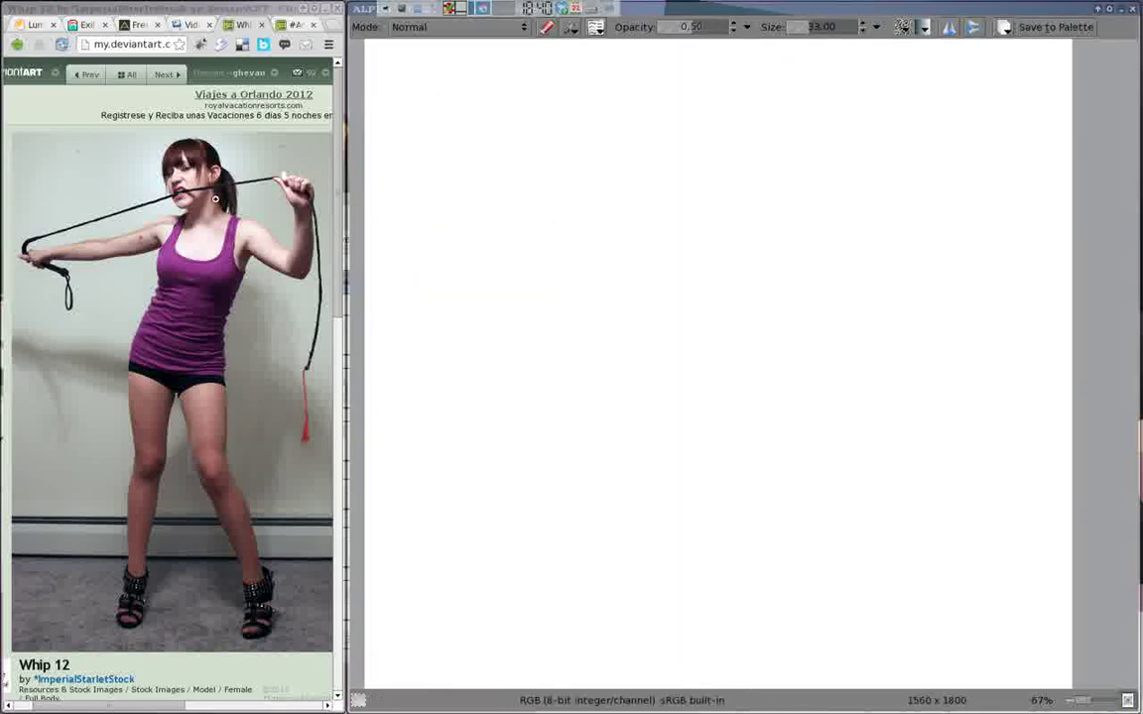
# Bring up the Whip 11 reference and block in the head, torso and both legs
pyautogui.moveTo(660, 287); pyautogui.dragTo(685, 377)
pyautogui.moveTo(715, 381); pyautogui.dragTo(764, 278)
pyautogui.hotkey('ctrl', 'z')
pyautogui.hotkey('ctrl', 'z')
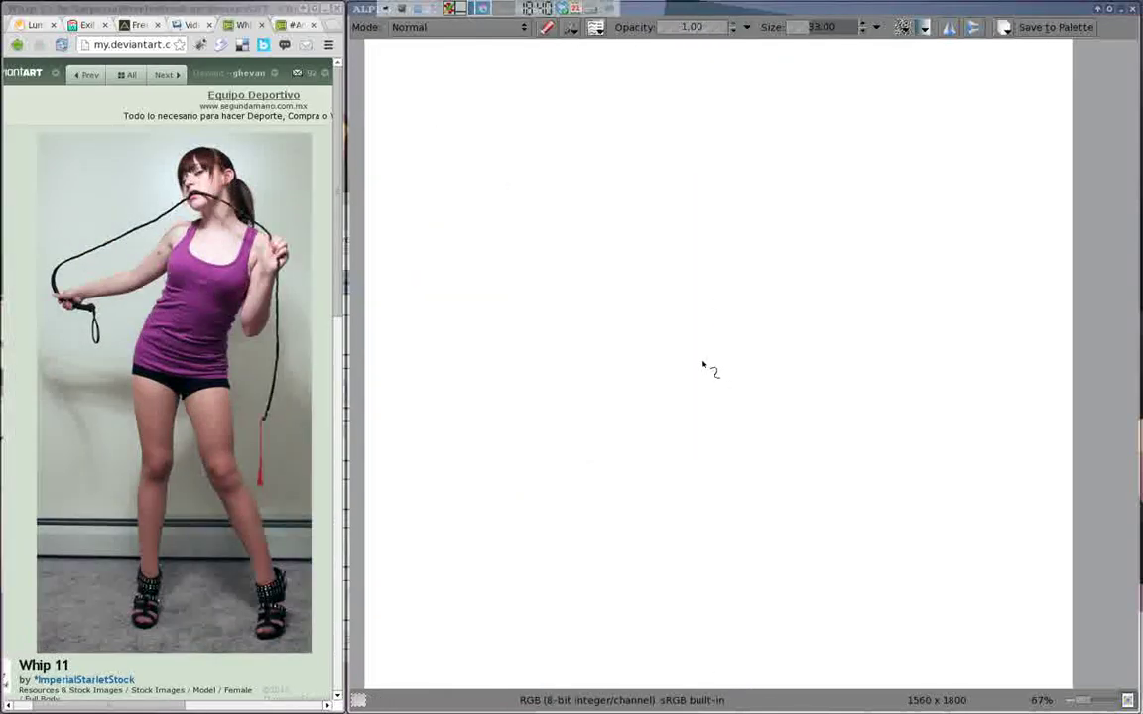
pyautogui.moveTo(645, 235)
pyautogui.mouseDown()
pyautogui.moveTo(661, 271)
pyautogui.moveTo(640, 298)
pyautogui.moveTo(679, 358)
pyautogui.moveTo(695, 191)
pyautogui.mouseUp()
pyautogui.moveTo(591, 340)
pyautogui.mouseDown()
pyautogui.moveTo(584, 331)
pyautogui.moveTo(612, 442)
pyautogui.moveTo(592, 620)
pyautogui.mouseUp()
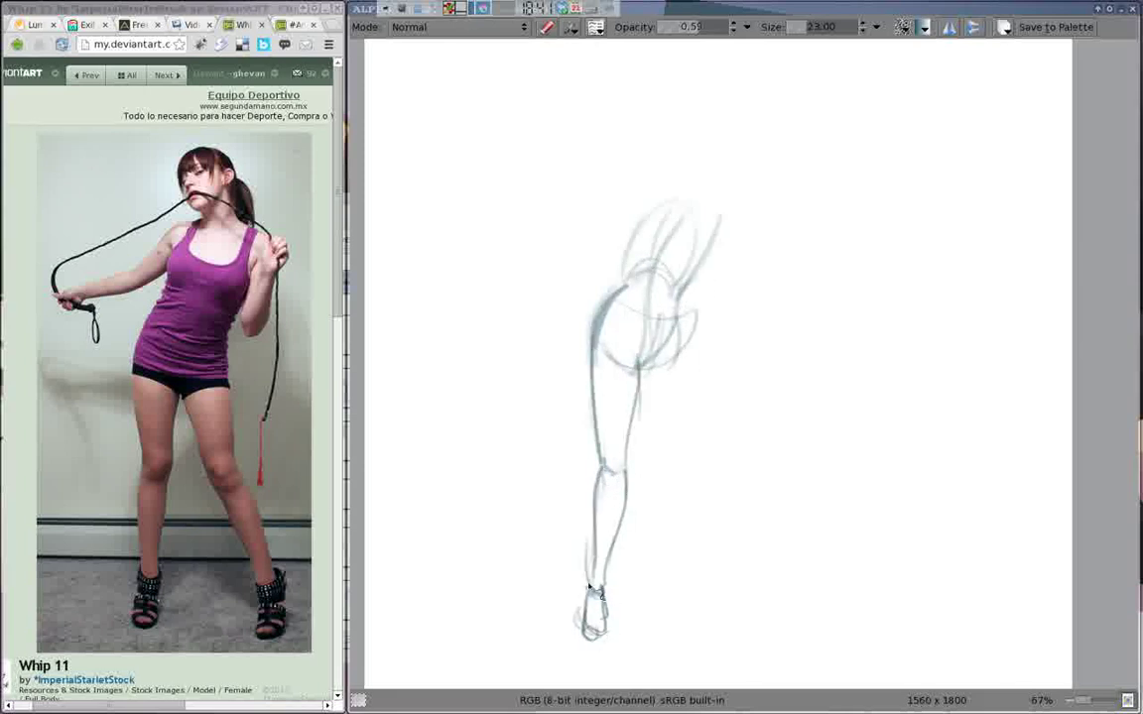
pyautogui.moveTo(645, 337)
pyautogui.mouseDown()
pyautogui.moveTo(676, 375)
pyautogui.moveTo(681, 343)
pyautogui.moveTo(676, 466)
pyautogui.moveTo(719, 474)
pyautogui.moveTo(788, 589)
pyautogui.moveTo(742, 557)
pyautogui.moveTo(793, 600)
pyautogui.moveTo(692, 357)
pyautogui.moveTo(631, 249)
pyautogui.moveTo(693, 198)
pyautogui.moveTo(688, 237)
pyautogui.moveTo(704, 183)
pyautogui.moveTo(682, 156)
pyautogui.moveTo(699, 128)
pyautogui.moveTo(685, 183)
pyautogui.moveTo(595, 248)
pyautogui.moveTo(521, 276)
pyautogui.moveTo(538, 285)
pyautogui.moveTo(634, 184)
pyautogui.mouseUp()
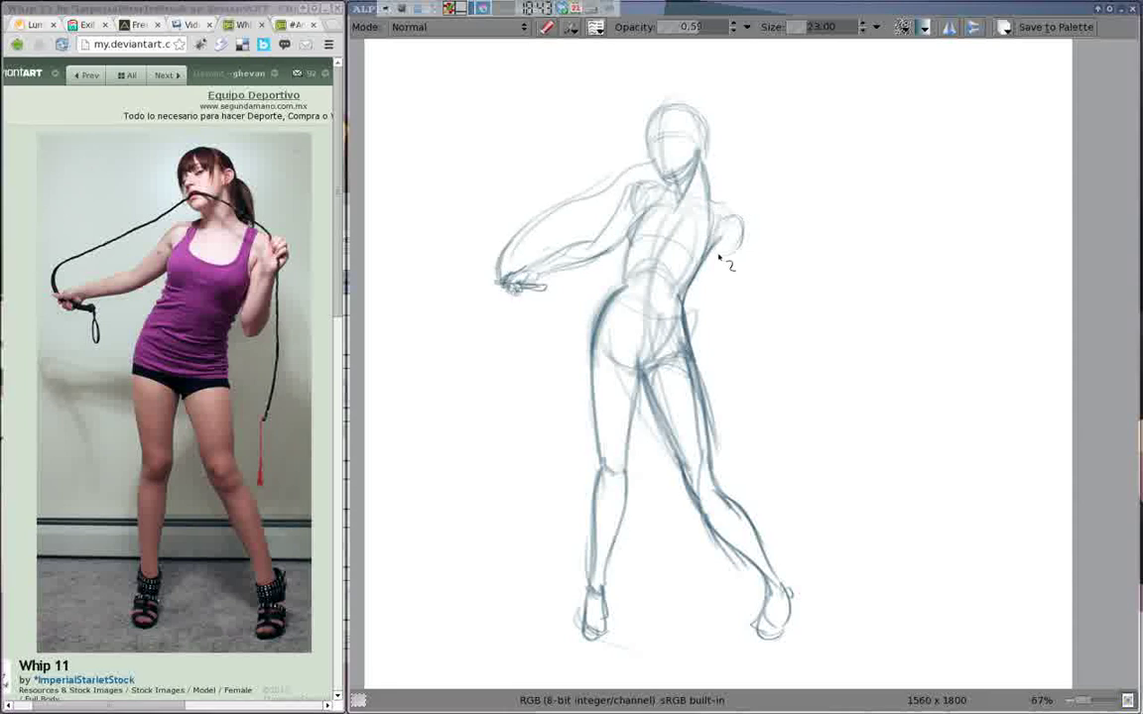
# Sketch the arms, then outline and darken the neck, chest and right shoulder with a 23 brush
pyautogui.moveTo(739, 223); pyautogui.dragTo(728, 317)
pyautogui.moveTo(634, 228); pyautogui.dragTo(620, 298)
pyautogui.moveTo(624, 253)
pyautogui.mouseDown()
pyautogui.moveTo(605, 324)
pyautogui.moveTo(695, 345)
pyautogui.mouseUp()
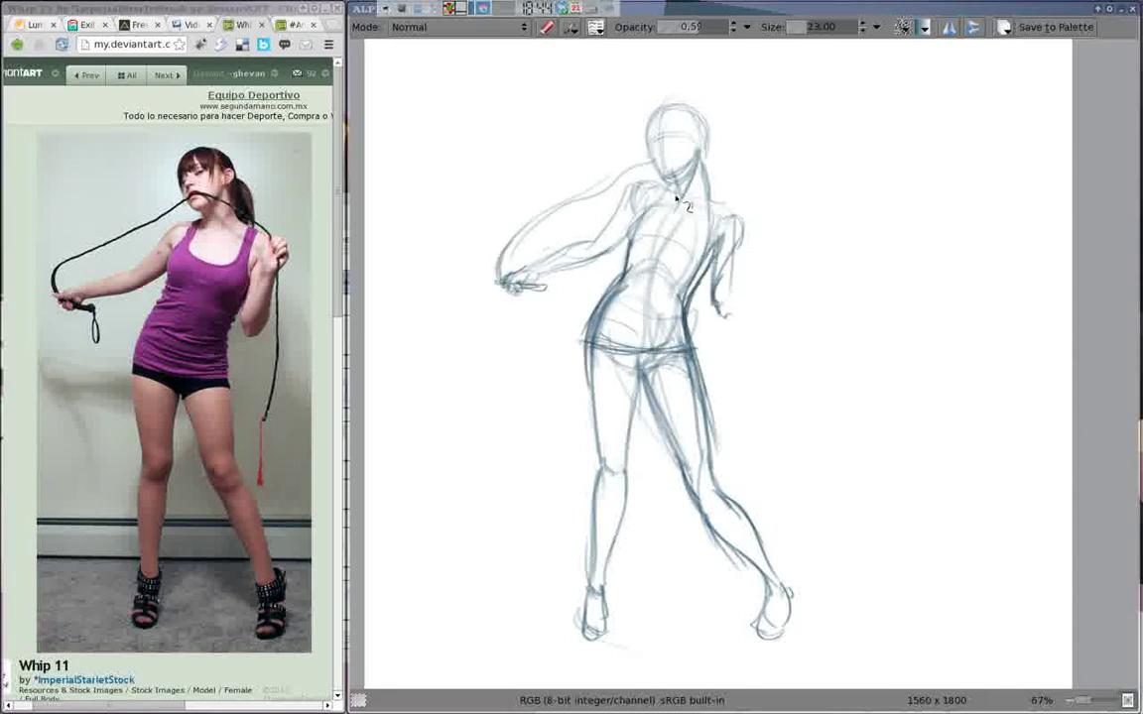
pyautogui.moveTo(634, 216); pyautogui.dragTo(655, 239)
pyautogui.press(']')
pyautogui.moveTo(684, 189); pyautogui.dragTo(713, 201)
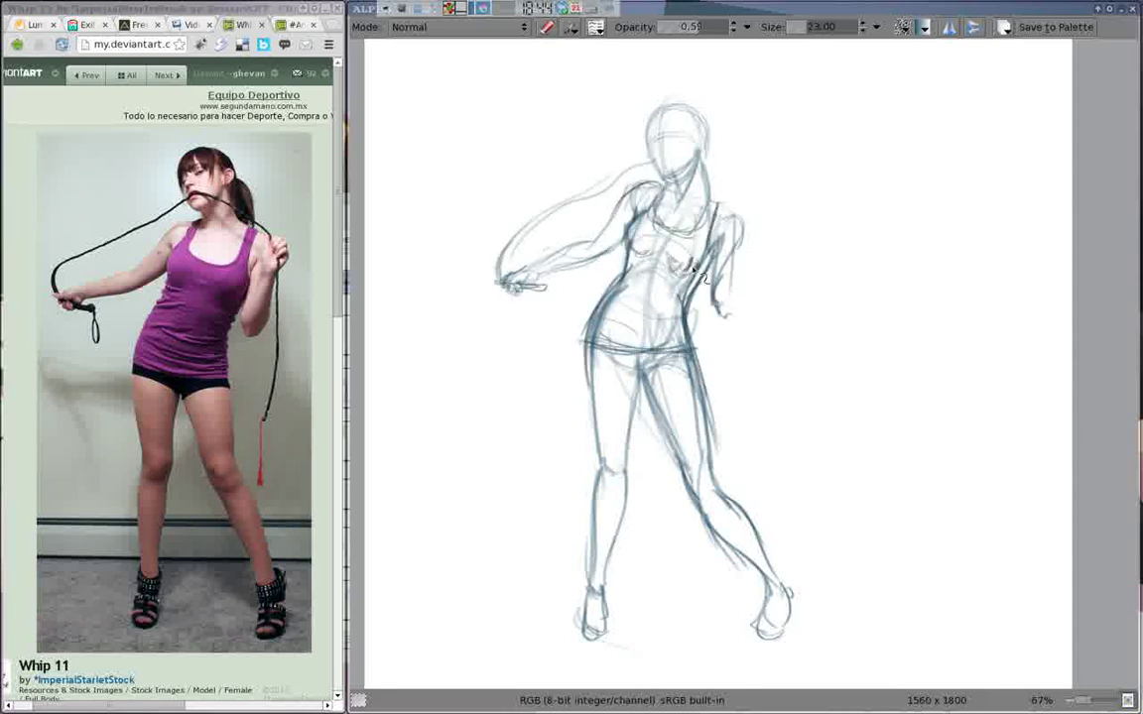
pyautogui.moveTo(735, 249)
pyautogui.mouseDown()
pyautogui.moveTo(743, 217)
pyautogui.moveTo(717, 266)
pyautogui.mouseUp()
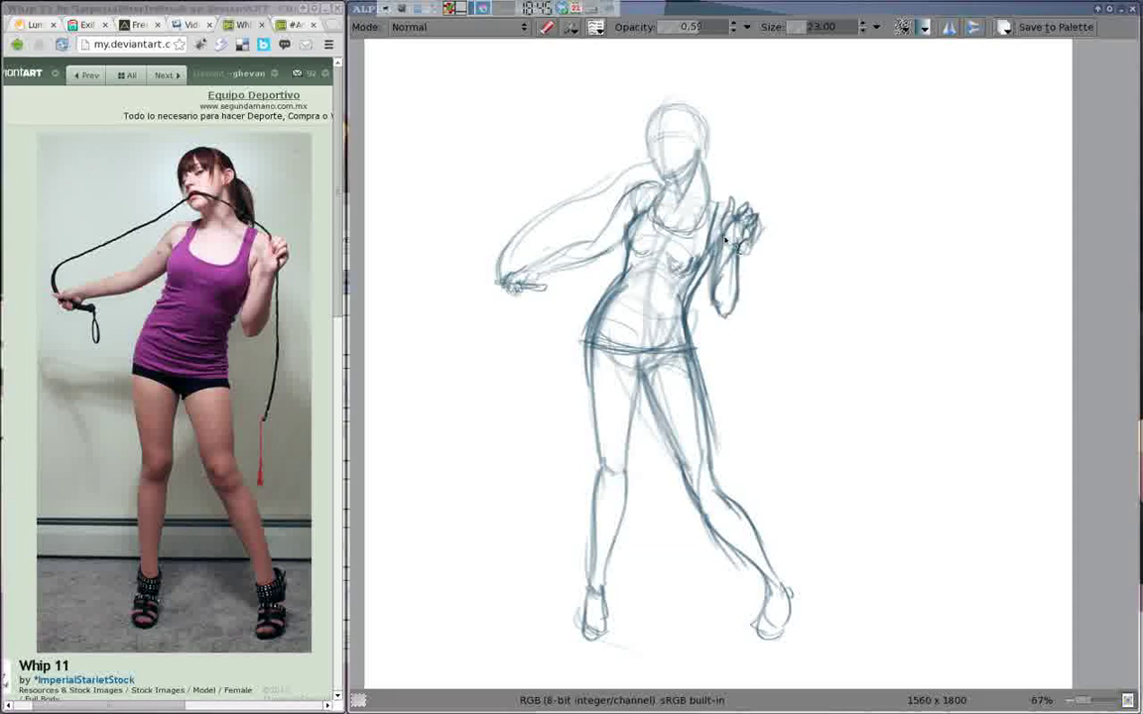
# Add the ponytail and mouth-chin profile at size 13, then dark bangs at size 33
pyautogui.press('[')
pyautogui.moveTo(700, 130); pyautogui.dragTo(731, 194)
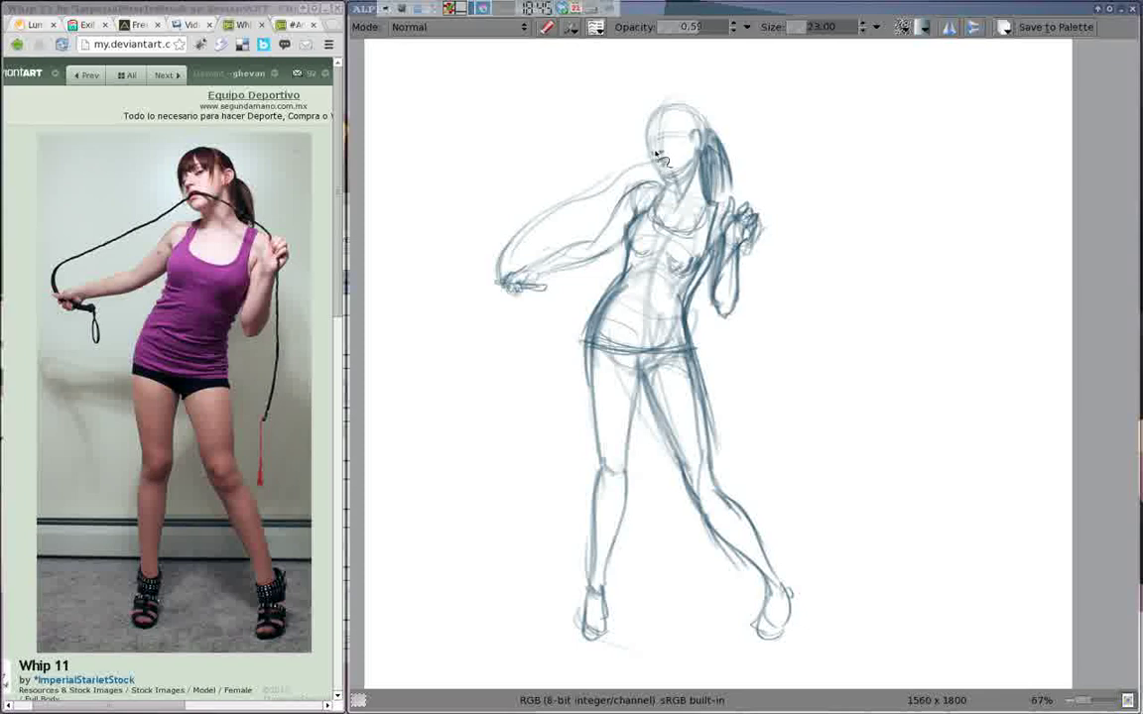
pyautogui.moveTo(656, 154); pyautogui.dragTo(652, 158)
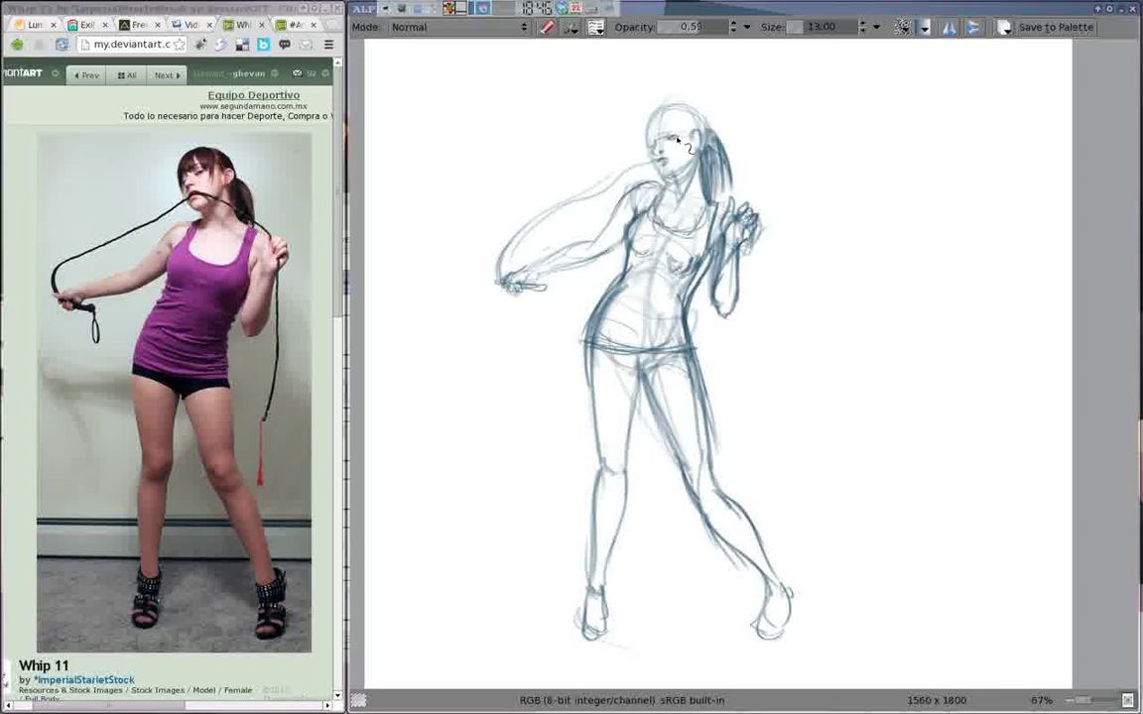
pyautogui.press(']')
pyautogui.press(']')
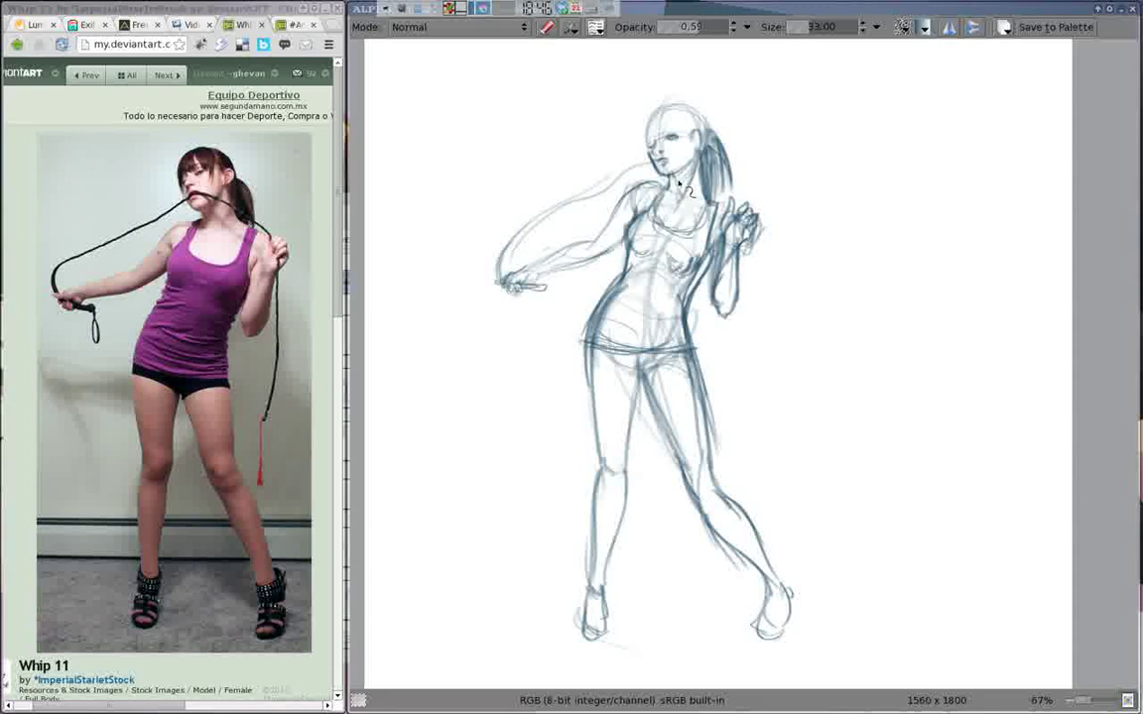
pyautogui.moveTo(663, 147)
pyautogui.mouseDown()
pyautogui.moveTo(654, 111)
pyautogui.moveTo(650, 138)
pyautogui.moveTo(666, 139)
pyautogui.mouseUp()
pyautogui.moveTo(759, 251); pyautogui.dragTo(752, 483)
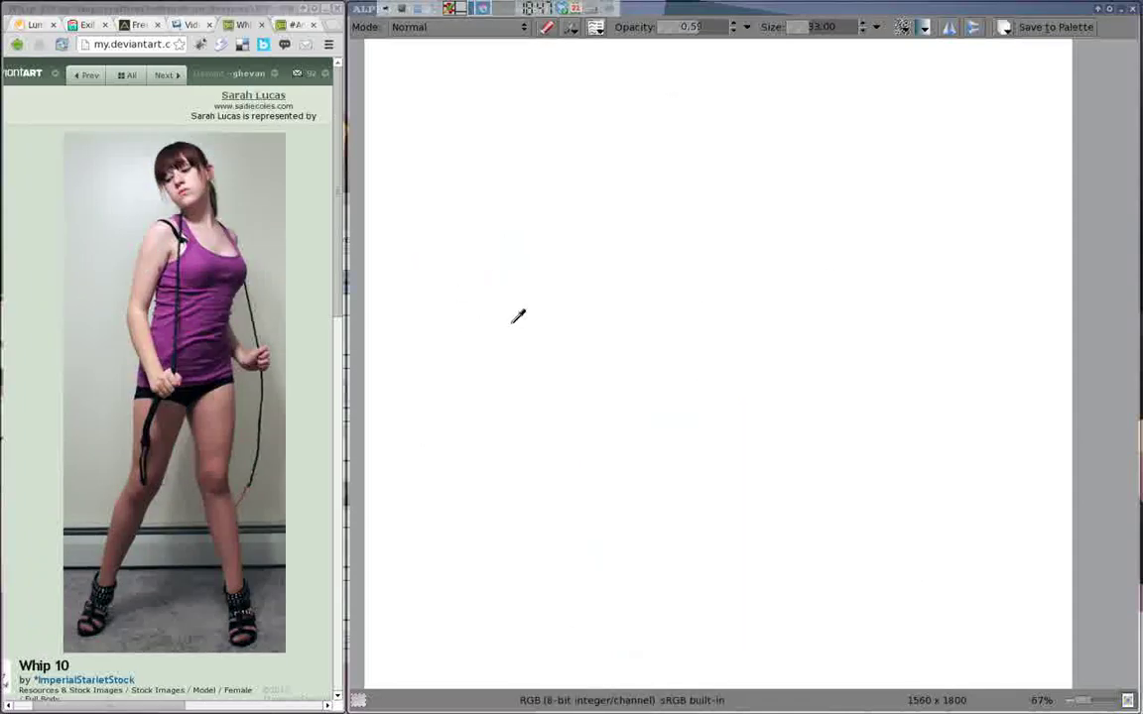
pyautogui.moveTo(712, 228)
pyautogui.mouseDown()
pyautogui.moveTo(758, 235)
pyautogui.moveTo(651, 331)
pyautogui.moveTo(684, 396)
pyautogui.moveTo(683, 357)
pyautogui.moveTo(592, 497)
pyautogui.moveTo(584, 551)
pyautogui.moveTo(749, 485)
pyautogui.moveTo(717, 380)
pyautogui.moveTo(692, 408)
pyautogui.moveTo(751, 454)
pyautogui.moveTo(642, 496)
pyautogui.moveTo(731, 541)
pyautogui.mouseUp()
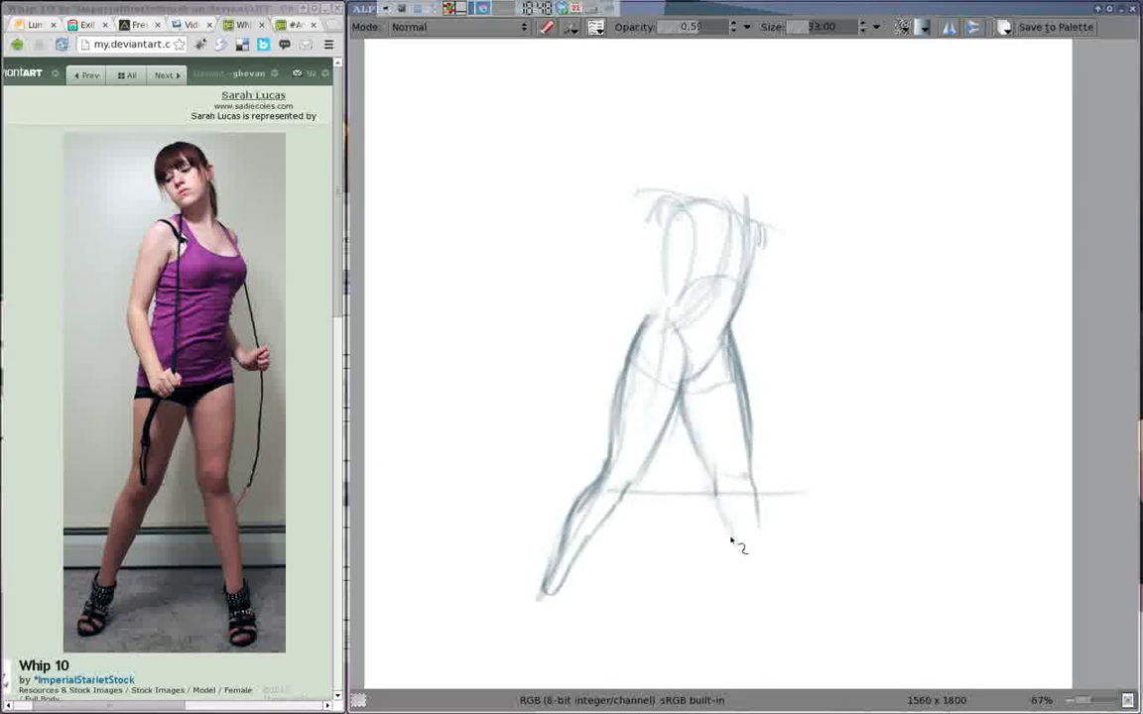
pyautogui.moveTo(678, 387)
pyautogui.mouseDown()
pyautogui.moveTo(635, 436)
pyautogui.moveTo(755, 460)
pyautogui.moveTo(747, 474)
pyautogui.mouseUp()
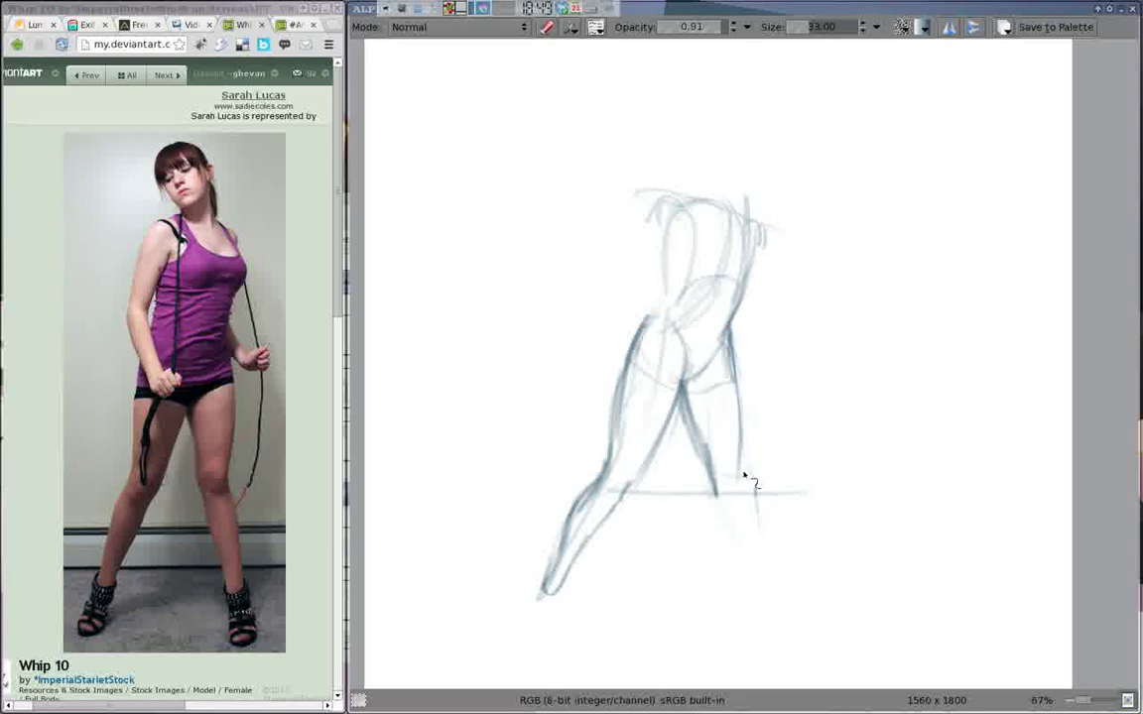
pyautogui.moveTo(736, 332); pyautogui.dragTo(745, 455)
pyautogui.moveTo(749, 199)
pyautogui.mouseDown()
pyautogui.moveTo(752, 242)
pyautogui.moveTo(722, 237)
pyautogui.moveTo(752, 256)
pyautogui.moveTo(658, 198)
pyautogui.moveTo(651, 179)
pyautogui.moveTo(657, 235)
pyautogui.moveTo(601, 290)
pyautogui.moveTo(625, 357)
pyautogui.moveTo(679, 392)
pyautogui.mouseUp()
pyautogui.moveTo(735, 327)
pyautogui.mouseDown()
pyautogui.moveTo(772, 363)
pyautogui.moveTo(657, 348)
pyautogui.mouseUp()
pyautogui.moveTo(658, 242)
pyautogui.mouseDown()
pyautogui.moveTo(615, 476)
pyautogui.moveTo(541, 625)
pyautogui.moveTo(560, 577)
pyautogui.mouseUp()
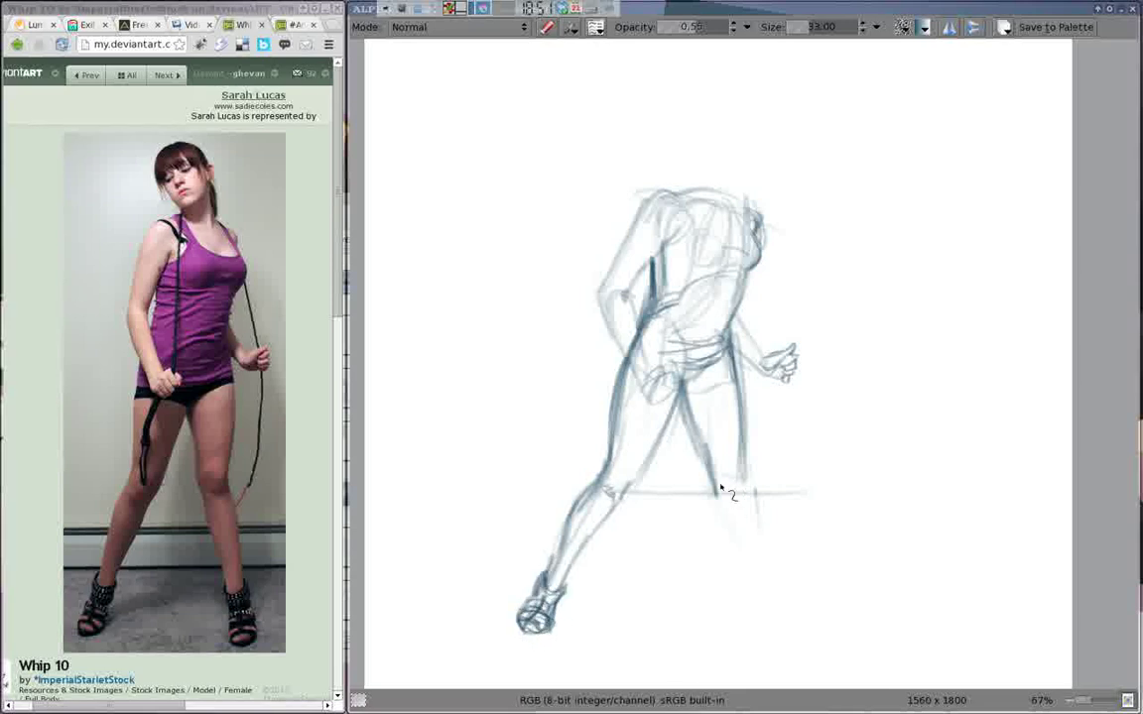
pyautogui.moveTo(684, 396); pyautogui.dragTo(764, 575)
pyautogui.moveTo(694, 416)
pyautogui.mouseDown()
pyautogui.moveTo(727, 529)
pyautogui.moveTo(764, 596)
pyautogui.moveTo(749, 611)
pyautogui.moveTo(758, 595)
pyautogui.moveTo(789, 617)
pyautogui.moveTo(783, 640)
pyautogui.mouseUp()
pyautogui.moveTo(769, 580)
pyautogui.mouseDown()
pyautogui.moveTo(739, 486)
pyautogui.moveTo(762, 583)
pyautogui.mouseUp()
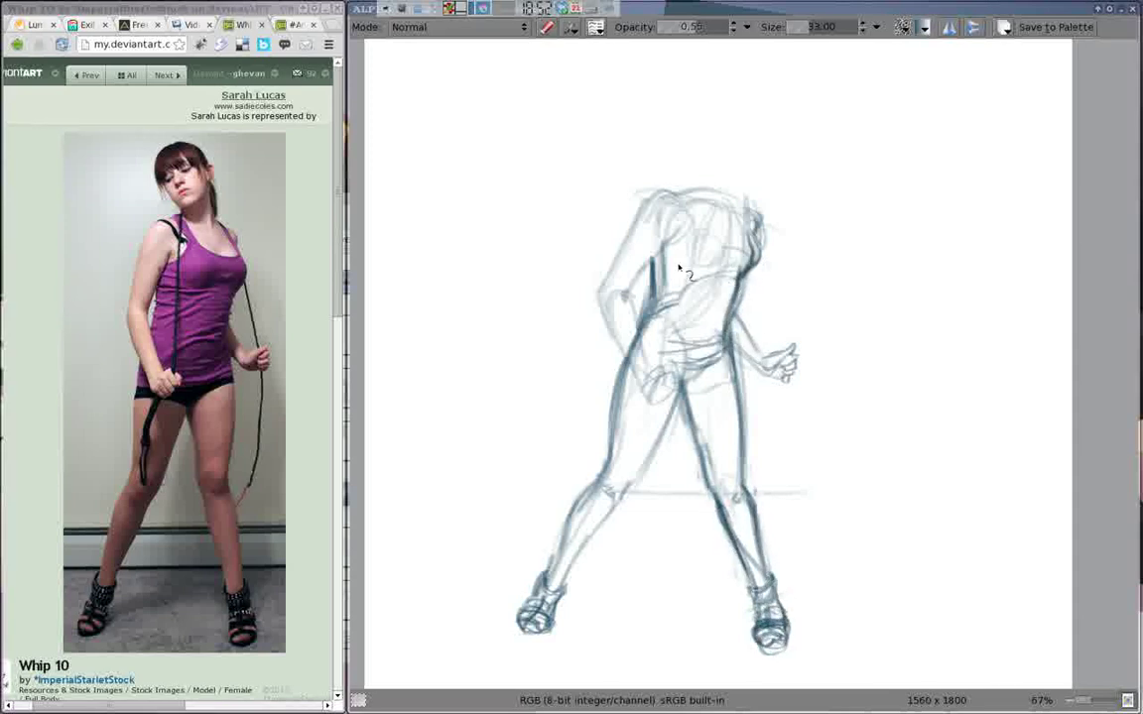
pyautogui.moveTo(624, 181)
pyautogui.mouseDown()
pyautogui.moveTo(593, 243)
pyautogui.moveTo(671, 144)
pyautogui.moveTo(635, 119)
pyautogui.moveTo(712, 141)
pyautogui.mouseUp()
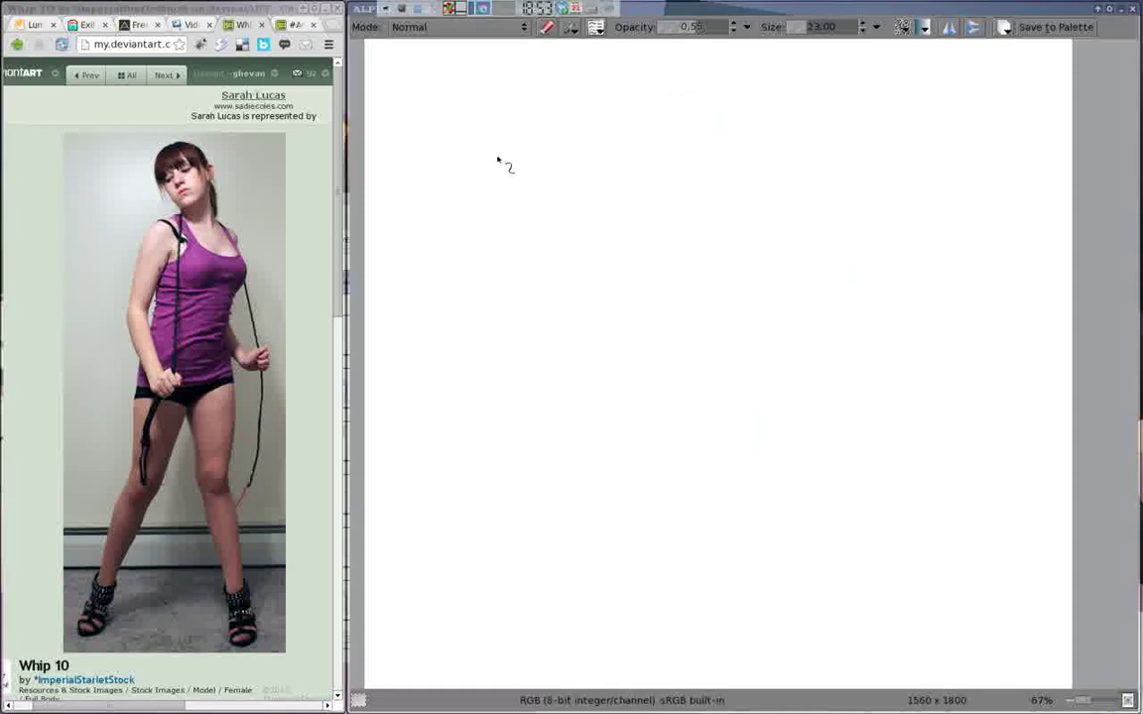
# Draw a small Whip 10 figure at top left with a vertical arrow, then start the outstretched-arm figure
pyautogui.moveTo(500, 203)
pyautogui.mouseDown()
pyautogui.moveTo(531, 146)
pyautogui.moveTo(484, 133)
pyautogui.moveTo(472, 293)
pyautogui.moveTo(485, 332)
pyautogui.moveTo(481, 265)
pyautogui.moveTo(523, 301)
pyautogui.moveTo(527, 247)
pyautogui.moveTo(535, 365)
pyautogui.moveTo(434, 409)
pyautogui.moveTo(501, 300)
pyautogui.moveTo(495, 157)
pyautogui.moveTo(466, 127)
pyautogui.moveTo(482, 232)
pyautogui.mouseUp()
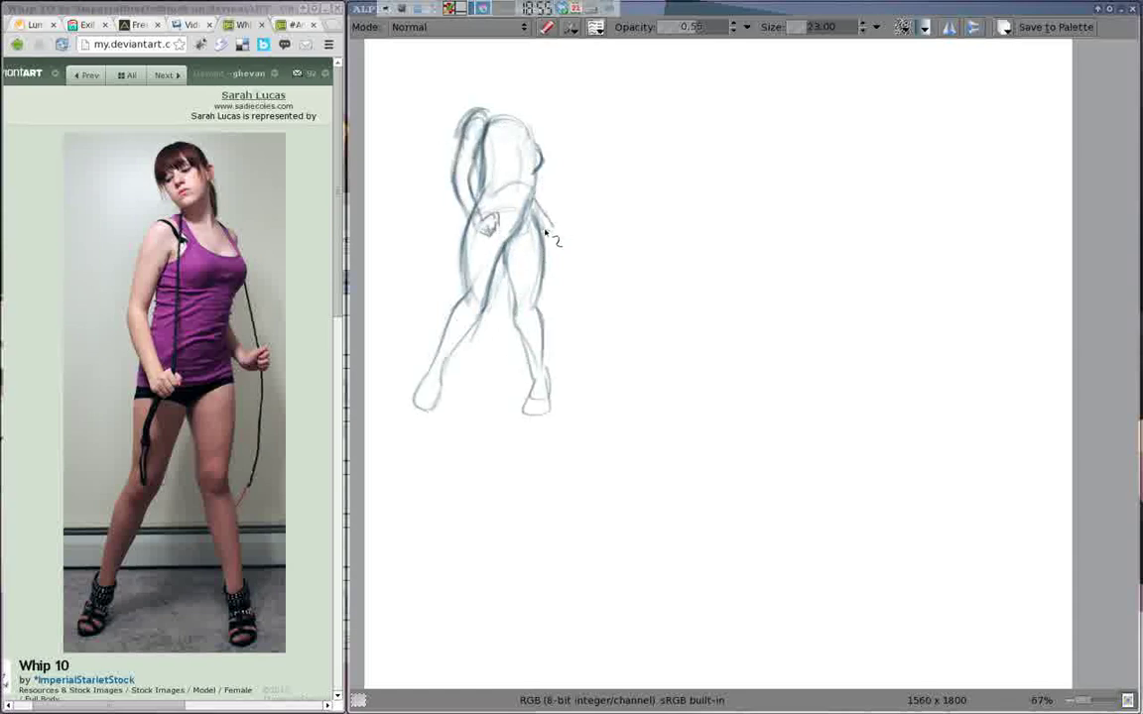
pyautogui.moveTo(573, 230)
pyautogui.mouseDown()
pyautogui.moveTo(491, 149)
pyautogui.moveTo(452, 208)
pyautogui.moveTo(531, 129)
pyautogui.moveTo(490, 54)
pyautogui.moveTo(518, 96)
pyautogui.mouseUp()
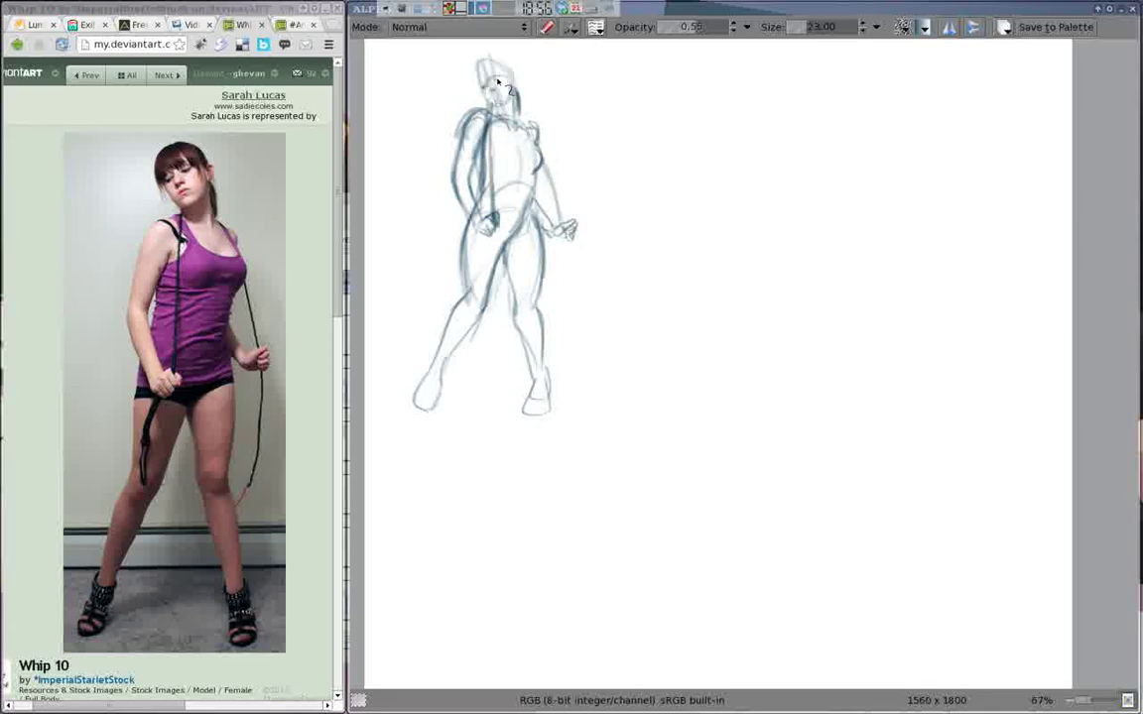
pyautogui.moveTo(495, 85); pyautogui.dragTo(493, 109)
pyautogui.moveTo(500, 212); pyautogui.dragTo(422, 220)
pyautogui.moveTo(591, 239); pyautogui.dragTo(592, 402)
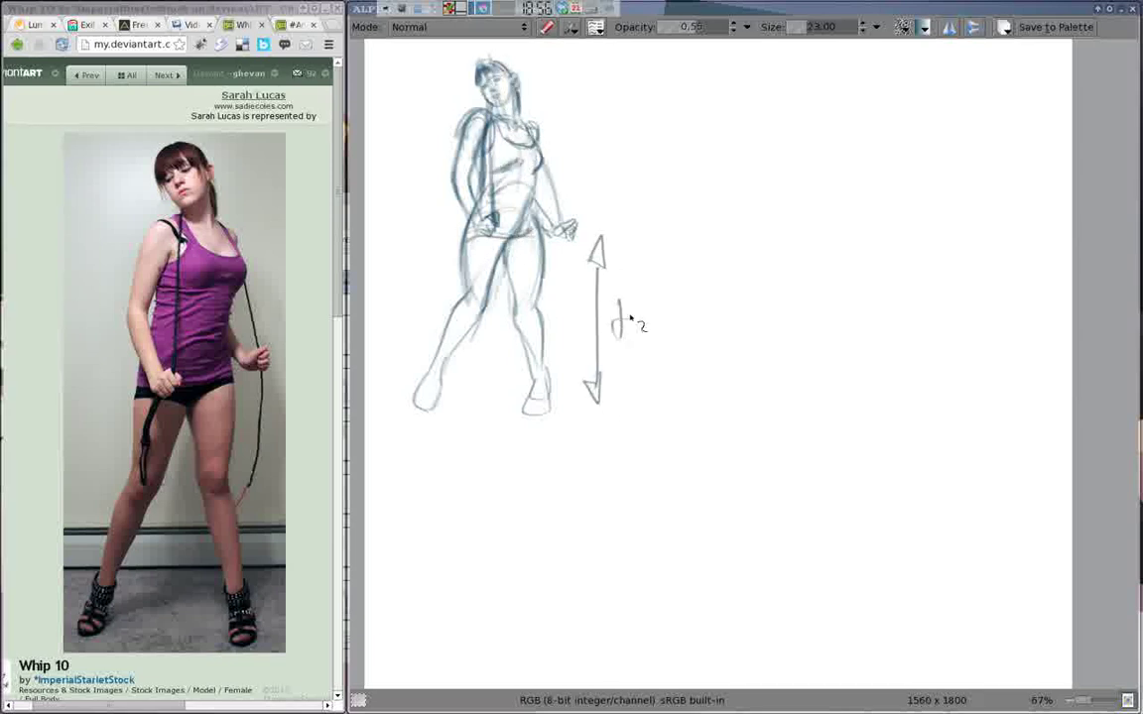
pyautogui.moveTo(683, 166)
pyautogui.mouseDown()
pyautogui.moveTo(716, 234)
pyautogui.moveTo(693, 263)
pyautogui.moveTo(725, 199)
pyautogui.moveTo(814, 191)
pyautogui.moveTo(754, 213)
pyautogui.moveTo(711, 290)
pyautogui.mouseUp()
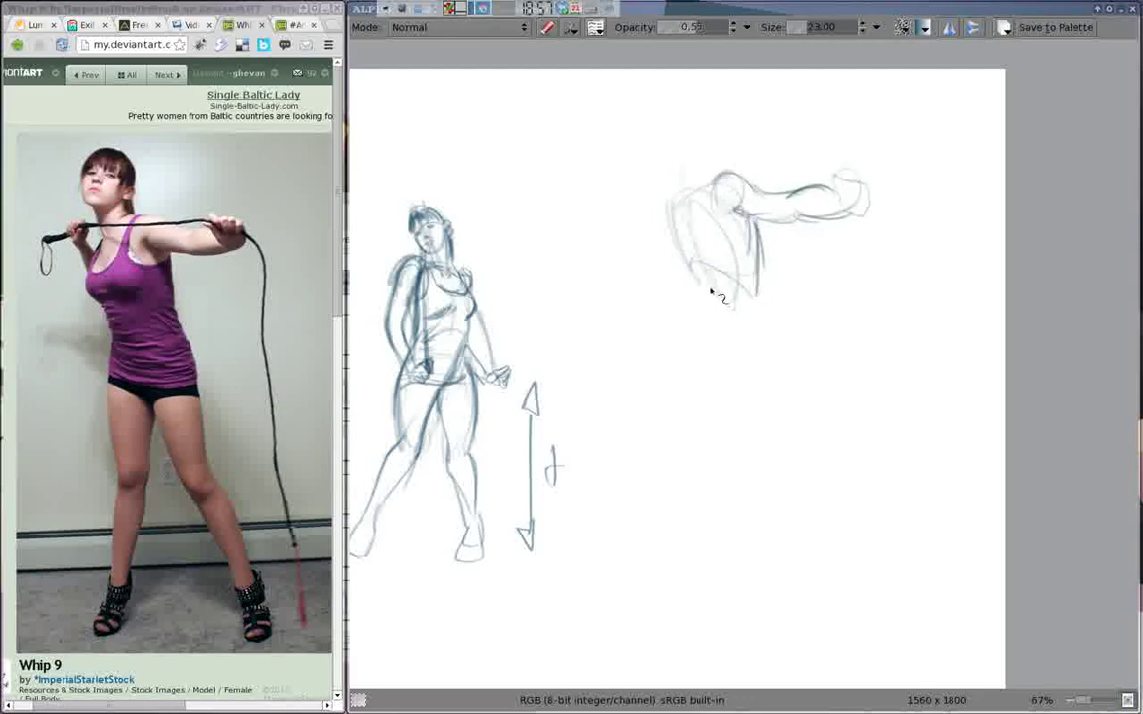
# Sketch the right figure's hips, torso, back, head and long leg lines
pyautogui.moveTo(707, 339); pyautogui.dragTo(784, 357)
pyautogui.moveTo(734, 228); pyautogui.dragTo(803, 347)
pyautogui.moveTo(695, 297); pyautogui.dragTo(783, 496)
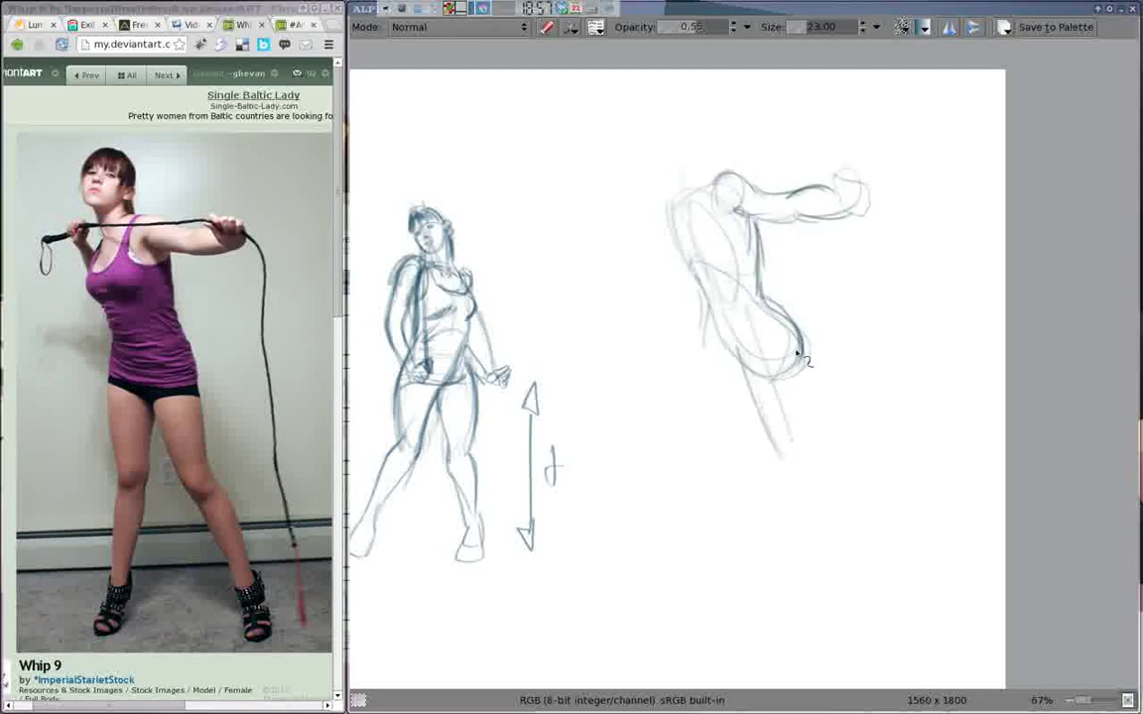
pyautogui.moveTo(754, 328)
pyautogui.mouseDown()
pyautogui.moveTo(814, 482)
pyautogui.moveTo(794, 436)
pyautogui.mouseUp()
pyautogui.moveTo(734, 328)
pyautogui.mouseDown()
pyautogui.moveTo(778, 466)
pyautogui.moveTo(834, 576)
pyautogui.mouseUp()
pyautogui.moveTo(654, 278)
pyautogui.mouseDown()
pyautogui.moveTo(694, 397)
pyautogui.moveTo(721, 392)
pyautogui.moveTo(780, 426)
pyautogui.mouseUp()
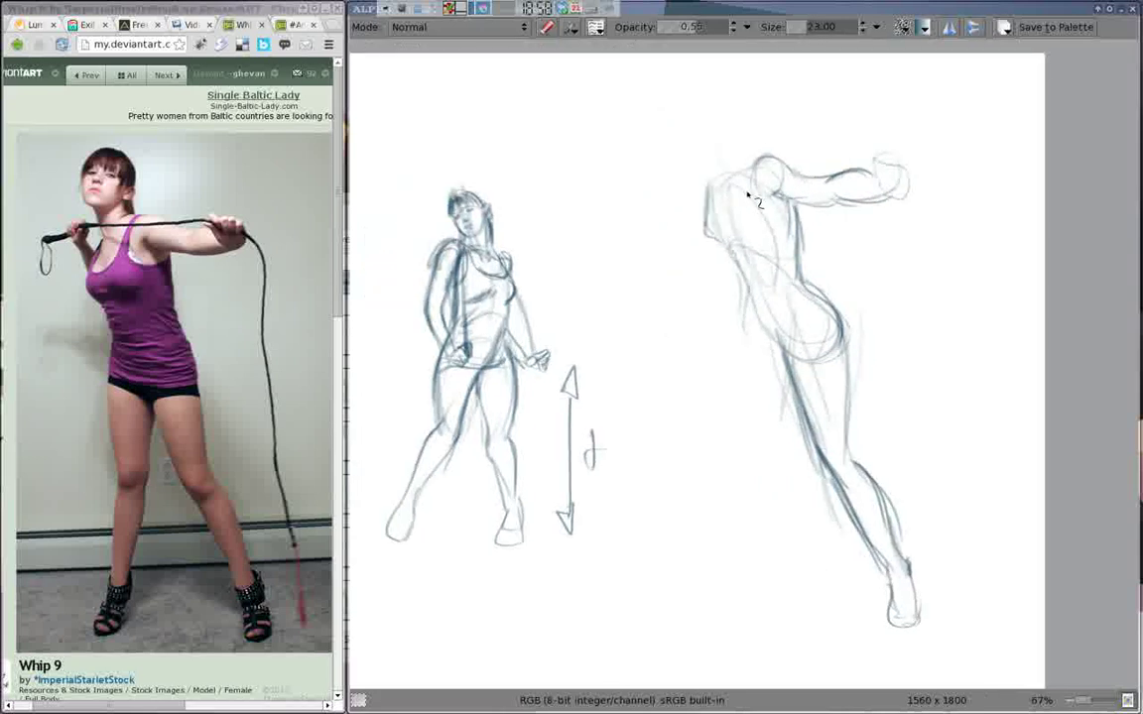
pyautogui.moveTo(712, 184); pyautogui.dragTo(708, 238)
pyautogui.moveTo(736, 289)
pyautogui.mouseDown()
pyautogui.moveTo(742, 269)
pyautogui.moveTo(754, 447)
pyautogui.mouseUp()
# Refine the left knee, lower leg and foot, and draw a ground line under the feet
pyautogui.moveTo(722, 516)
pyautogui.mouseDown()
pyautogui.moveTo(752, 449)
pyautogui.moveTo(759, 471)
pyautogui.moveTo(734, 535)
pyautogui.mouseUp()
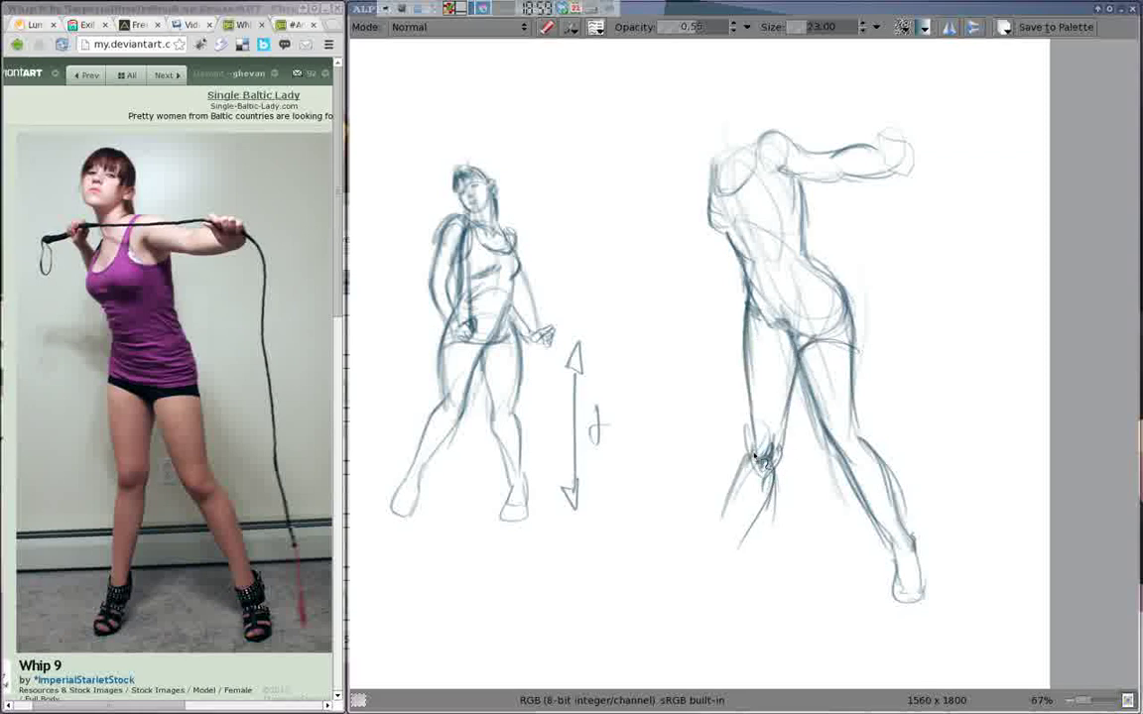
pyautogui.moveTo(759, 476)
pyautogui.mouseDown()
pyautogui.moveTo(721, 566)
pyautogui.moveTo(732, 587)
pyautogui.mouseUp()
pyautogui.moveTo(922, 599); pyautogui.dragTo(640, 567)
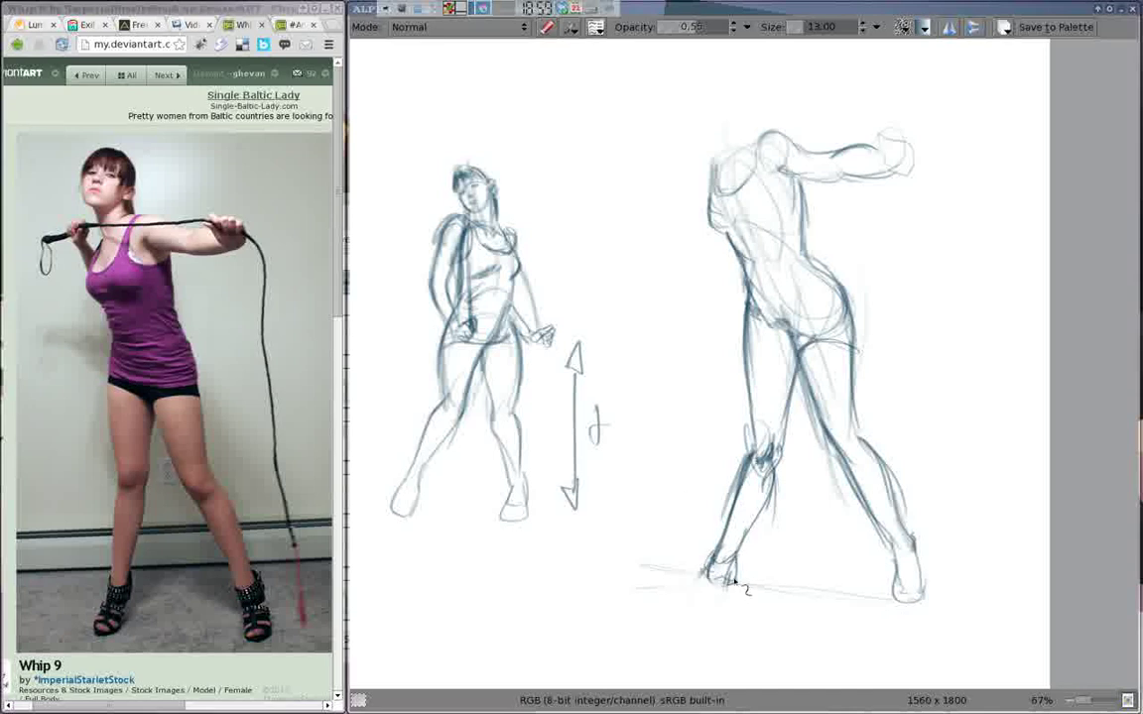
pyautogui.moveTo(707, 580); pyautogui.dragTo(721, 554)
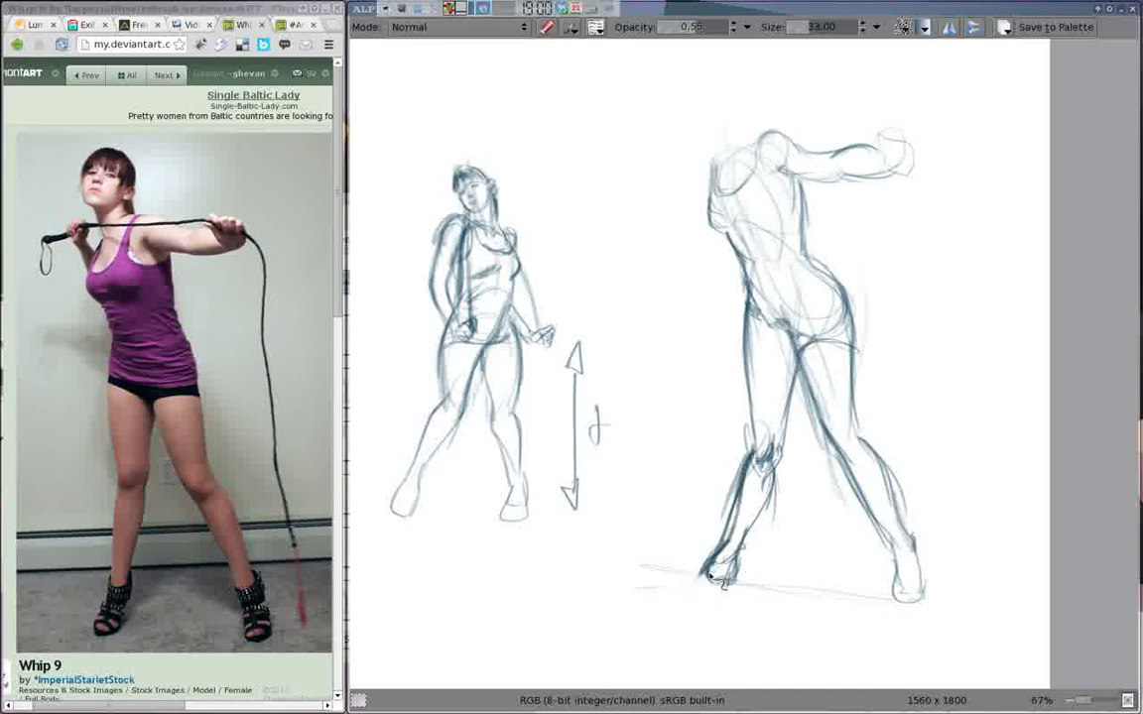
pyautogui.moveTo(694, 397); pyautogui.dragTo(823, 449)
# Paint a dark mass between the legs with a large opaque brush, then extend the lower leg thinner
pyautogui.click(595, 27)
pyautogui.click(655, 149)
pyautogui.moveTo(793, 491)
pyautogui.mouseDown()
pyautogui.moveTo(803, 531)
pyautogui.moveTo(769, 498)
pyautogui.mouseUp()
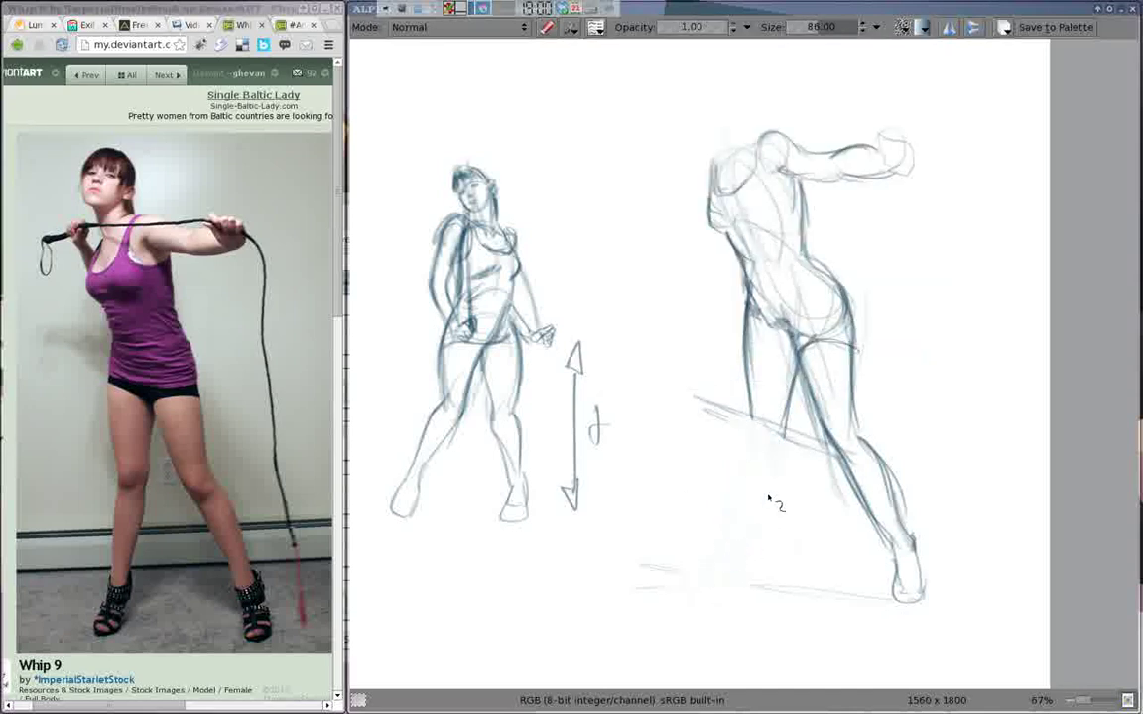
pyautogui.rightClick(670, 327)
pyautogui.click(694, 288)
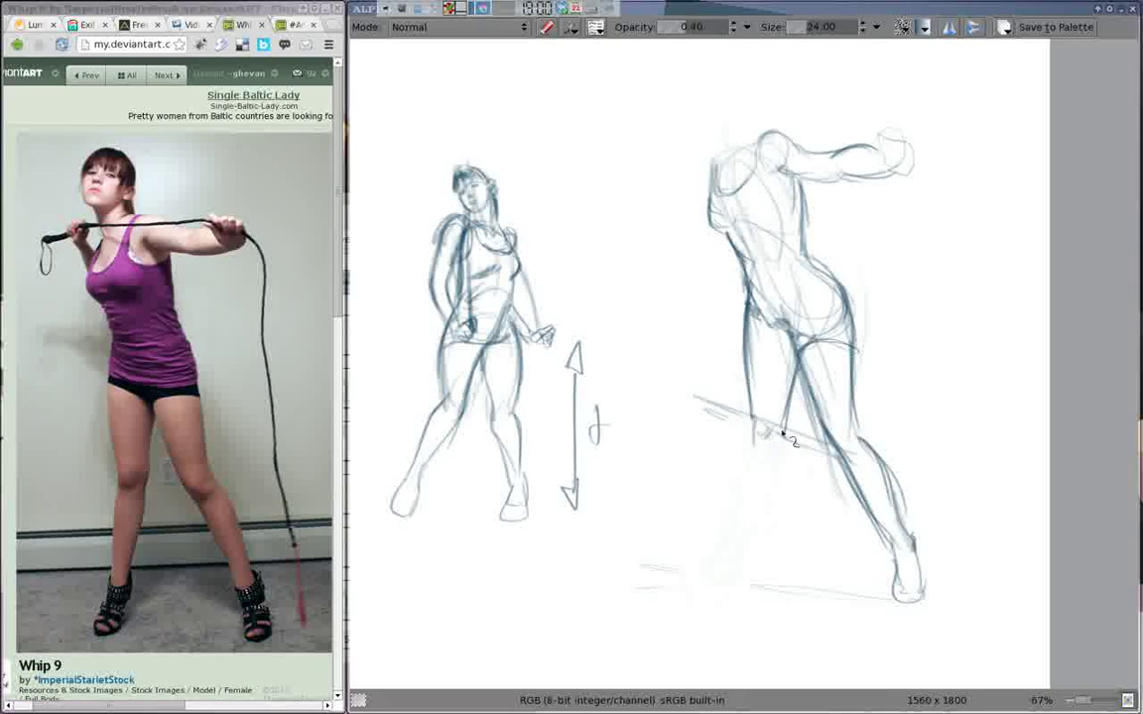
pyautogui.moveTo(771, 458)
pyautogui.mouseDown()
pyautogui.moveTo(740, 581)
pyautogui.moveTo(739, 543)
pyautogui.moveTo(725, 561)
pyautogui.moveTo(781, 488)
pyautogui.mouseUp()
# Draw dark hair on the figure's head and resize the brush to 54
pyautogui.moveTo(664, 149)
pyautogui.mouseDown()
pyautogui.moveTo(696, 190)
pyautogui.moveTo(682, 173)
pyautogui.moveTo(714, 124)
pyautogui.moveTo(684, 162)
pyautogui.mouseUp()
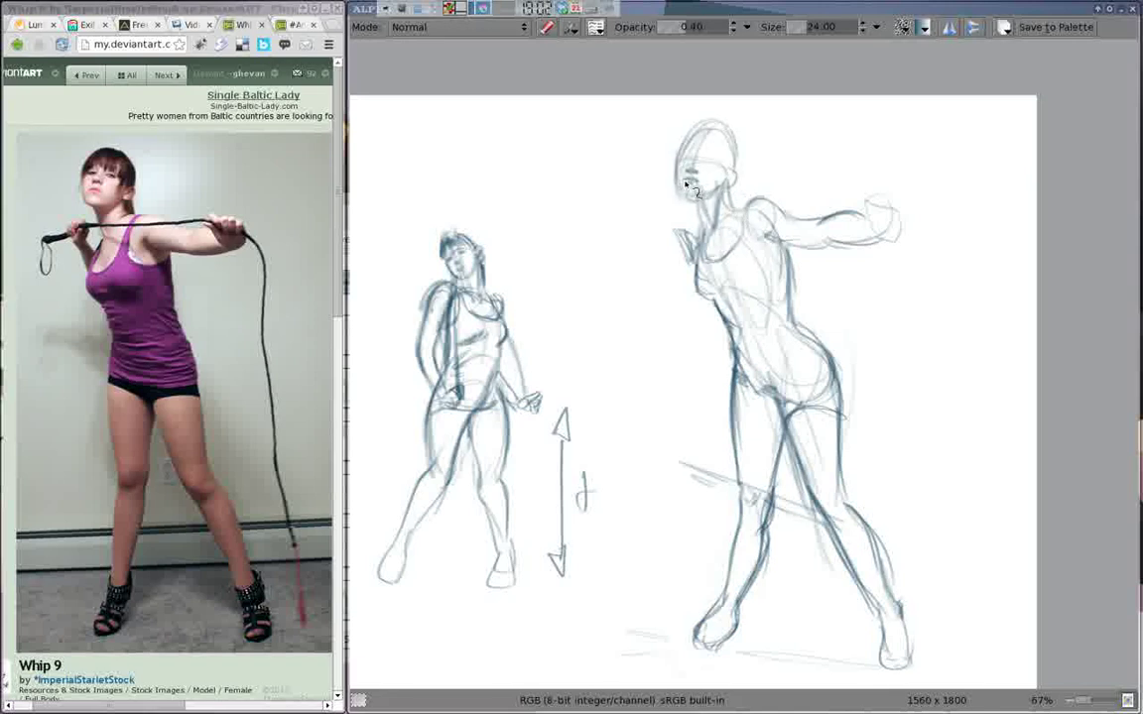
pyautogui.moveTo(716, 162)
pyautogui.mouseDown()
pyautogui.moveTo(684, 139)
pyautogui.moveTo(729, 172)
pyautogui.mouseUp()
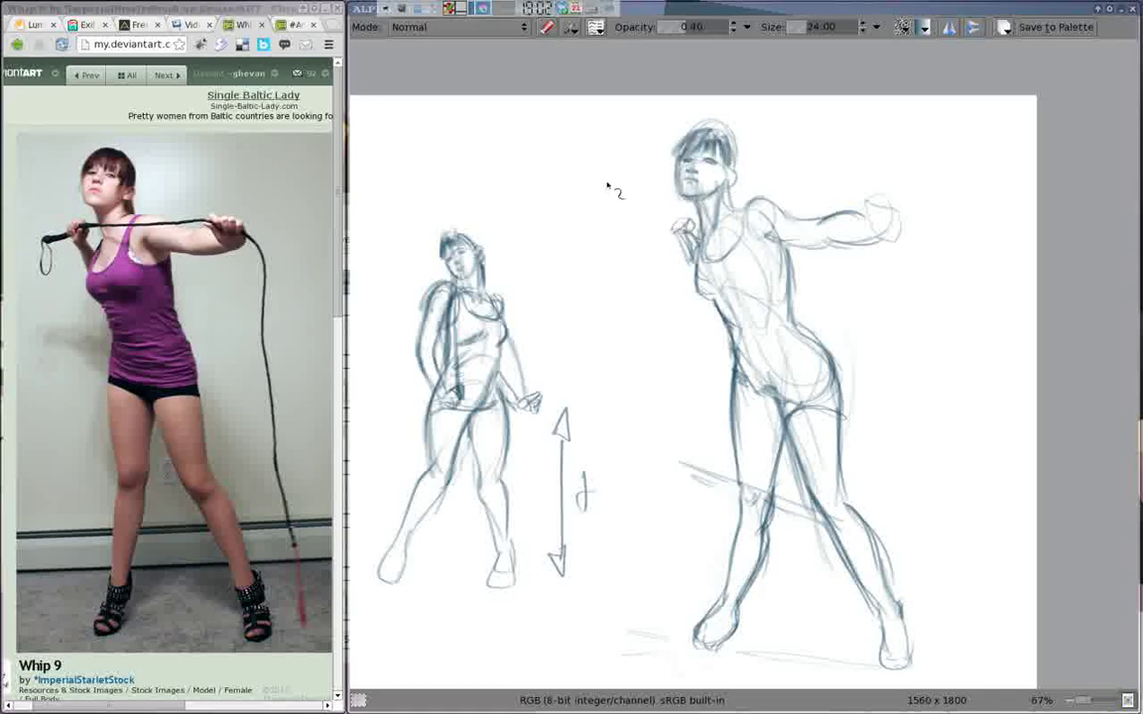
pyautogui.click(596, 27)
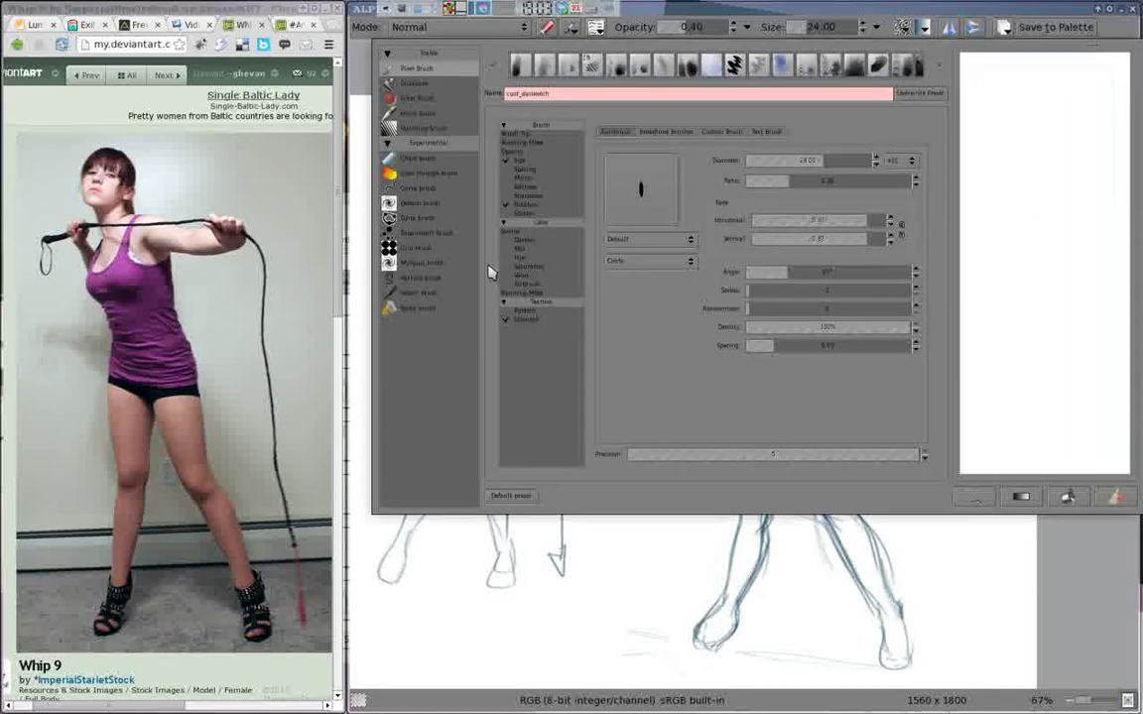
pyautogui.moveTo(967, 224); pyautogui.dragTo(1004, 297)
pyautogui.moveTo(648, 389); pyautogui.dragTo(593, 469)
# Undo the test strokes, lower brush opacity, draw the whip across the shoulders and darken the shin
pyautogui.hotkey('ctrl', 'z')
pyautogui.hotkey('ctrl', 'z')
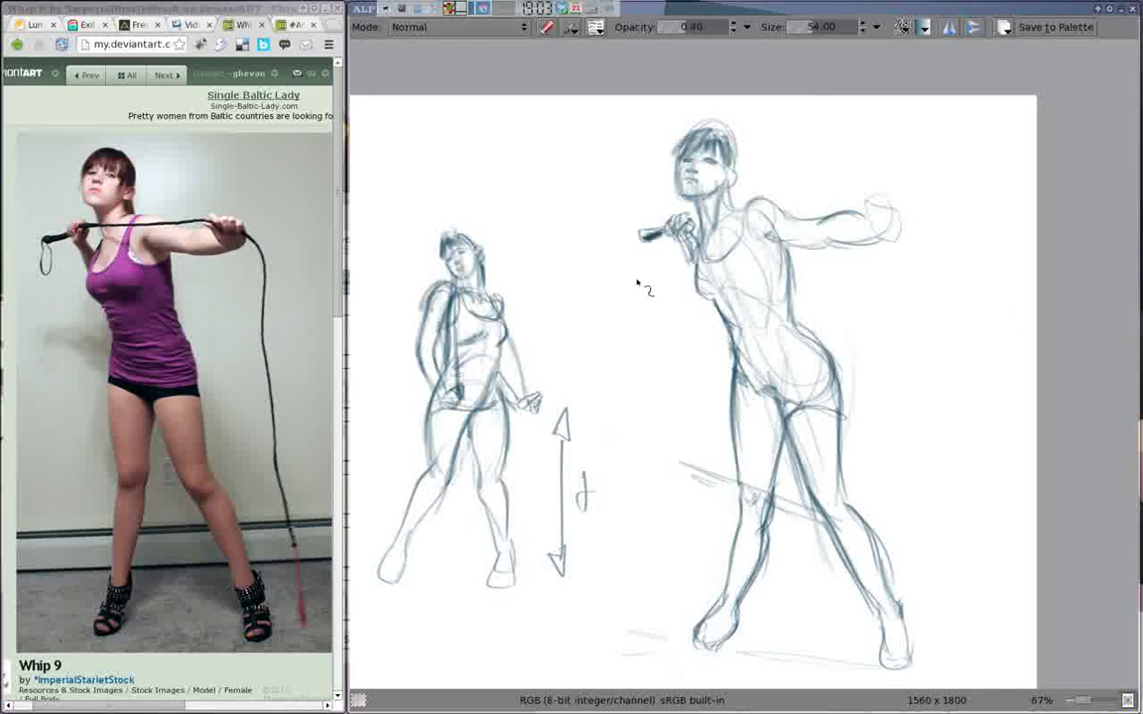
pyautogui.press('i')
pyautogui.press('i')
pyautogui.press('i')
pyautogui.moveTo(684, 213)
pyautogui.mouseDown()
pyautogui.moveTo(813, 190)
pyautogui.moveTo(899, 234)
pyautogui.moveTo(811, 177)
pyautogui.mouseUp()
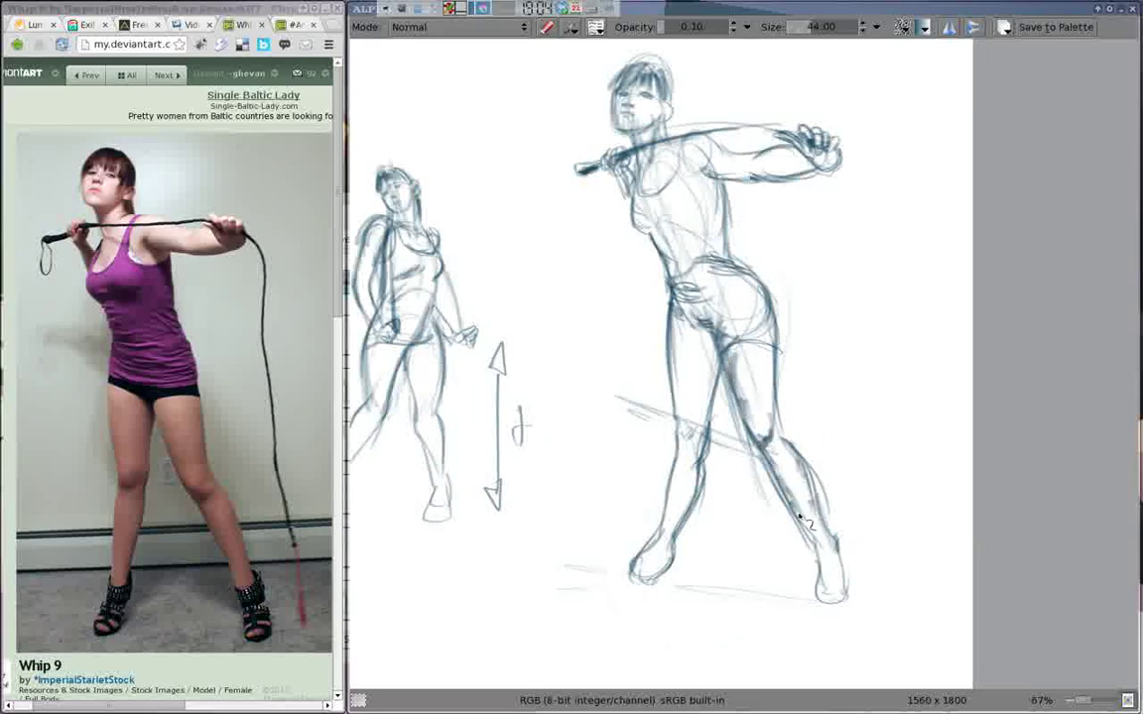
pyautogui.moveTo(702, 448); pyautogui.dragTo(684, 510)
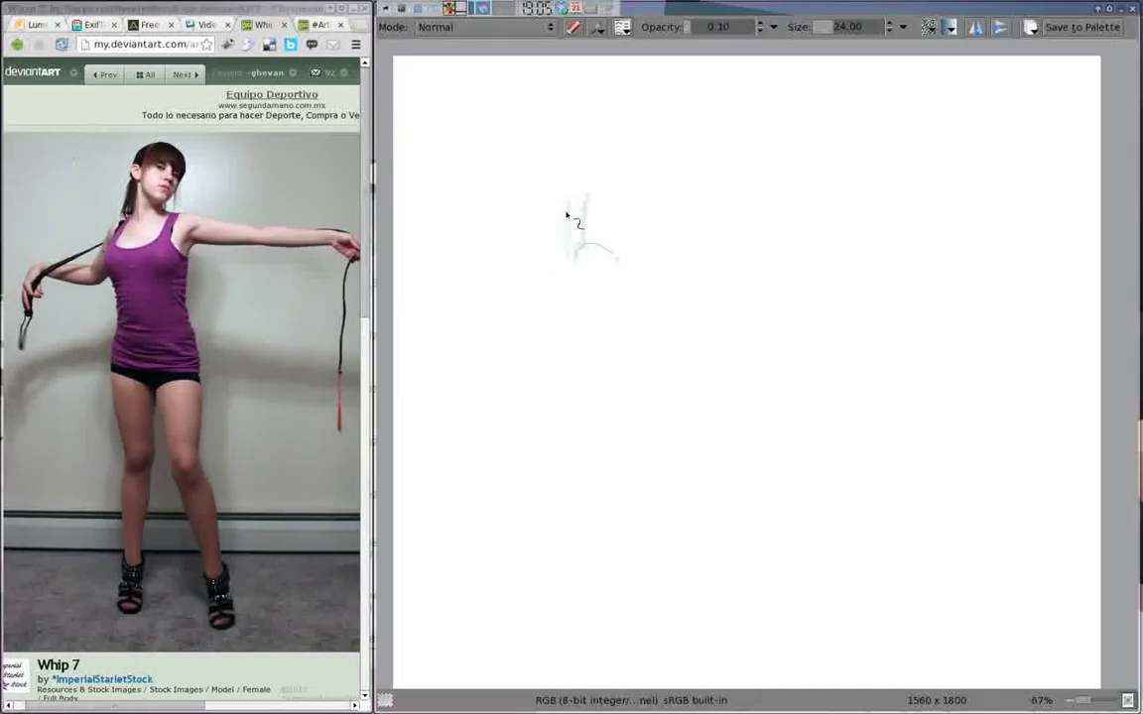
# Sketch the Whip 7 figure's head, torso, legs, feet and right hip contour
pyautogui.moveTo(589, 289)
pyautogui.mouseDown()
pyautogui.moveTo(640, 414)
pyautogui.moveTo(605, 325)
pyautogui.mouseUp()
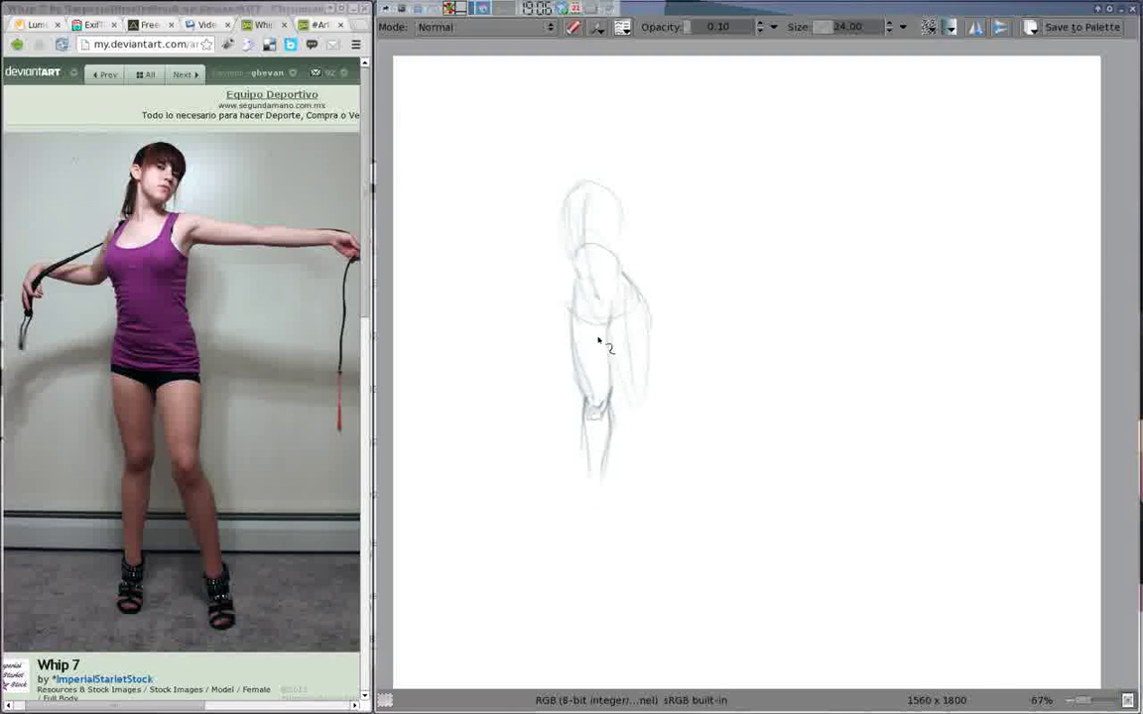
pyautogui.moveTo(607, 323)
pyautogui.mouseDown()
pyautogui.moveTo(631, 410)
pyautogui.moveTo(666, 472)
pyautogui.mouseUp()
pyautogui.moveTo(644, 407); pyautogui.dragTo(666, 481)
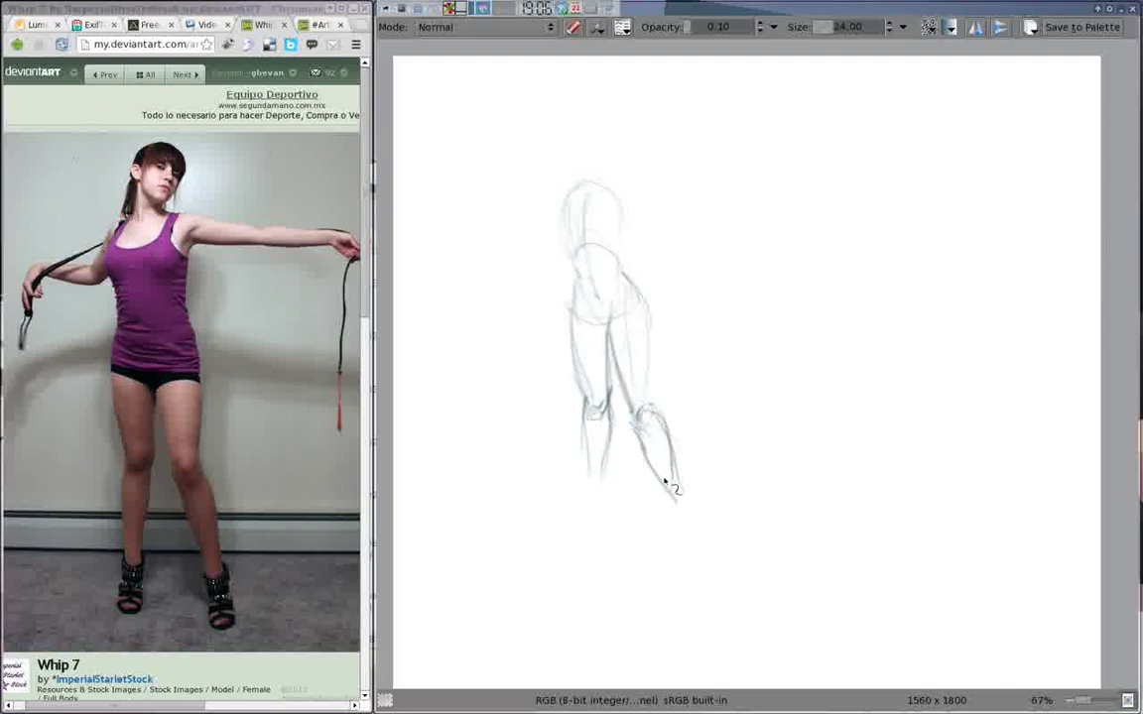
pyautogui.moveTo(587, 513); pyautogui.dragTo(682, 540)
pyautogui.moveTo(649, 406); pyautogui.dragTo(621, 263)
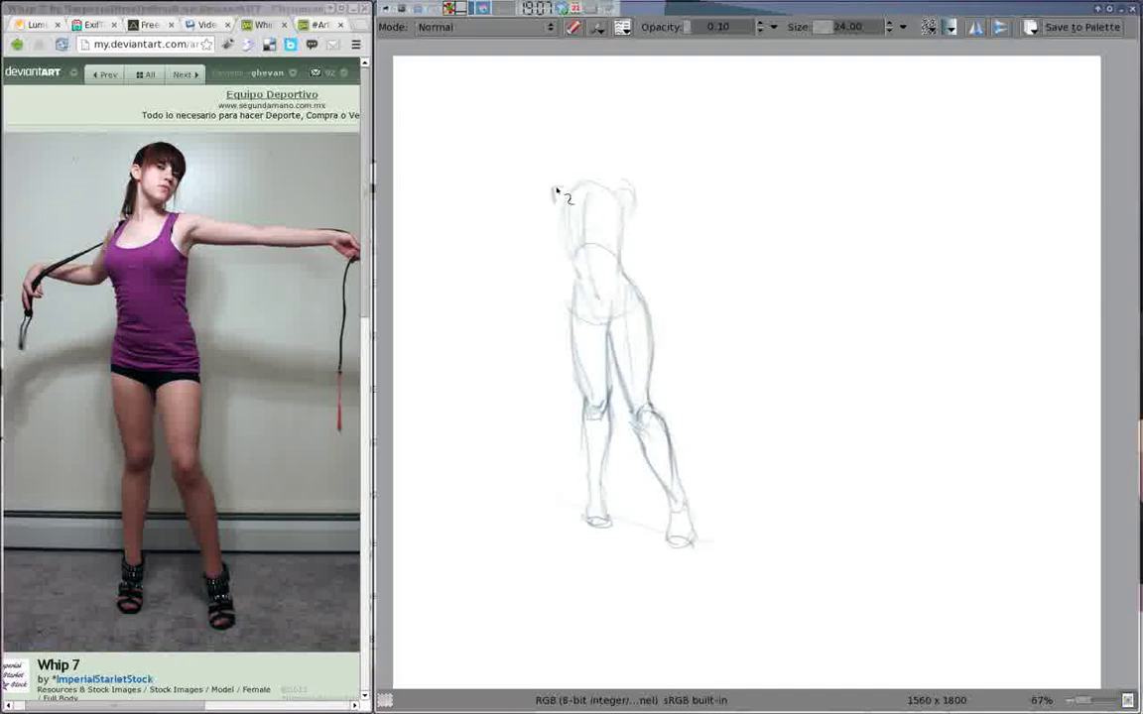
# Draw the whip hand, shoulders, outstretched arm, chest, neck, jaw and hair
pyautogui.moveTo(453, 259); pyautogui.dragTo(501, 230)
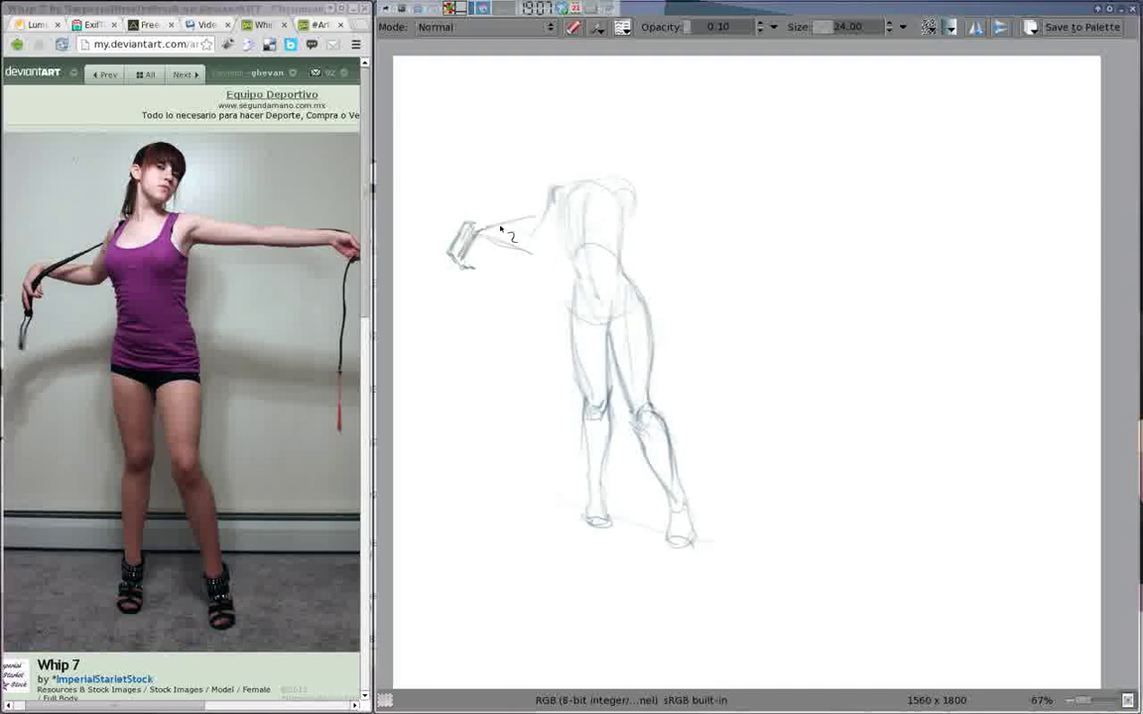
pyautogui.moveTo(620, 184); pyautogui.dragTo(649, 190)
pyautogui.moveTo(625, 210); pyautogui.dragTo(700, 207)
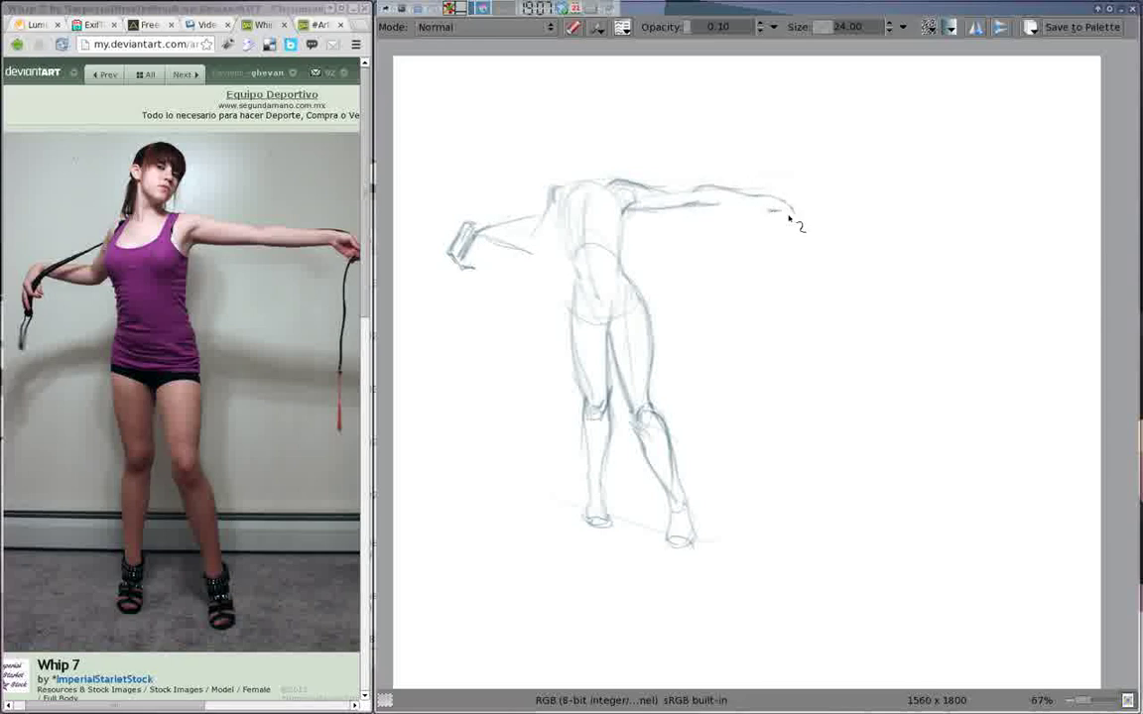
pyautogui.moveTo(554, 199)
pyautogui.mouseDown()
pyautogui.moveTo(536, 251)
pyautogui.moveTo(567, 322)
pyautogui.mouseUp()
pyautogui.moveTo(593, 236); pyautogui.dragTo(619, 223)
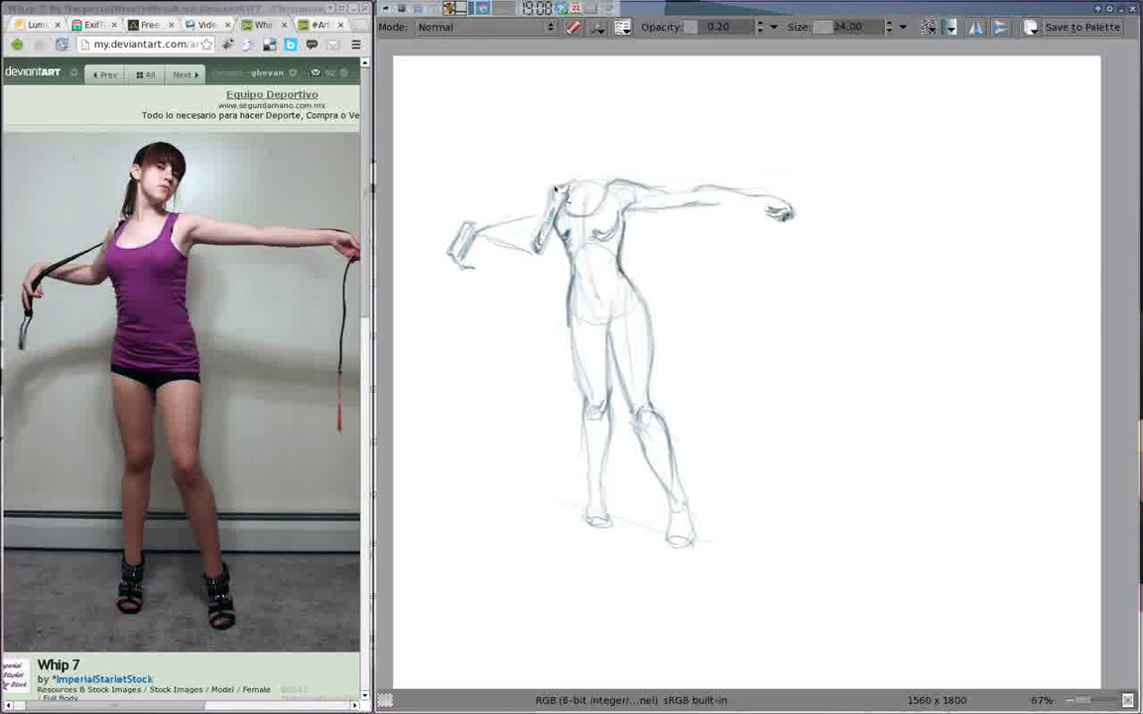
pyautogui.moveTo(579, 183); pyautogui.dragTo(581, 153)
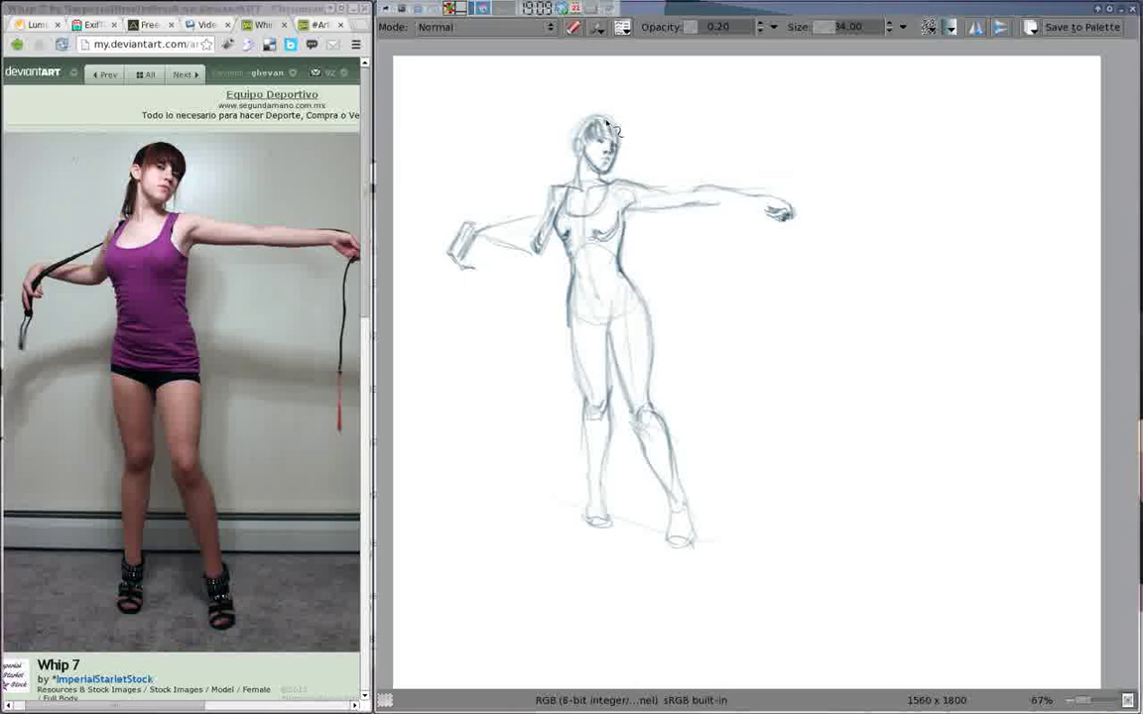
pyautogui.moveTo(606, 121); pyautogui.dragTo(580, 135)
# Darken the left torso and hip, both shoes, the right shin and inner thigh
pyautogui.moveTo(567, 279); pyautogui.dragTo(578, 397)
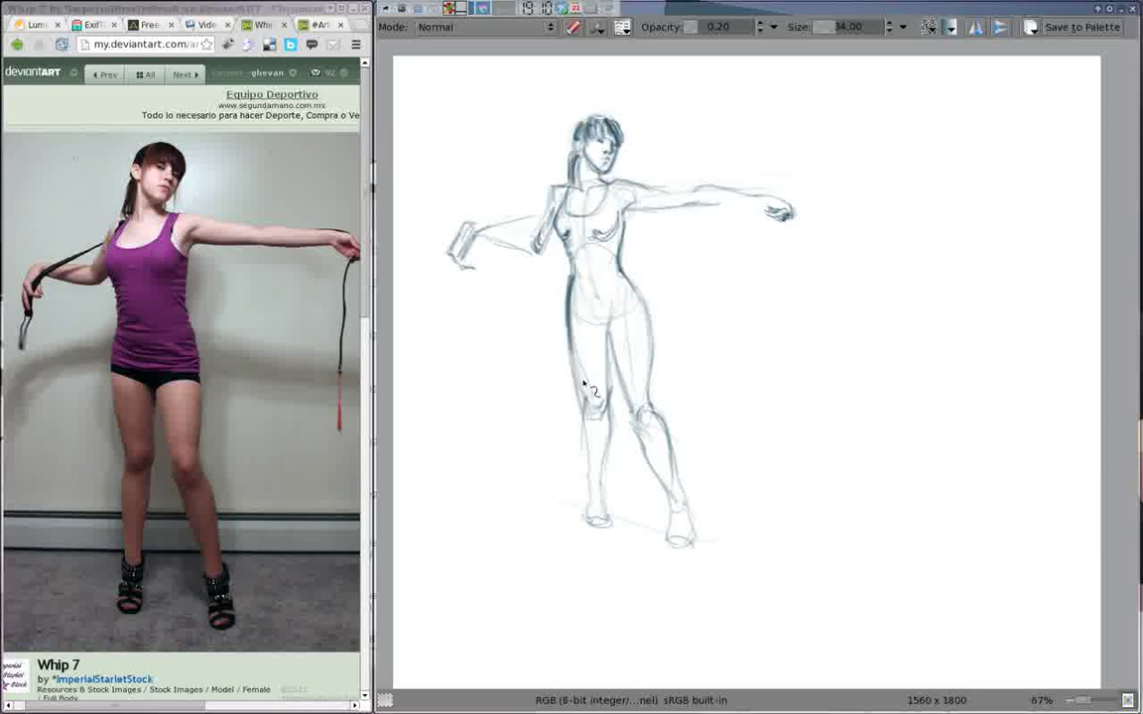
pyautogui.moveTo(591, 481); pyautogui.dragTo(607, 508)
pyautogui.moveTo(672, 481); pyautogui.dragTo(683, 516)
pyautogui.moveTo(632, 412); pyautogui.dragTo(667, 479)
pyautogui.moveTo(640, 402)
pyautogui.mouseDown()
pyautogui.moveTo(601, 331)
pyautogui.moveTo(624, 327)
pyautogui.mouseUp()
# With a smaller brush, darken the shorts and waist, draw the hanging whip, then rotate the view
pyautogui.press('[')
pyautogui.press('[')
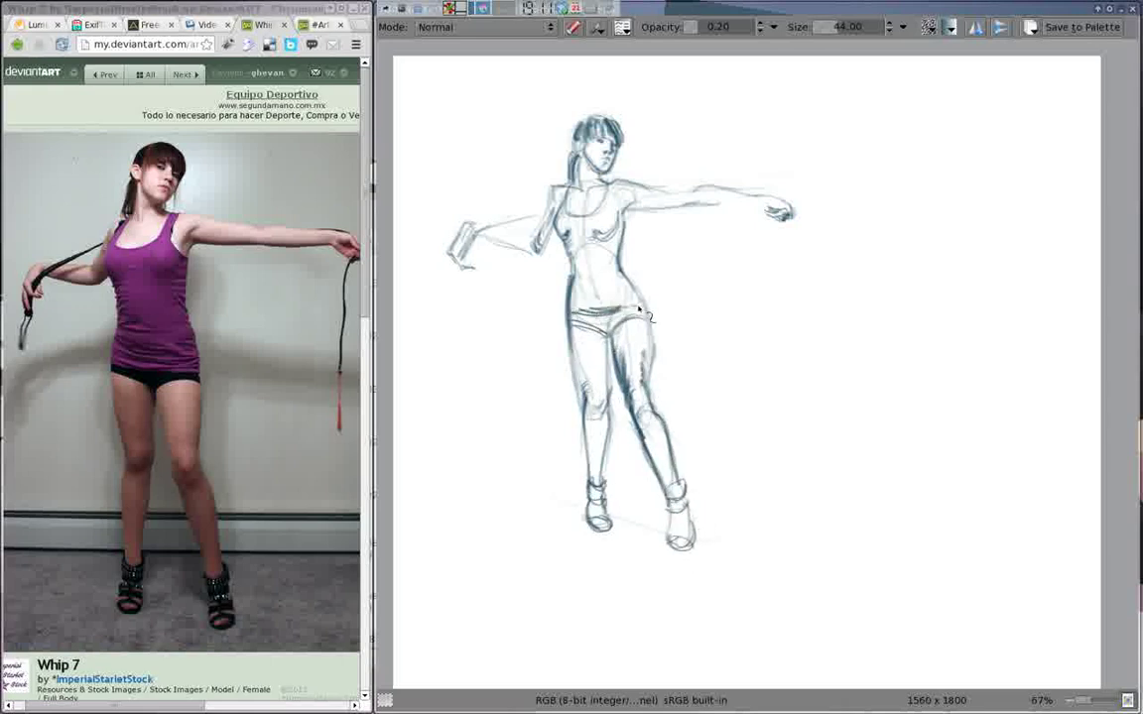
pyautogui.moveTo(570, 282); pyautogui.dragTo(625, 267)
pyautogui.moveTo(575, 228)
pyautogui.mouseDown()
pyautogui.moveTo(656, 208)
pyautogui.moveTo(788, 206)
pyautogui.mouseUp()
pyautogui.moveTo(655, 198)
pyautogui.mouseDown()
pyautogui.moveTo(783, 217)
pyautogui.moveTo(766, 389)
pyautogui.moveTo(771, 456)
pyautogui.mouseUp()
pyautogui.press(']')
pyautogui.press(']')
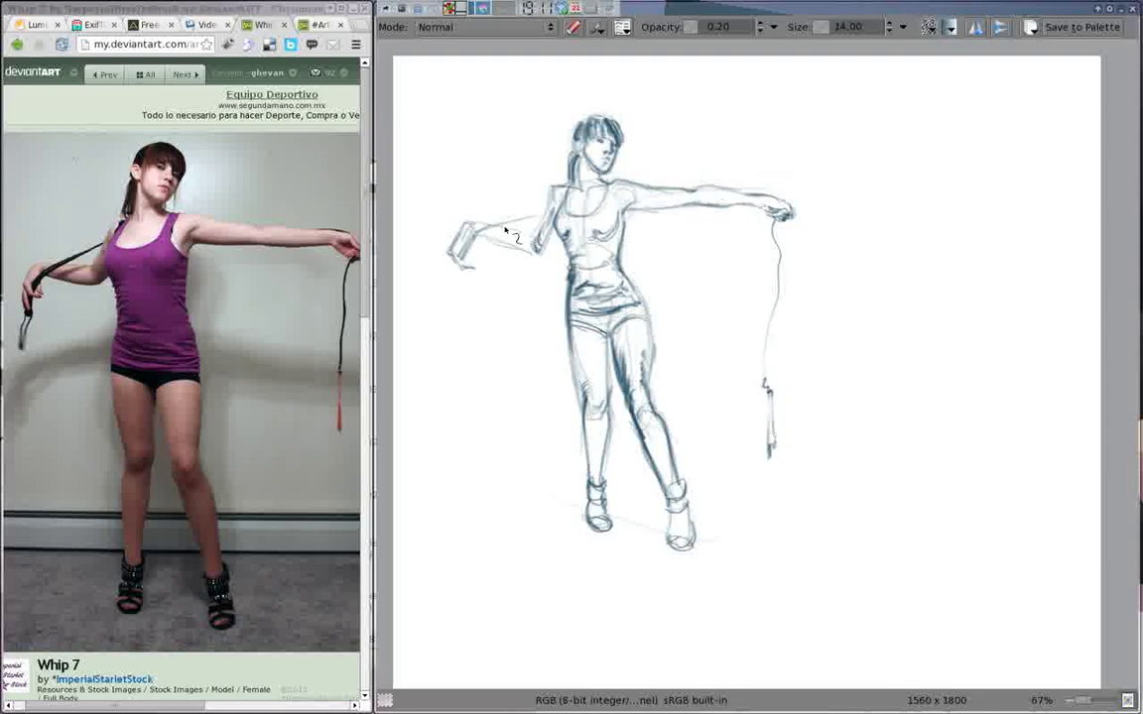
pyautogui.press(']')
# Reset the view upright, pan to blank canvas and load the next reference photo
pyautogui.press('5')
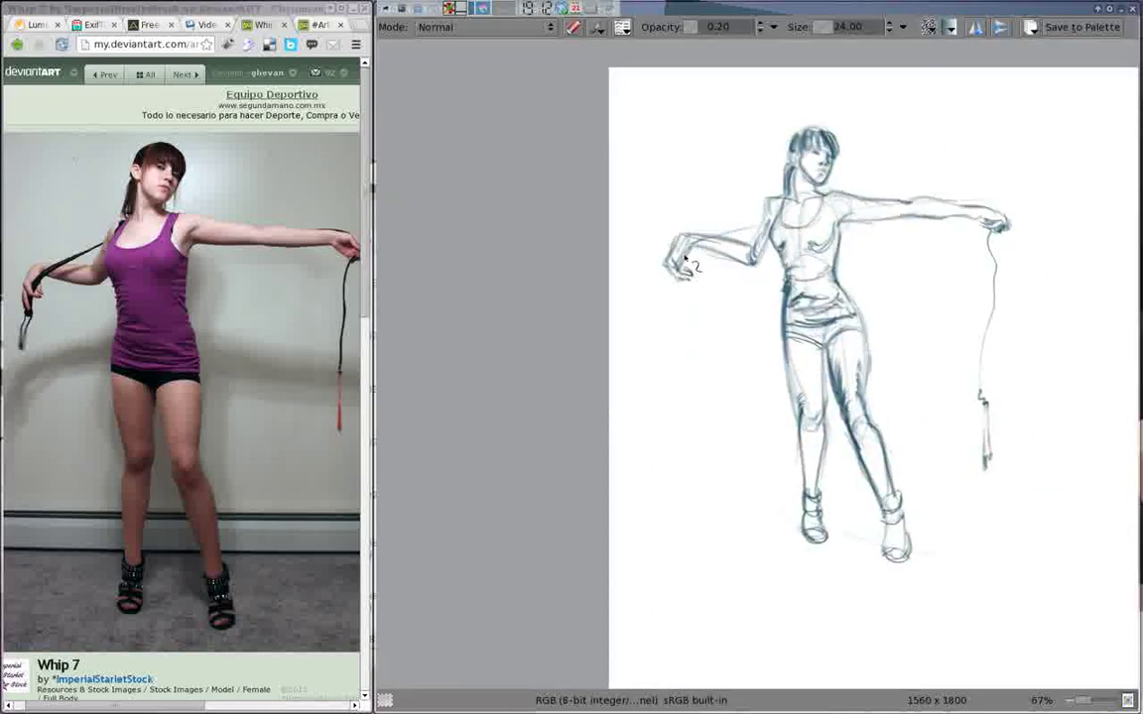
pyautogui.moveTo(679, 294); pyautogui.dragTo(319, 262)
pyautogui.click(181, 75)
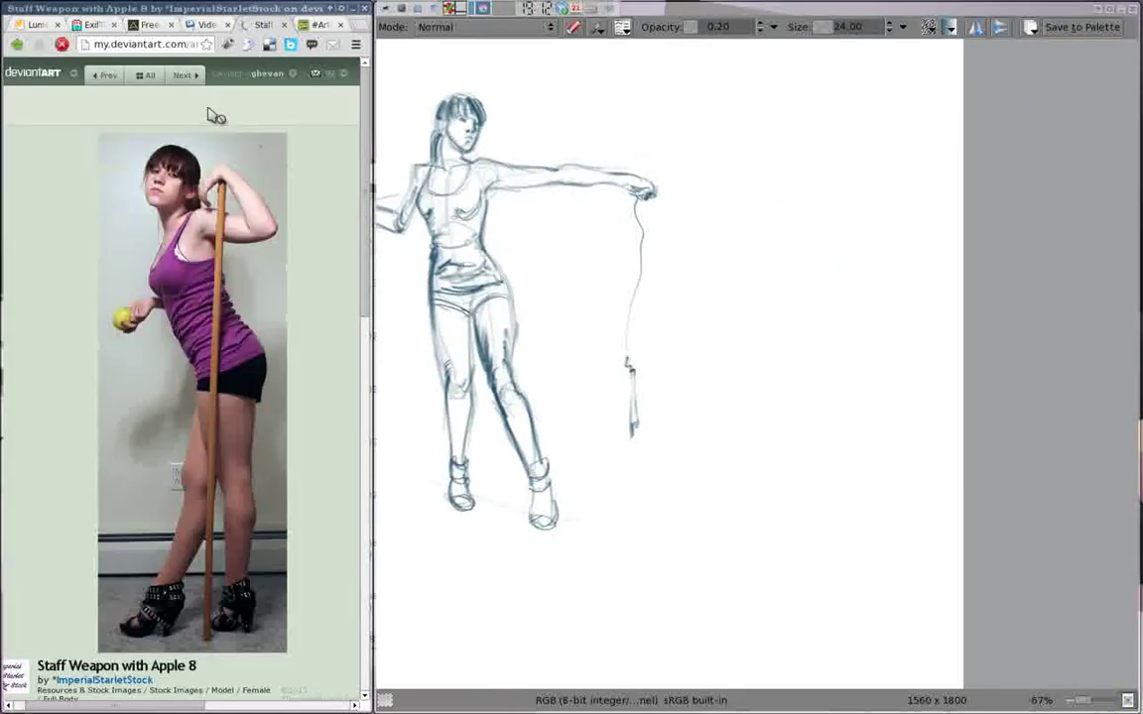
pyautogui.moveTo(774, 394)
pyautogui.mouseDown()
pyautogui.moveTo(640, 277)
pyautogui.moveTo(686, 304)
pyautogui.mouseUp()
pyautogui.moveTo(677, 228); pyautogui.dragTo(769, 365)
# Rough in the bent torso, back curve, hips, both legs and feet
pyautogui.moveTo(675, 287); pyautogui.dragTo(734, 317)
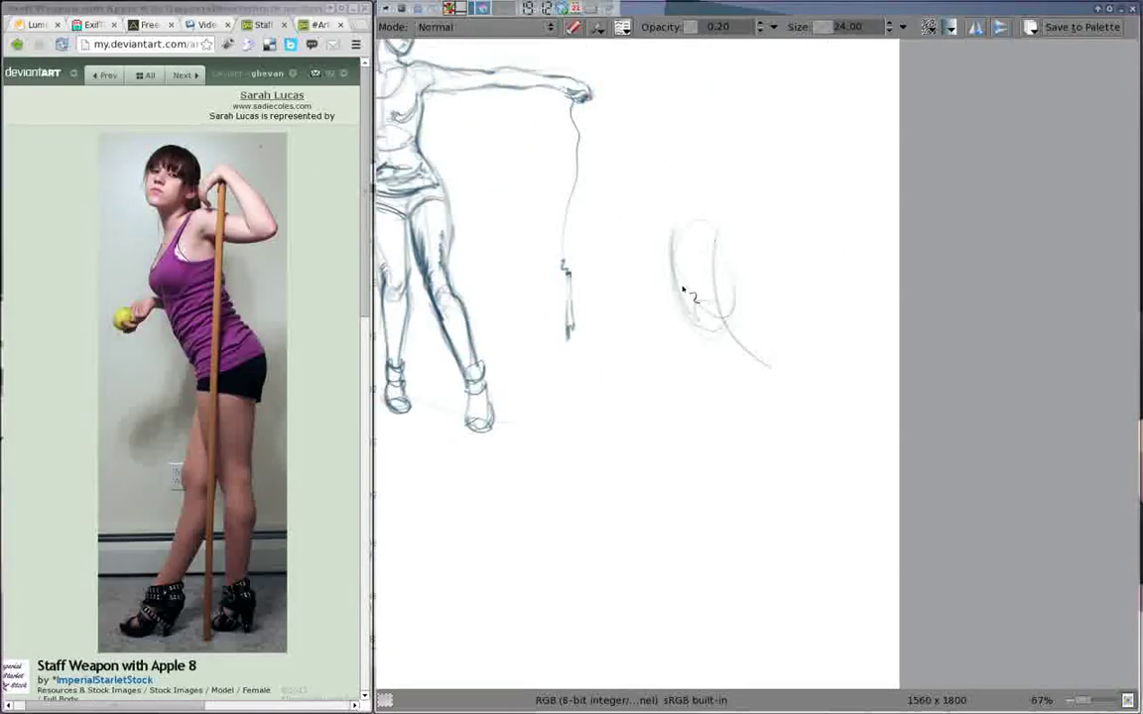
pyautogui.moveTo(699, 223)
pyautogui.mouseDown()
pyautogui.moveTo(692, 310)
pyautogui.moveTo(783, 386)
pyautogui.mouseUp()
pyautogui.moveTo(694, 318)
pyautogui.mouseDown()
pyautogui.moveTo(769, 407)
pyautogui.moveTo(754, 363)
pyautogui.mouseUp()
pyautogui.moveTo(729, 318)
pyautogui.mouseDown()
pyautogui.moveTo(719, 408)
pyautogui.moveTo(734, 436)
pyautogui.mouseUp()
pyautogui.moveTo(674, 357); pyautogui.dragTo(676, 488)
pyautogui.moveTo(657, 417)
pyautogui.mouseDown()
pyautogui.moveTo(642, 510)
pyautogui.moveTo(682, 534)
pyautogui.mouseUp()
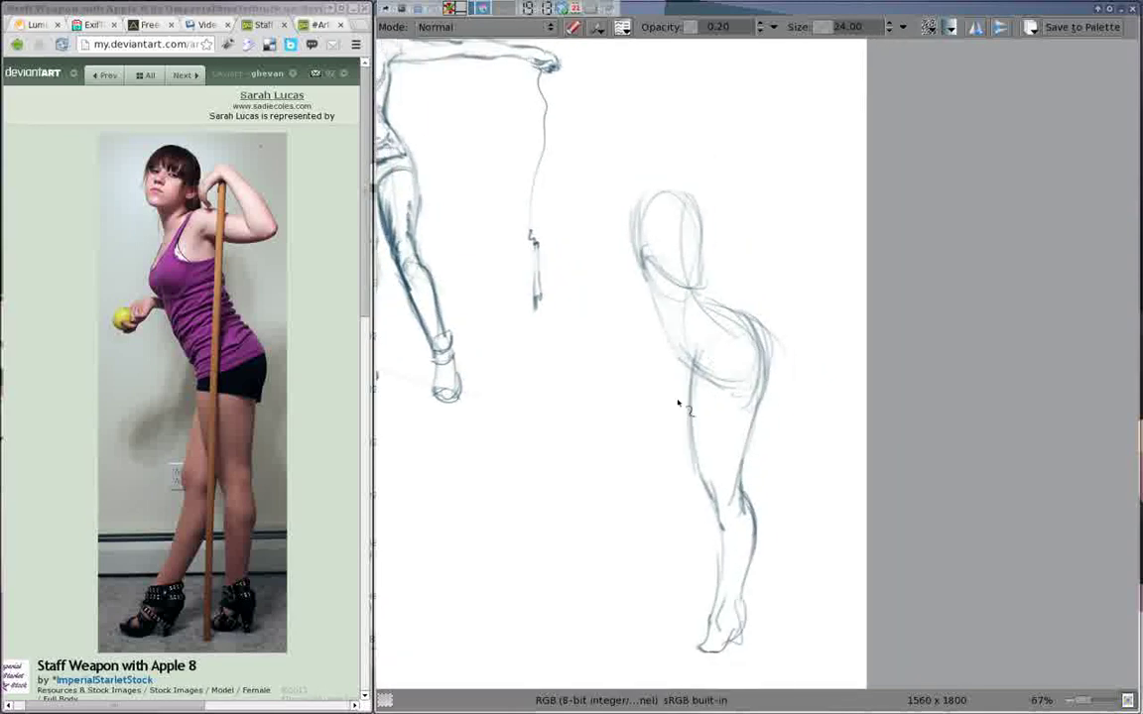
pyautogui.moveTo(690, 357); pyautogui.dragTo(660, 491)
pyautogui.moveTo(685, 540); pyautogui.dragTo(683, 507)
# Draw the long vertical staff with a double line and add leg and foot strokes
pyautogui.moveTo(696, 173); pyautogui.dragTo(695, 650)
pyautogui.moveTo(688, 198); pyautogui.dragTo(684, 650)
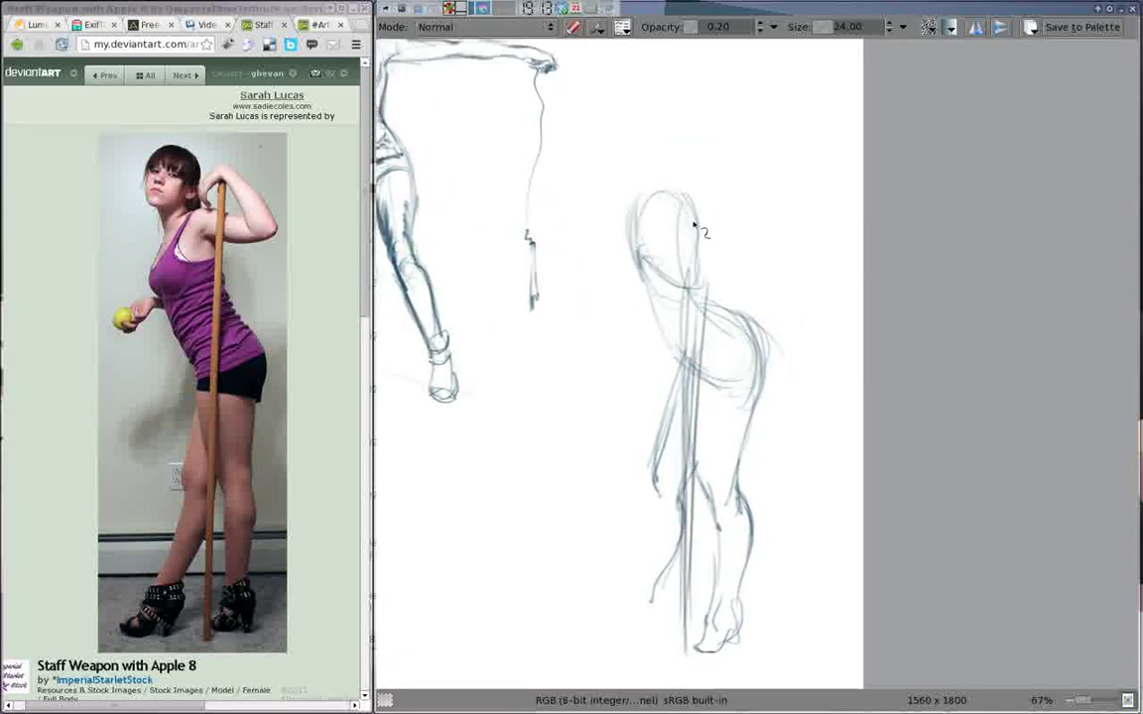
pyautogui.moveTo(663, 466)
pyautogui.mouseDown()
pyautogui.moveTo(651, 600)
pyautogui.moveTo(590, 635)
pyautogui.moveTo(675, 637)
pyautogui.mouseUp()
pyautogui.moveTo(738, 607); pyautogui.dragTo(745, 623)
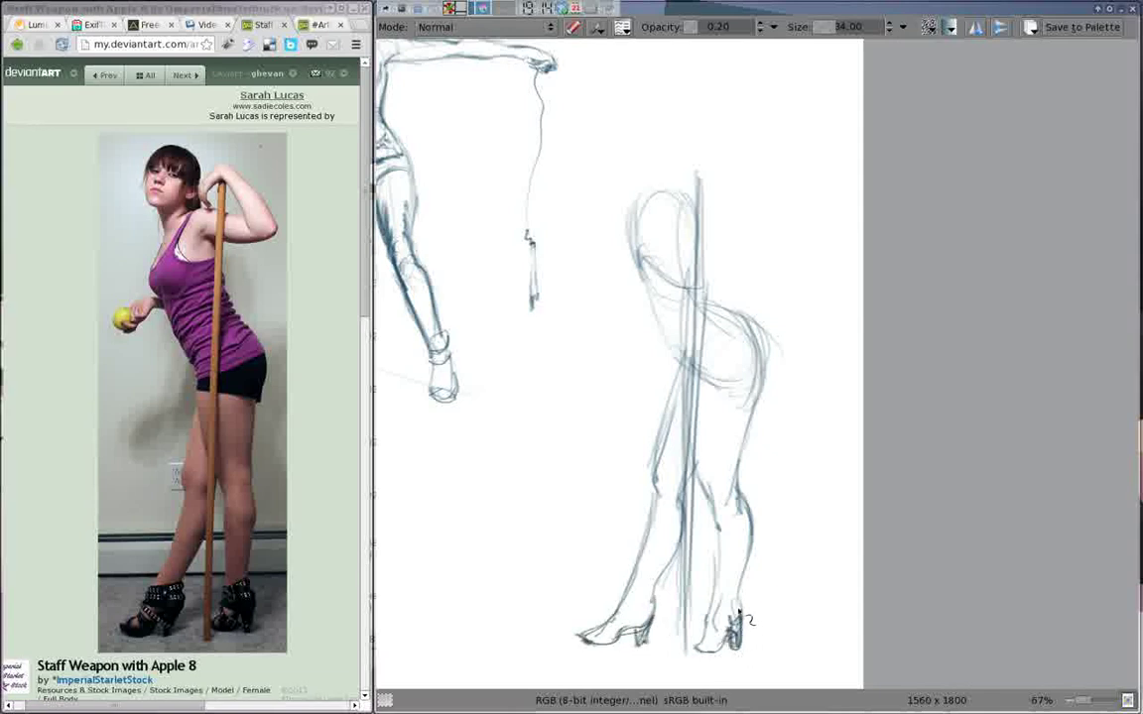
# Sketch the upper torso, shoulders, arm over the head, staff-gripping arm and oval head
pyautogui.moveTo(649, 427)
pyautogui.mouseDown()
pyautogui.moveTo(607, 298)
pyautogui.moveTo(615, 263)
pyautogui.mouseUp()
pyautogui.moveTo(593, 307)
pyautogui.mouseDown()
pyautogui.moveTo(635, 257)
pyautogui.moveTo(692, 267)
pyautogui.moveTo(605, 327)
pyautogui.moveTo(685, 253)
pyautogui.moveTo(734, 297)
pyautogui.mouseUp()
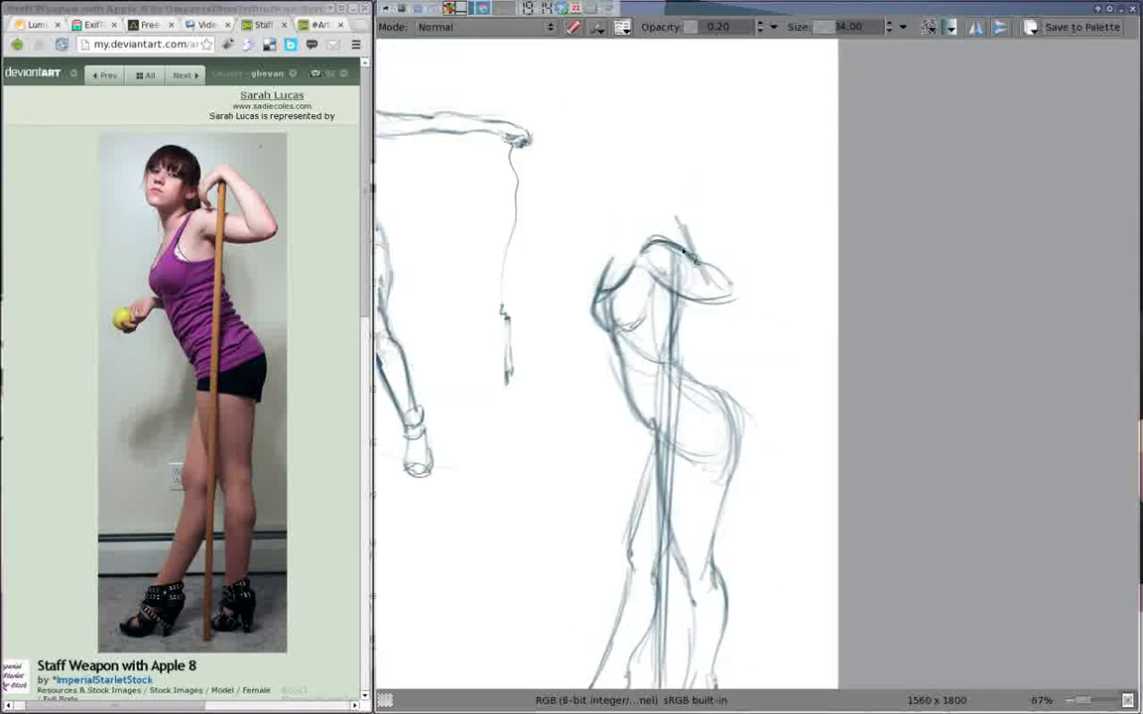
pyautogui.moveTo(684, 199)
pyautogui.mouseDown()
pyautogui.moveTo(716, 283)
pyautogui.moveTo(634, 285)
pyautogui.mouseUp()
pyautogui.moveTo(627, 171)
pyautogui.mouseDown()
pyautogui.moveTo(593, 208)
pyautogui.moveTo(593, 230)
pyautogui.mouseUp()
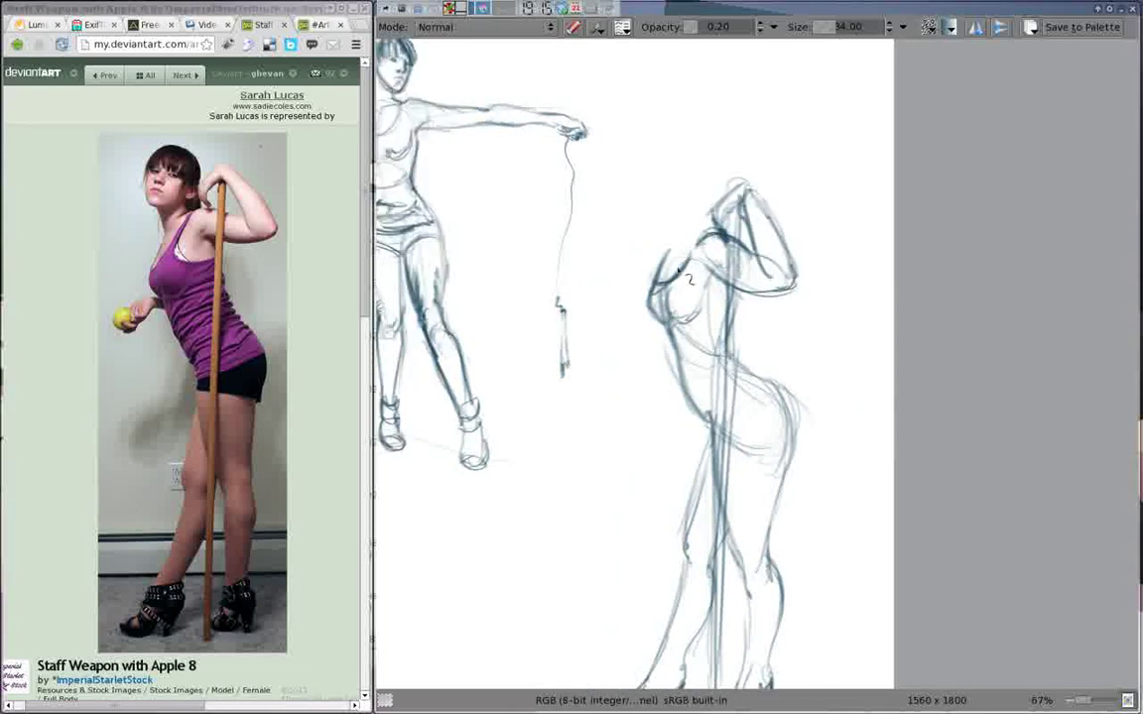
pyautogui.moveTo(658, 249); pyautogui.dragTo(712, 240)
pyautogui.moveTo(654, 210)
pyautogui.mouseDown()
pyautogui.moveTo(712, 240)
pyautogui.moveTo(682, 226)
pyautogui.mouseUp()
pyautogui.moveTo(699, 151)
pyautogui.mouseDown()
pyautogui.moveTo(655, 213)
pyautogui.moveTo(712, 194)
pyautogui.moveTo(695, 218)
pyautogui.mouseUp()
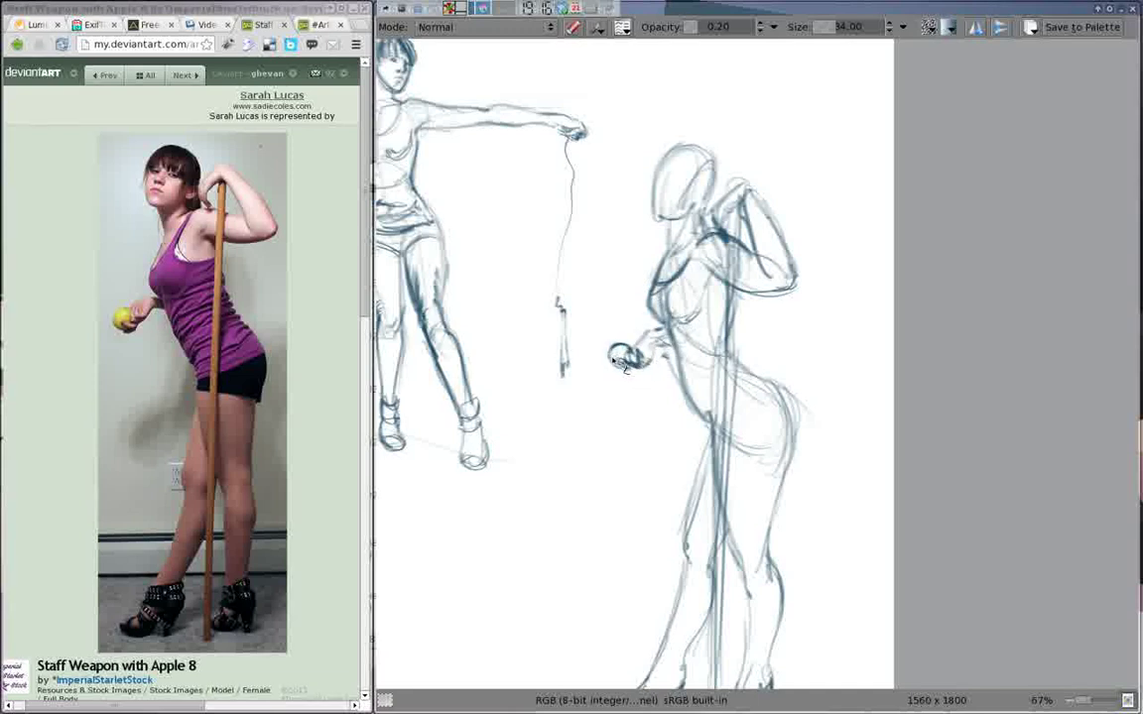
# Draw the apple hand, define the torso, hip and waist, then add hair, bangs and face
pyautogui.moveTo(666, 333); pyautogui.dragTo(695, 377)
pyautogui.moveTo(685, 297)
pyautogui.mouseDown()
pyautogui.moveTo(714, 412)
pyautogui.moveTo(784, 397)
pyautogui.mouseUp()
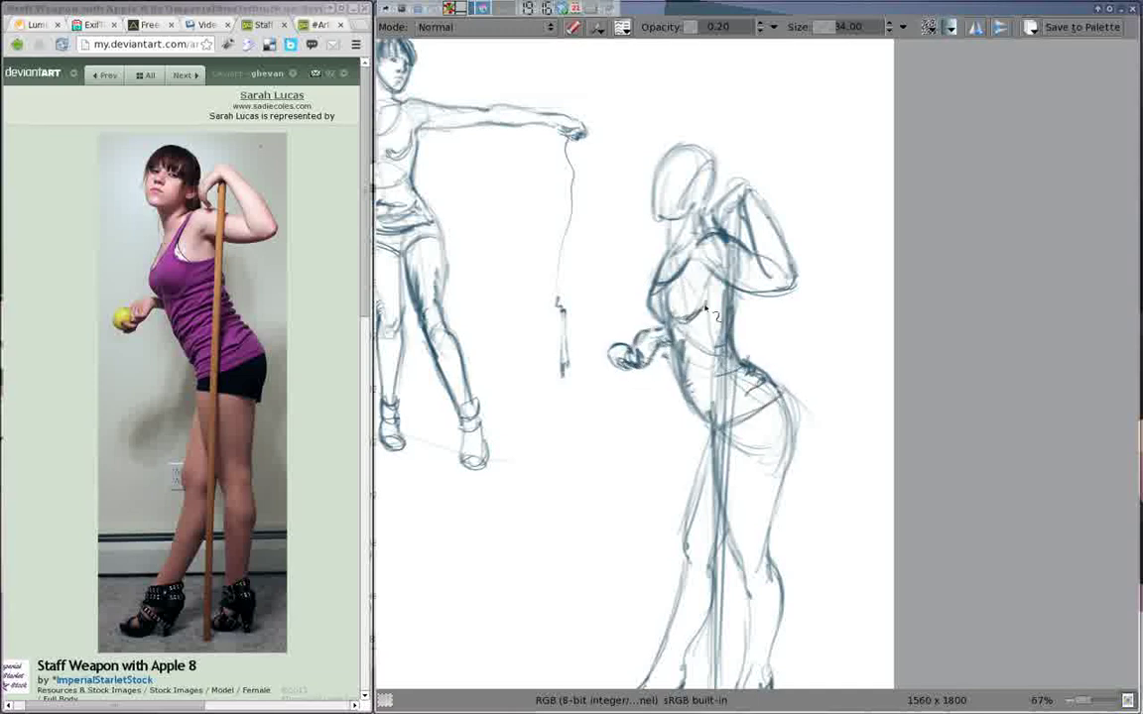
pyautogui.moveTo(699, 327); pyautogui.dragTo(734, 416)
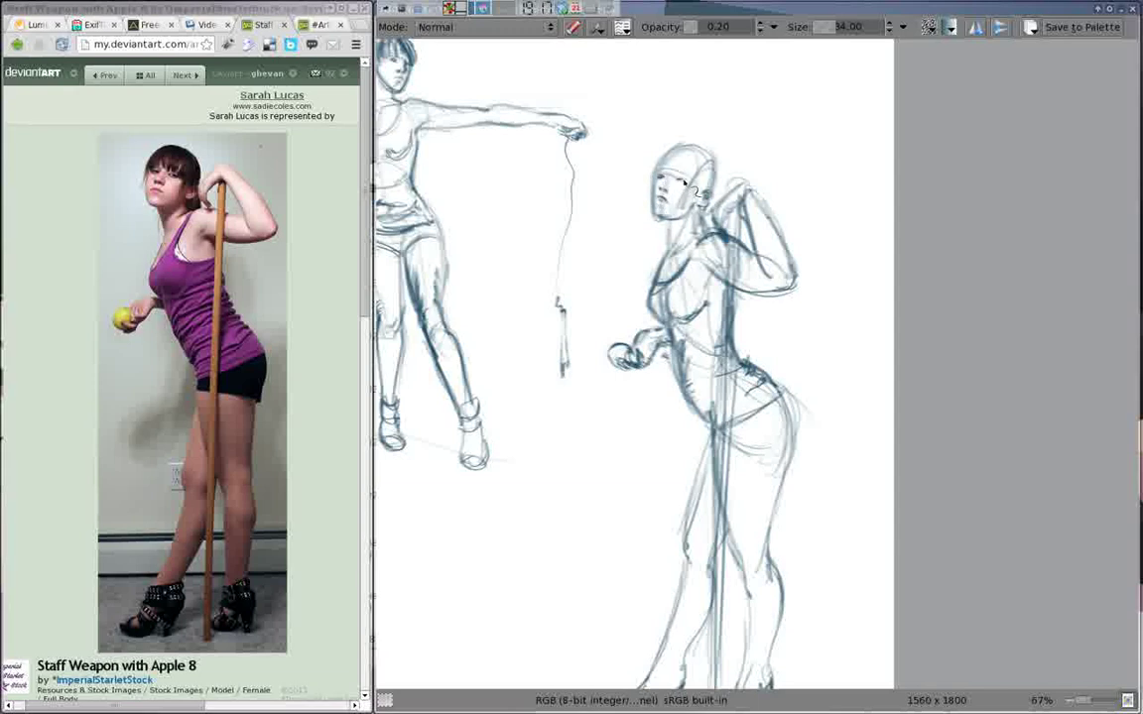
pyautogui.moveTo(660, 169); pyautogui.dragTo(709, 199)
pyautogui.moveTo(492, 440); pyautogui.dragTo(705, 330)
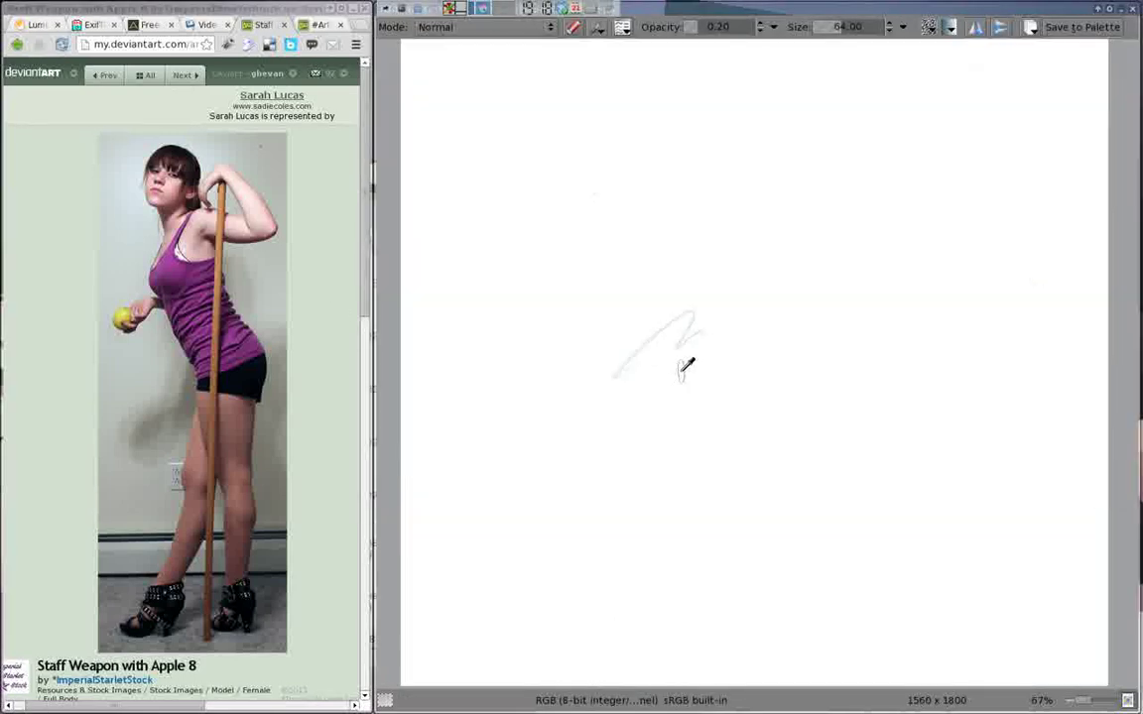
# Undo a test scribble, then sketch the new figure's head, body, legs and ground line
pyautogui.moveTo(689, 349)
pyautogui.mouseDown()
pyautogui.moveTo(657, 263)
pyautogui.moveTo(660, 328)
pyautogui.mouseUp()
pyautogui.hotkey('ctrl', 'z')
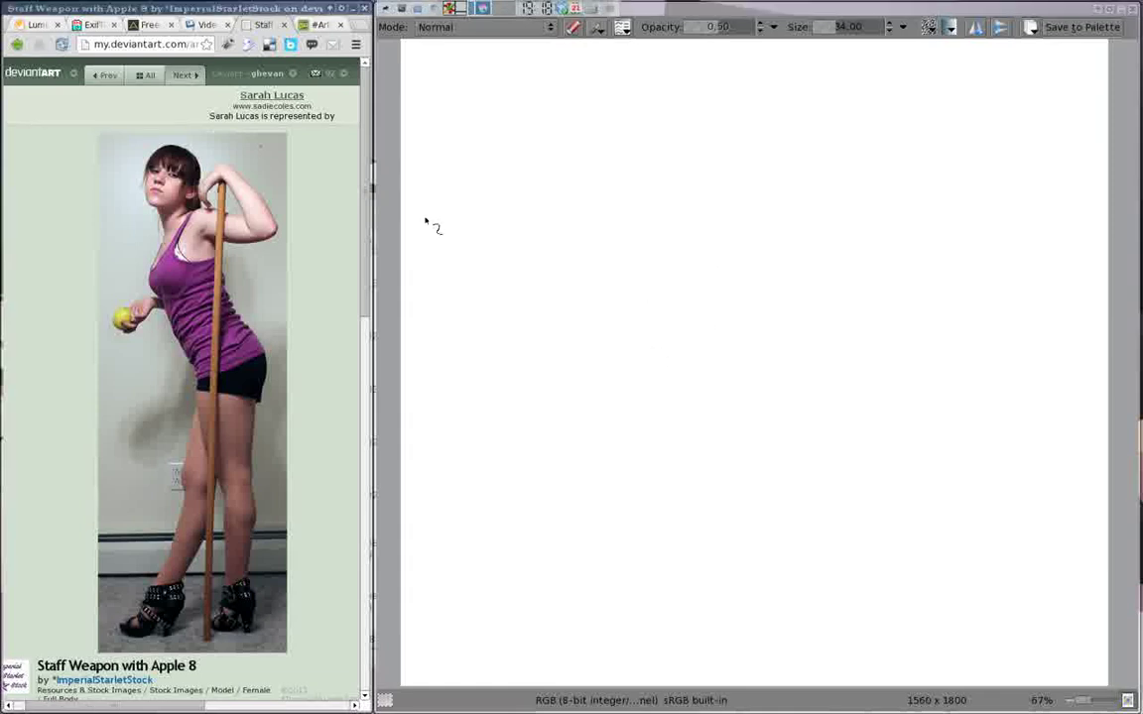
pyautogui.moveTo(556, 222); pyautogui.dragTo(613, 312)
pyautogui.moveTo(536, 263)
pyautogui.mouseDown()
pyautogui.moveTo(546, 324)
pyautogui.moveTo(607, 375)
pyautogui.mouseUp()
pyautogui.moveTo(585, 288); pyautogui.dragTo(594, 525)
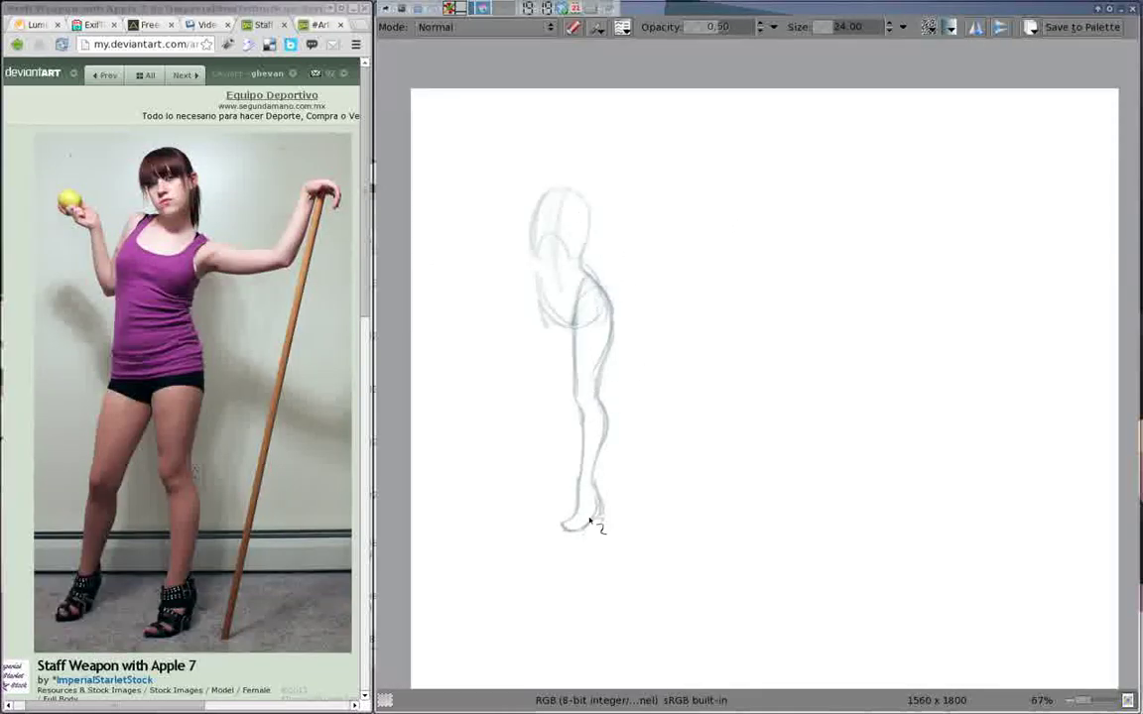
pyautogui.moveTo(544, 298)
pyautogui.mouseDown()
pyautogui.moveTo(533, 405)
pyautogui.moveTo(497, 518)
pyautogui.moveTo(484, 507)
pyautogui.mouseUp()
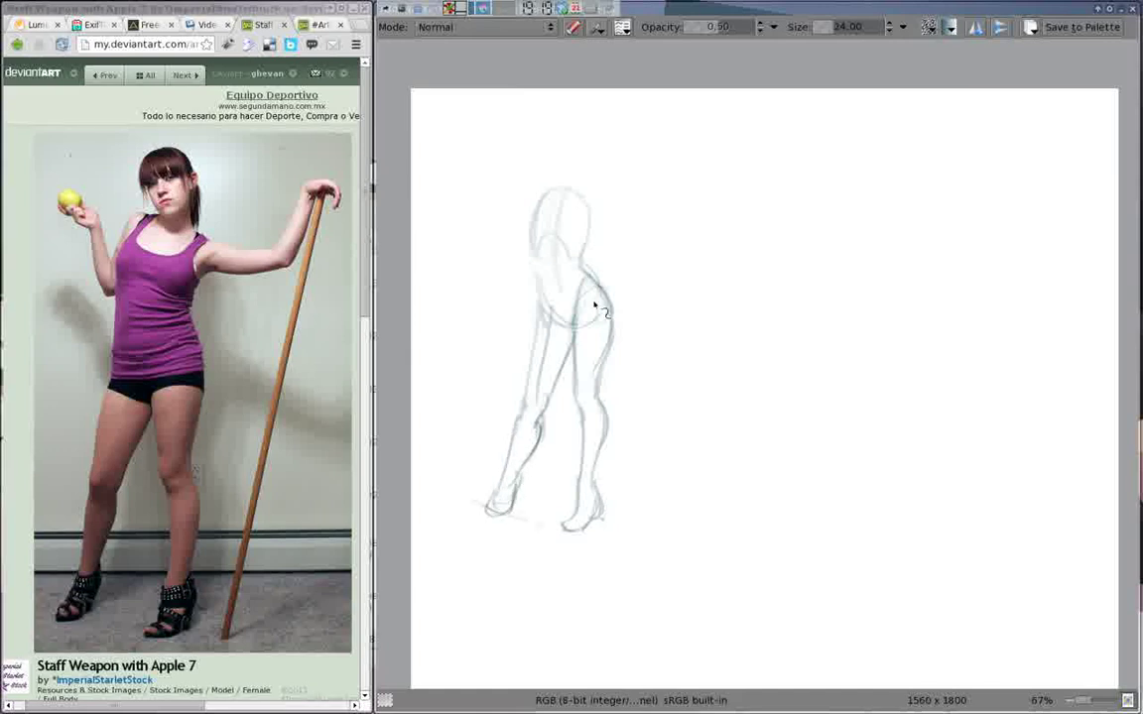
pyautogui.moveTo(595, 209)
pyautogui.mouseDown()
pyautogui.moveTo(526, 198)
pyautogui.moveTo(546, 191)
pyautogui.mouseUp()
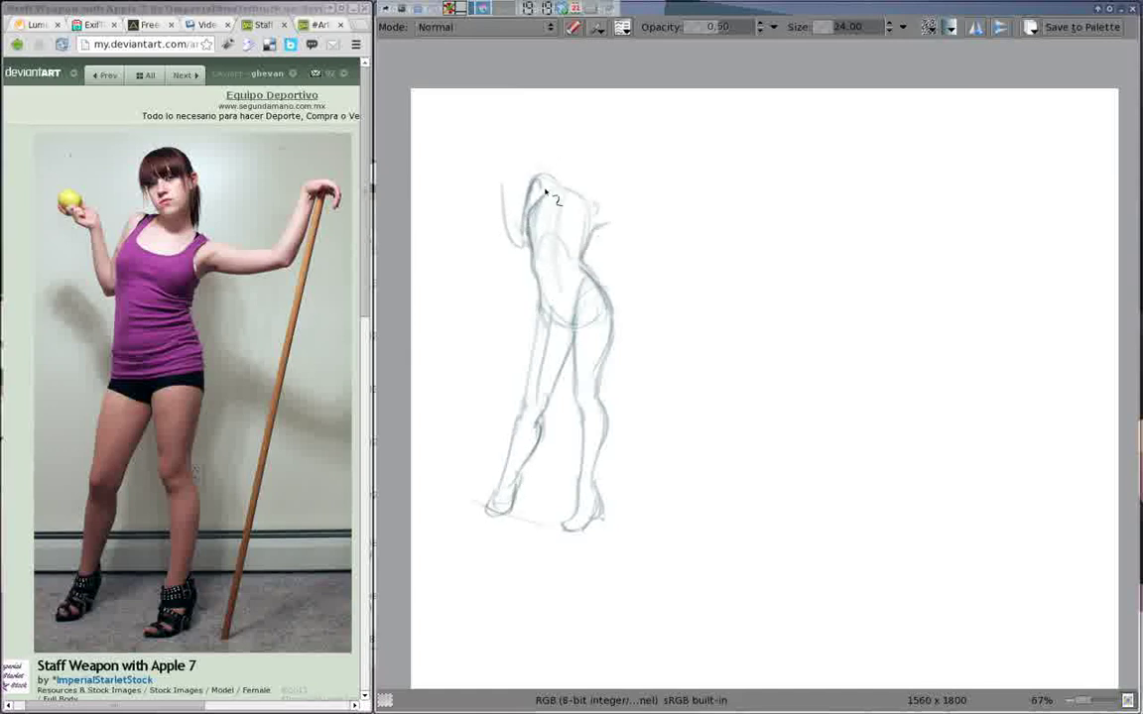
# Draw the raised arm on a rotated view, then the hand and long staff to the floor
pyautogui.press('4')
pyautogui.press('4')
pyautogui.moveTo(547, 239); pyautogui.dragTo(564, 166)
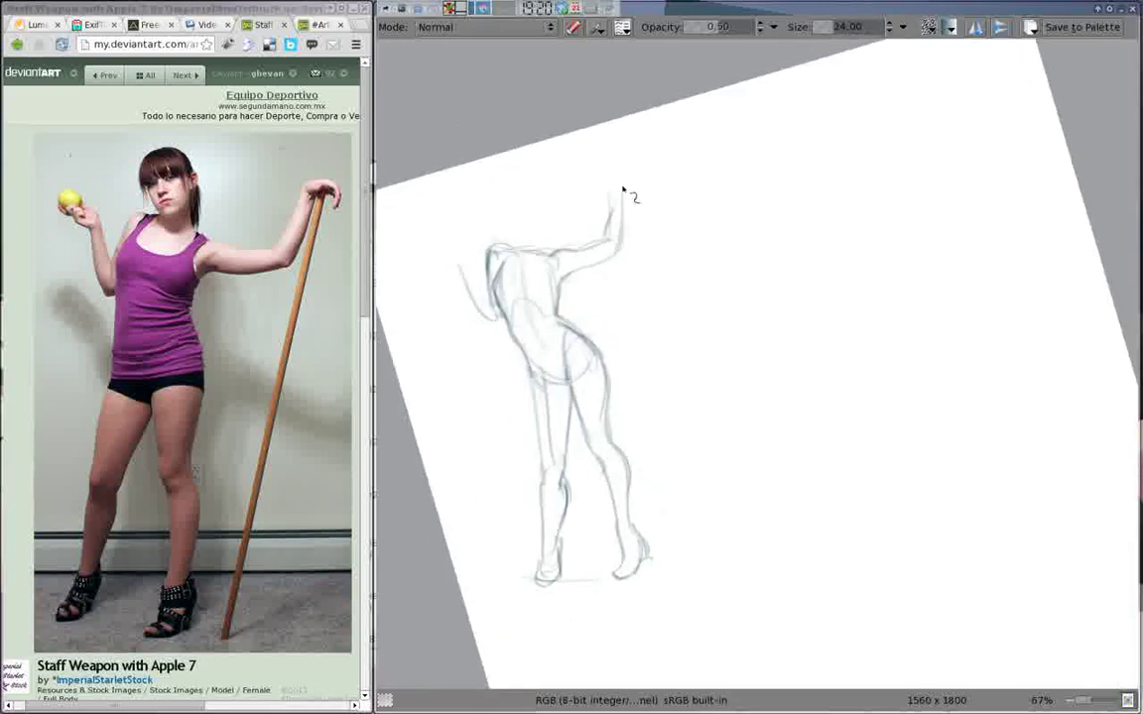
pyautogui.press('5')
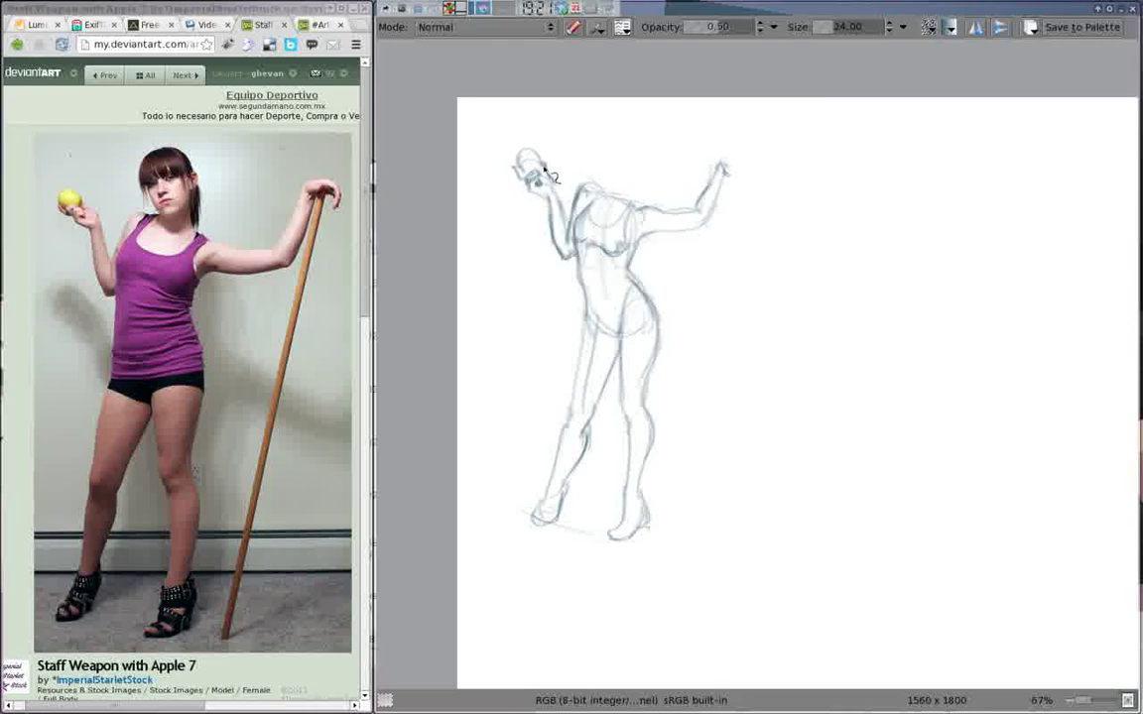
pyautogui.moveTo(740, 174); pyautogui.dragTo(750, 188)
pyautogui.moveTo(730, 188); pyautogui.dragTo(724, 302)
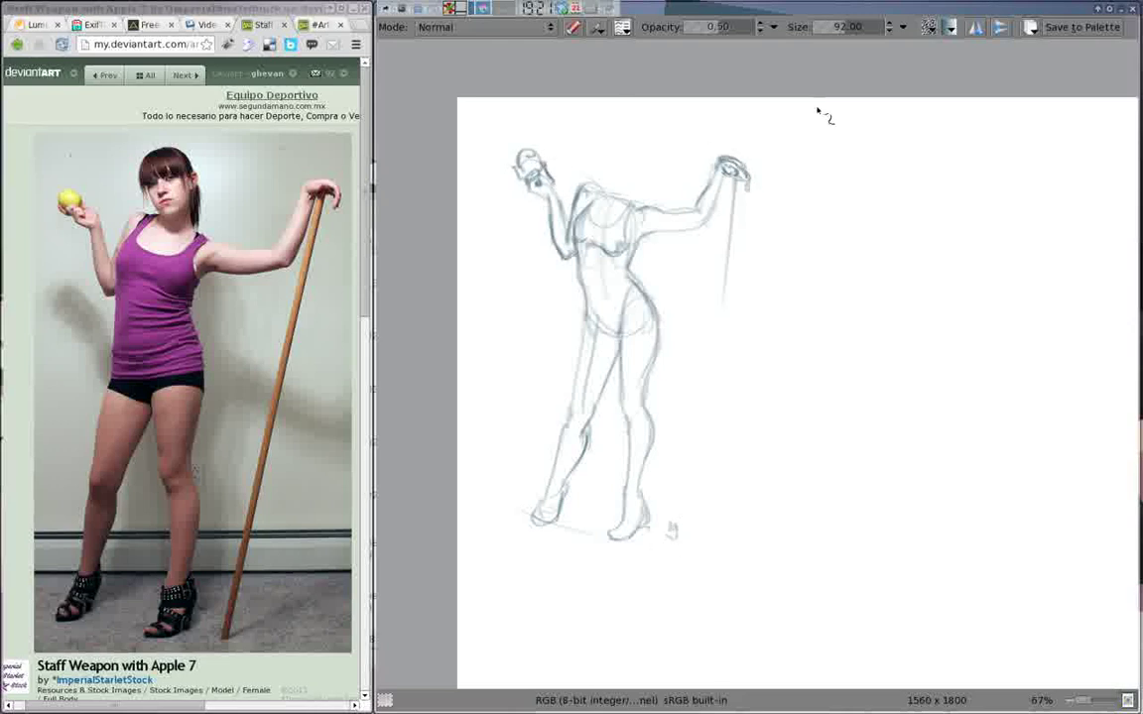
pyautogui.moveTo(734, 177)
pyautogui.mouseDown()
pyautogui.moveTo(728, 334)
pyautogui.moveTo(679, 548)
pyautogui.mouseUp()
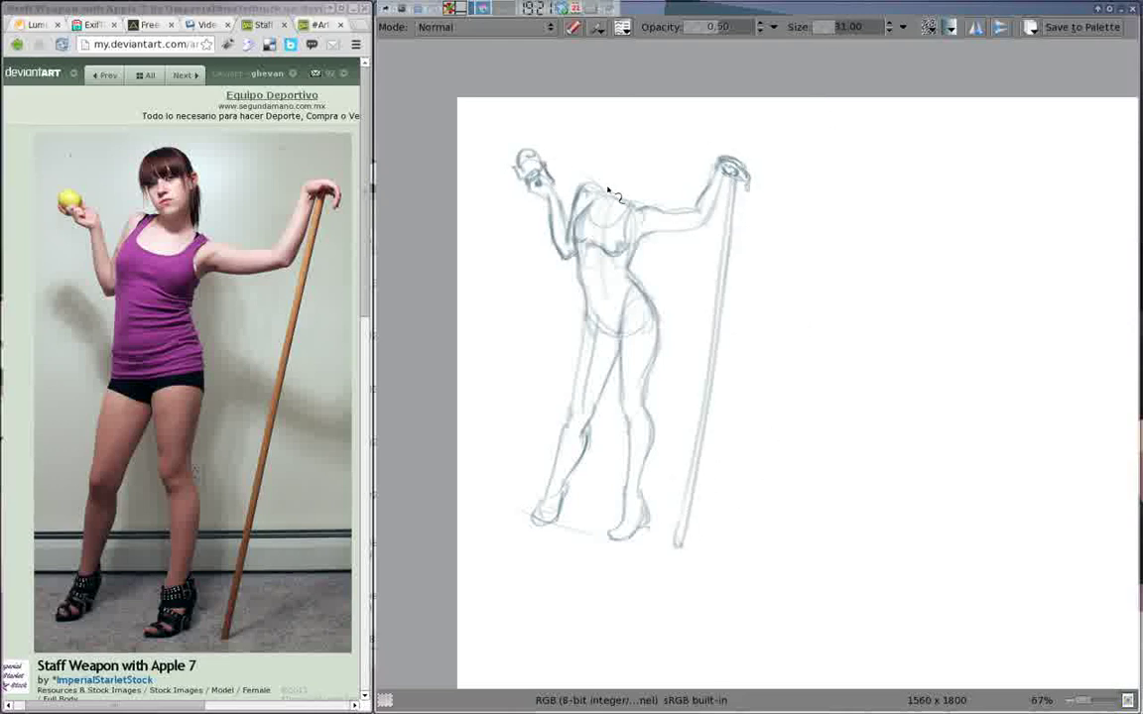
# Add the oval head, facial features and hair, and write 5.0 beside the staff
pyautogui.moveTo(612, 186); pyautogui.dragTo(611, 141)
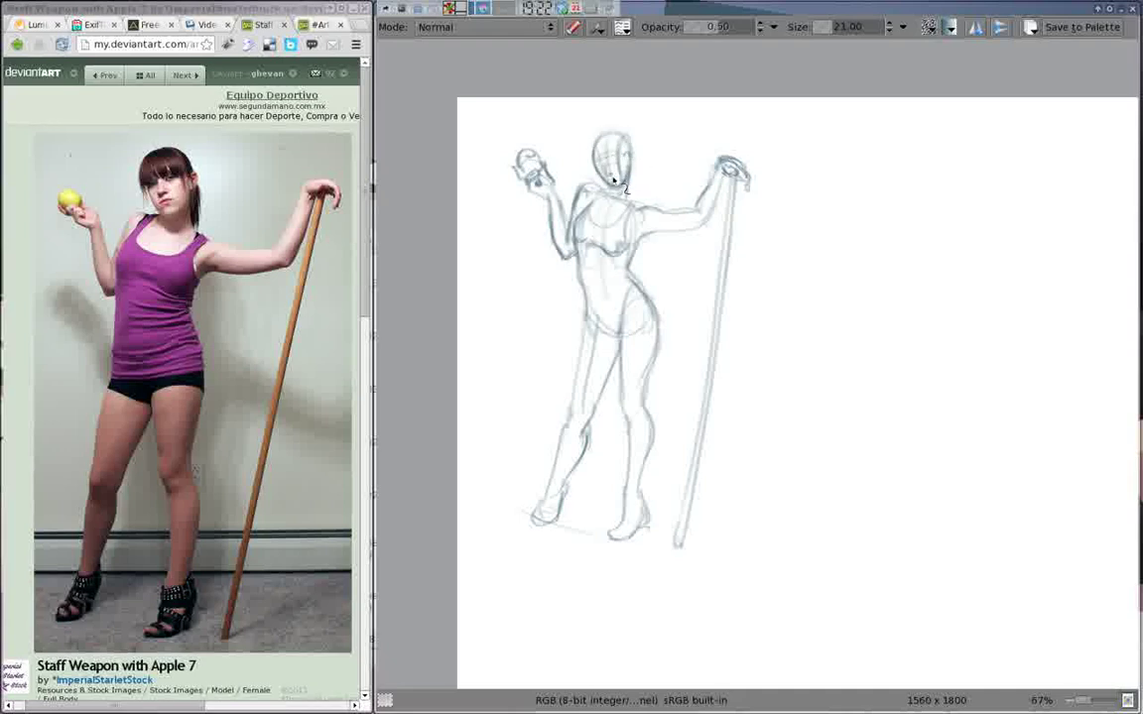
pyautogui.moveTo(612, 170)
pyautogui.mouseDown()
pyautogui.moveTo(627, 175)
pyautogui.moveTo(617, 168)
pyautogui.mouseUp()
pyautogui.moveTo(732, 258)
pyautogui.mouseDown()
pyautogui.moveTo(645, 233)
pyautogui.moveTo(597, 202)
pyautogui.mouseUp()
pyautogui.moveTo(615, 220)
pyautogui.mouseDown()
pyautogui.moveTo(609, 236)
pyautogui.moveTo(640, 228)
pyautogui.mouseUp()
# Load the next reference and rough in the new figure's torso and lower leg
pyautogui.click(197, 86)
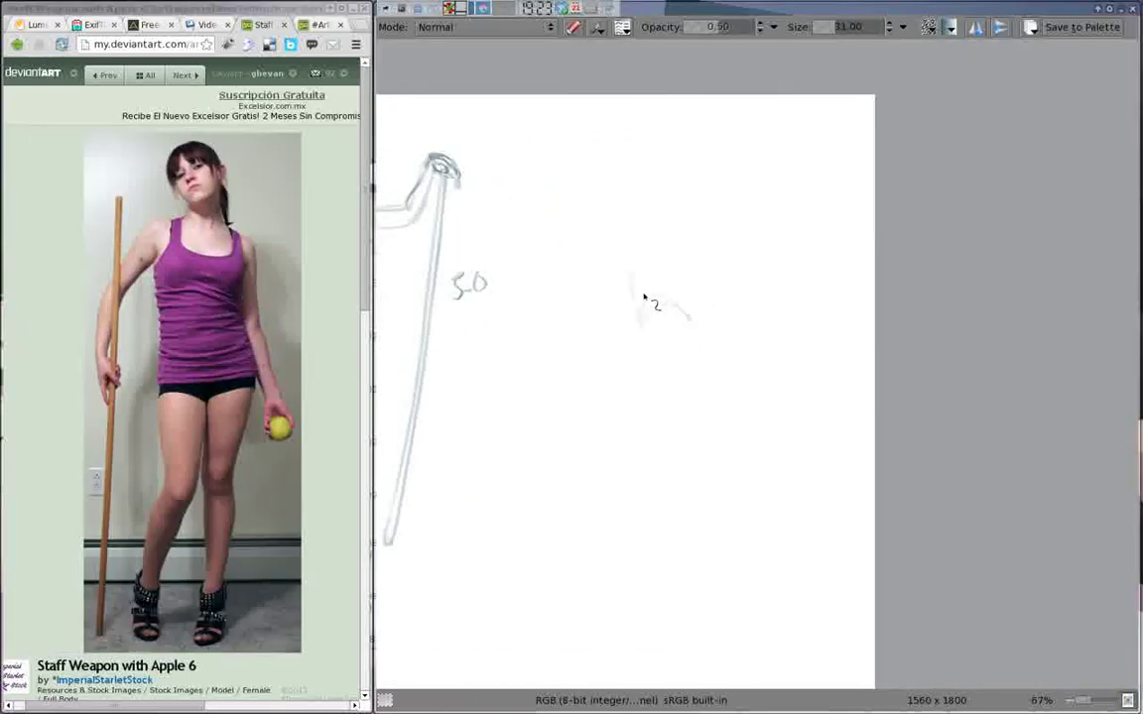
pyautogui.moveTo(643, 300); pyautogui.dragTo(678, 387)
pyautogui.moveTo(694, 288)
pyautogui.mouseDown()
pyautogui.moveTo(618, 357)
pyautogui.moveTo(655, 276)
pyautogui.moveTo(628, 250)
pyautogui.moveTo(710, 253)
pyautogui.moveTo(704, 331)
pyautogui.moveTo(648, 377)
pyautogui.moveTo(628, 296)
pyautogui.moveTo(676, 325)
pyautogui.moveTo(706, 434)
pyautogui.moveTo(704, 543)
pyautogui.moveTo(640, 411)
pyautogui.moveTo(651, 475)
pyautogui.moveTo(630, 556)
pyautogui.mouseUp()
pyautogui.moveTo(640, 160)
pyautogui.mouseDown()
pyautogui.moveTo(595, 290)
pyautogui.moveTo(587, 254)
pyautogui.moveTo(535, 344)
pyautogui.moveTo(550, 312)
pyautogui.moveTo(533, 451)
pyautogui.mouseUp()
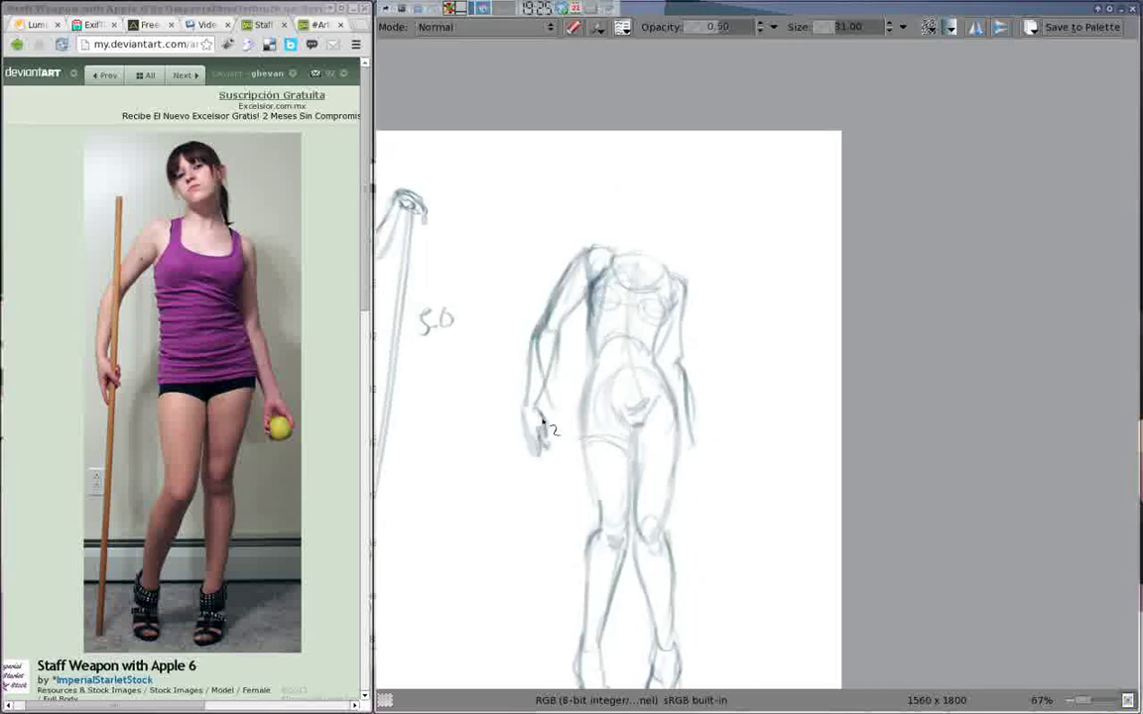
# Draw the staff beside the arm, the head, hair and neck, and hatch the shirt
pyautogui.moveTo(549, 216); pyautogui.dragTo(528, 615)
pyautogui.moveTo(615, 333); pyautogui.dragTo(558, 402)
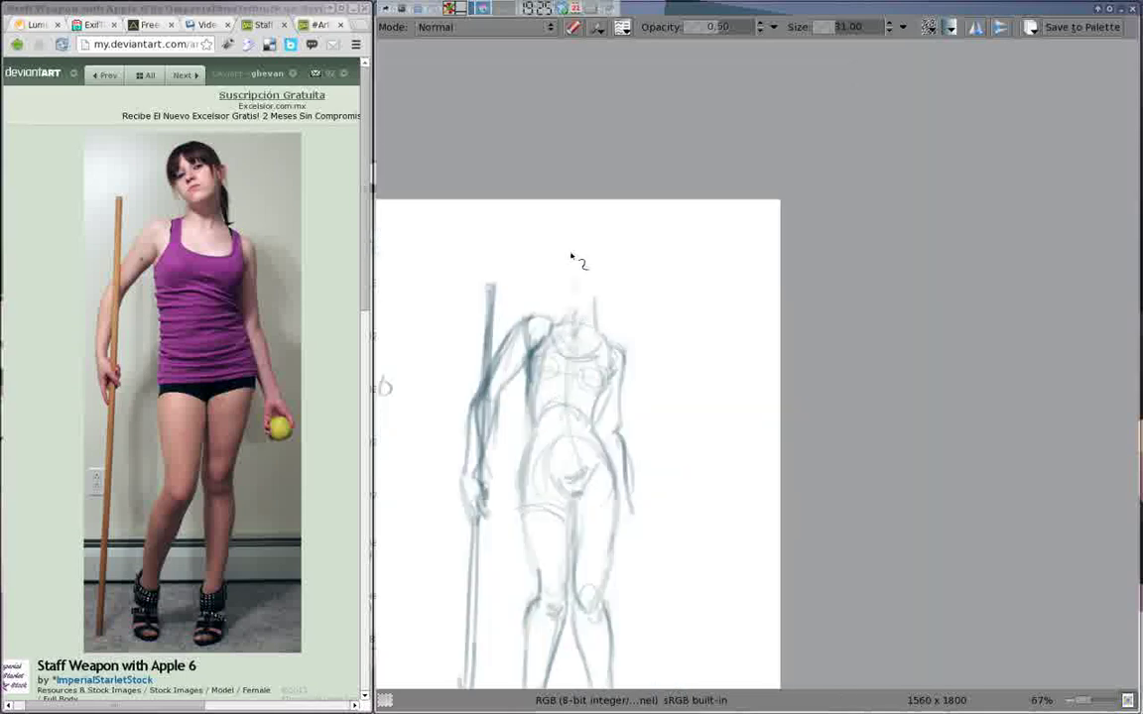
pyautogui.moveTo(571, 257)
pyautogui.mouseDown()
pyautogui.moveTo(562, 301)
pyautogui.moveTo(602, 281)
pyautogui.moveTo(584, 325)
pyautogui.mouseUp()
pyautogui.moveTo(574, 318); pyautogui.dragTo(594, 206)
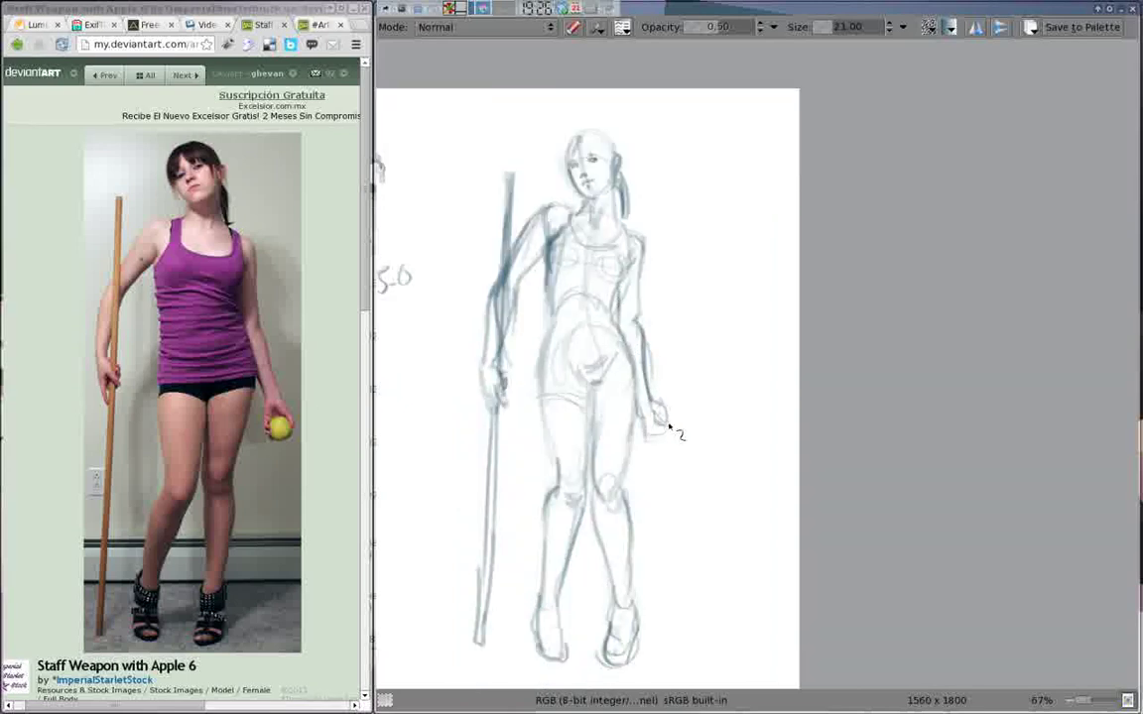
pyautogui.moveTo(586, 383)
pyautogui.mouseDown()
pyautogui.moveTo(540, 367)
pyautogui.moveTo(625, 289)
pyautogui.moveTo(634, 311)
pyautogui.mouseUp()
# Paint magenta across the tank top's chest and waist
pyautogui.hotkey('shift', 'i')
pyautogui.click(617, 262)
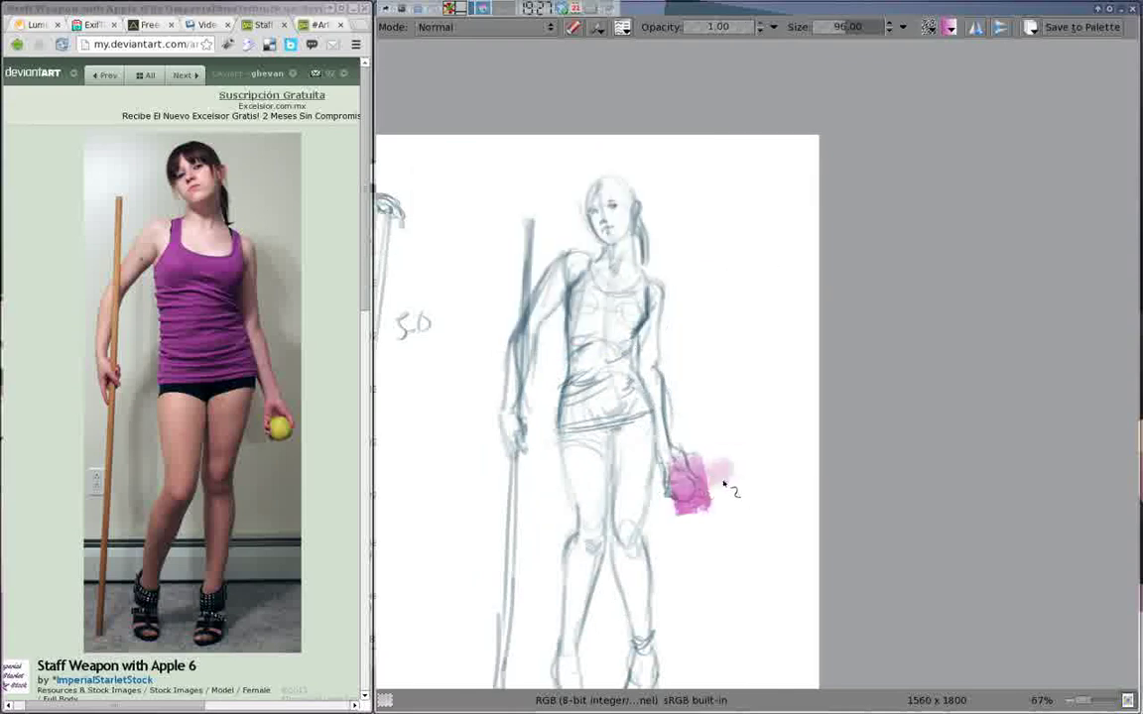
pyautogui.moveTo(625, 390)
pyautogui.mouseDown()
pyautogui.moveTo(612, 420)
pyautogui.moveTo(615, 332)
pyautogui.mouseUp()
pyautogui.moveTo(595, 397)
pyautogui.mouseDown()
pyautogui.moveTo(610, 328)
pyautogui.moveTo(625, 338)
pyautogui.moveTo(584, 407)
pyautogui.moveTo(594, 325)
pyautogui.moveTo(615, 446)
pyautogui.moveTo(607, 437)
pyautogui.moveTo(653, 430)
pyautogui.mouseUp()
# Pick new colours from the pop-up palette and paint skin tones on the legs, arm and torso
pyautogui.rightClick(756, 364)
pyautogui.click(787, 380)
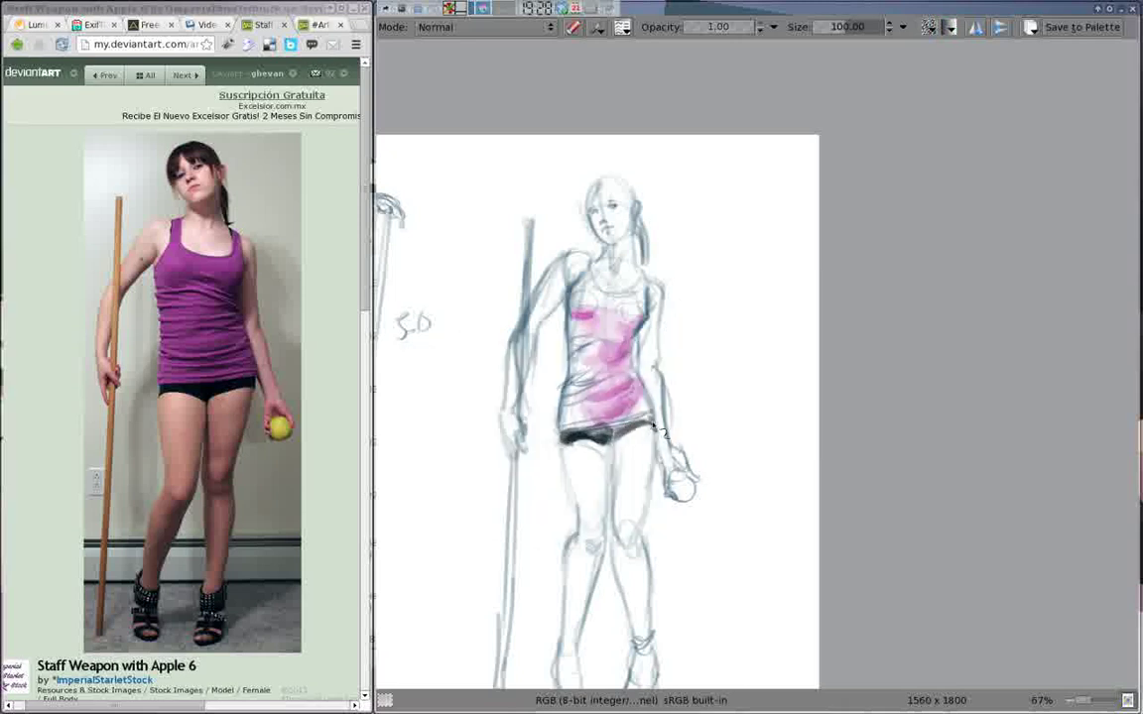
pyautogui.scroll(-2, 637, 472)
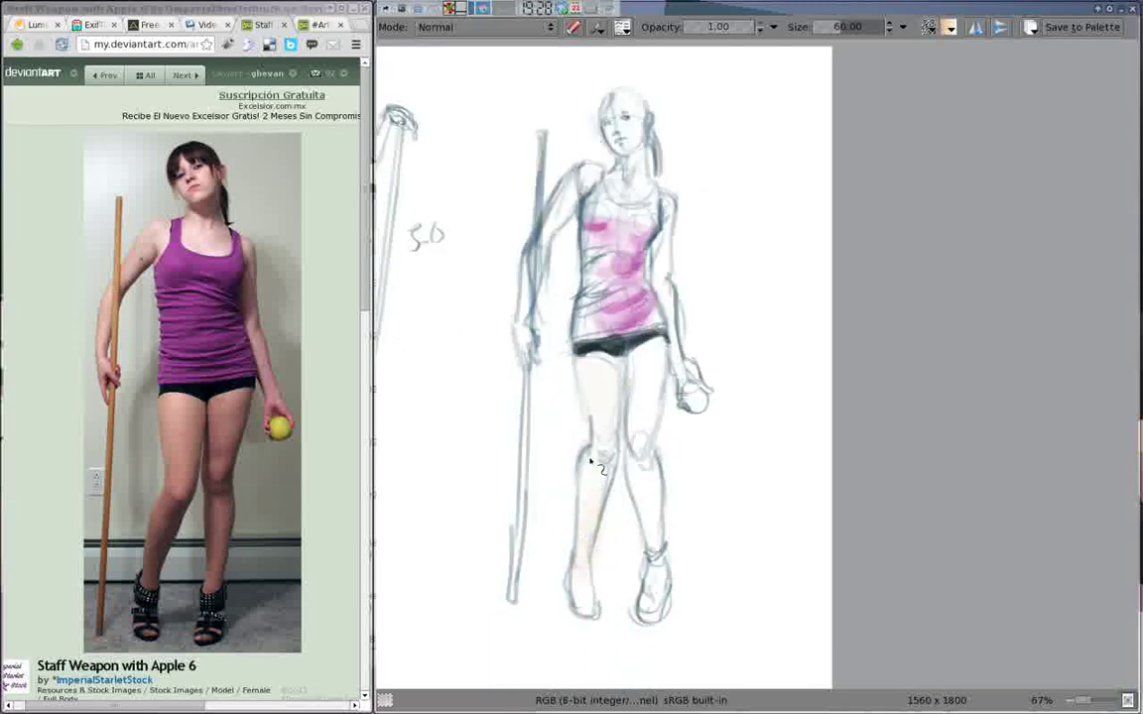
pyautogui.moveTo(591, 459); pyautogui.dragTo(624, 506)
pyautogui.moveTo(595, 238); pyautogui.dragTo(605, 333)
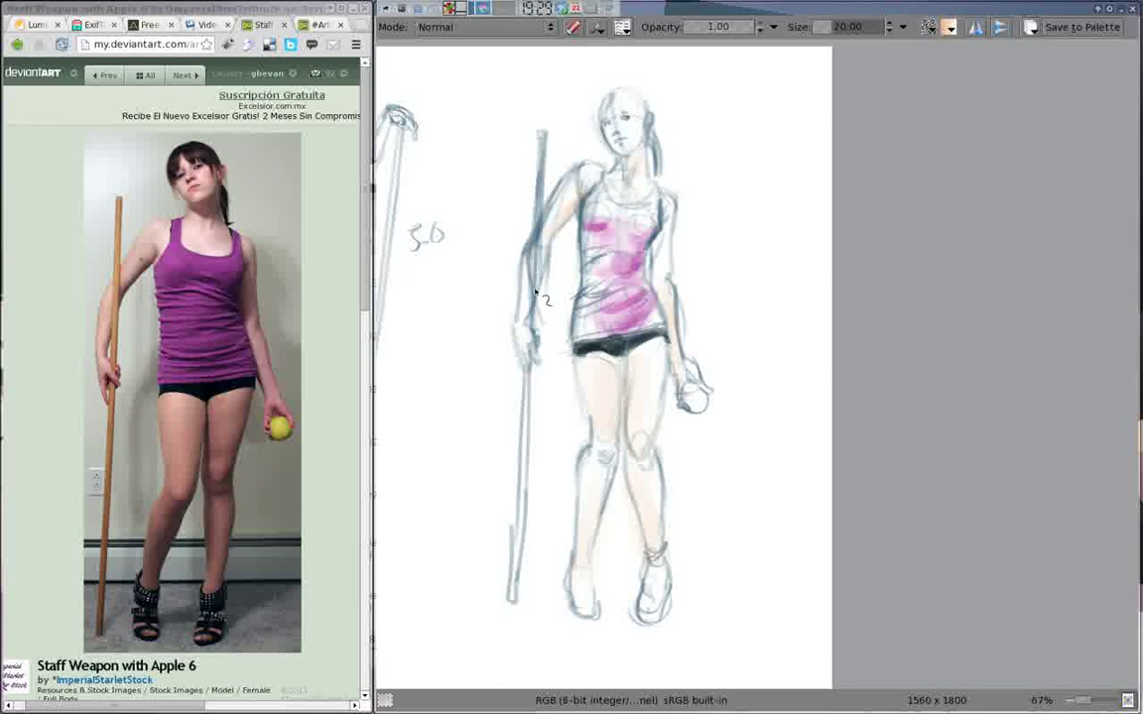
pyautogui.hotkey('shift', 'i')
pyautogui.rightClick(755, 364)
pyautogui.click(637, 385)
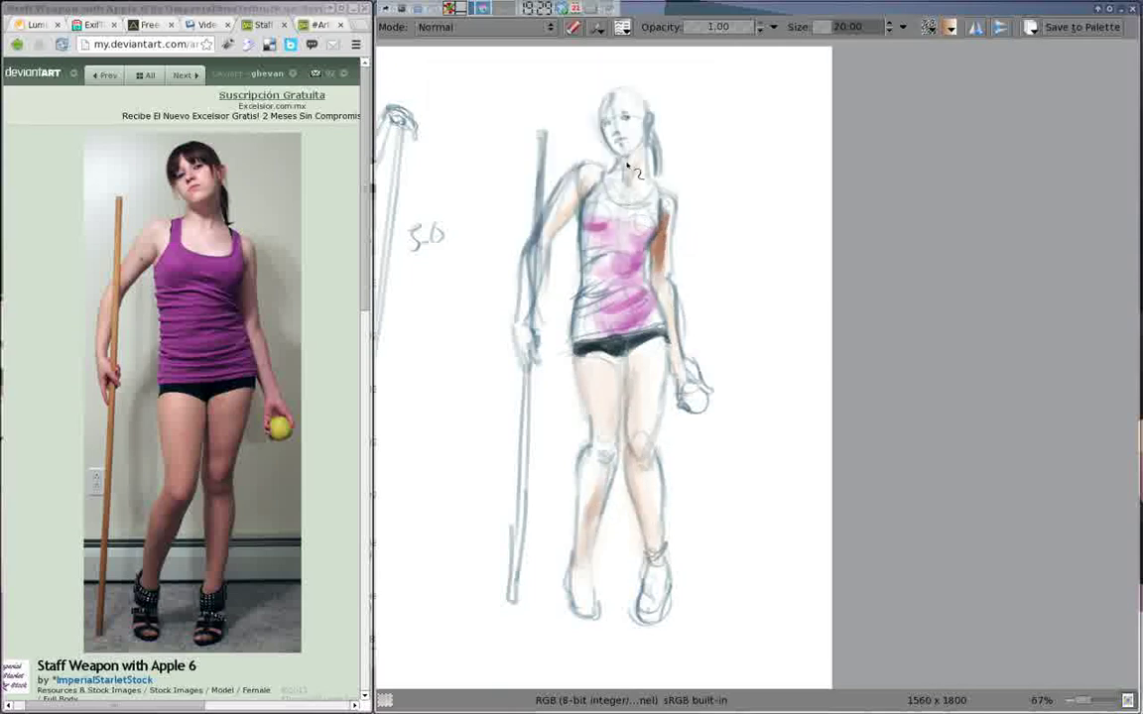
# Paint dark strokes on the hair and a yellow-green ball in her hand, then deepen the top's pink
pyautogui.hotkey('shift', 'i')
pyautogui.moveTo(555, 90); pyautogui.dragTo(580, 119)
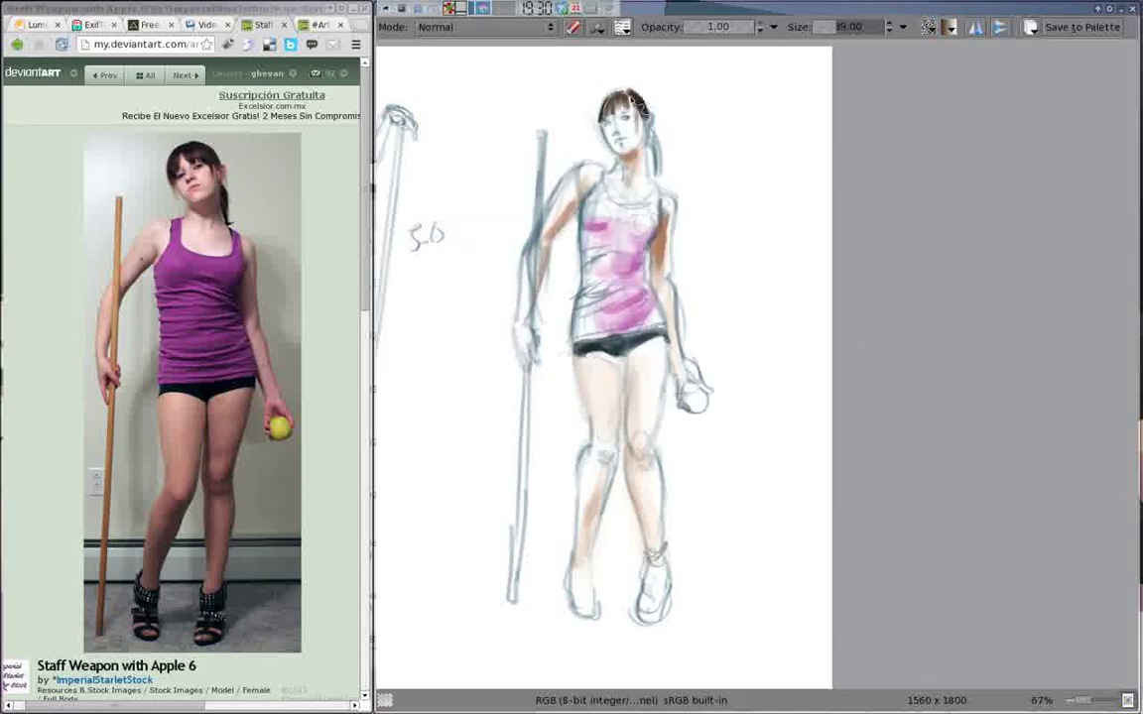
pyautogui.press('-')
pyautogui.hotkey('shift', 'i')
pyautogui.click(620, 403)
pyautogui.moveTo(728, 356); pyautogui.dragTo(736, 363)
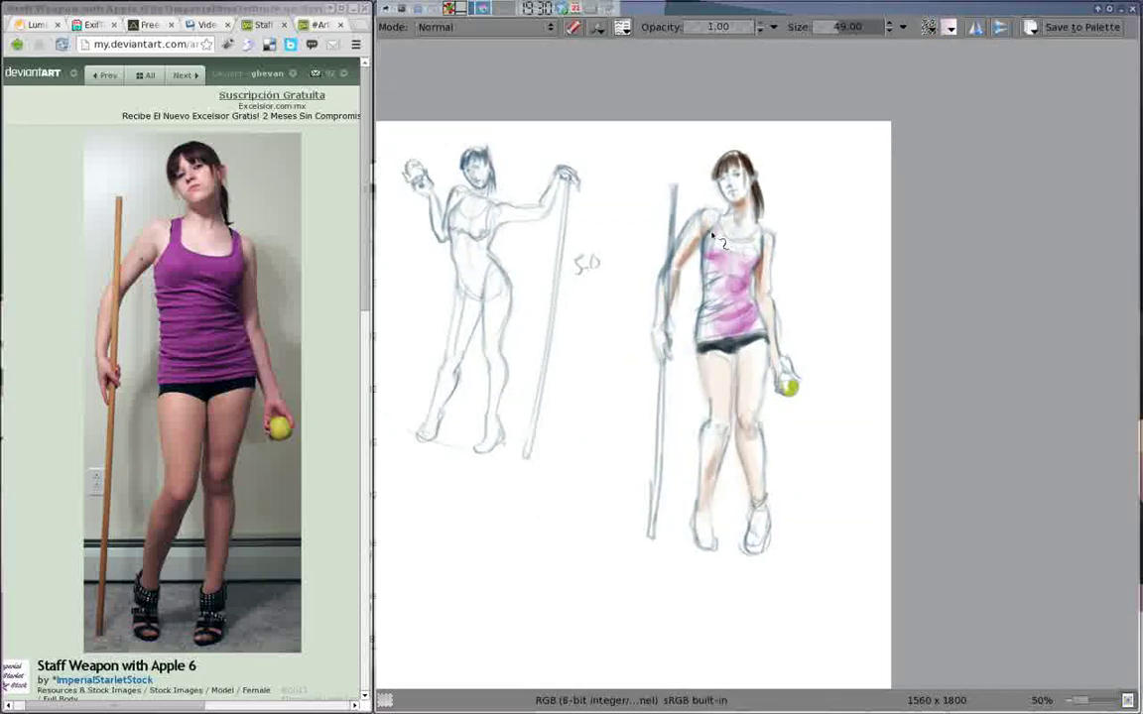
pyautogui.moveTo(733, 246); pyautogui.dragTo(714, 328)
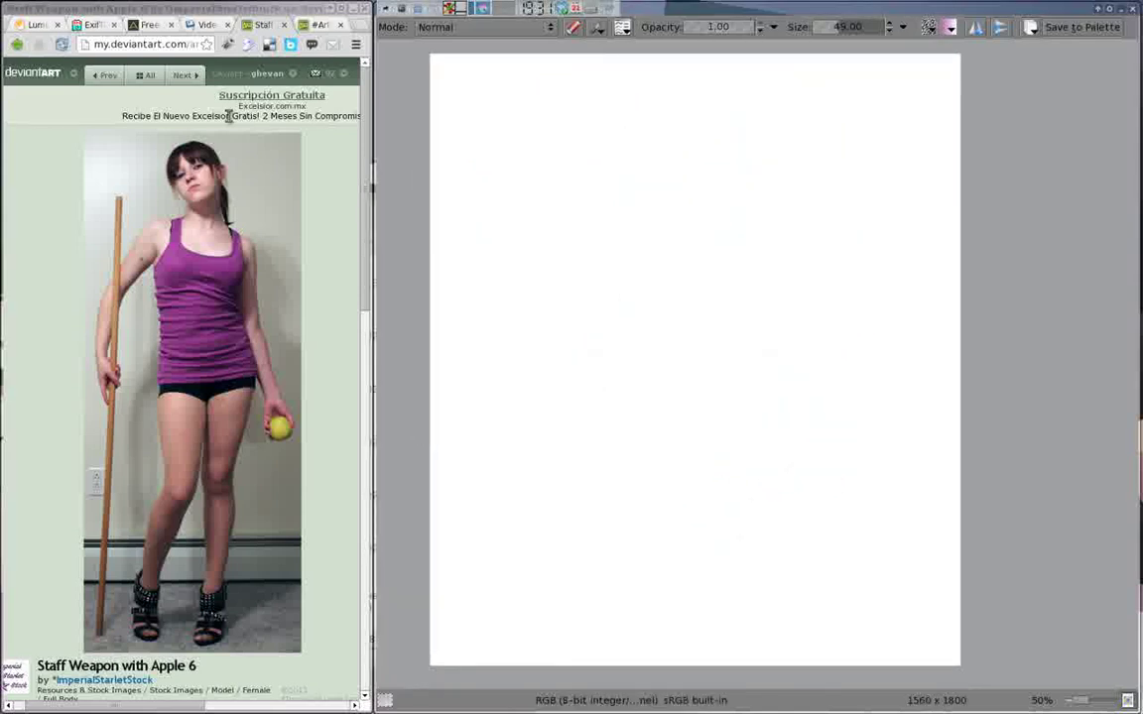
# Frame the blank canvas and lay in gesture strokes for the body, shoulder and crossed legs
pyautogui.moveTo(672, 268); pyautogui.dragTo(651, 318)
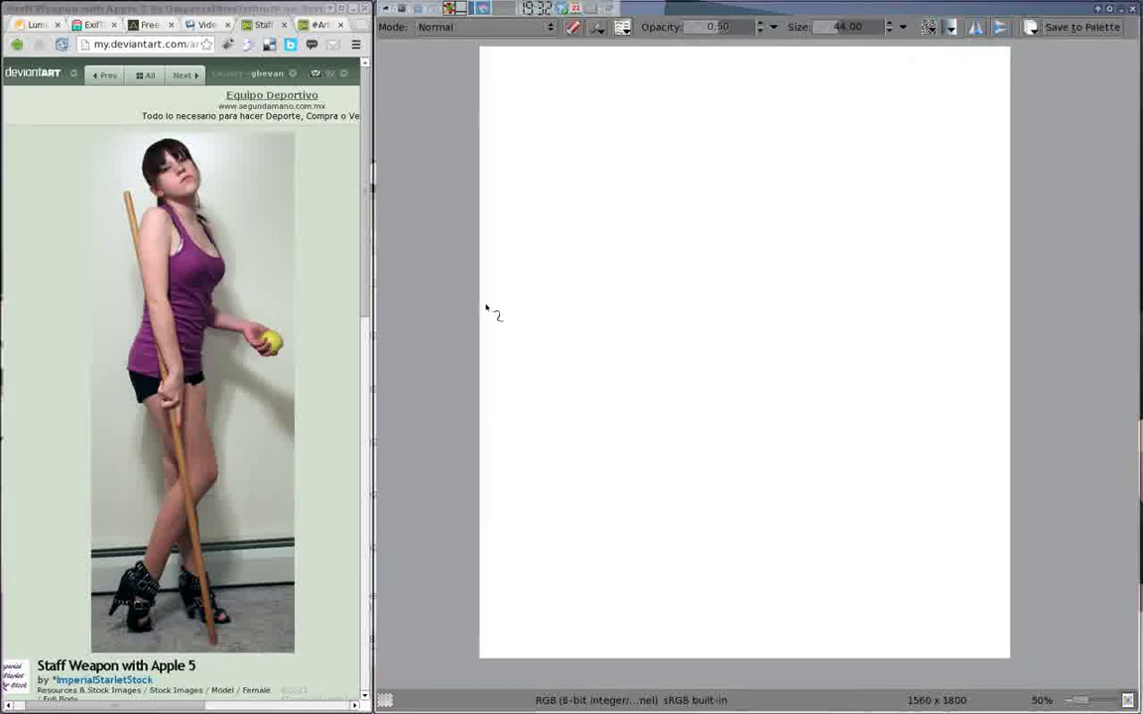
pyautogui.moveTo(487, 308); pyautogui.dragTo(618, 460)
pyautogui.moveTo(541, 204)
pyautogui.mouseDown()
pyautogui.moveTo(565, 222)
pyautogui.moveTo(540, 258)
pyautogui.mouseUp()
pyautogui.moveTo(551, 307); pyautogui.dragTo(570, 456)
pyautogui.moveTo(570, 252)
pyautogui.mouseDown()
pyautogui.moveTo(604, 211)
pyautogui.moveTo(614, 267)
pyautogui.mouseUp()
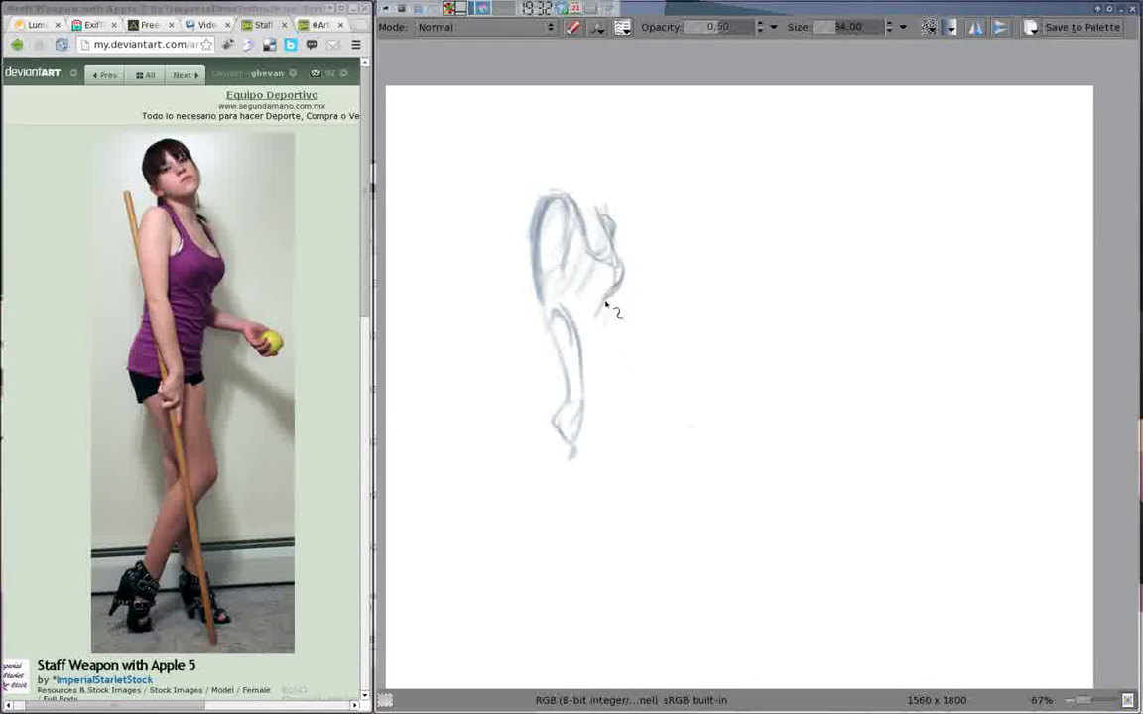
pyautogui.moveTo(528, 220); pyautogui.dragTo(502, 421)
pyautogui.moveTo(526, 308)
pyautogui.mouseDown()
pyautogui.moveTo(554, 492)
pyautogui.moveTo(567, 466)
pyautogui.mouseUp()
pyautogui.moveTo(555, 397)
pyautogui.mouseDown()
pyautogui.moveTo(587, 459)
pyautogui.moveTo(544, 497)
pyautogui.mouseUp()
pyautogui.moveTo(496, 427); pyautogui.dragTo(467, 556)
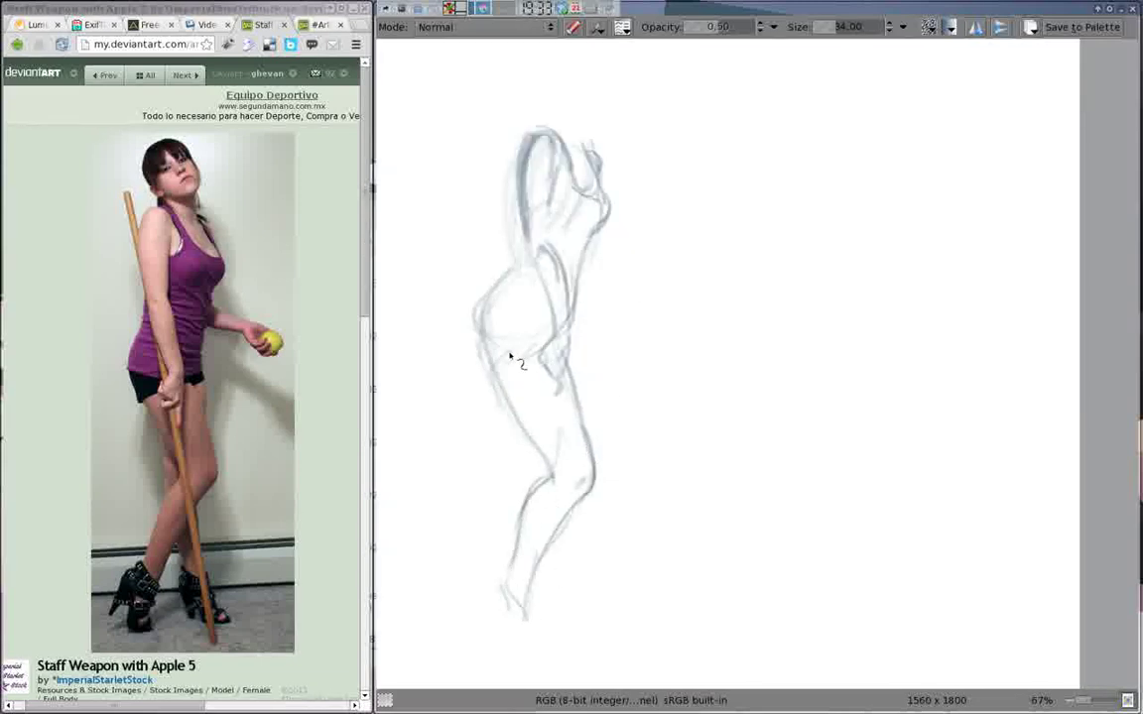
pyautogui.moveTo(474, 382); pyautogui.dragTo(468, 453)
# Sketch both high-heeled feet, erasing stray strokes and redrawing the second shoe at half opacity
pyautogui.scroll(-3, 566, 428)
pyautogui.moveTo(552, 327); pyautogui.dragTo(639, 528)
pyautogui.moveTo(595, 486); pyautogui.dragTo(558, 517)
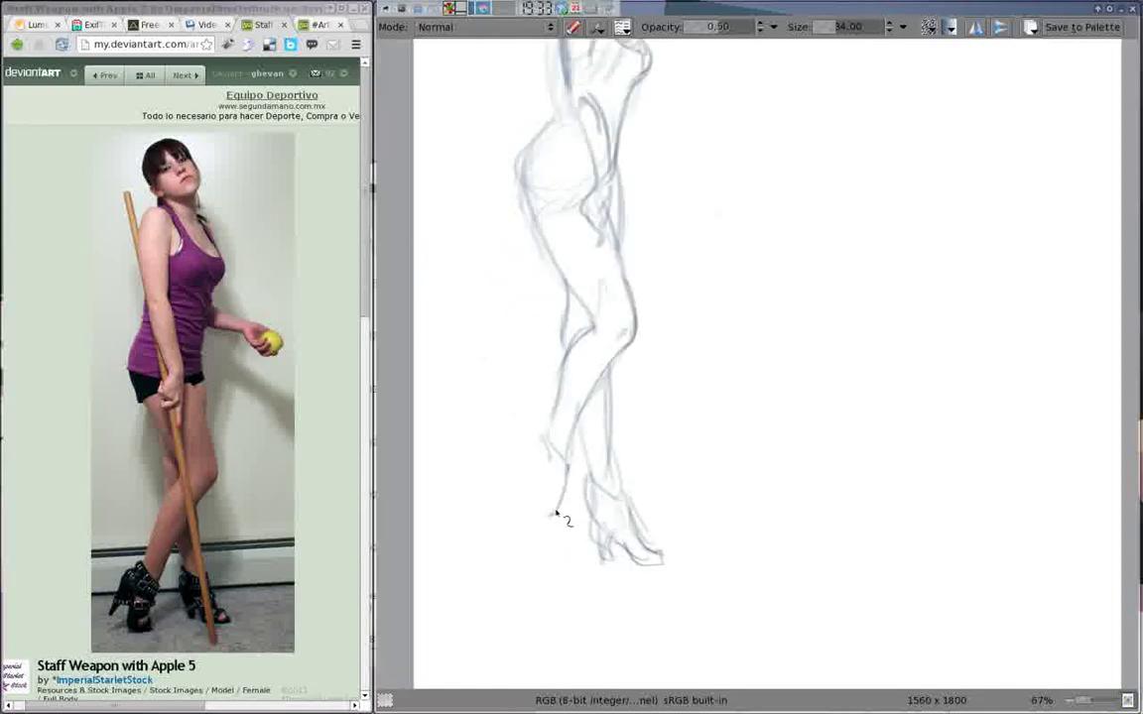
pyautogui.moveTo(530, 458)
pyautogui.mouseDown()
pyautogui.moveTo(498, 501)
pyautogui.moveTo(562, 550)
pyautogui.mouseUp()
pyautogui.moveTo(608, 426); pyautogui.dragTo(654, 526)
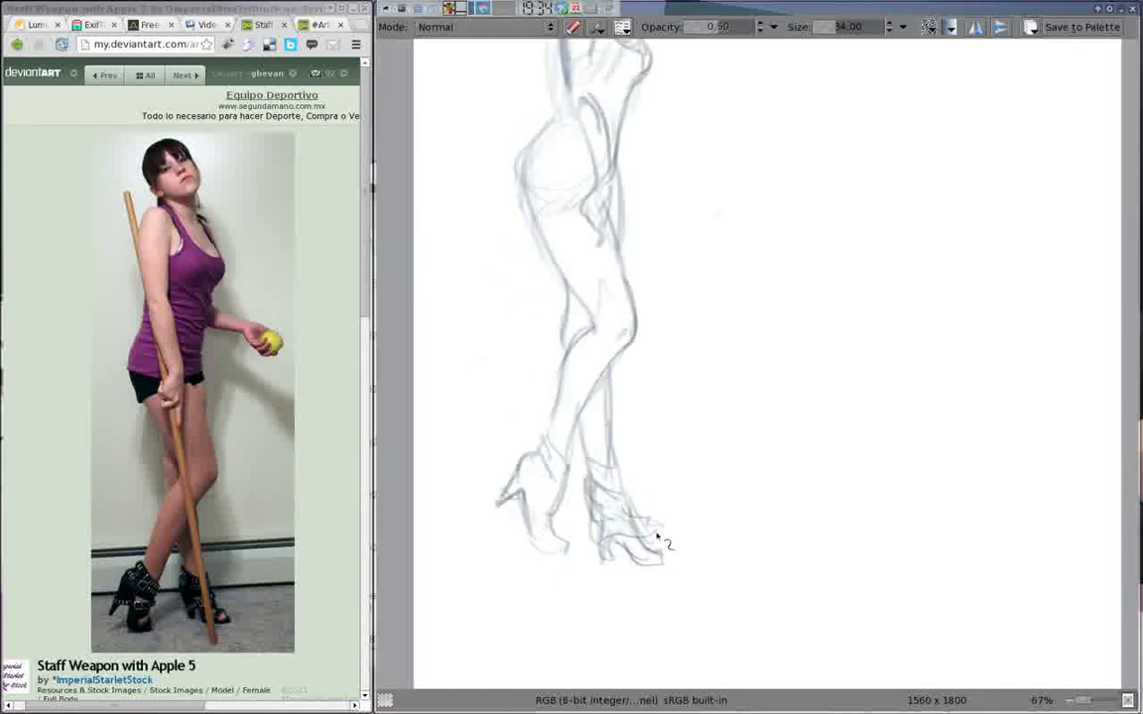
pyautogui.press('e')
pyautogui.moveTo(570, 521); pyautogui.dragTo(501, 446)
pyautogui.press('e')
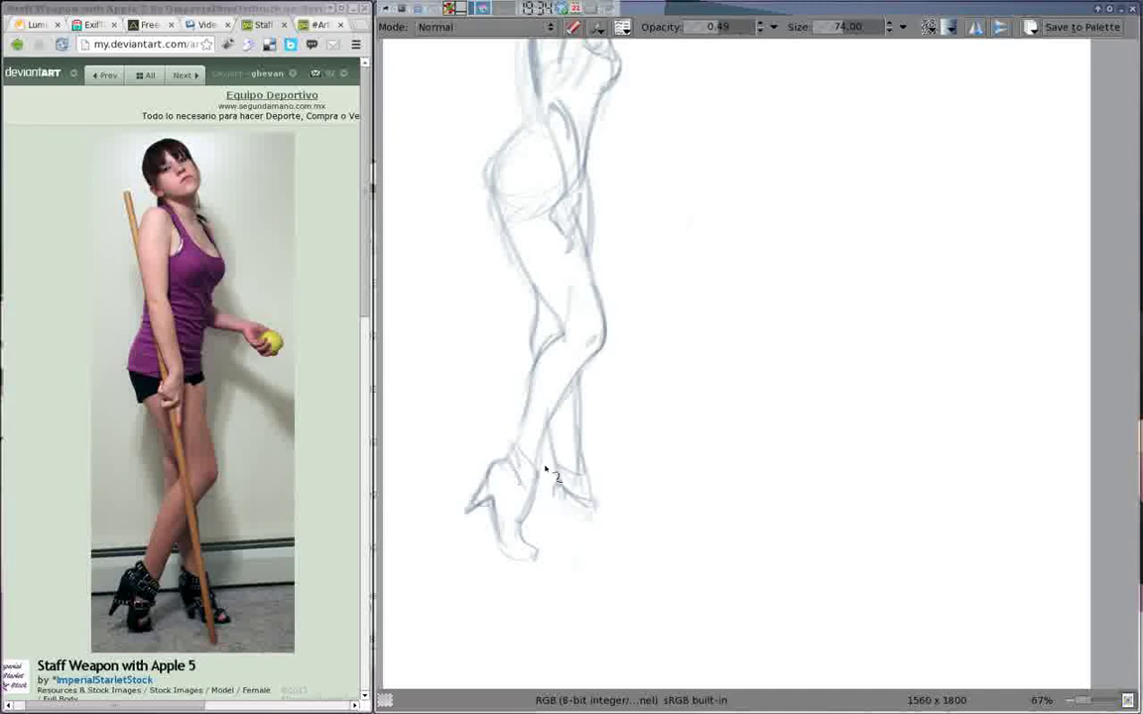
pyautogui.moveTo(551, 479)
pyautogui.mouseDown()
pyautogui.moveTo(612, 535)
pyautogui.moveTo(581, 527)
pyautogui.mouseUp()
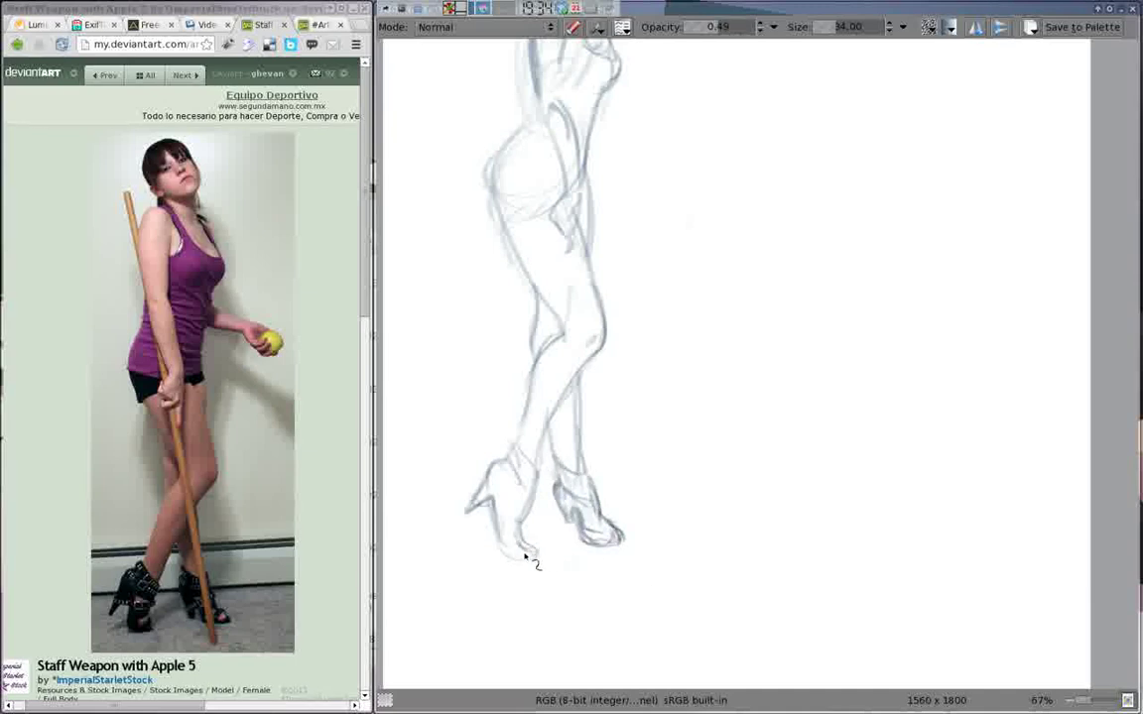
# Darken the contours of the back, arm and hip
pyautogui.scroll(3, 535, 516)
pyautogui.scroll(2, 555, 476)
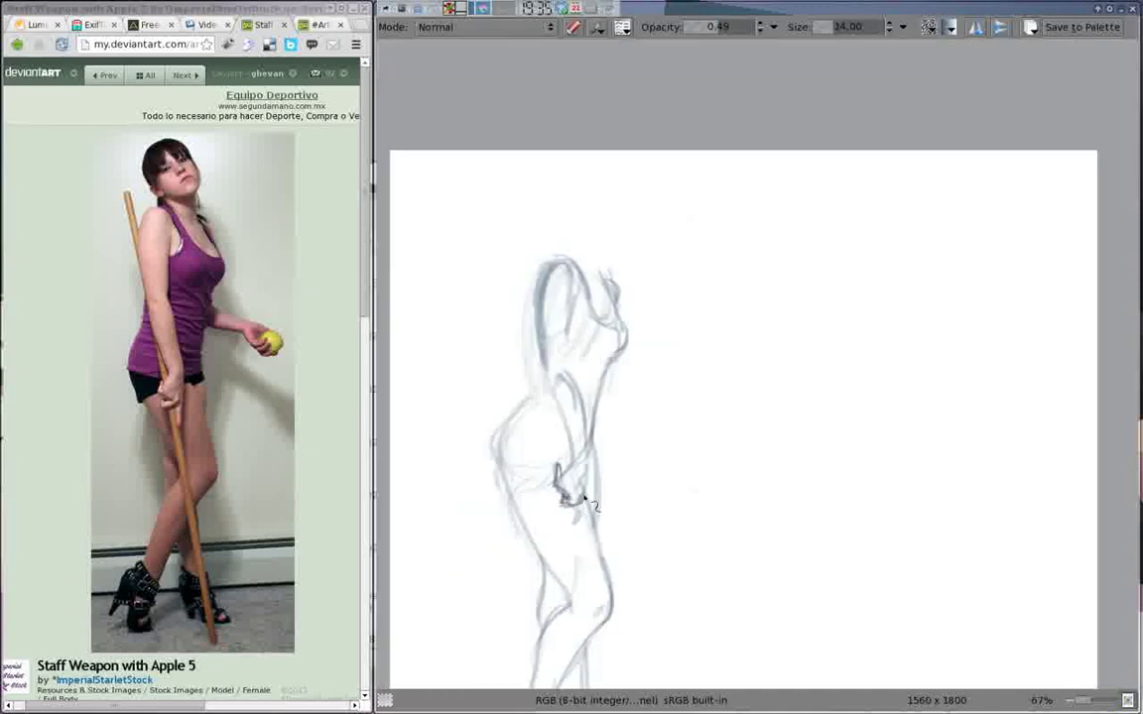
pyautogui.moveTo(584, 499)
pyautogui.mouseDown()
pyautogui.moveTo(557, 467)
pyautogui.moveTo(544, 337)
pyautogui.moveTo(554, 263)
pyautogui.mouseUp()
pyautogui.moveTo(571, 377); pyautogui.dragTo(588, 526)
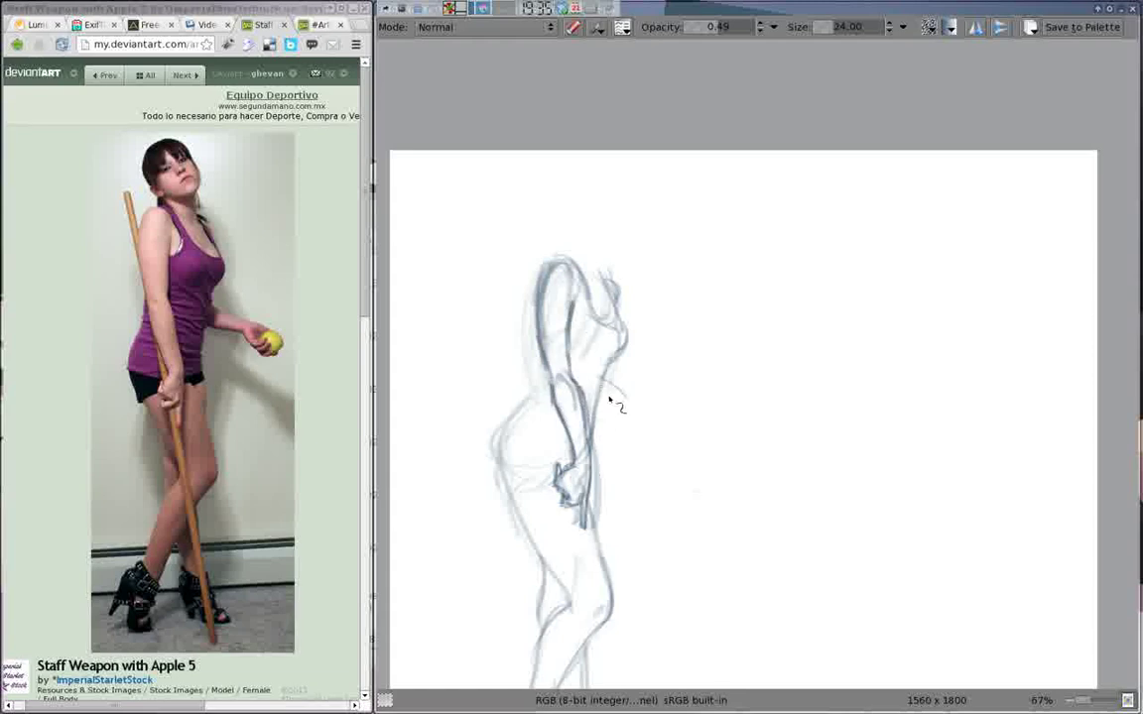
pyautogui.moveTo(610, 400); pyautogui.dragTo(667, 436)
pyautogui.scroll(-2, 516, 387)
pyautogui.moveTo(464, 278); pyautogui.dragTo(478, 474)
pyautogui.moveTo(511, 323); pyautogui.dragTo(536, 441)
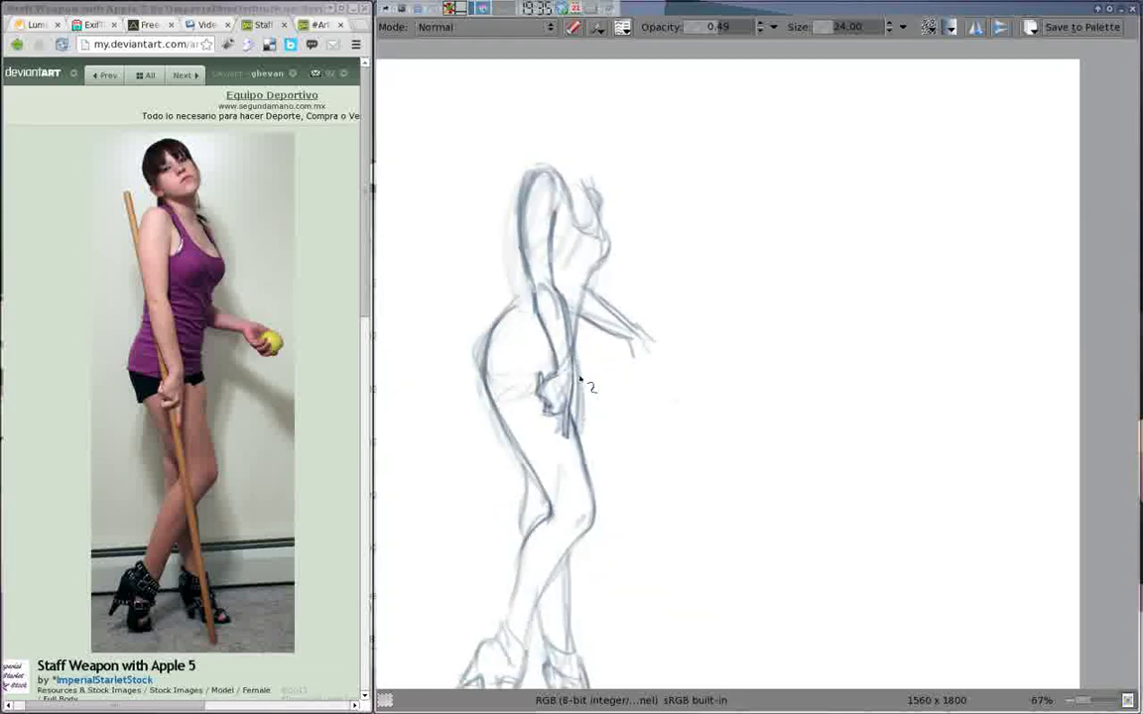
pyautogui.moveTo(501, 301)
pyautogui.mouseDown()
pyautogui.moveTo(541, 381)
pyautogui.moveTo(491, 397)
pyautogui.moveTo(535, 412)
pyautogui.moveTo(579, 407)
pyautogui.mouseUp()
# Add strokes to the head and torso and paint dark hair
pyautogui.scroll(2, 545, 362)
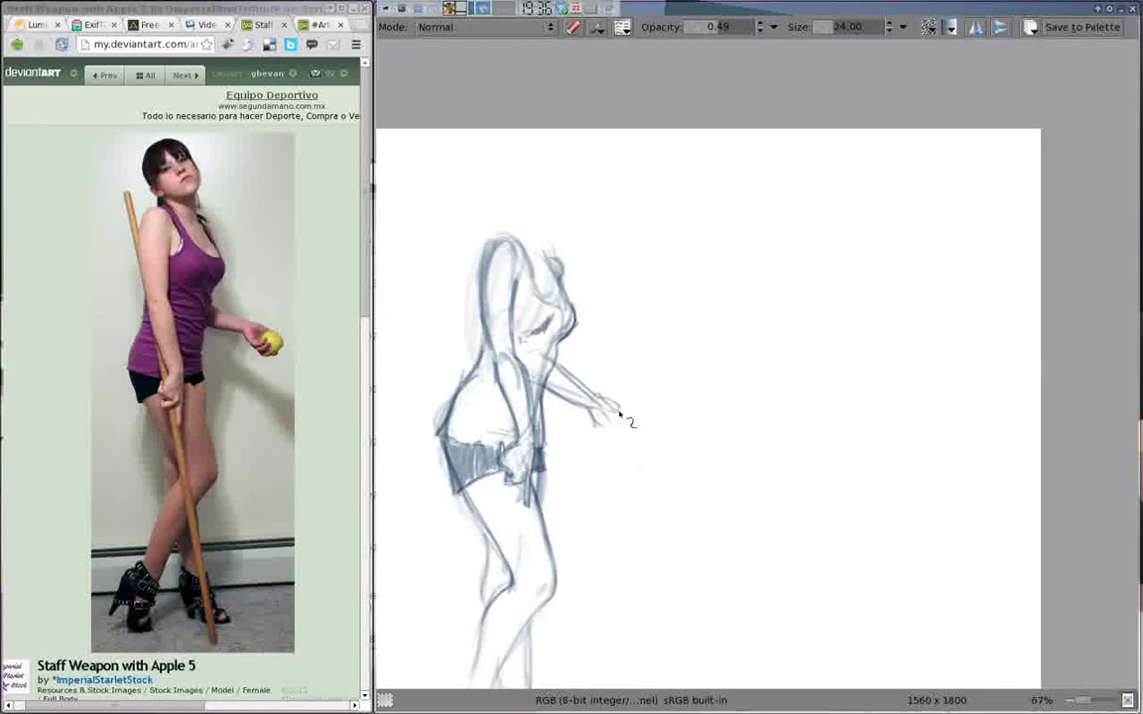
pyautogui.scroll(2, 612, 420)
pyautogui.moveTo(560, 342)
pyautogui.mouseDown()
pyautogui.moveTo(600, 417)
pyautogui.moveTo(584, 279)
pyautogui.mouseUp()
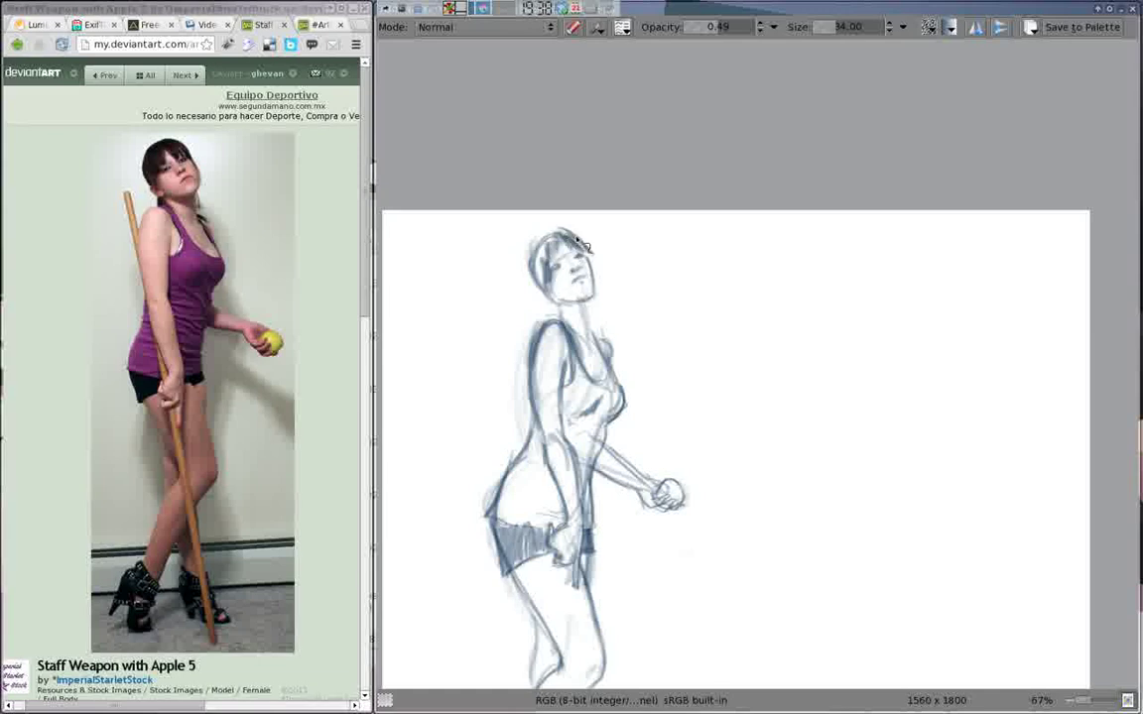
pyautogui.moveTo(584, 242); pyautogui.dragTo(539, 288)
# Handwrite the 'un poco largo' notes beside the figure
pyautogui.scroll(-3, 587, 328)
pyautogui.moveTo(584, 129)
pyautogui.mouseDown()
pyautogui.moveTo(620, 149)
pyautogui.moveTo(627, 189)
pyautogui.mouseUp()
pyautogui.moveTo(598, 233); pyautogui.dragTo(663, 224)
pyautogui.moveTo(595, 260); pyautogui.dragTo(663, 266)
pyautogui.moveTo(504, 382); pyautogui.dragTo(553, 420)
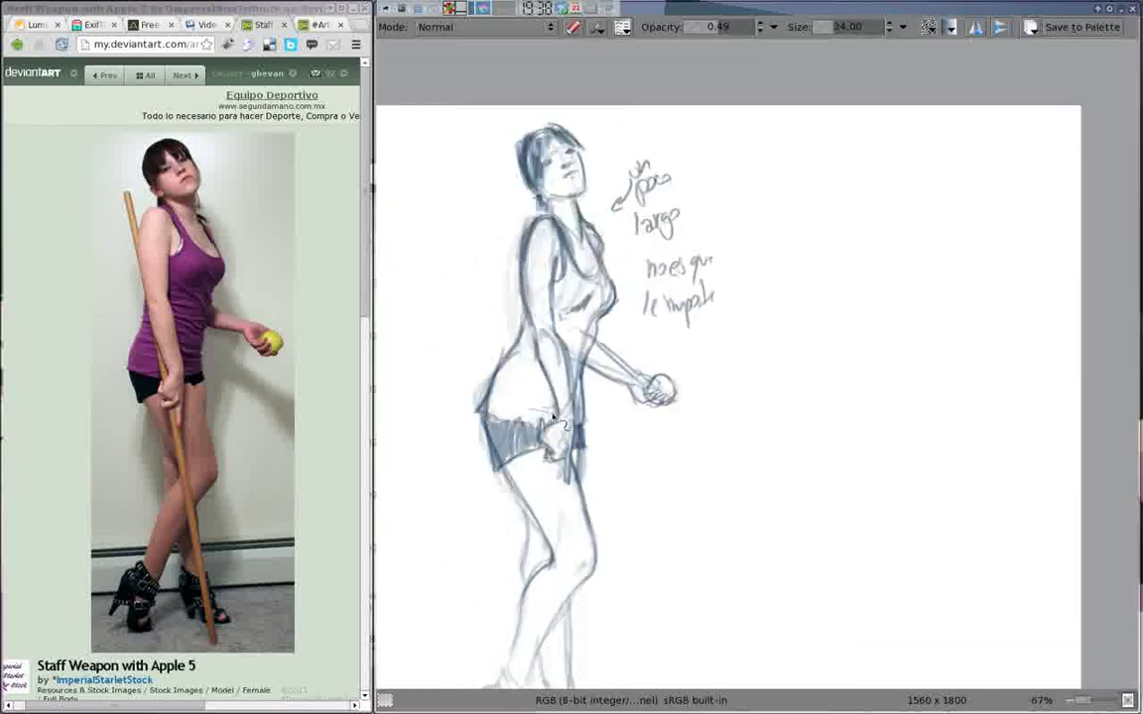
# With the full interface restored, draw the long staff down to the heels and rotate the view
pyautogui.press('Tab')
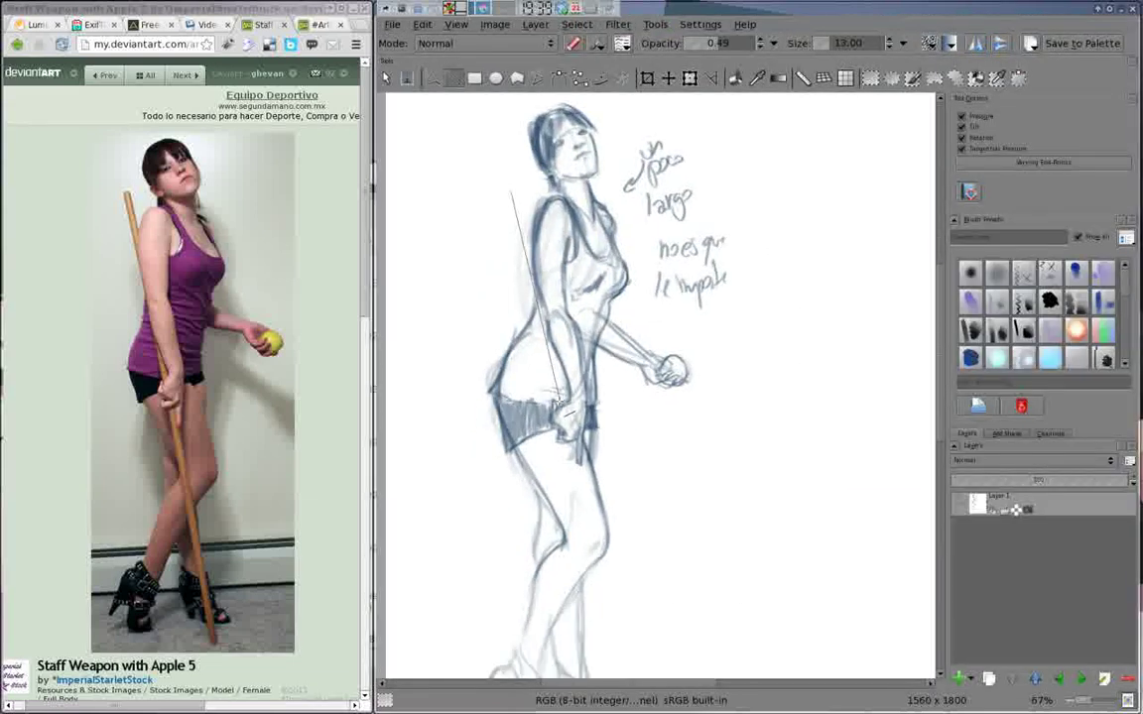
pyautogui.scroll(-3, 580, 548)
pyautogui.moveTo(471, 254); pyautogui.dragTo(552, 576)
pyautogui.moveTo(555, 397); pyautogui.dragTo(610, 598)
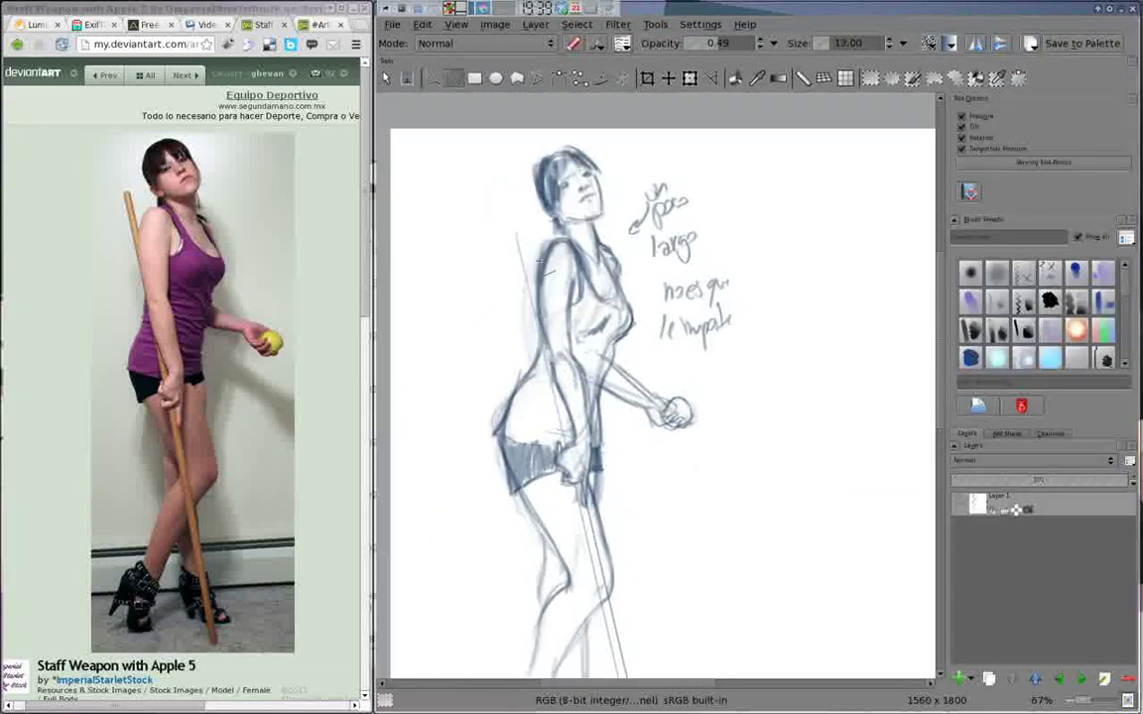
pyautogui.scroll(-5, 540, 283)
pyautogui.moveTo(555, 396)
pyautogui.mouseDown()
pyautogui.moveTo(634, 298)
pyautogui.moveTo(764, 371)
pyautogui.moveTo(724, 219)
pyautogui.mouseUp()
pyautogui.scroll(-2, 676, 454)
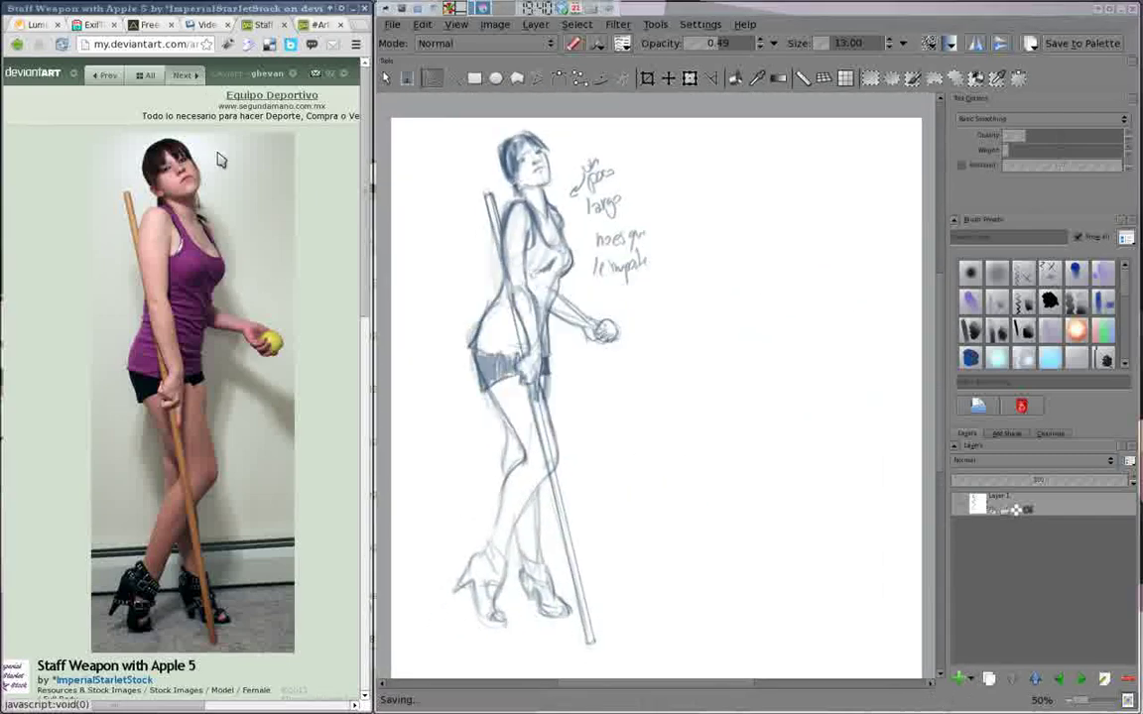
pyautogui.press('q')
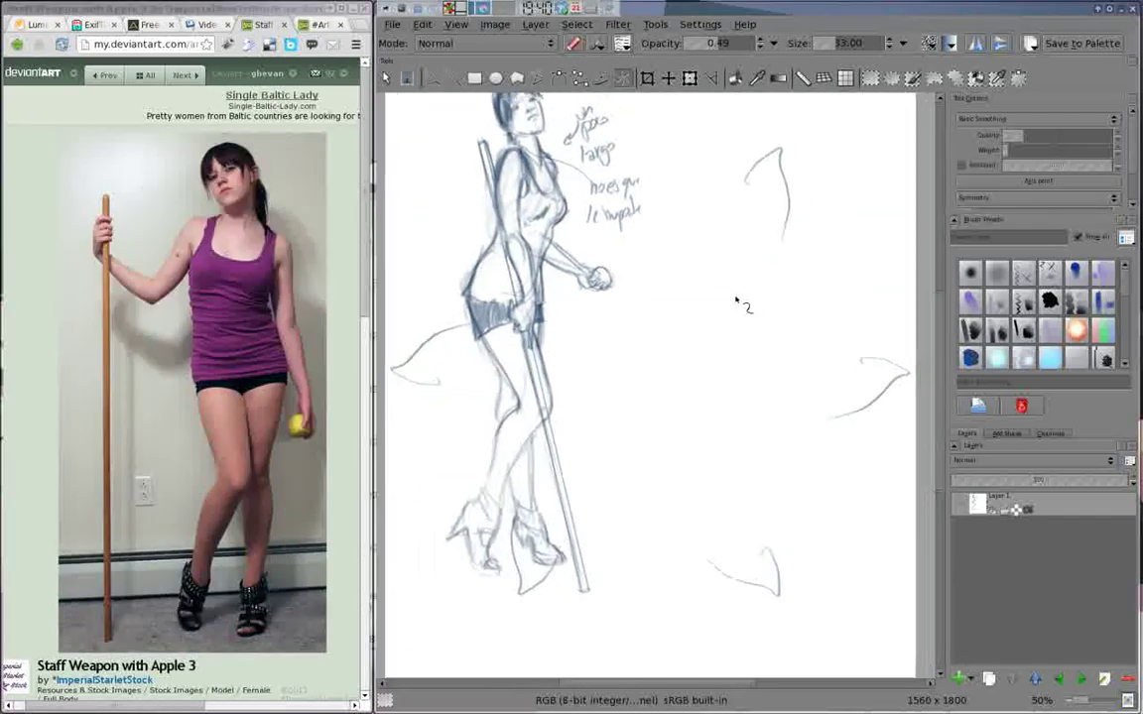
pyautogui.moveTo(744, 213); pyautogui.dragTo(783, 269)
pyautogui.hotkey('ctrl', 'z')
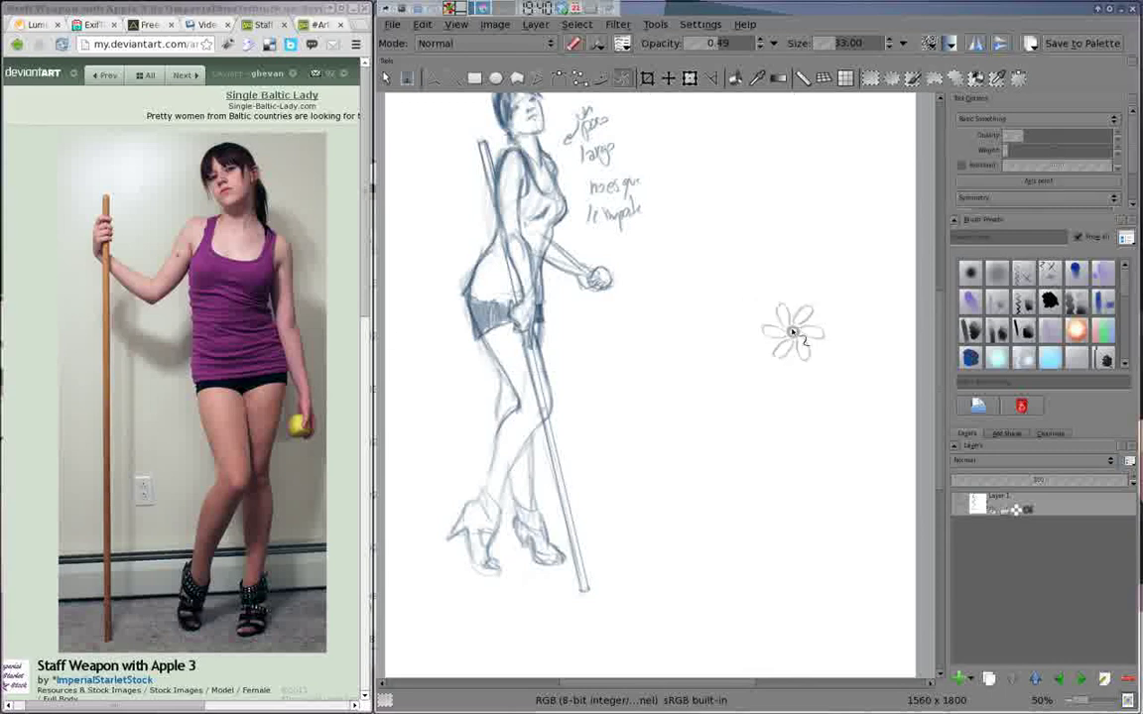
pyautogui.moveTo(793, 332)
pyautogui.mouseDown()
pyautogui.moveTo(784, 353)
pyautogui.moveTo(803, 367)
pyautogui.mouseUp()
pyautogui.scroll(-2, 1118, 145)
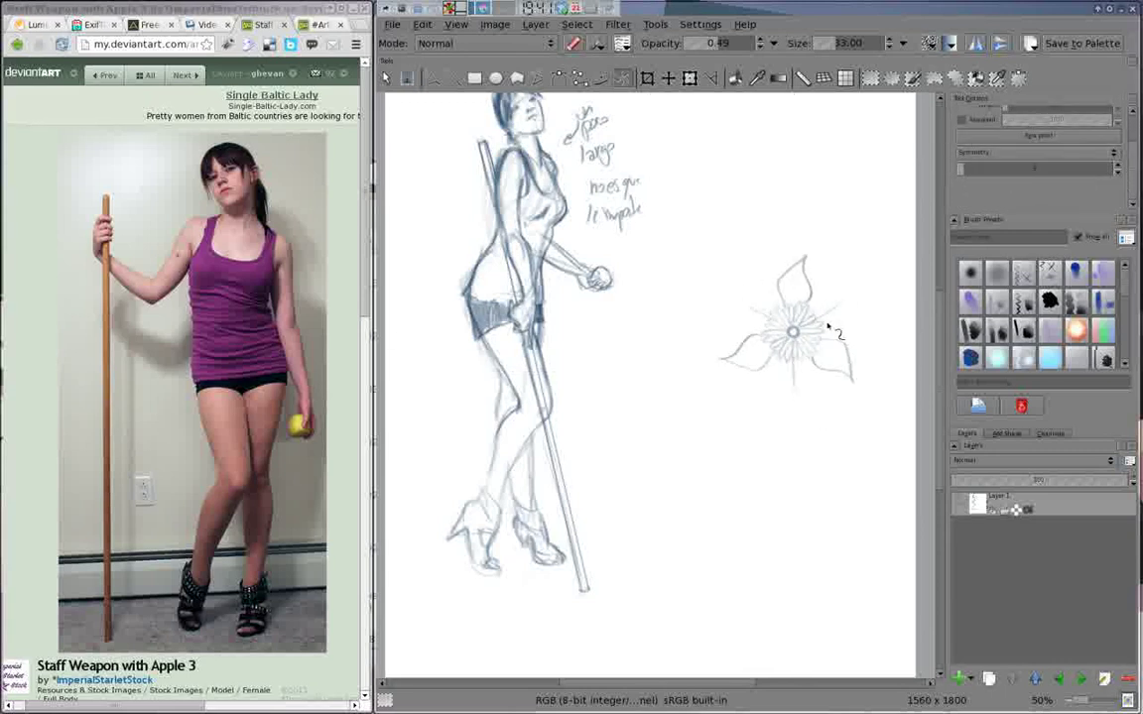
pyautogui.hotkey('ctrl', 'r')
pyautogui.moveTo(668, 451); pyautogui.dragTo(857, 269)
pyautogui.press('Delete')
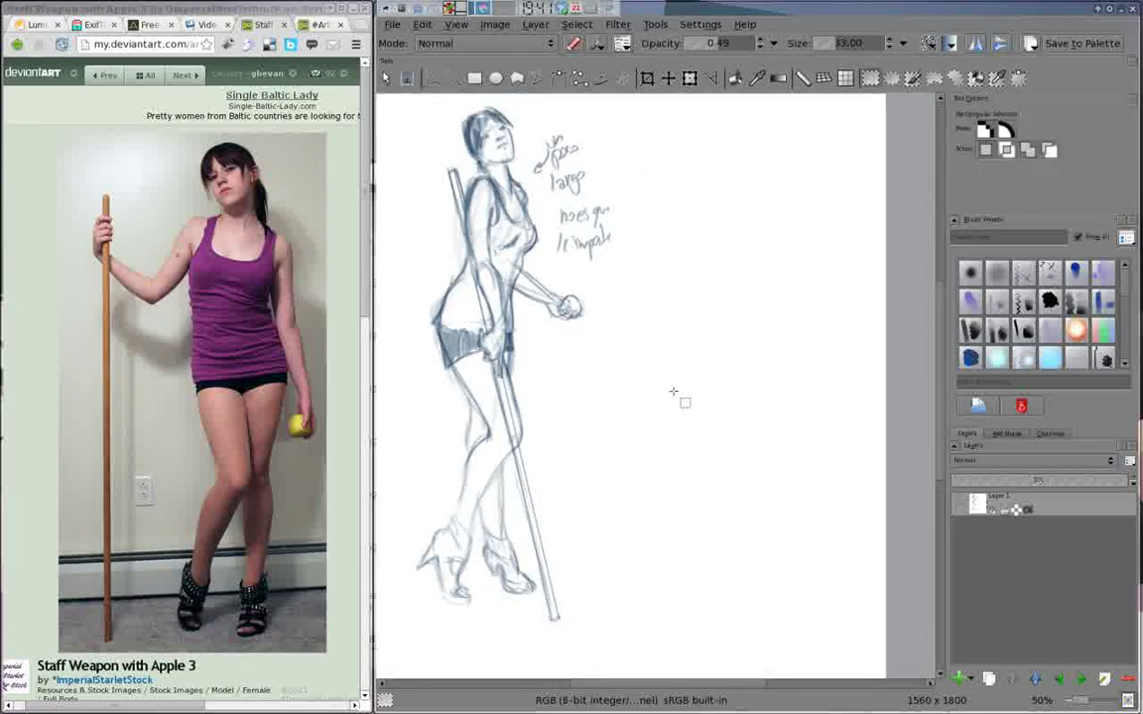
pyautogui.press('Tab')
pyautogui.press('+')
# Rough in the torso, shoulder, raised arm, lower legs and left foot of the figure
pyautogui.moveTo(778, 216); pyautogui.dragTo(765, 319)
pyautogui.moveTo(753, 258); pyautogui.dragTo(736, 348)
pyautogui.moveTo(764, 288)
pyautogui.mouseDown()
pyautogui.moveTo(843, 397)
pyautogui.moveTo(740, 331)
pyautogui.moveTo(835, 235)
pyautogui.moveTo(806, 204)
pyautogui.moveTo(877, 470)
pyautogui.mouseUp()
pyautogui.moveTo(740, 227)
pyautogui.mouseDown()
pyautogui.moveTo(643, 239)
pyautogui.moveTo(676, 302)
pyautogui.moveTo(672, 255)
pyautogui.mouseUp()
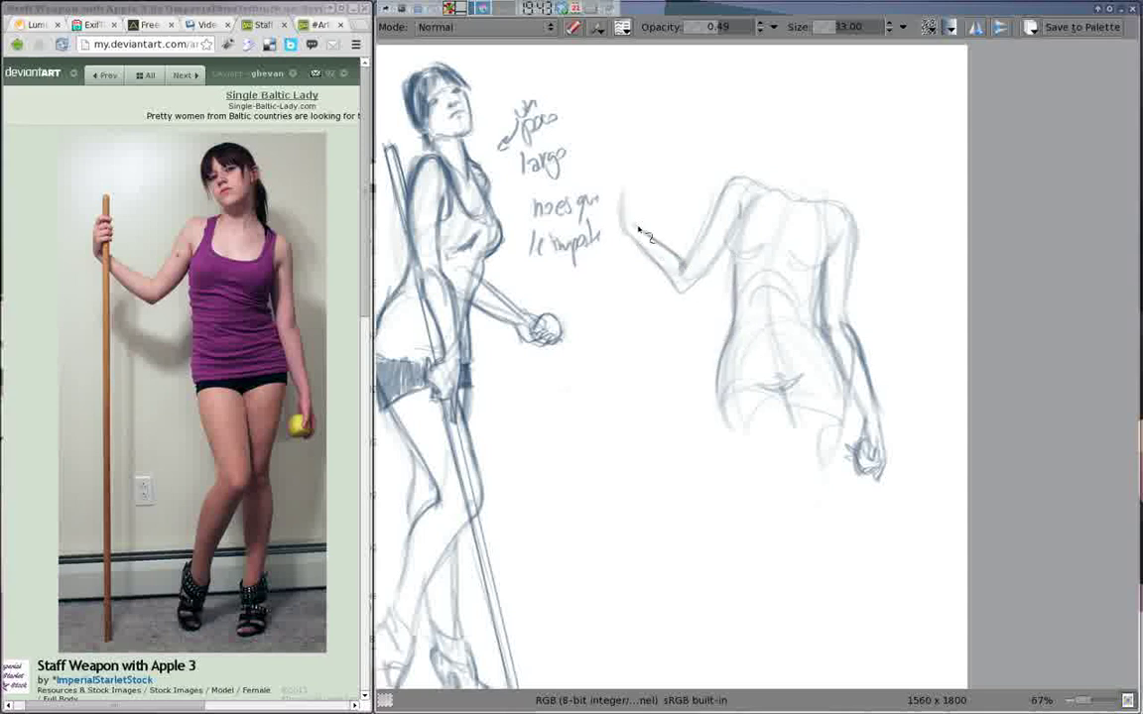
pyautogui.scroll(-2, 643, 189)
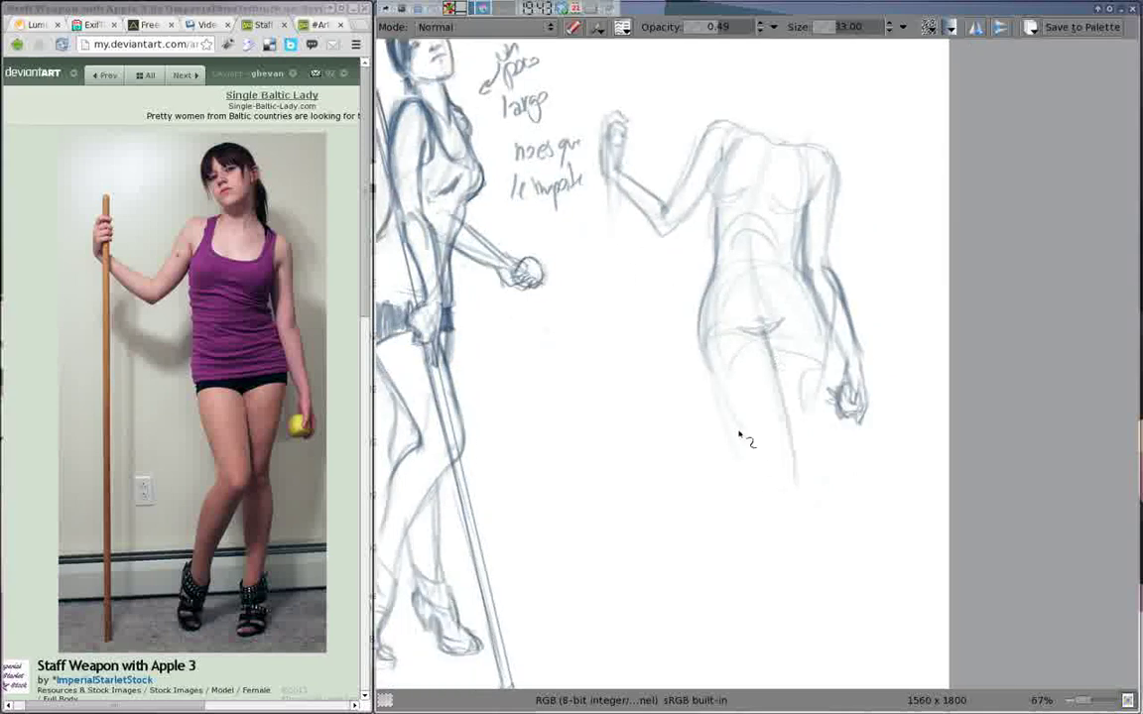
pyautogui.moveTo(694, 317); pyautogui.dragTo(739, 434)
pyautogui.scroll(-3, 749, 347)
pyautogui.moveTo(804, 373)
pyautogui.mouseDown()
pyautogui.moveTo(752, 395)
pyautogui.moveTo(727, 492)
pyautogui.moveTo(827, 408)
pyautogui.moveTo(792, 526)
pyautogui.mouseUp()
pyautogui.moveTo(799, 396); pyautogui.dragTo(796, 516)
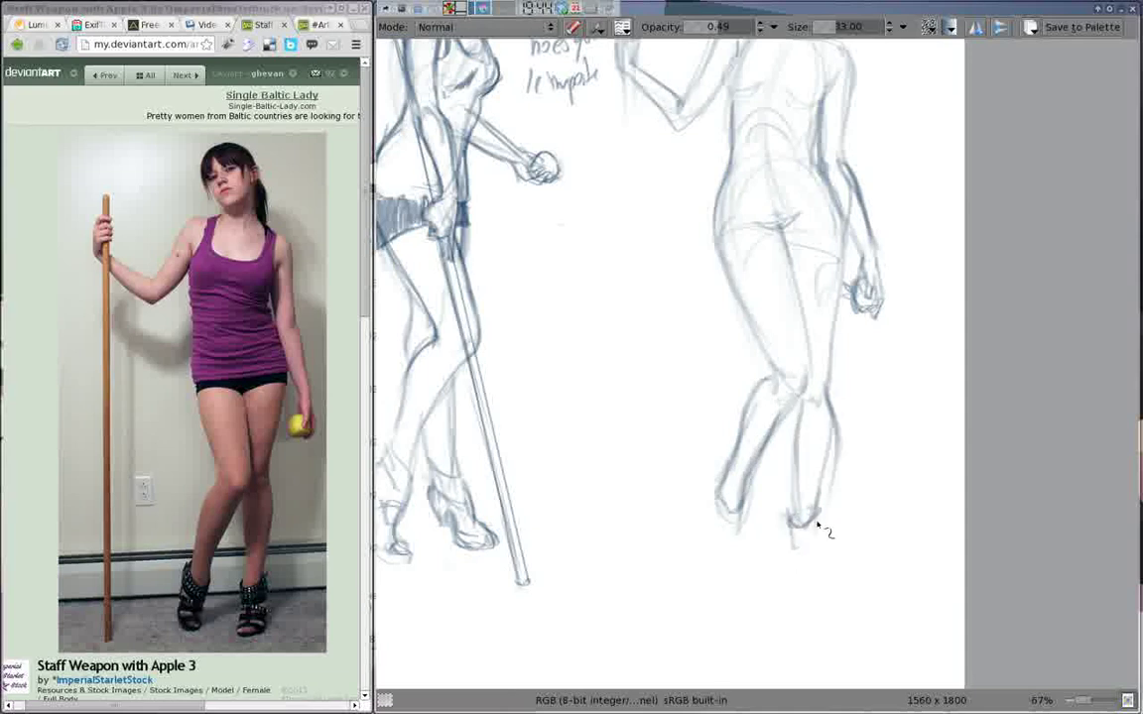
pyautogui.moveTo(732, 486); pyautogui.dragTo(723, 544)
# Outline the head, draw the hip line, and shade the waist and shorts
pyautogui.scroll(3, 718, 281)
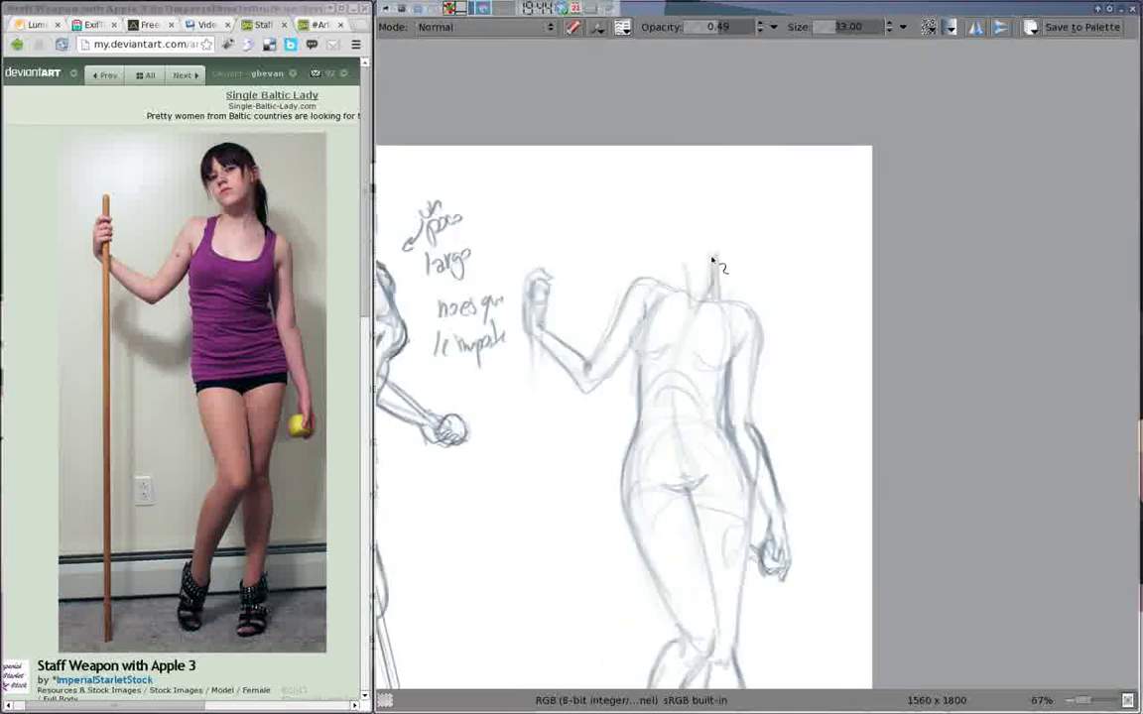
pyautogui.moveTo(689, 189); pyautogui.dragTo(679, 277)
pyautogui.moveTo(653, 199); pyautogui.dragTo(724, 243)
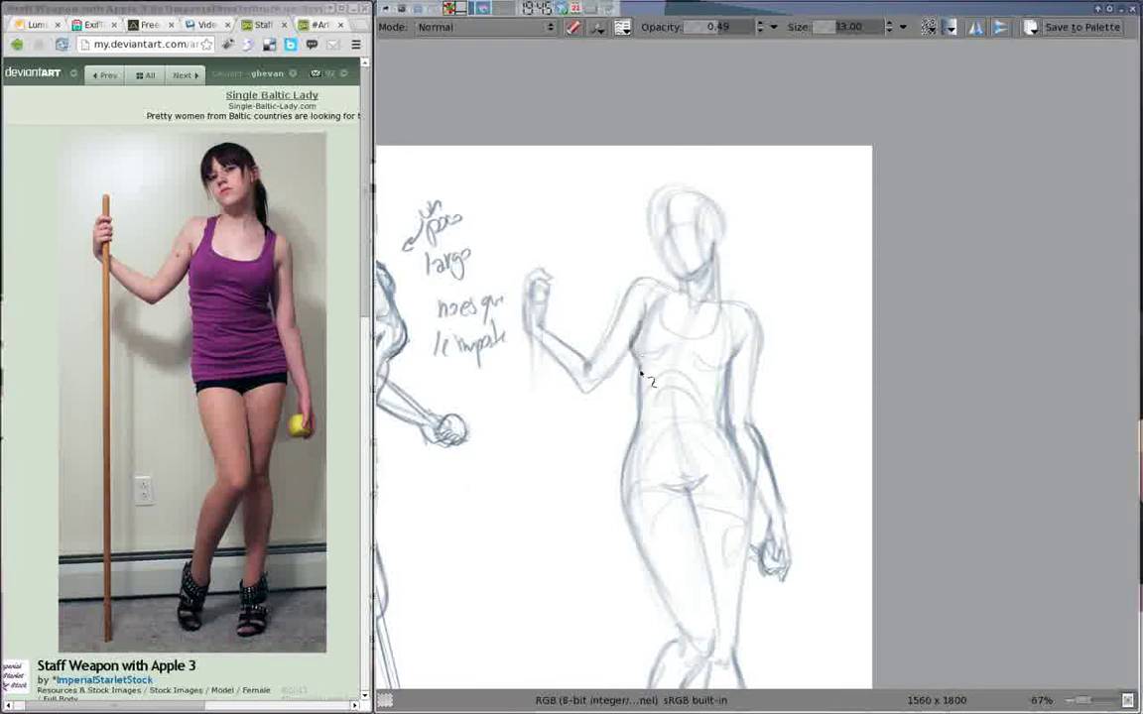
pyautogui.scroll(-2, 760, 334)
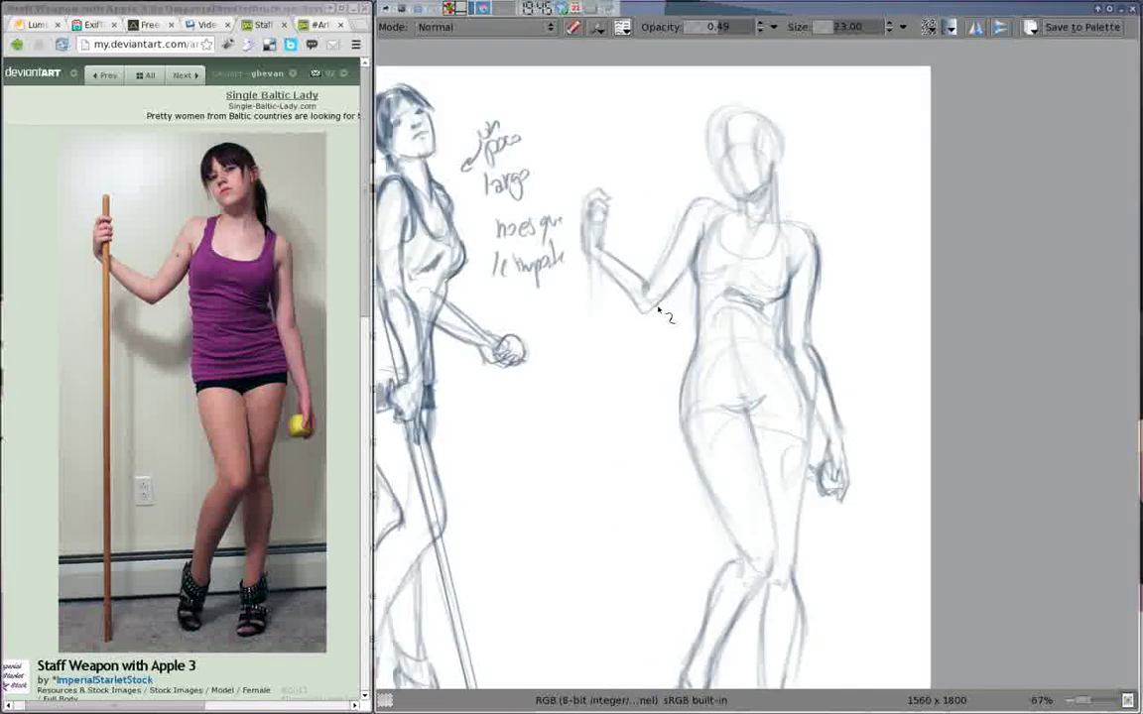
pyautogui.scroll(-2, 675, 317)
pyautogui.moveTo(674, 335)
pyautogui.mouseDown()
pyautogui.moveTo(799, 319)
pyautogui.moveTo(783, 323)
pyautogui.mouseUp()
pyautogui.moveTo(695, 297); pyautogui.dragTo(774, 288)
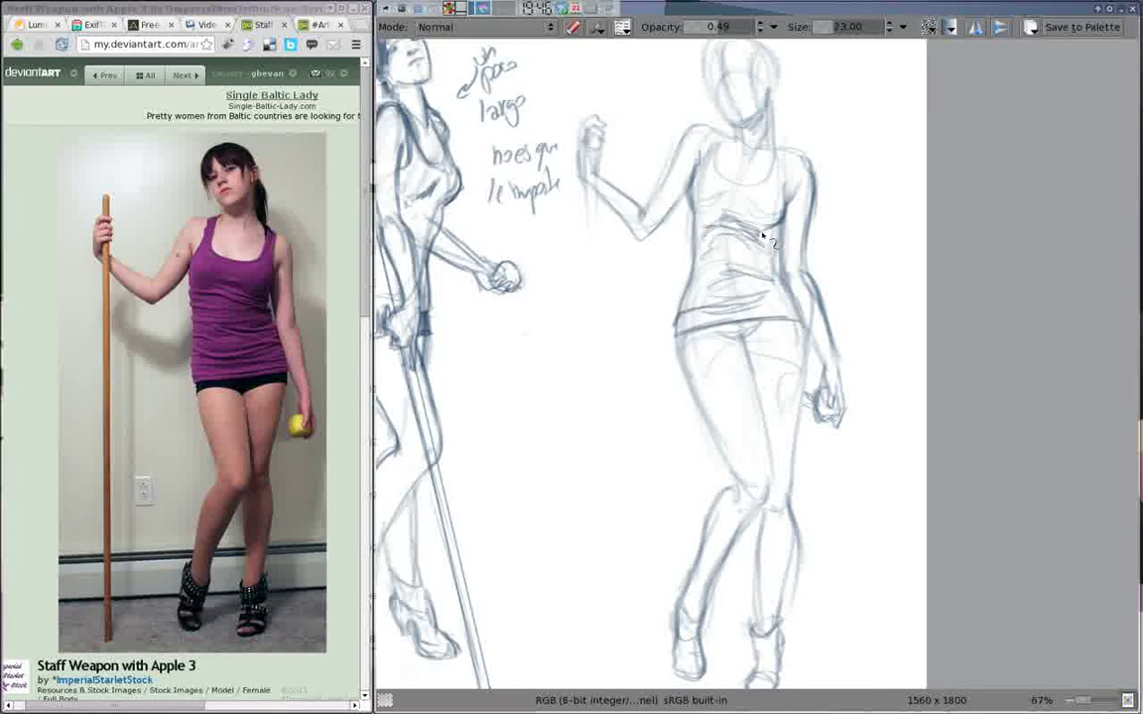
pyautogui.scroll(-2, 715, 298)
pyautogui.moveTo(679, 270); pyautogui.dragTo(789, 284)
# Darken the thigh, inner-thigh and left-leg outlines
pyautogui.moveTo(682, 292)
pyautogui.mouseDown()
pyautogui.moveTo(734, 427)
pyautogui.moveTo(689, 541)
pyautogui.mouseUp()
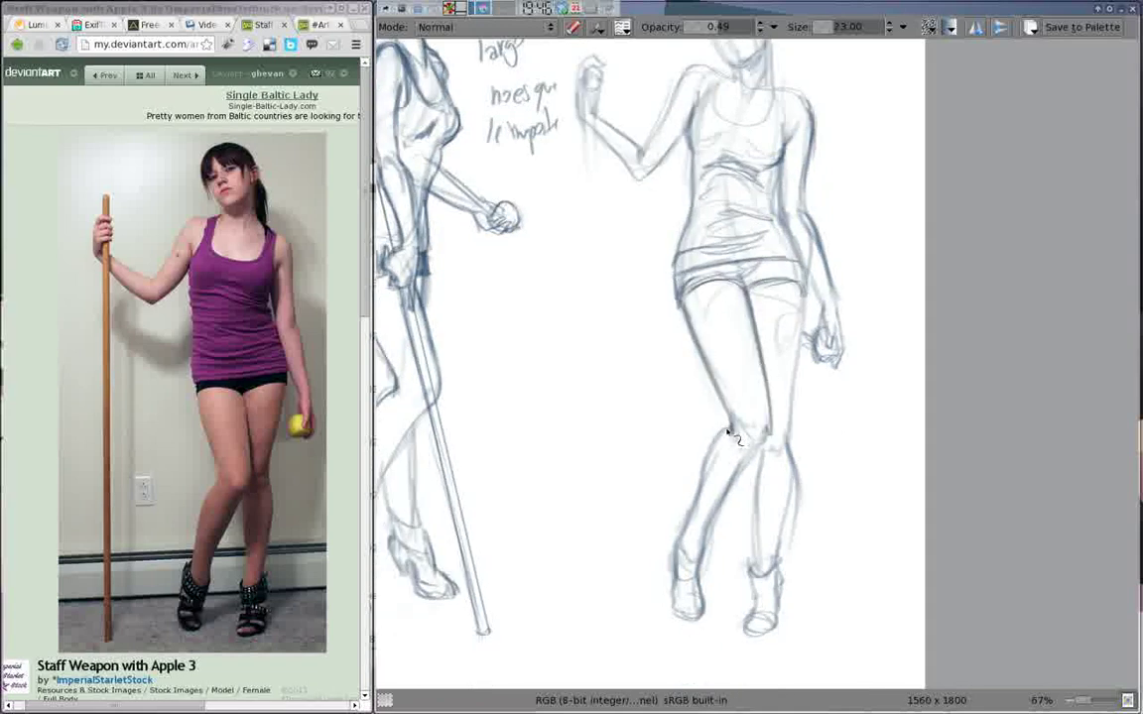
pyautogui.moveTo(768, 293); pyautogui.dragTo(751, 514)
pyautogui.moveTo(716, 397); pyautogui.dragTo(676, 515)
pyautogui.moveTo(722, 307); pyautogui.dragTo(694, 374)
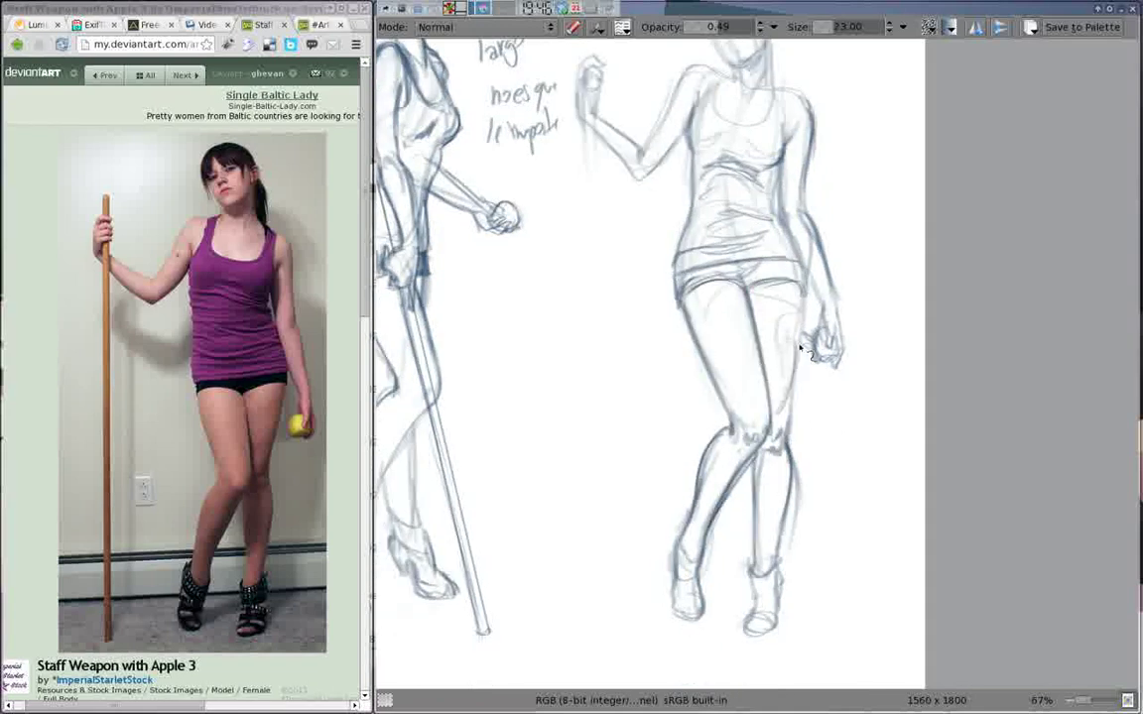
pyautogui.moveTo(734, 258); pyautogui.dragTo(699, 397)
pyautogui.scroll(1, 782, 349)
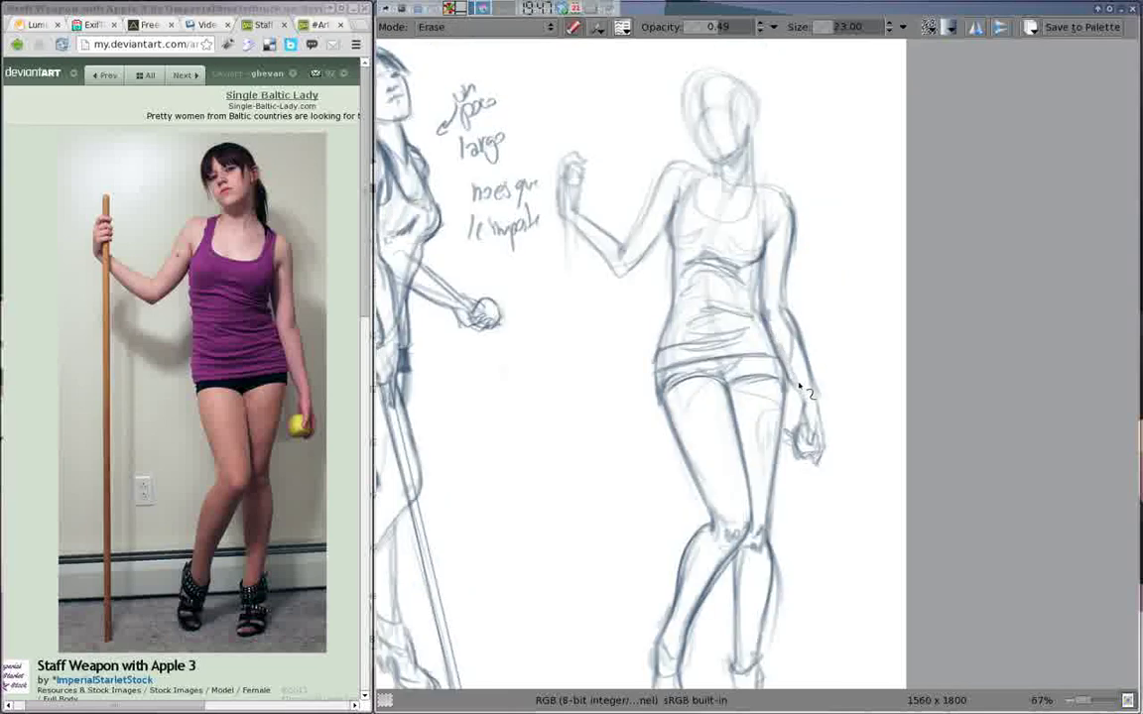
# With a smaller brush, trace the right tank-top strap and darken the hair
pyautogui.press('[')
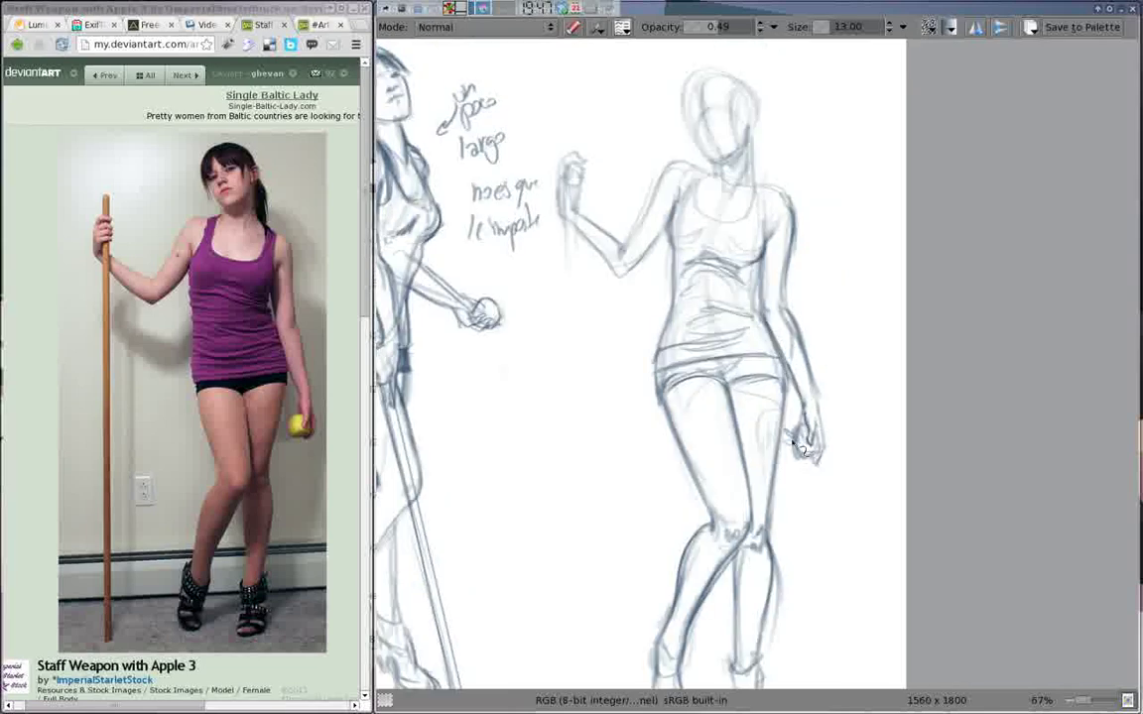
pyautogui.scroll(1, 807, 464)
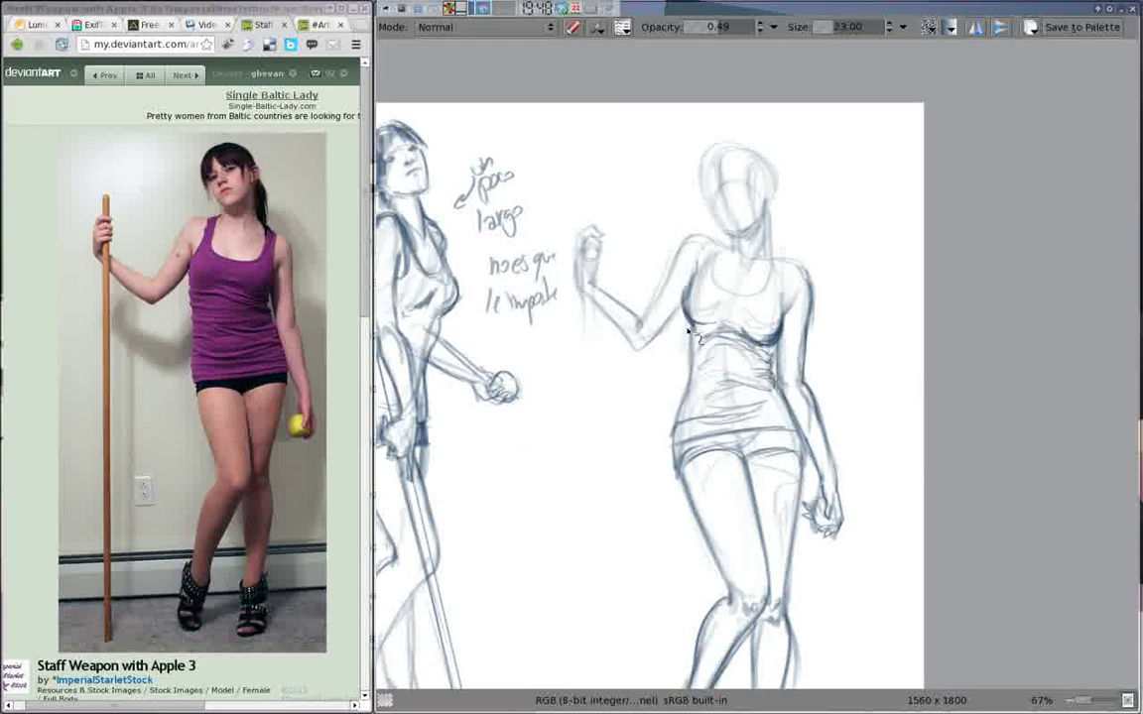
pyautogui.moveTo(783, 258); pyautogui.dragTo(785, 313)
pyautogui.press('[')
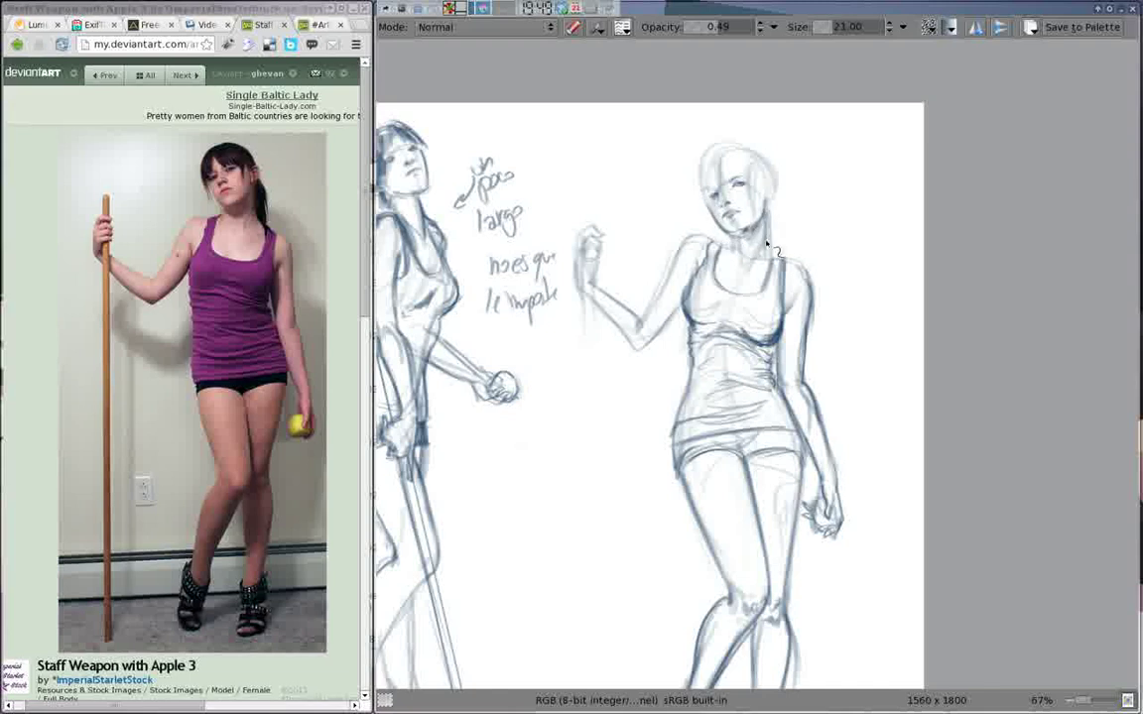
pyautogui.moveTo(751, 166)
pyautogui.mouseDown()
pyautogui.moveTo(762, 180)
pyautogui.moveTo(729, 171)
pyautogui.moveTo(773, 182)
pyautogui.moveTo(684, 164)
pyautogui.mouseUp()
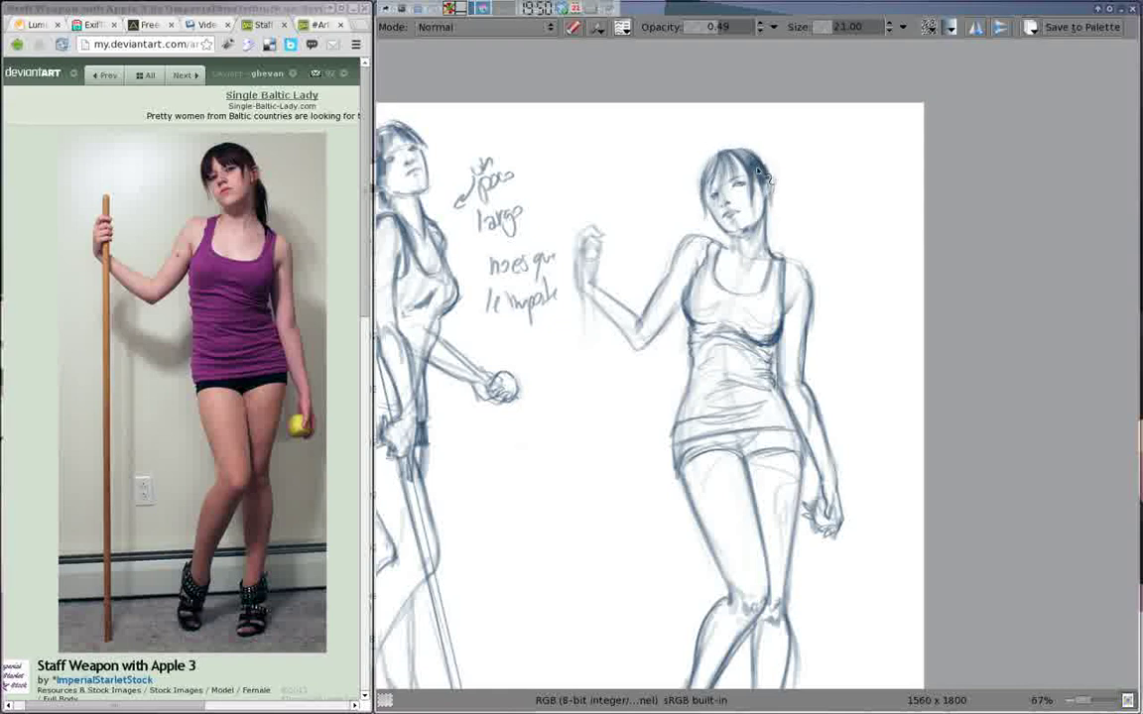
pyautogui.moveTo(769, 190)
pyautogui.mouseDown()
pyautogui.moveTo(724, 155)
pyautogui.moveTo(776, 248)
pyautogui.mouseUp()
pyautogui.press('[')
pyautogui.press('[')
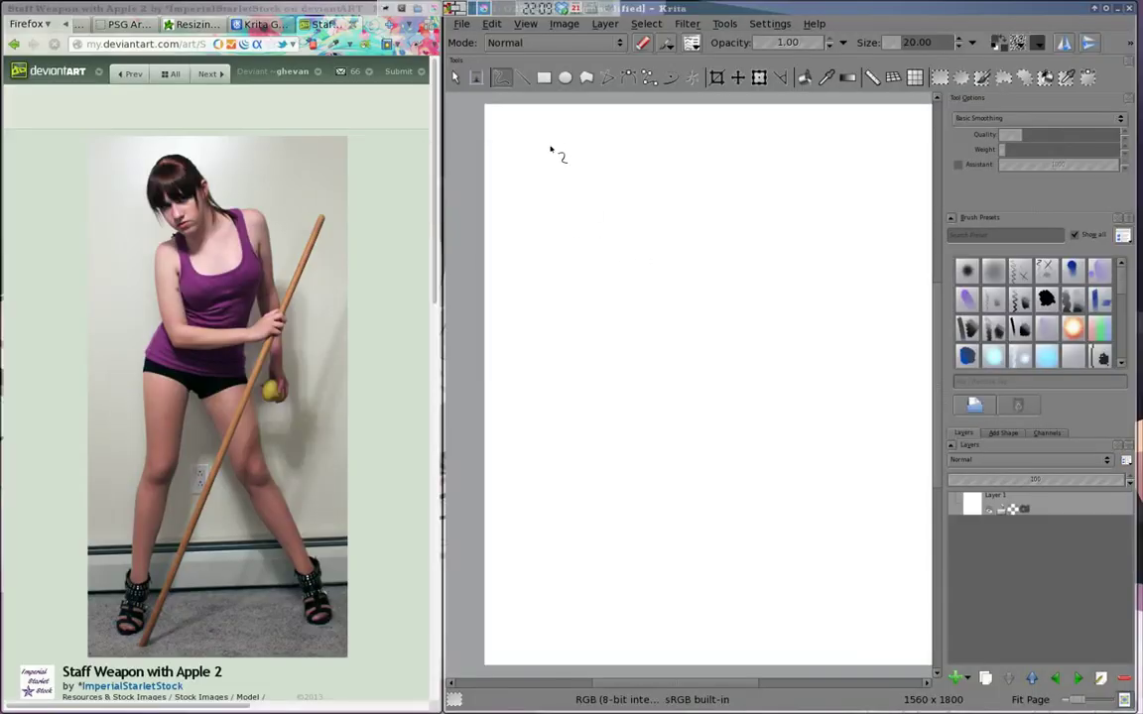
# Write the session title notes and underlined reference credit on the blank canvas
pyautogui.moveTo(540, 163); pyautogui.dragTo(797, 205)
pyautogui.moveTo(556, 256)
pyautogui.mouseDown()
pyautogui.moveTo(506, 388)
pyautogui.moveTo(717, 379)
pyautogui.moveTo(635, 466)
pyautogui.mouseUp()
pyautogui.click(770, 22)
# Choose a dark grey in Grayscale mode and fill the whole canvas with it
pyautogui.click(820, 411)
pyautogui.click(251, 410)
pyautogui.click(819, 411)
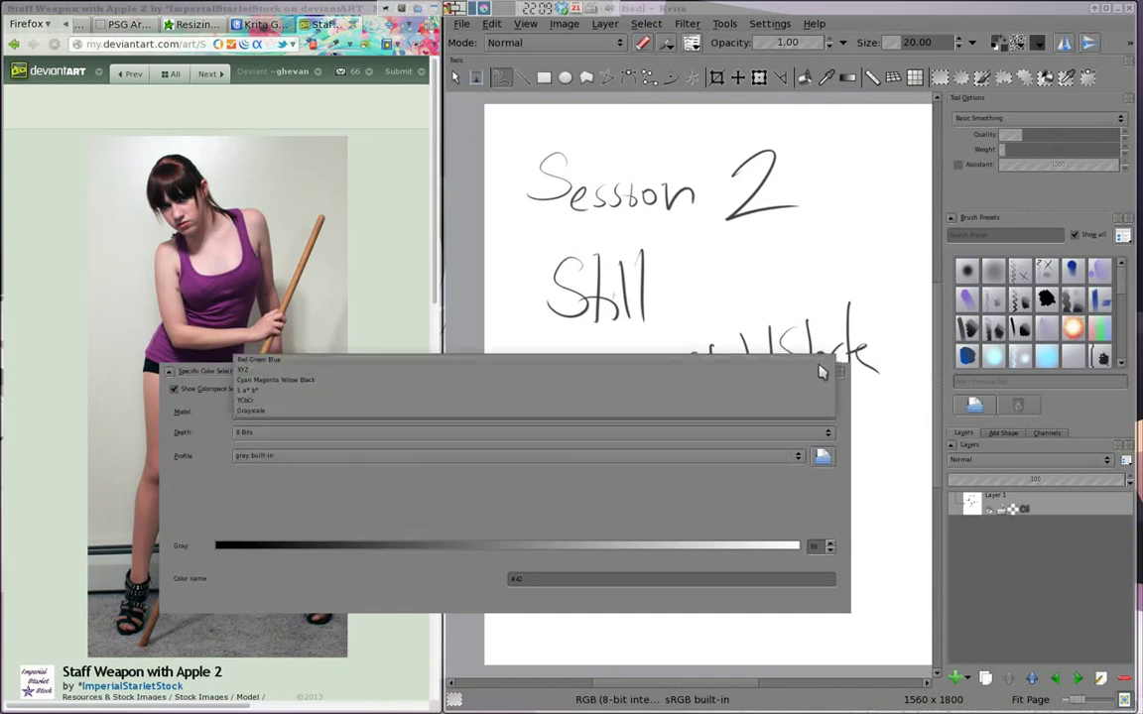
pyautogui.click(838, 371)
pyautogui.hotkey('shift', 'BackSpace')
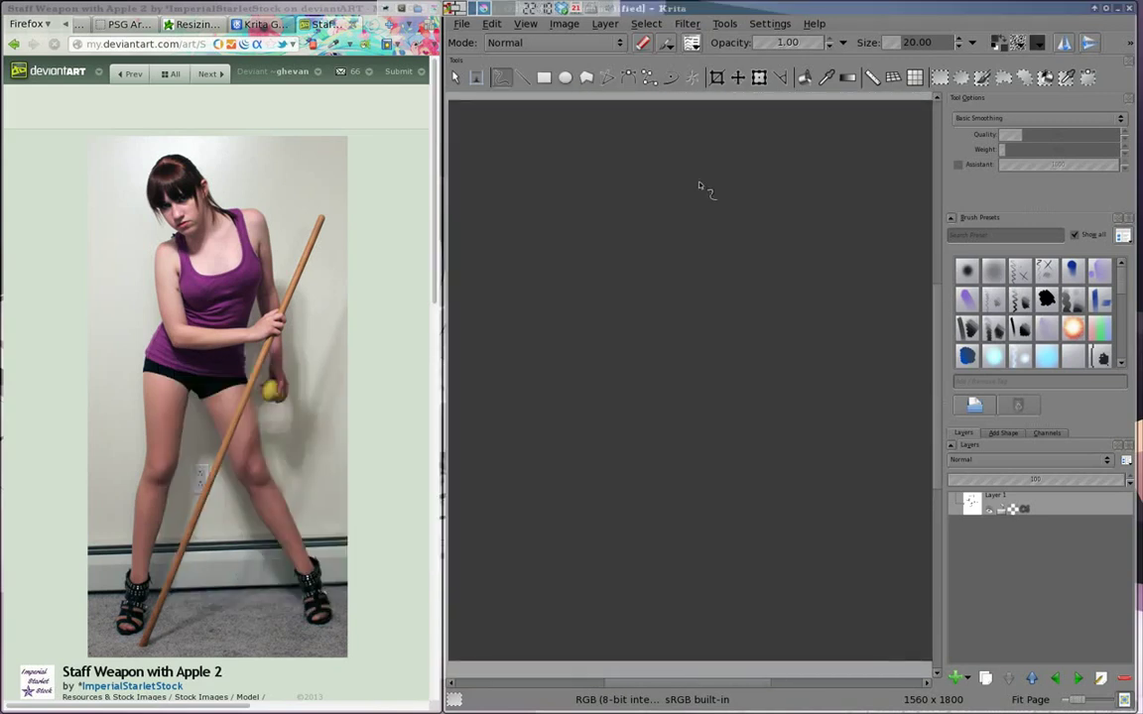
# In canvas-only mode, pick a light grey and paint the first bright shapes of the upper body
pyautogui.hotkey('shift', 'i')
pyautogui.press('Tab')
pyautogui.rightClick(709, 324)
pyautogui.hotkey('shift', 'i')
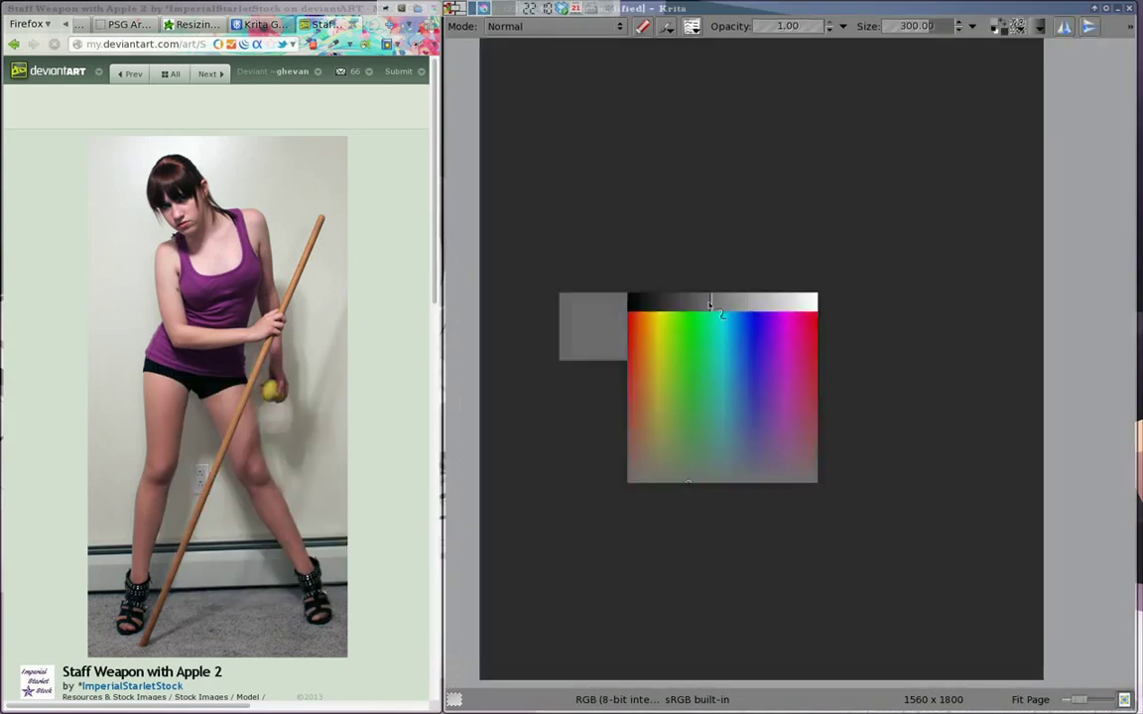
pyautogui.press('[')
pyautogui.press('[')
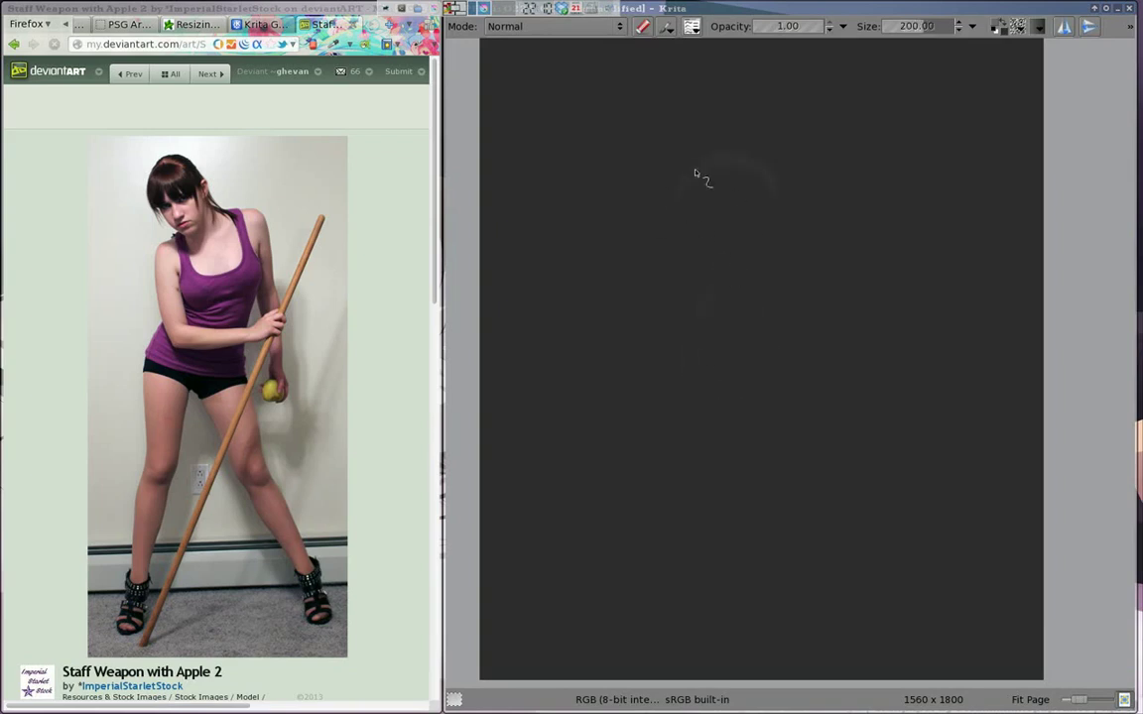
pyautogui.moveTo(738, 288); pyautogui.dragTo(684, 257)
pyautogui.press('[')
pyautogui.press('[')
pyautogui.press('[')
pyautogui.moveTo(712, 296)
pyautogui.mouseDown()
pyautogui.moveTo(732, 191)
pyautogui.moveTo(773, 187)
pyautogui.moveTo(794, 268)
pyautogui.mouseUp()
# Reshape the brush's pressure response curve and pick a new grey with a smaller brush
pyautogui.rightClick(791, 370)
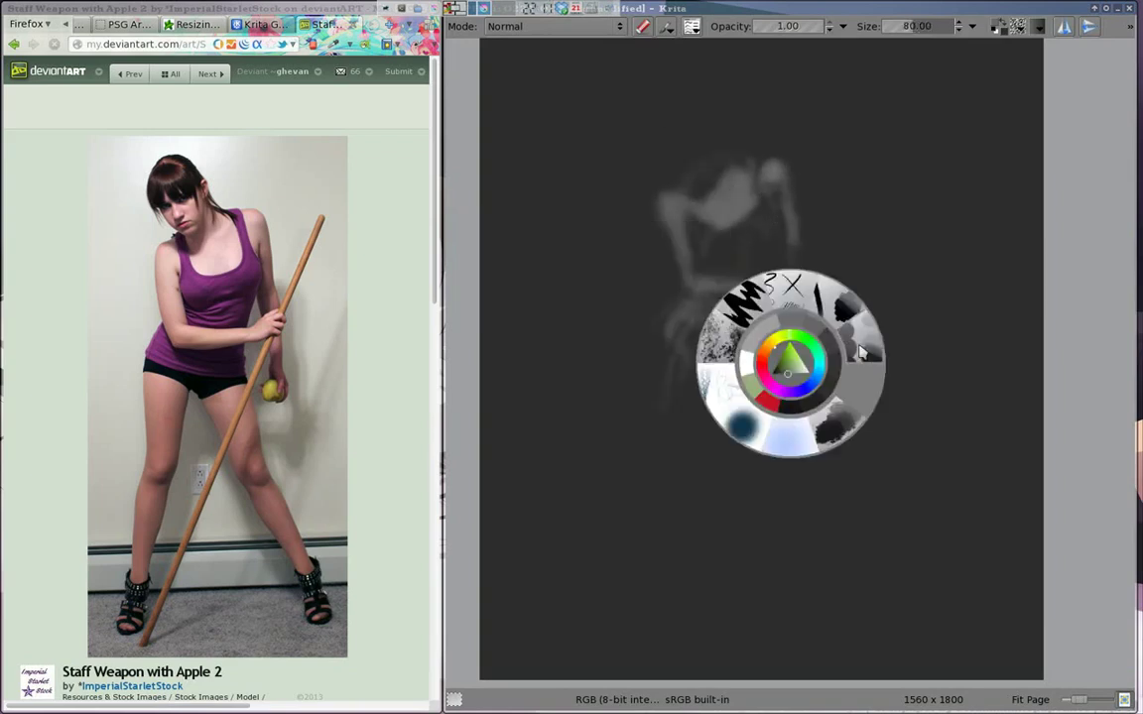
pyautogui.click(691, 26)
pyautogui.moveTo(779, 332)
pyautogui.mouseDown()
pyautogui.moveTo(805, 327)
pyautogui.moveTo(816, 282)
pyautogui.mouseUp()
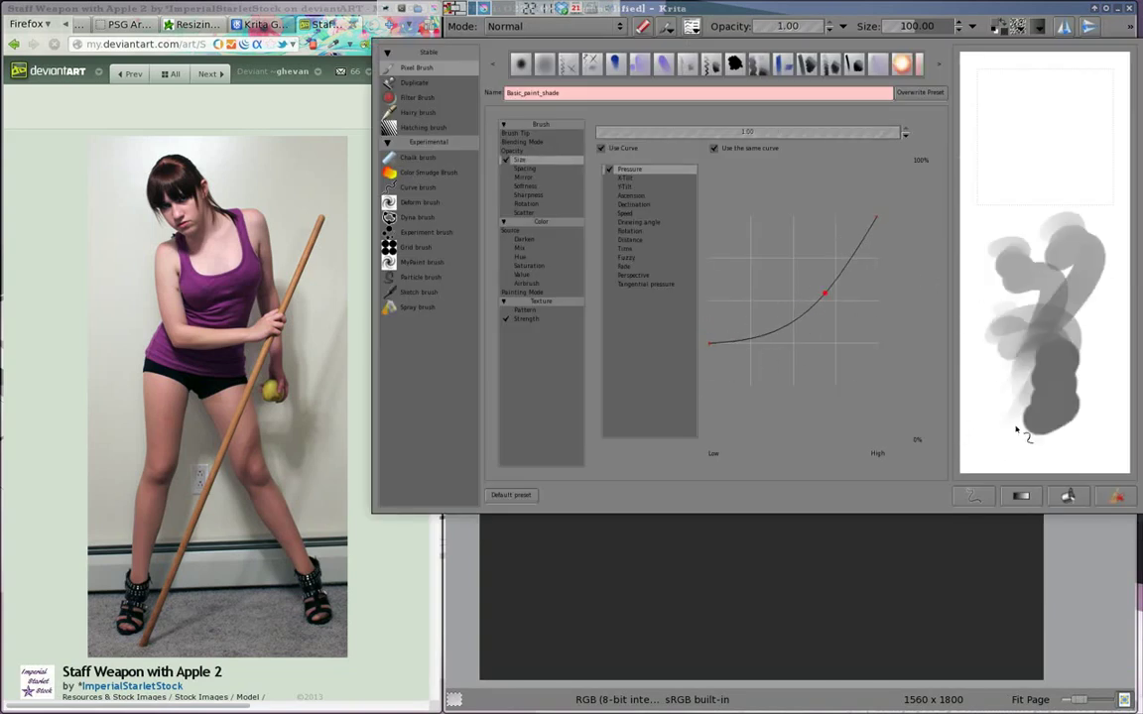
pyautogui.click(664, 344)
pyautogui.hotkey('shift', 'i')
pyautogui.press('[')
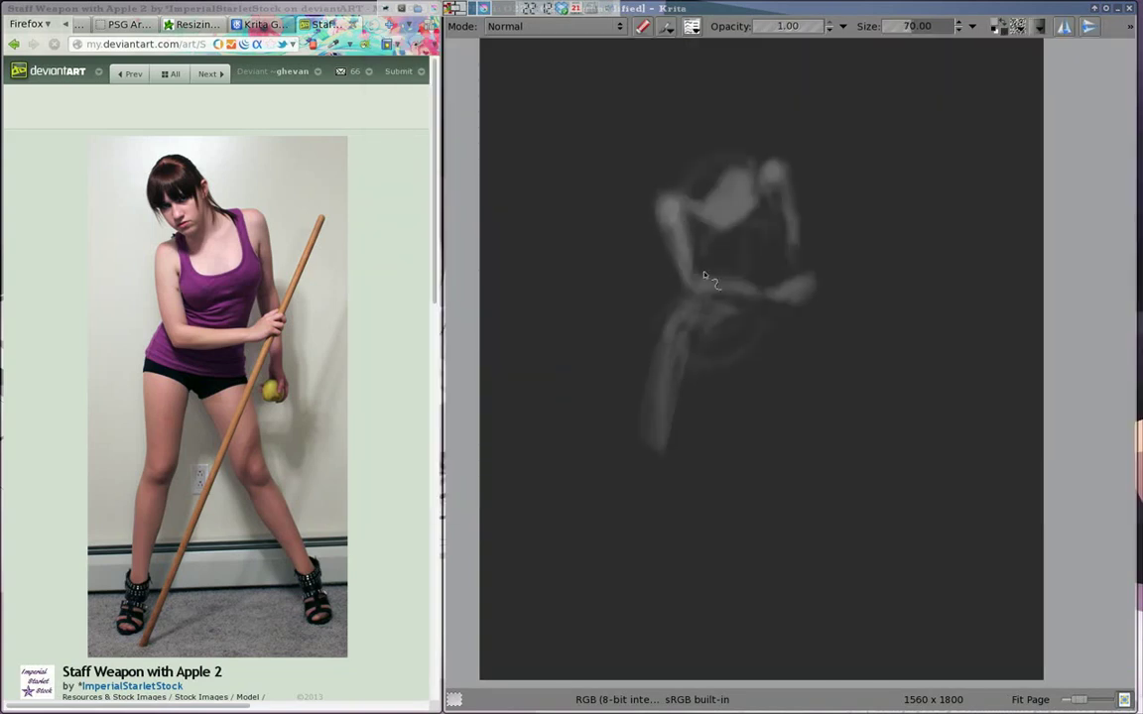
pyautogui.press('[')
pyautogui.press('[')
pyautogui.press('[')
# Block in the torso, both legs and foot in light grey
pyautogui.moveTo(722, 255); pyautogui.dragTo(748, 246)
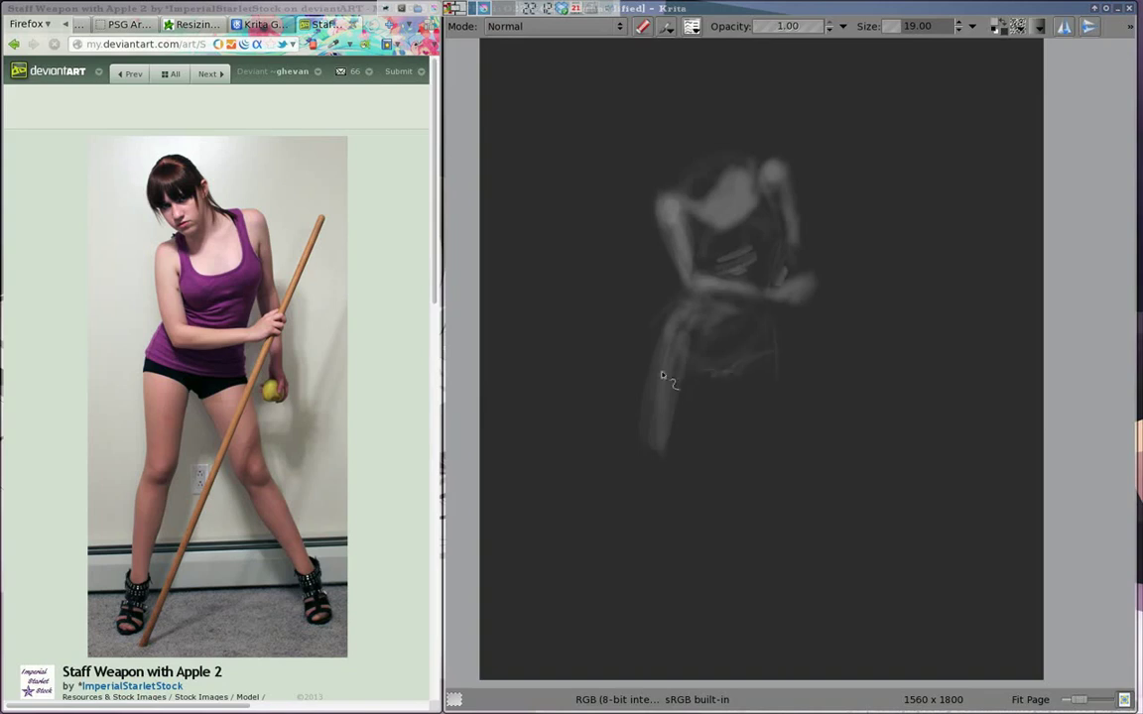
pyautogui.moveTo(662, 375); pyautogui.dragTo(667, 501)
pyautogui.hotkey('ctrl', 'z')
pyautogui.press(']')
pyautogui.press(']')
pyautogui.press(']')
pyautogui.moveTo(672, 359)
pyautogui.mouseDown()
pyautogui.moveTo(668, 507)
pyautogui.moveTo(620, 610)
pyautogui.moveTo(645, 541)
pyautogui.moveTo(637, 585)
pyautogui.mouseUp()
pyautogui.press(']')
pyautogui.press(']')
pyautogui.moveTo(684, 327); pyautogui.dragTo(823, 585)
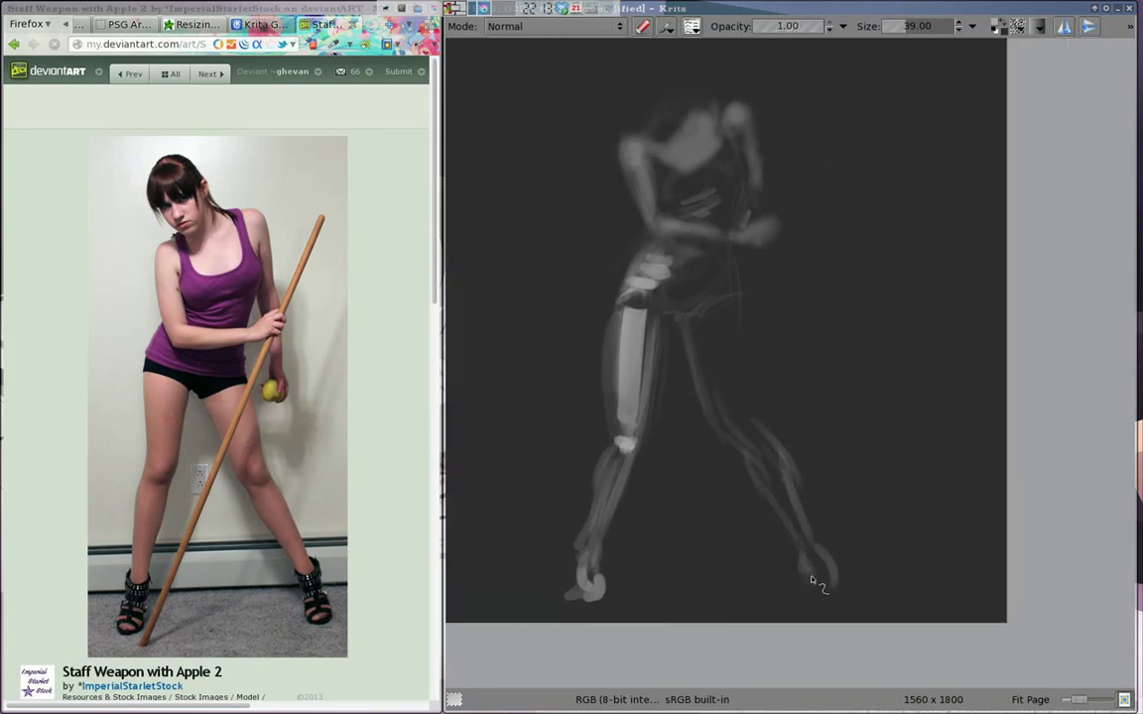
pyautogui.moveTo(714, 377); pyautogui.dragTo(747, 446)
pyautogui.moveTo(695, 313); pyautogui.dragTo(744, 437)
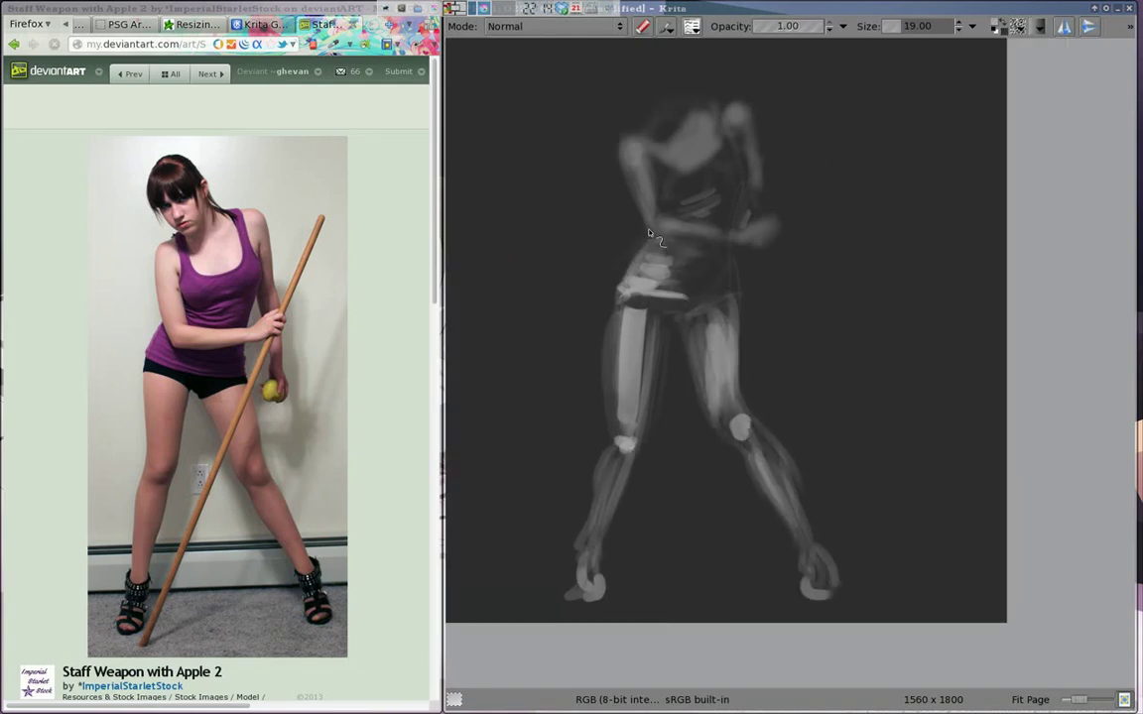
# Paint light grey down the arm and forearm and brighten the chest
pyautogui.moveTo(630, 144)
pyautogui.mouseDown()
pyautogui.moveTo(642, 194)
pyautogui.moveTo(675, 228)
pyautogui.moveTo(747, 238)
pyautogui.mouseUp()
pyautogui.press(']')
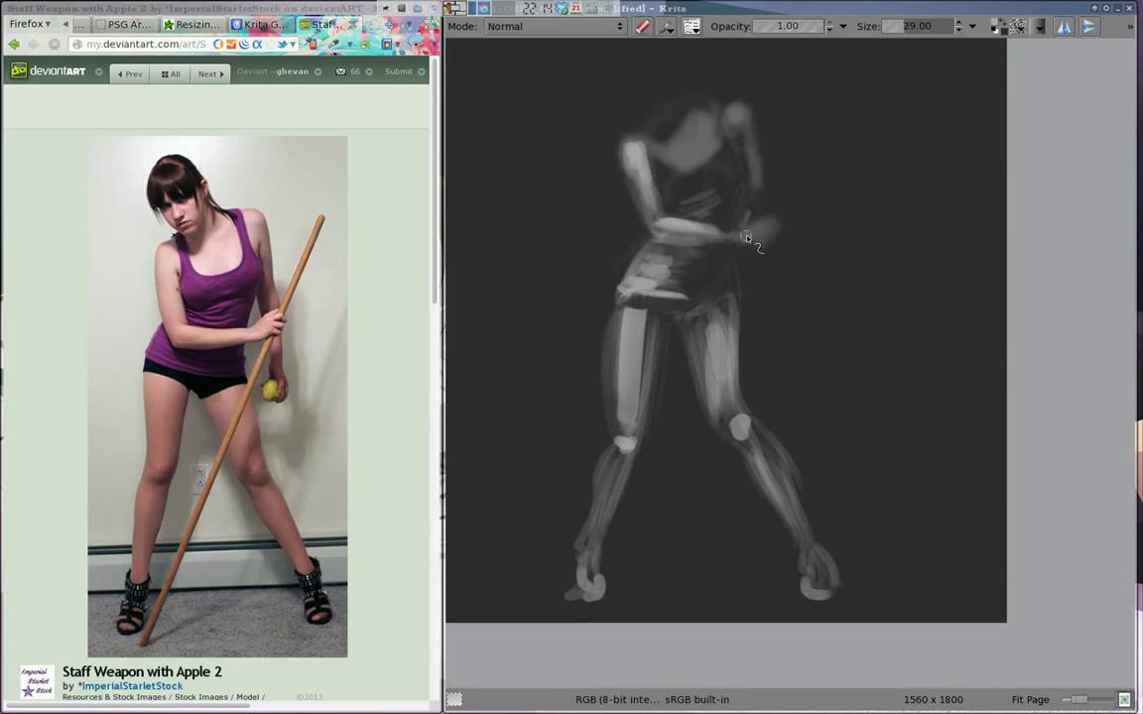
pyautogui.moveTo(693, 210)
pyautogui.mouseDown()
pyautogui.moveTo(722, 227)
pyautogui.moveTo(657, 226)
pyautogui.mouseUp()
pyautogui.press(']')
pyautogui.moveTo(736, 105); pyautogui.dragTo(757, 182)
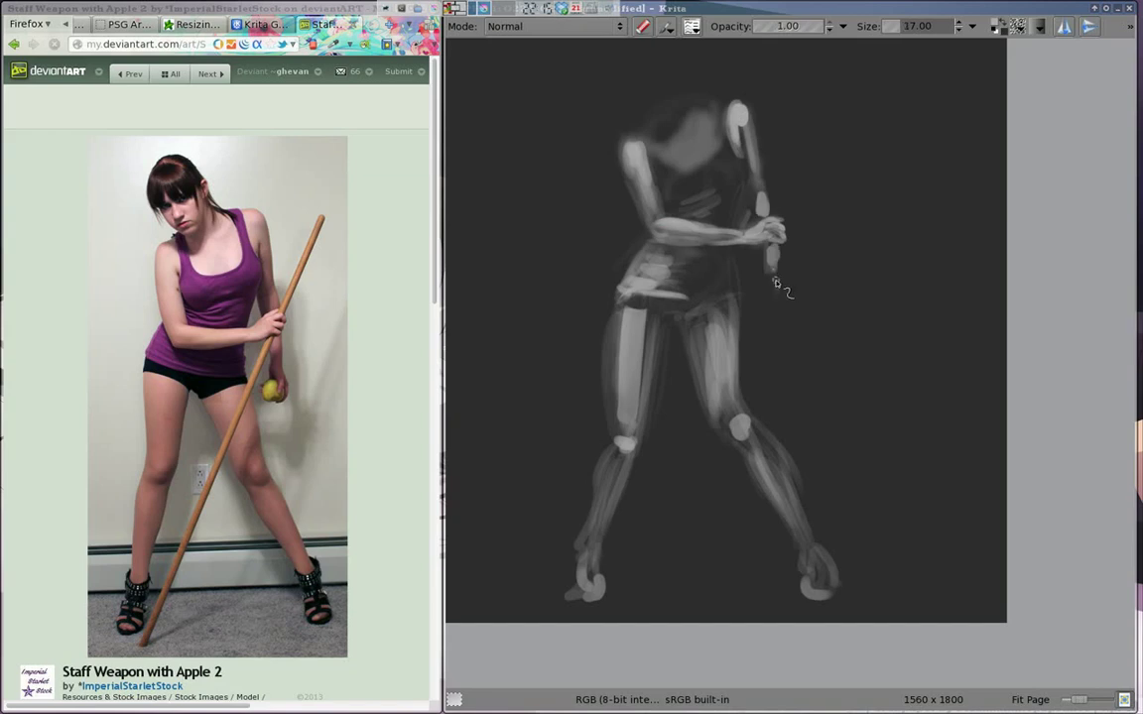
pyautogui.moveTo(688, 206); pyautogui.dragTo(682, 292)
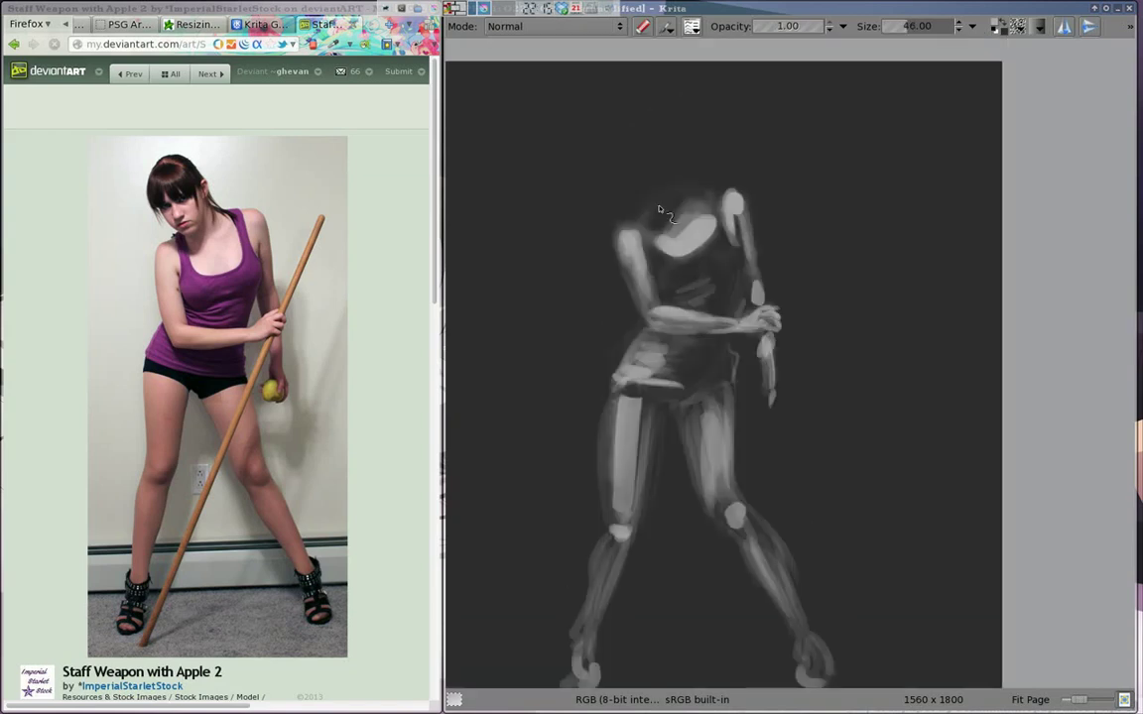
pyautogui.press(']')
pyautogui.press(']')
pyautogui.press(']')
pyautogui.moveTo(680, 203)
pyautogui.mouseDown()
pyautogui.moveTo(700, 233)
pyautogui.moveTo(730, 239)
pyautogui.mouseUp()
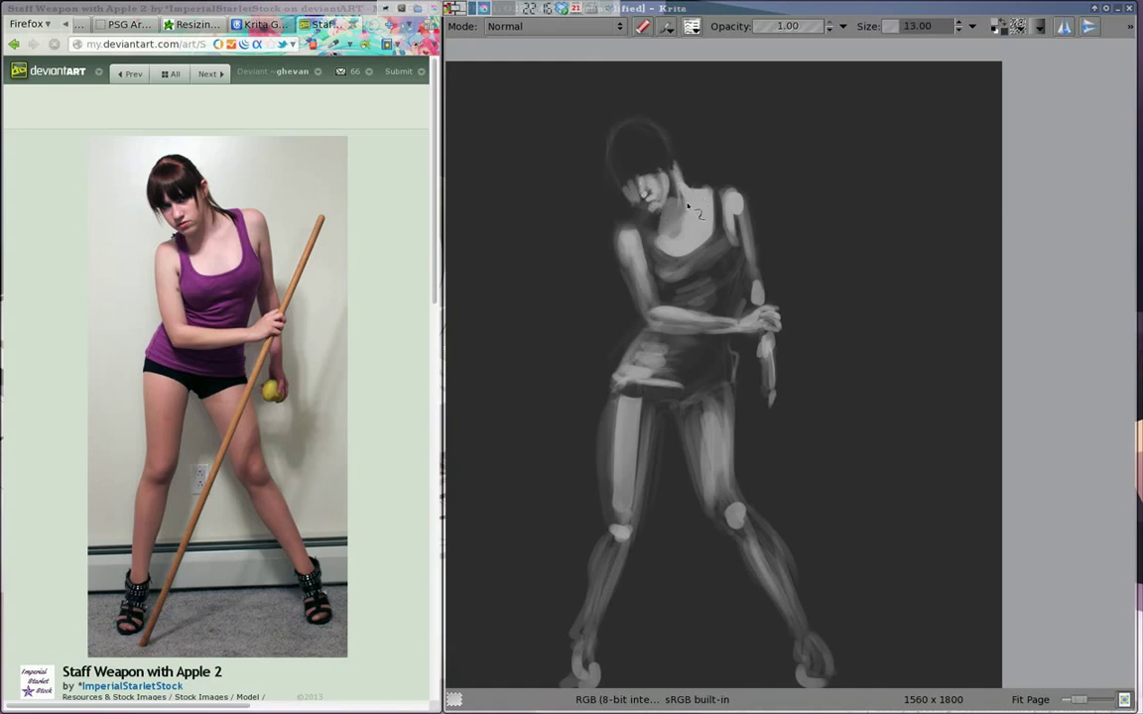
pyautogui.hotkey('shift', 'i')
# Glaze light grey highlights over the face, chest, legs, thighs and hips
pyautogui.click(791, 299)
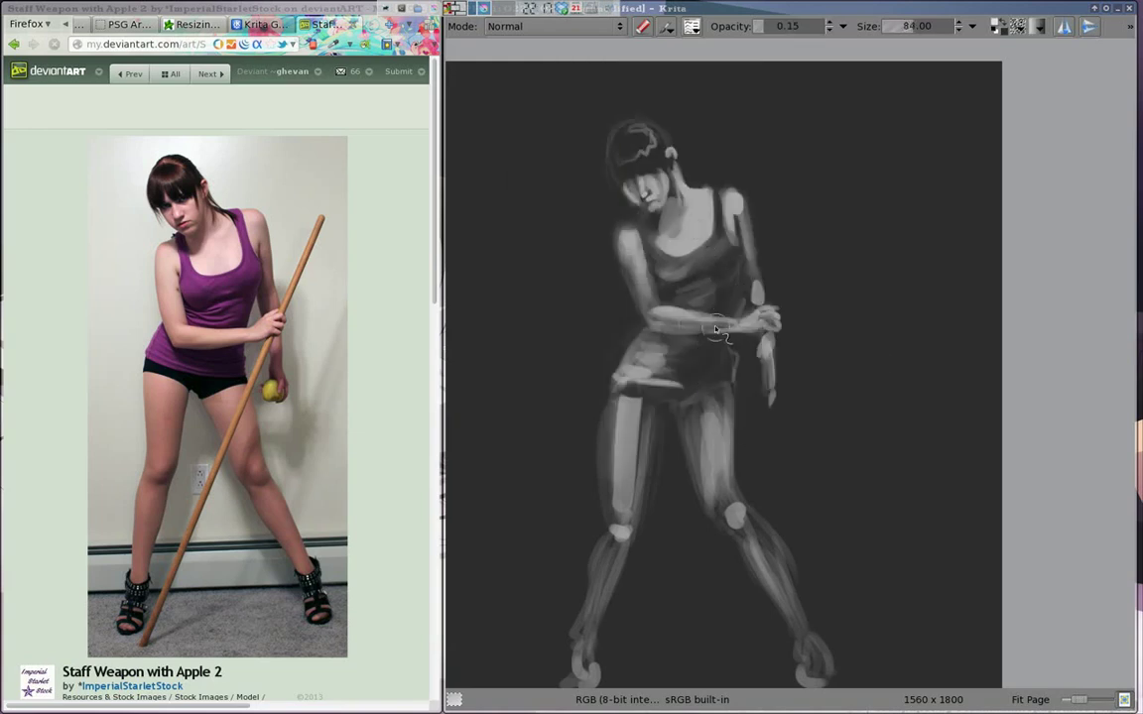
pyautogui.moveTo(635, 198); pyautogui.dragTo(624, 245)
pyautogui.moveTo(675, 277)
pyautogui.mouseDown()
pyautogui.moveTo(645, 298)
pyautogui.moveTo(607, 475)
pyautogui.mouseUp()
pyautogui.scroll(-2, 595, 397)
pyautogui.press(']')
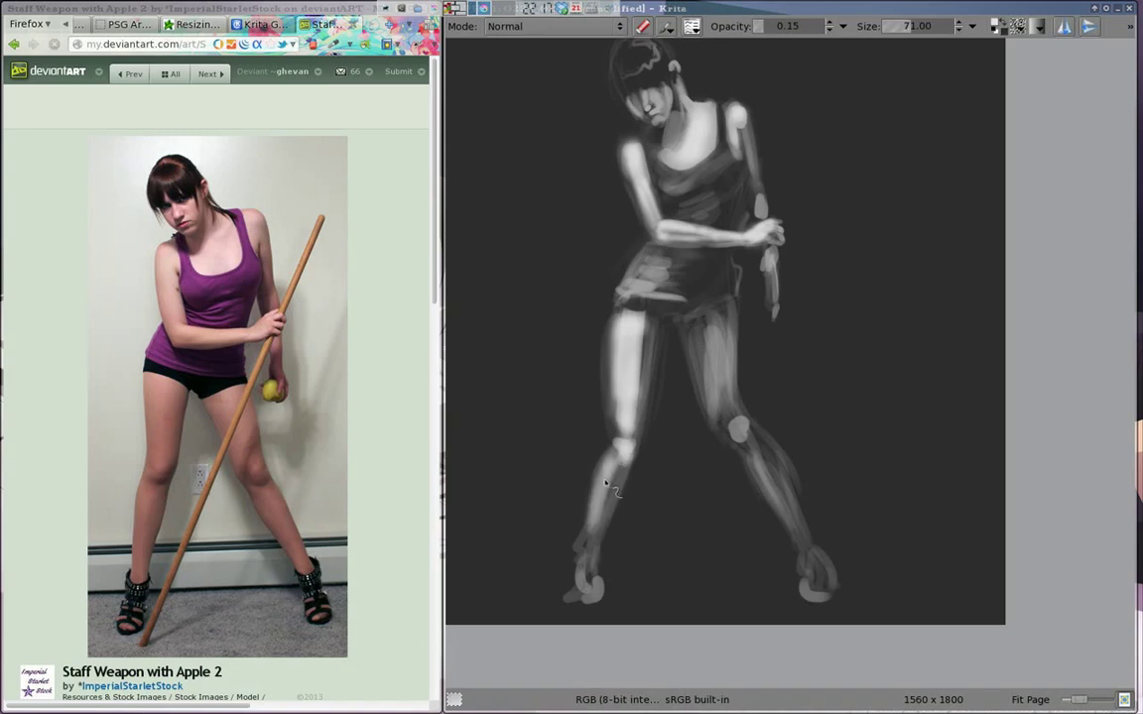
pyautogui.moveTo(756, 424); pyautogui.dragTo(707, 326)
pyautogui.moveTo(645, 287); pyautogui.dragTo(635, 362)
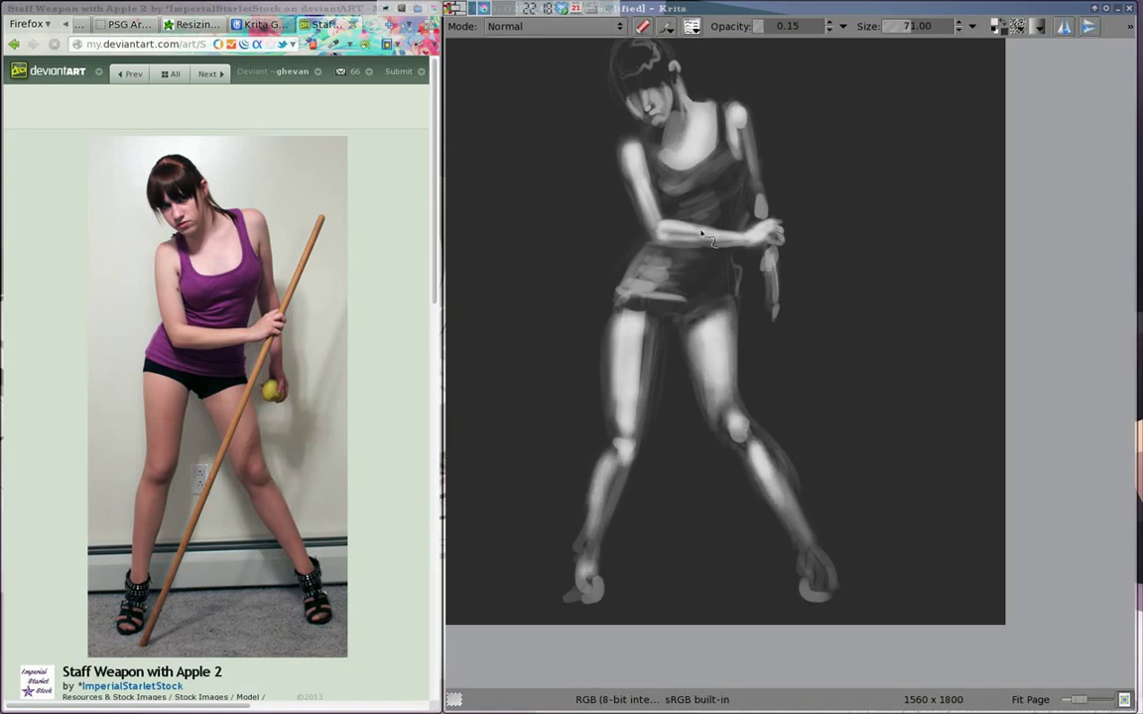
pyautogui.press('[')
pyautogui.press('[')
pyautogui.press('[')
pyautogui.moveTo(638, 278)
pyautogui.mouseDown()
pyautogui.moveTo(770, 271)
pyautogui.moveTo(761, 327)
pyautogui.mouseUp()
# At lower opacity, brighten the chest, shoulder and face, then restore opacity
pyautogui.press('i')
pyautogui.press(']')
pyautogui.press(']')
pyautogui.press(']')
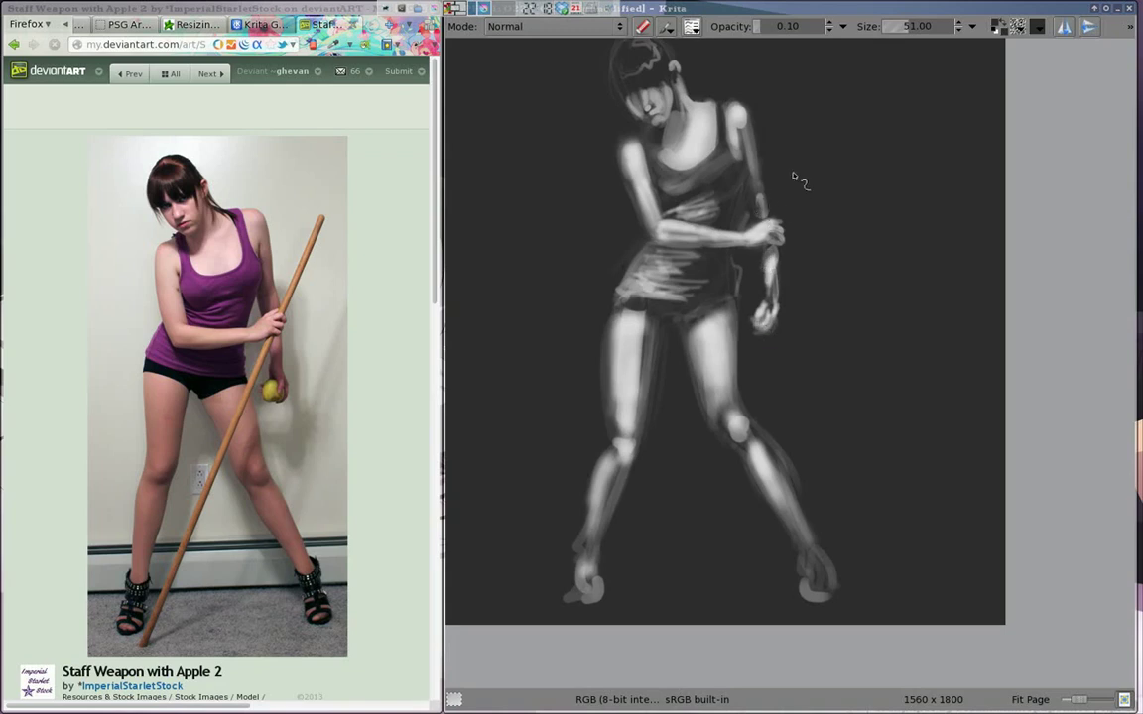
pyautogui.moveTo(685, 177); pyautogui.dragTo(683, 208)
pyautogui.moveTo(675, 97); pyautogui.dragTo(643, 196)
pyautogui.press('o')
pyautogui.press('o')
pyautogui.press('o')
pyautogui.press('[')
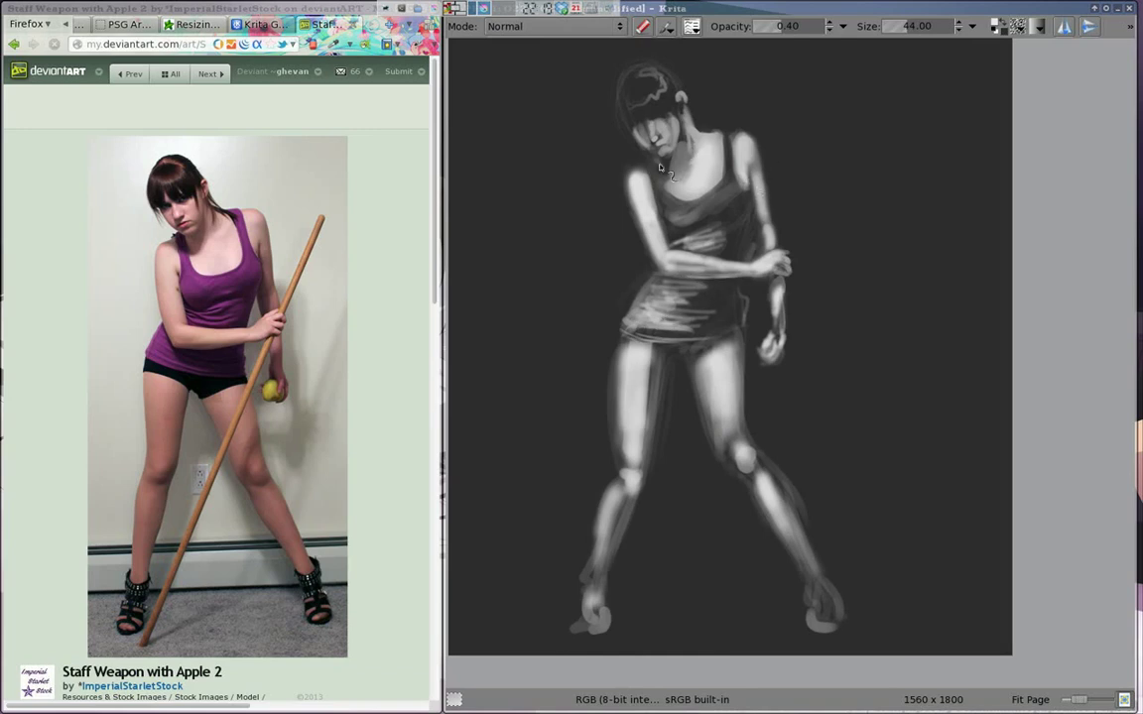
# Paint the long staff diagonally across her body on a rotated canvas, then darken the hips
pyautogui.press(']')
pyautogui.press(']')
pyautogui.scroll(1, 755, 485)
pyautogui.moveTo(774, 293); pyautogui.dragTo(735, 426)
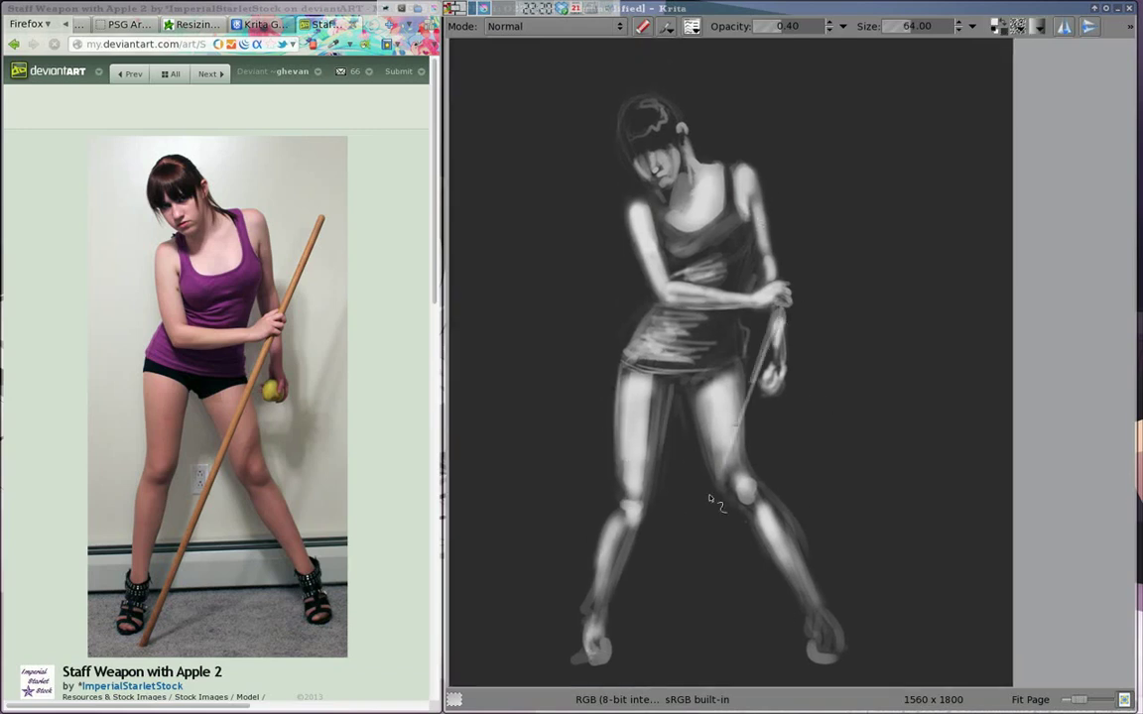
pyautogui.hotkey('ctrl', ']')
pyautogui.hotkey('ctrl', ']')
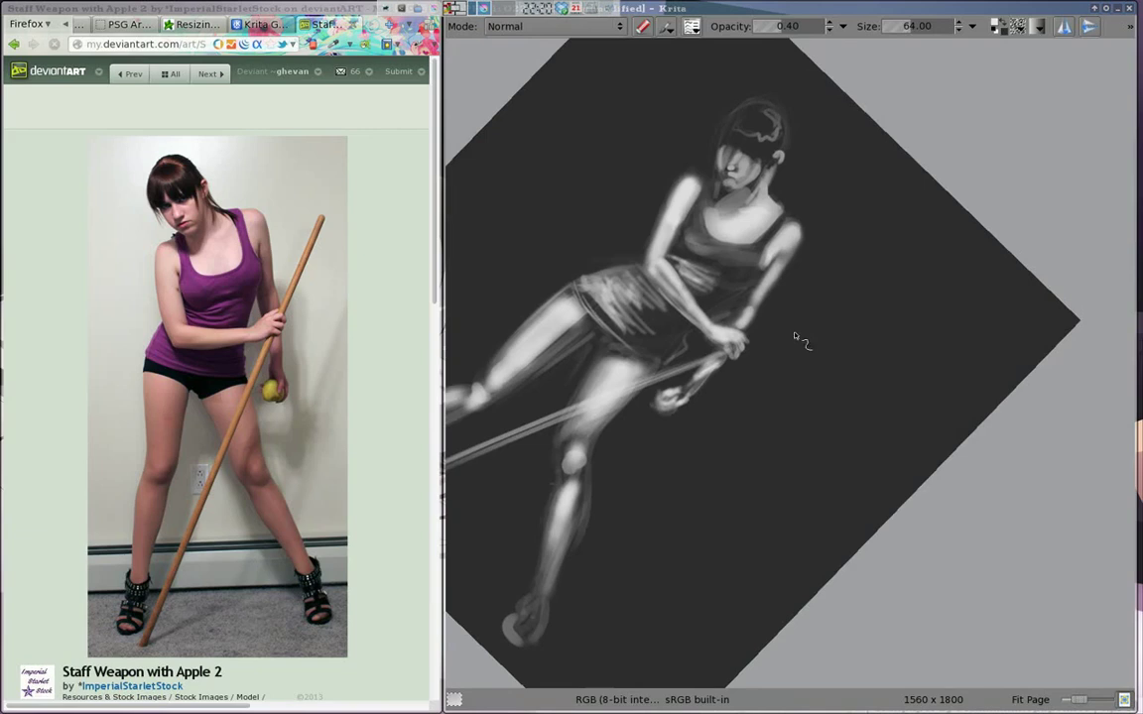
pyautogui.moveTo(714, 299); pyautogui.dragTo(927, 281)
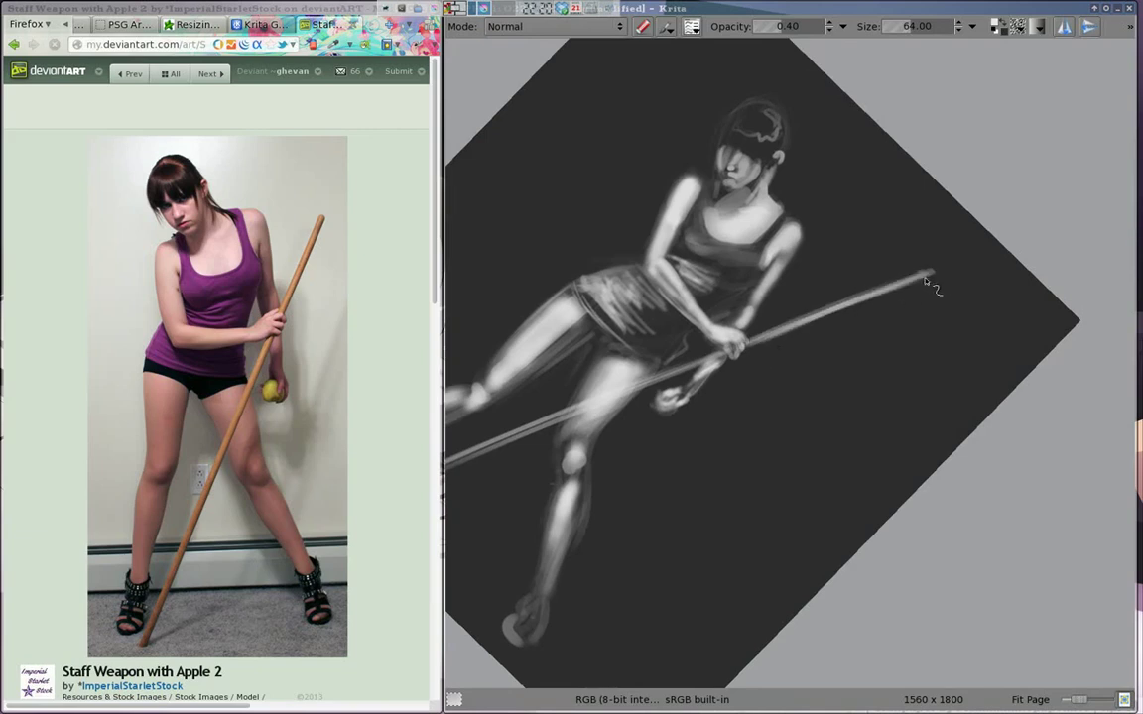
pyautogui.press('5')
pyautogui.press('/')
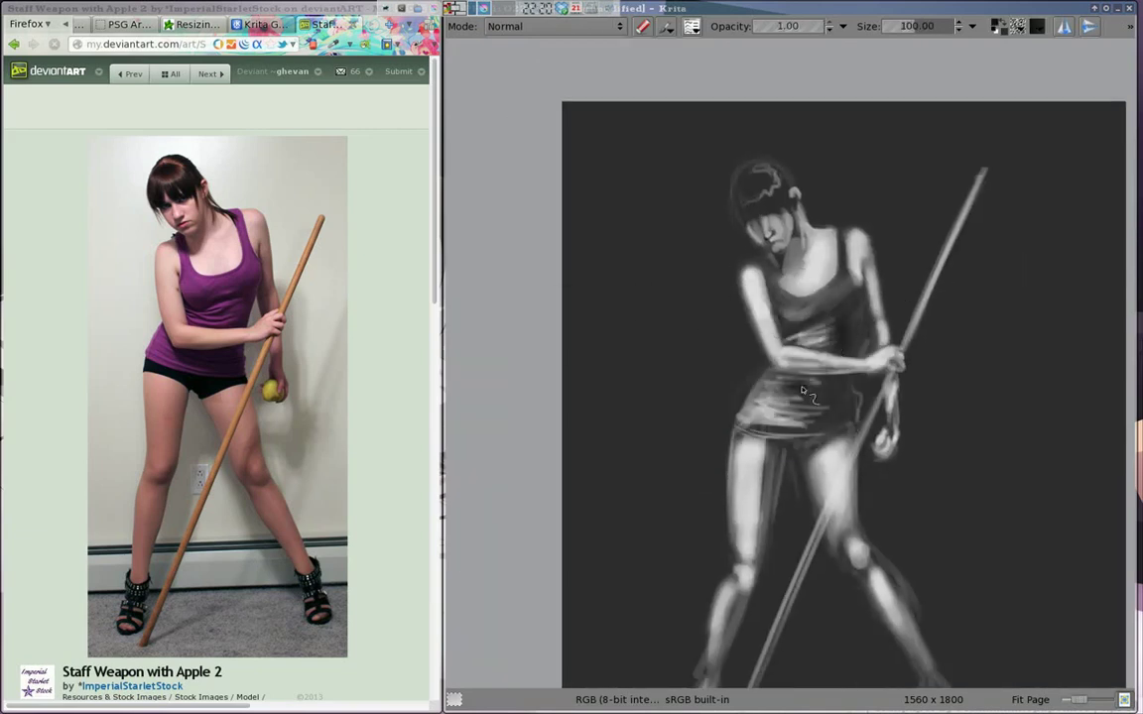
pyautogui.press('/')
pyautogui.moveTo(739, 428); pyautogui.dragTo(784, 437)
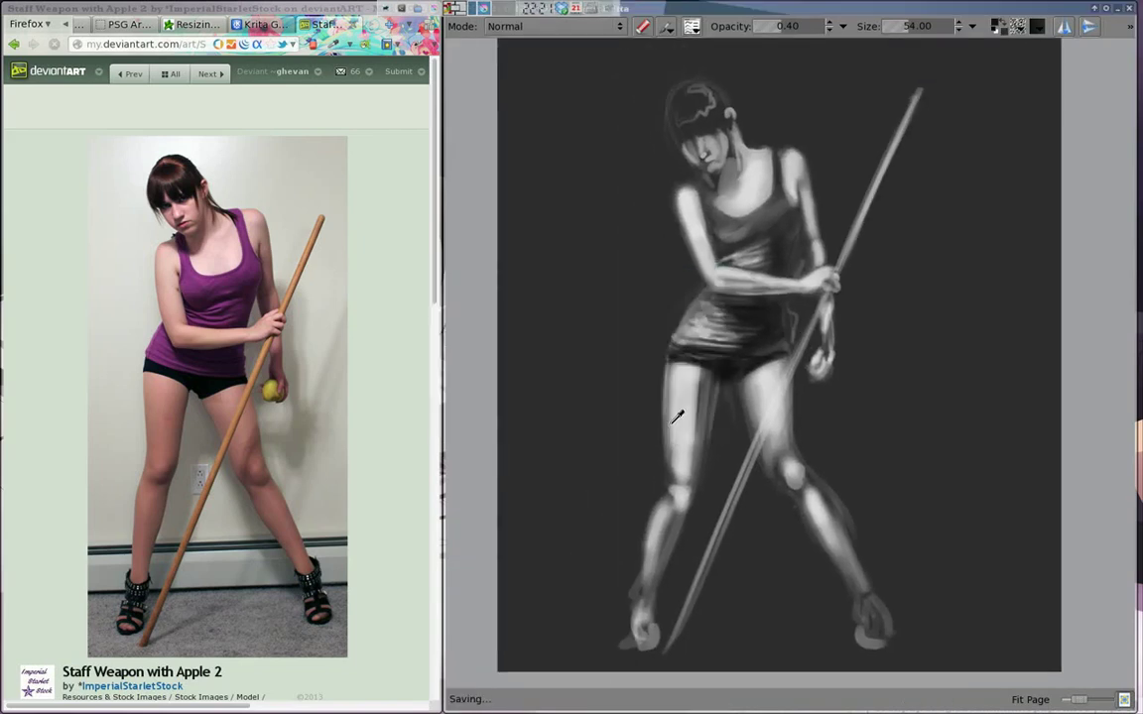
# Bring up the next reference and block in grey head, torso, hips and legs
pyautogui.click(214, 81)
pyautogui.press('/')
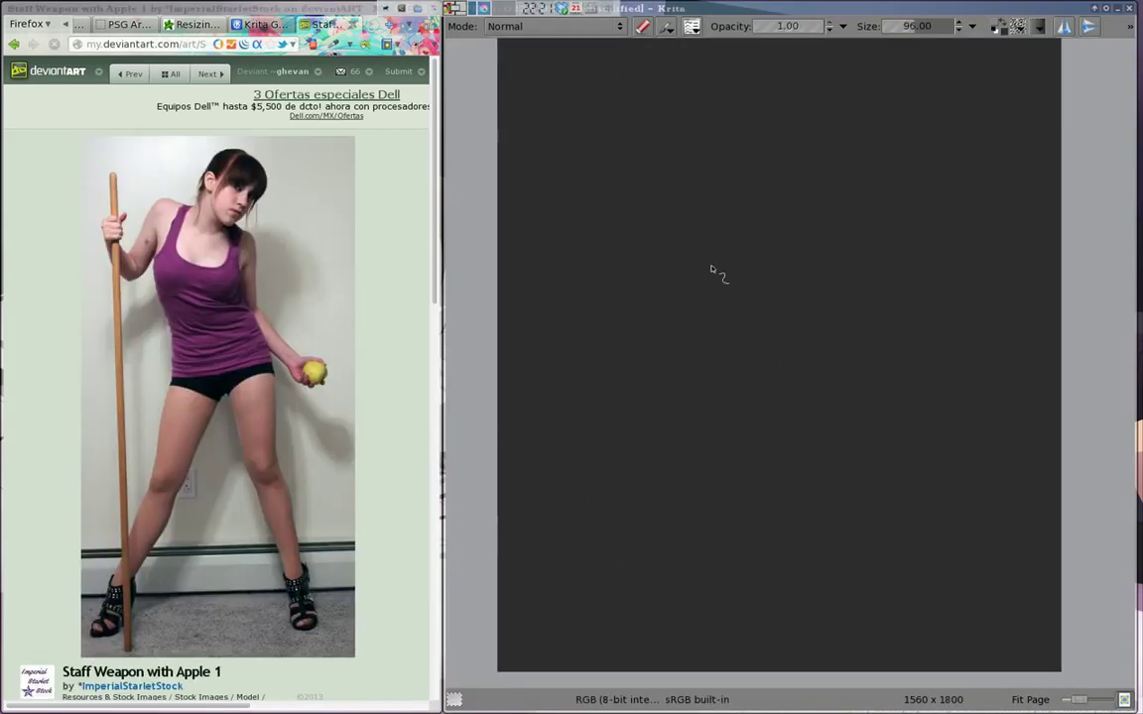
pyautogui.moveTo(739, 243)
pyautogui.mouseDown()
pyautogui.moveTo(709, 220)
pyautogui.moveTo(744, 298)
pyautogui.mouseUp()
pyautogui.moveTo(734, 198); pyautogui.dragTo(774, 327)
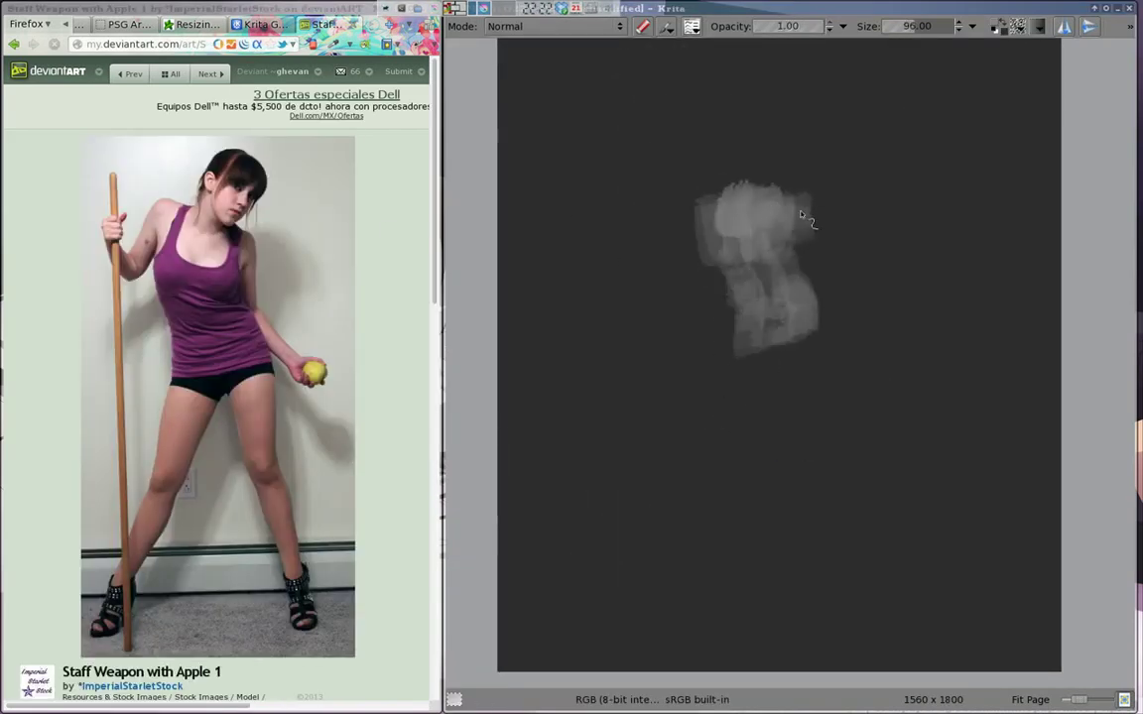
pyautogui.moveTo(813, 288); pyautogui.dragTo(848, 340)
pyautogui.moveTo(754, 288); pyautogui.dragTo(742, 376)
pyautogui.moveTo(764, 328); pyautogui.dragTo(811, 454)
pyautogui.moveTo(793, 397); pyautogui.dragTo(867, 549)
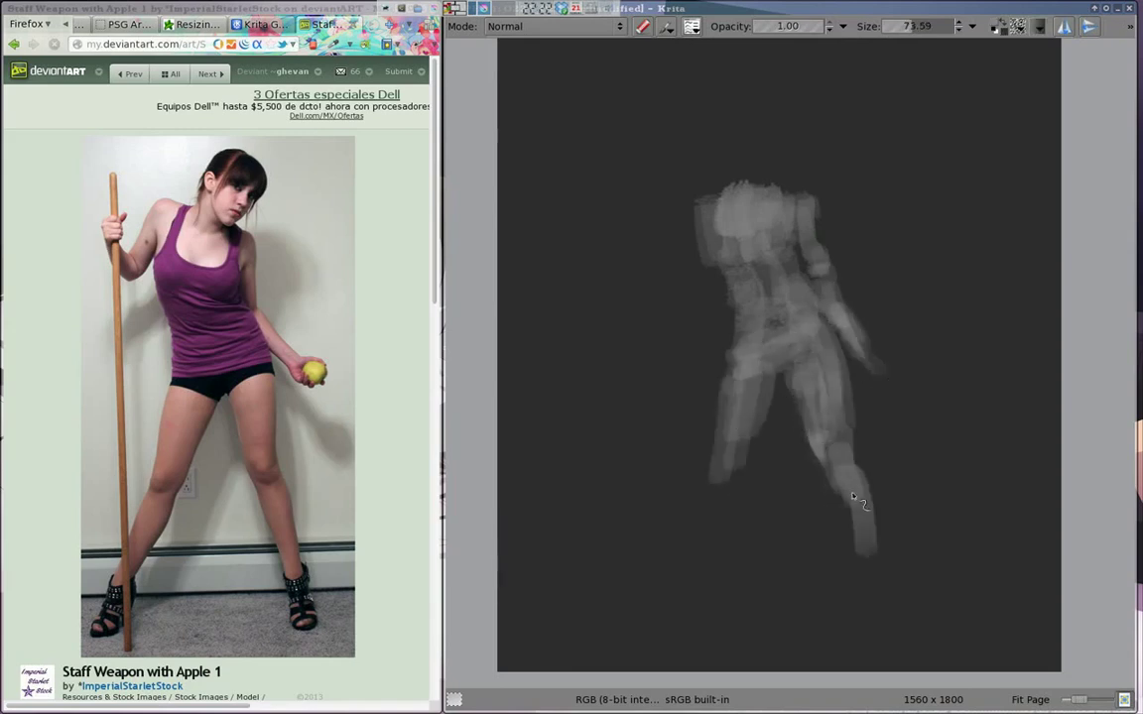
pyautogui.moveTo(843, 476); pyautogui.dragTo(873, 605)
# Paint the left leg reaching down-left, the raised arm and a longer neck
pyautogui.moveTo(685, 357); pyautogui.dragTo(615, 464)
pyautogui.moveTo(670, 417)
pyautogui.mouseDown()
pyautogui.moveTo(620, 514)
pyautogui.moveTo(580, 550)
pyautogui.mouseUp()
pyautogui.scroll(1, 757, 339)
pyautogui.moveTo(714, 248); pyautogui.dragTo(610, 219)
pyautogui.moveTo(645, 317); pyautogui.dragTo(615, 233)
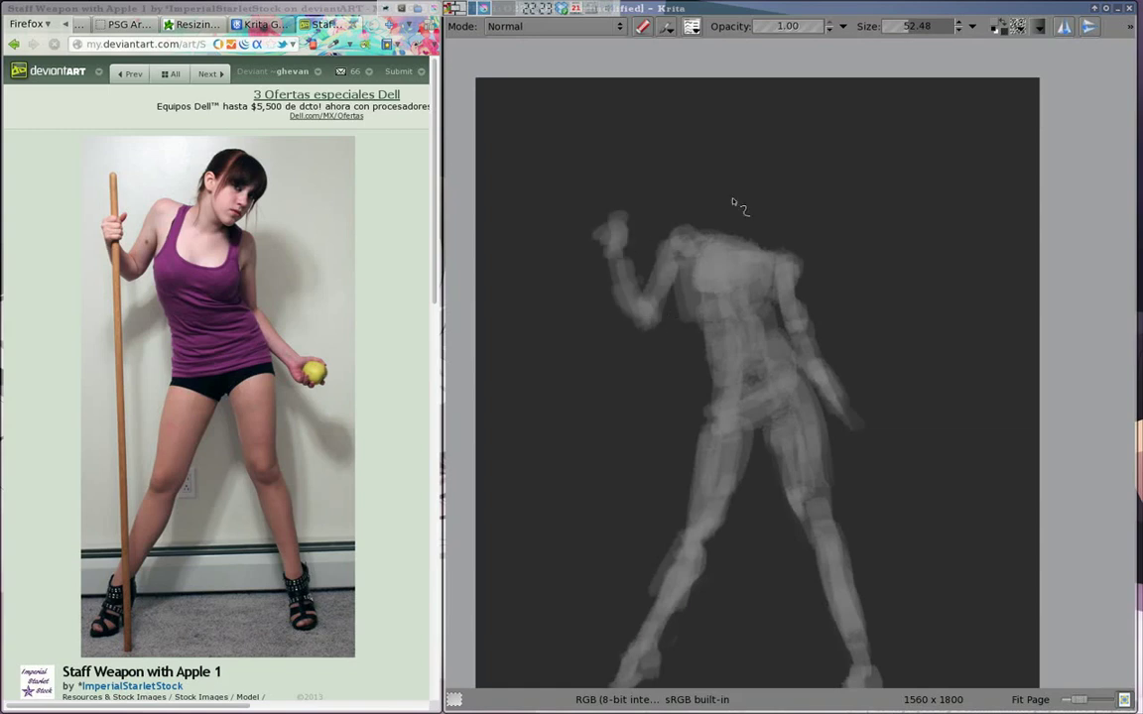
pyautogui.moveTo(739, 203)
pyautogui.mouseDown()
pyautogui.moveTo(734, 239)
pyautogui.moveTo(731, 115)
pyautogui.mouseUp()
pyautogui.scroll(-1, 731, 115)
# Brighten the chest, shoulders, right forearm, left thigh and right shin to the foot
pyautogui.moveTo(701, 235)
pyautogui.mouseDown()
pyautogui.moveTo(701, 222)
pyautogui.moveTo(645, 238)
pyautogui.mouseUp()
pyautogui.moveTo(764, 218); pyautogui.dragTo(769, 253)
pyautogui.moveTo(793, 317); pyautogui.dragTo(858, 377)
pyautogui.moveTo(801, 342); pyautogui.dragTo(850, 399)
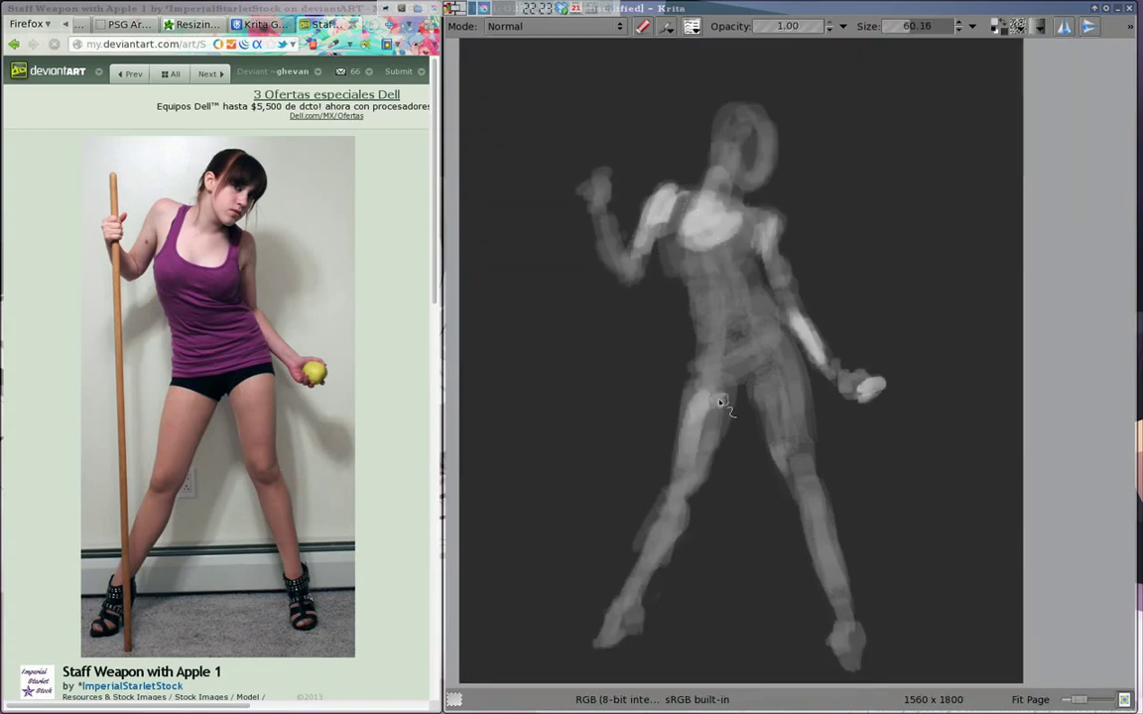
pyautogui.moveTo(605, 462); pyautogui.dragTo(641, 378)
pyautogui.moveTo(714, 426)
pyautogui.mouseDown()
pyautogui.moveTo(655, 535)
pyautogui.moveTo(725, 454)
pyautogui.moveTo(621, 482)
pyautogui.mouseUp()
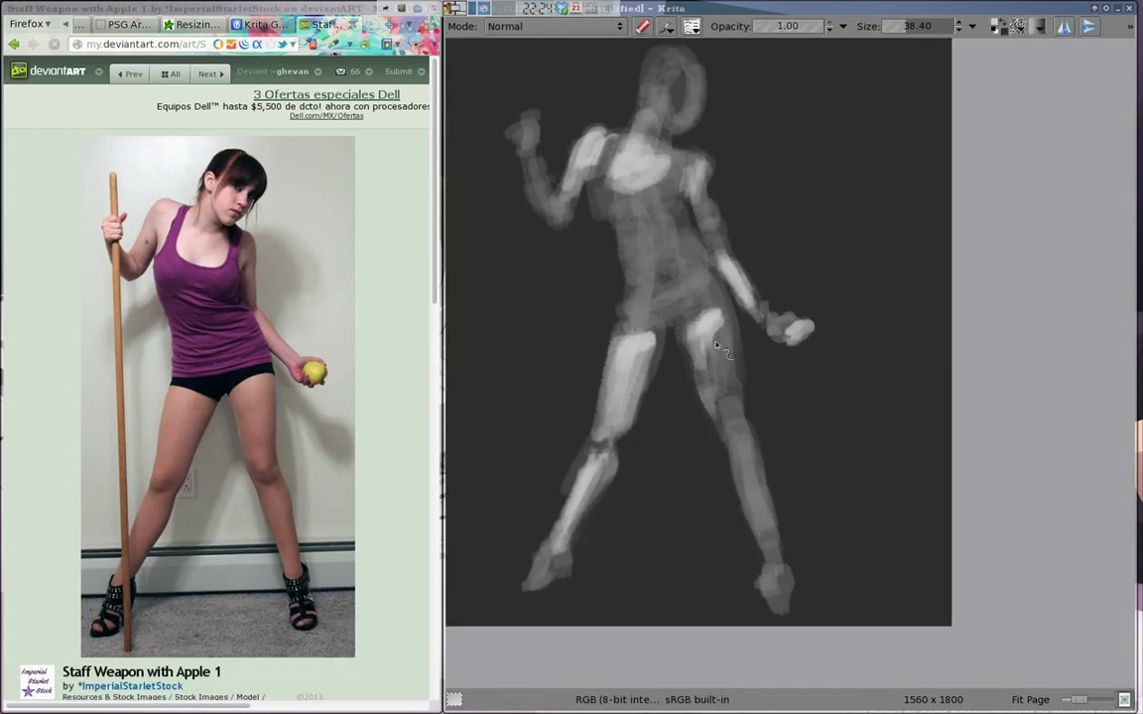
pyautogui.moveTo(625, 288); pyautogui.dragTo(655, 342)
pyautogui.moveTo(729, 397)
pyautogui.mouseDown()
pyautogui.moveTo(771, 573)
pyautogui.moveTo(826, 638)
pyautogui.mouseUp()
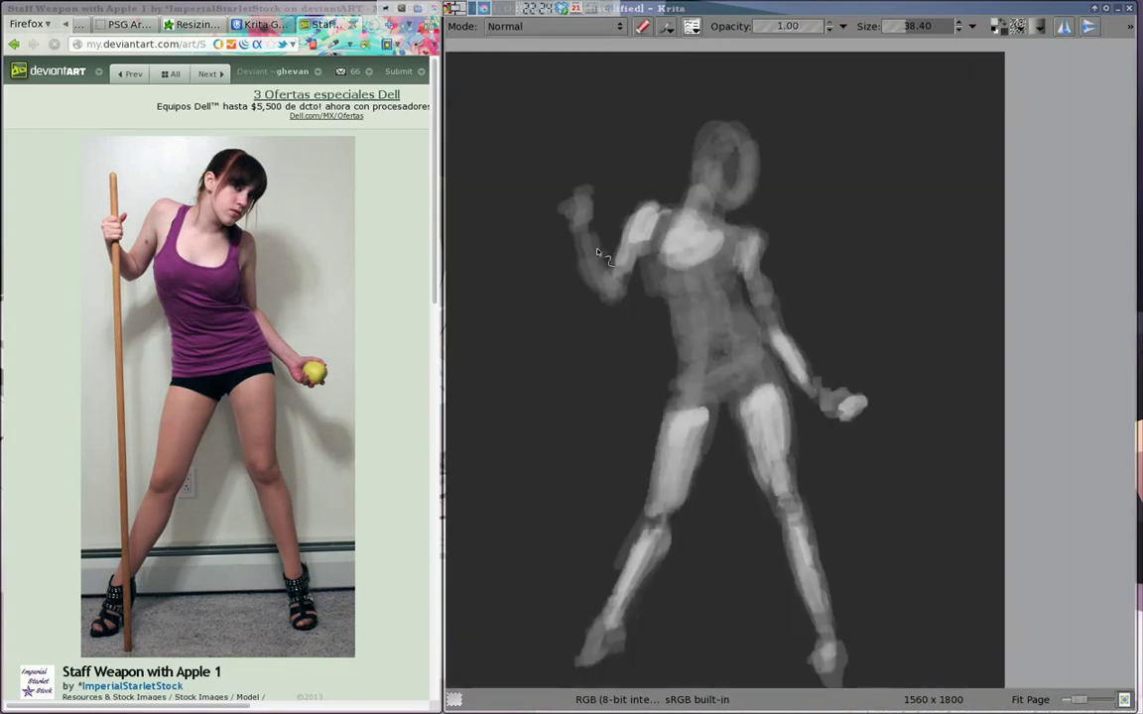
# Shade the torso, light the right arm and add bright strokes across the waist
pyautogui.moveTo(754, 246); pyautogui.dragTo(751, 297)
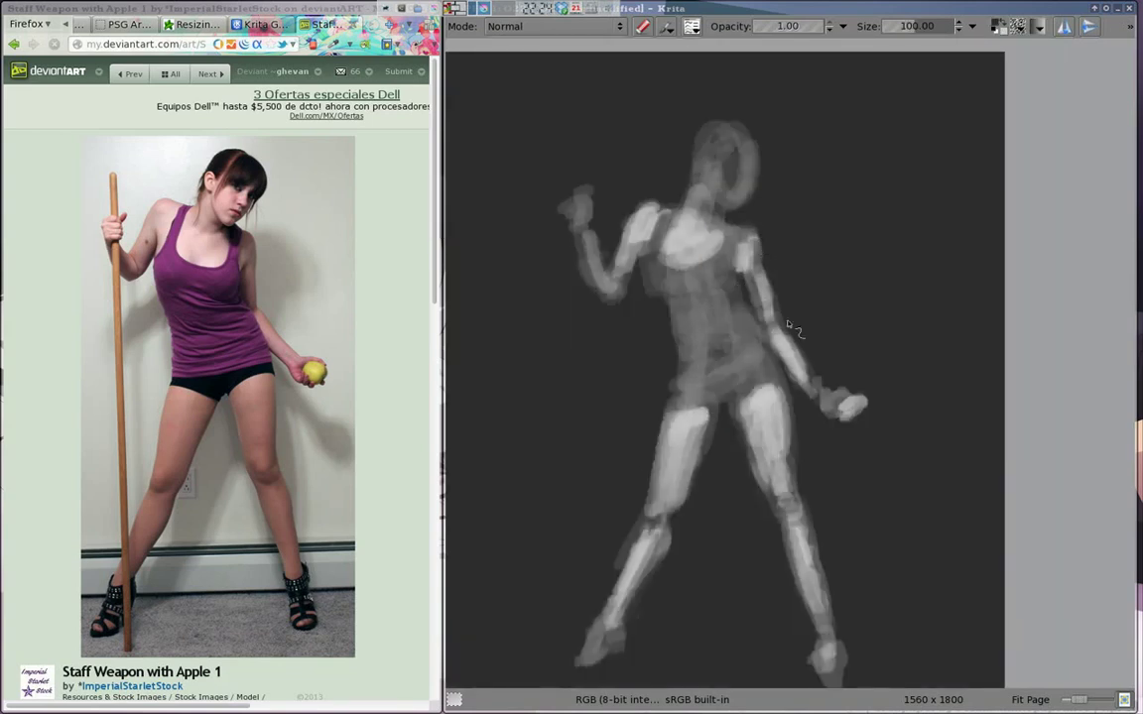
pyautogui.moveTo(695, 223); pyautogui.dragTo(699, 282)
pyautogui.moveTo(684, 358); pyautogui.dragTo(764, 348)
pyautogui.moveTo(679, 381)
pyautogui.mouseDown()
pyautogui.moveTo(698, 305)
pyautogui.moveTo(654, 283)
pyautogui.moveTo(643, 225)
pyautogui.moveTo(609, 285)
pyautogui.mouseUp()
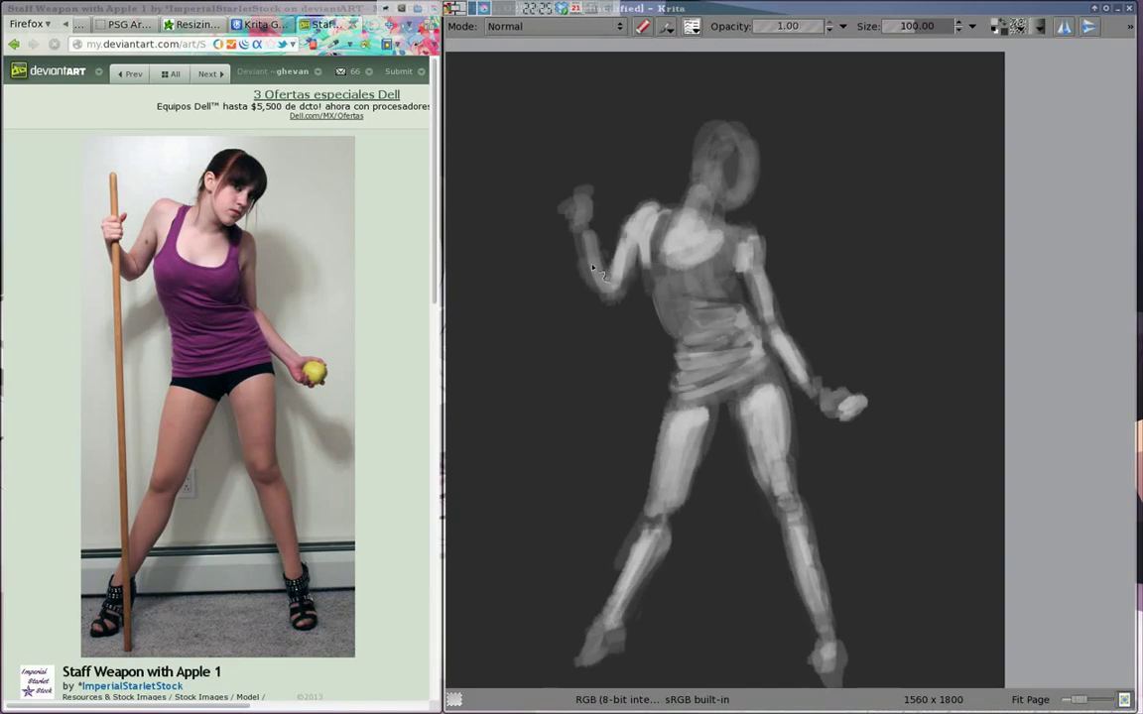
# With a smaller brush, paint the face, hair and neck lighter
pyautogui.moveTo(590, 208); pyautogui.dragTo(555, 178)
pyautogui.press('[')
pyautogui.press('[')
pyautogui.hotkey('shift', 'i')
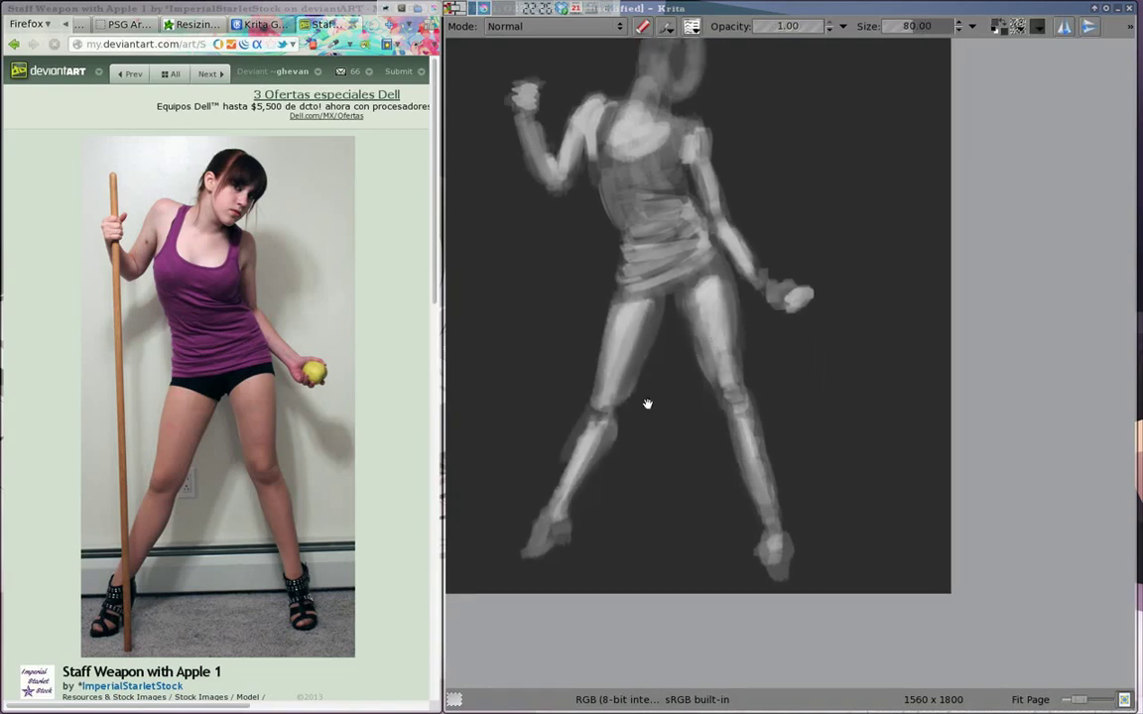
pyautogui.press('[')
pyautogui.press('[')
pyautogui.press('[')
pyautogui.moveTo(739, 337)
pyautogui.mouseDown()
pyautogui.moveTo(617, 383)
pyautogui.moveTo(642, 393)
pyautogui.mouseUp()
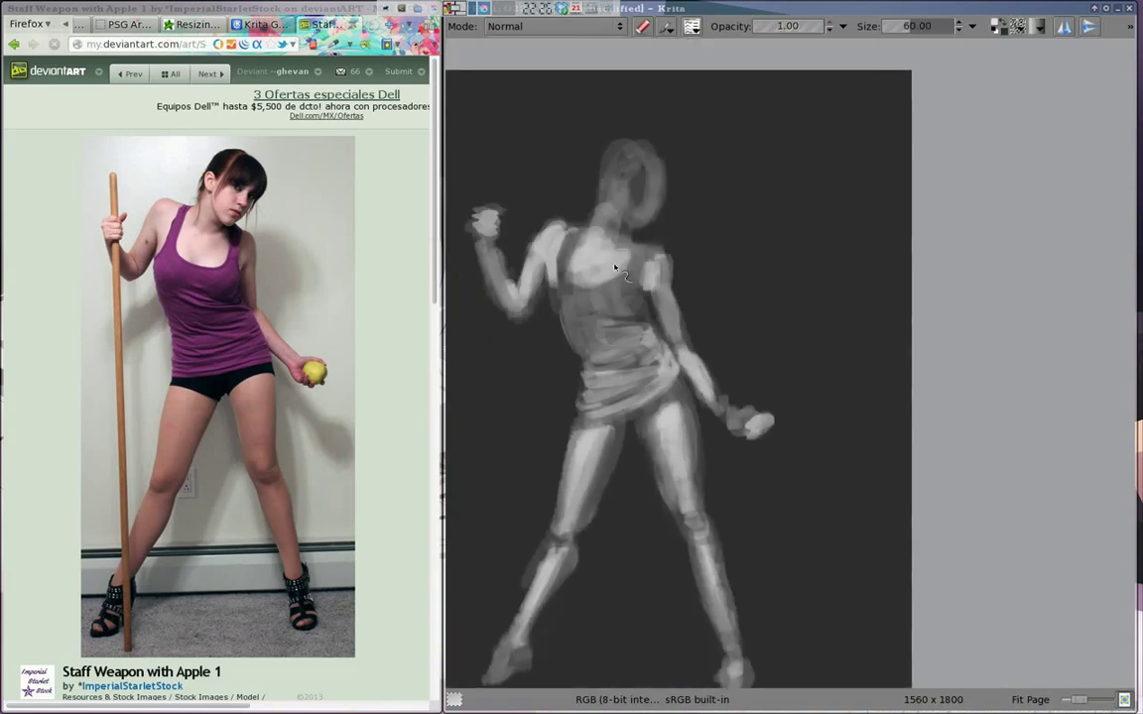
pyautogui.press(']')
pyautogui.press(']')
pyautogui.press(']')
pyautogui.moveTo(609, 223); pyautogui.dragTo(646, 181)
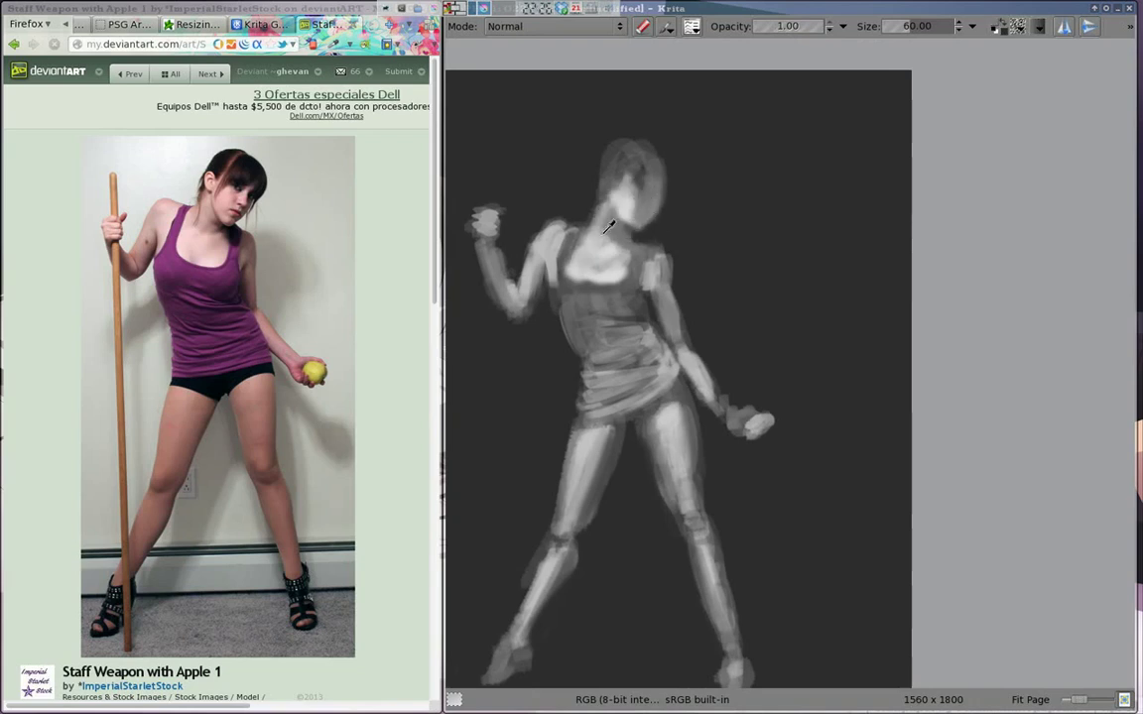
pyautogui.moveTo(609, 226)
pyautogui.mouseDown()
pyautogui.moveTo(635, 174)
pyautogui.moveTo(655, 194)
pyautogui.moveTo(595, 178)
pyautogui.mouseUp()
pyautogui.moveTo(651, 216); pyautogui.dragTo(576, 158)
# Paint dark shorts across the hips and add shading on the torso and chest
pyautogui.rightClick(789, 363)
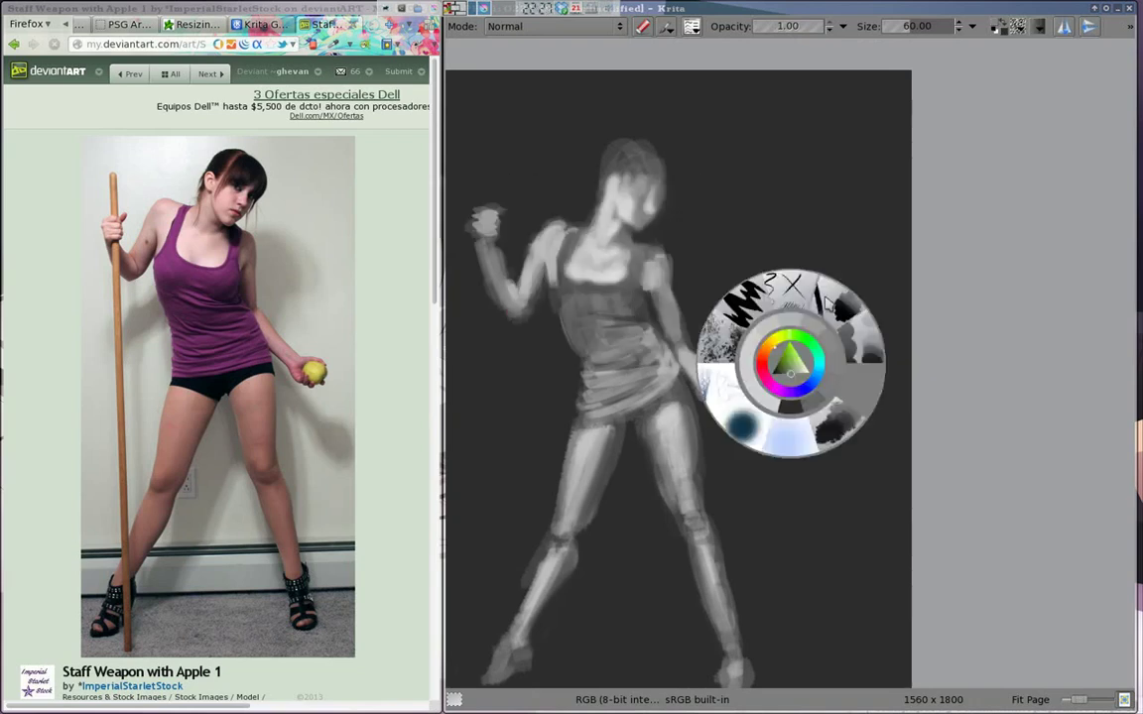
pyautogui.click(523, 257)
pyautogui.moveTo(523, 257)
pyautogui.mouseDown()
pyautogui.moveTo(634, 302)
pyautogui.moveTo(637, 390)
pyautogui.moveTo(607, 369)
pyautogui.moveTo(645, 228)
pyautogui.mouseUp()
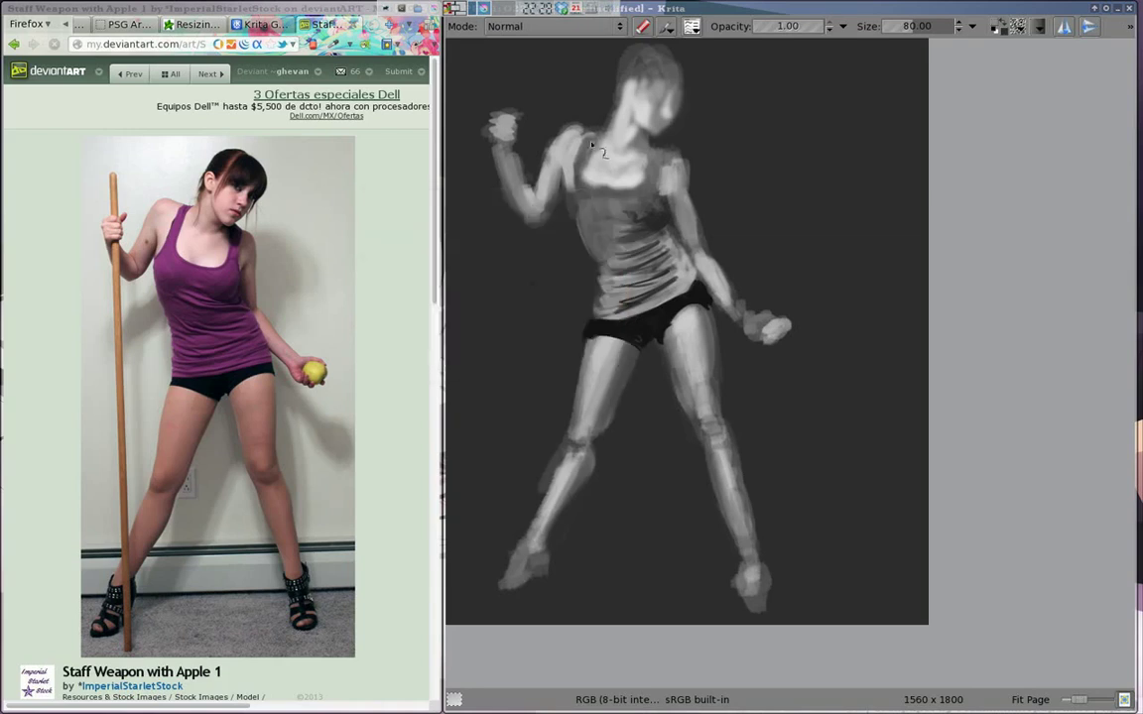
pyautogui.moveTo(599, 188); pyautogui.dragTo(601, 220)
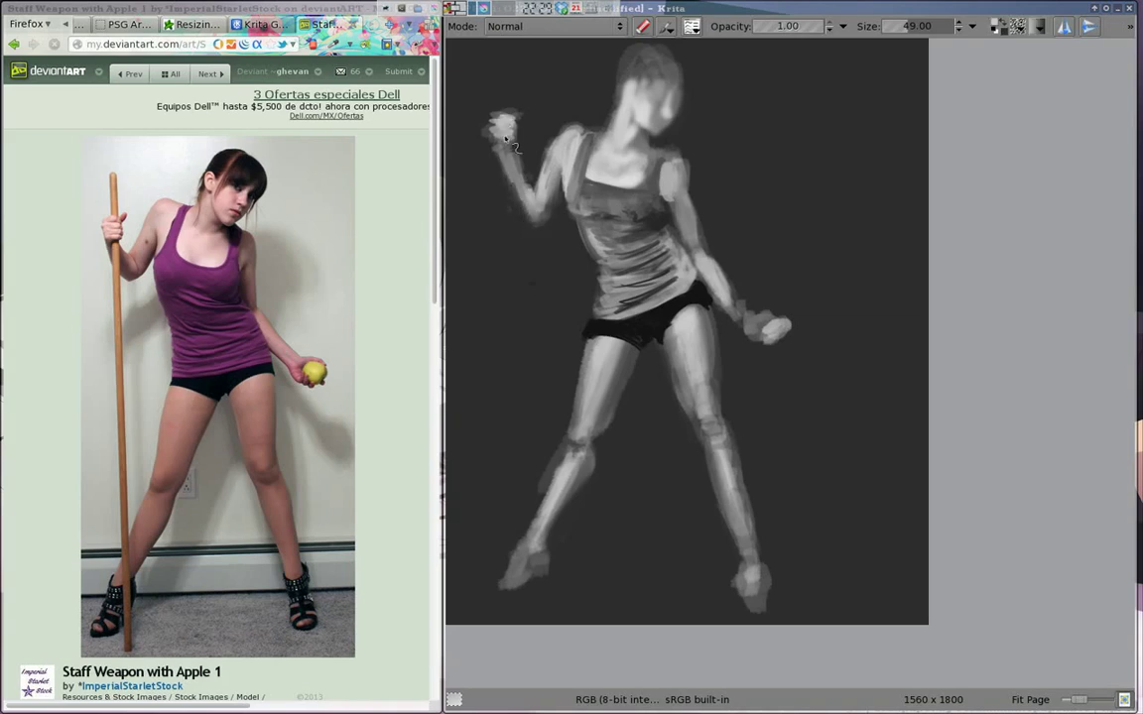
# With smaller brushes, soften the raised fist, smooth the right thigh and darken the hair
pyautogui.press('[')
pyautogui.moveTo(530, 125); pyautogui.dragTo(503, 113)
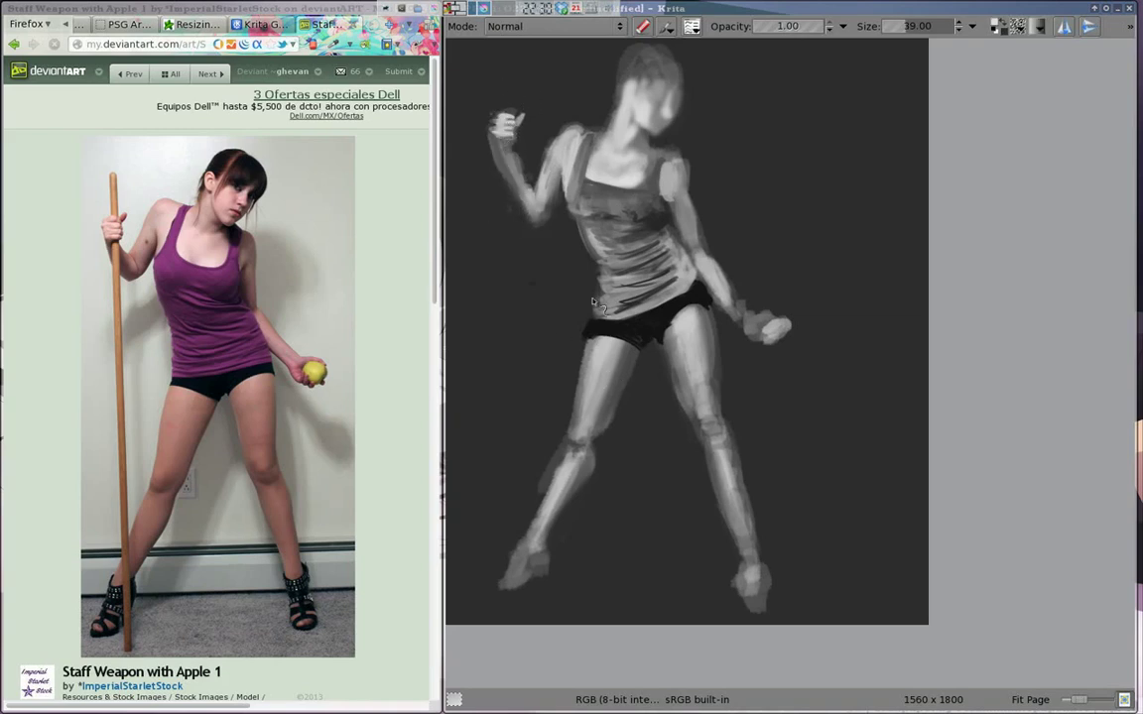
pyautogui.press('[')
pyautogui.press('[')
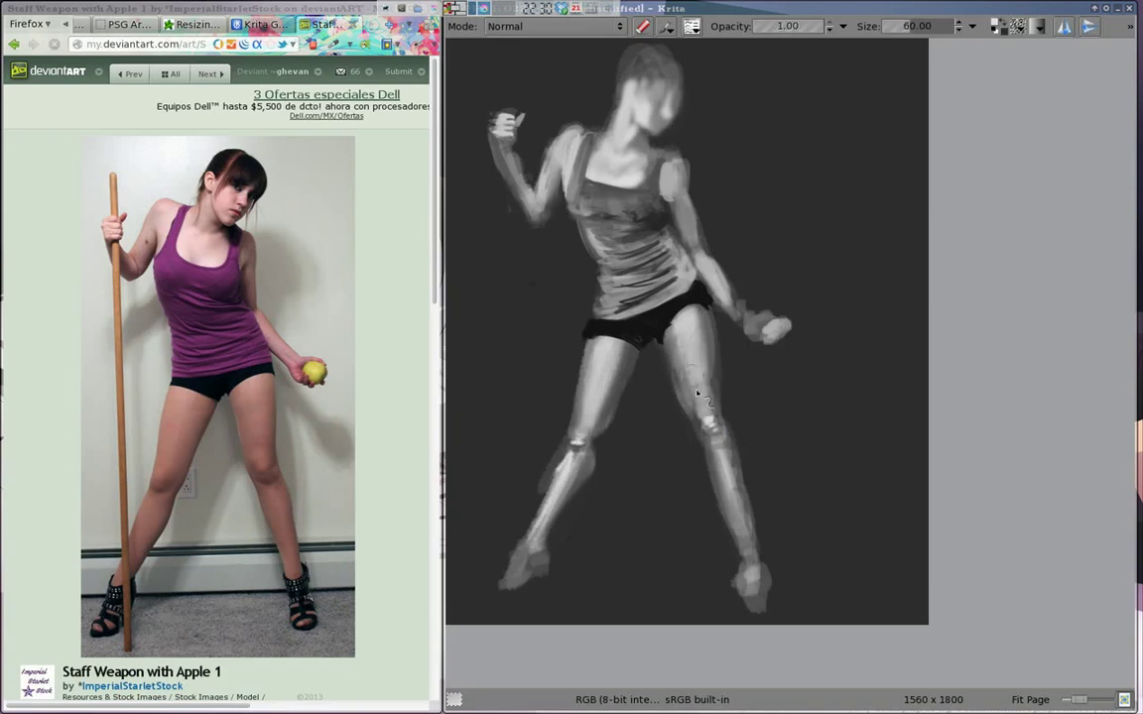
pyautogui.moveTo(697, 393); pyautogui.dragTo(694, 348)
pyautogui.press('[')
pyautogui.press('[')
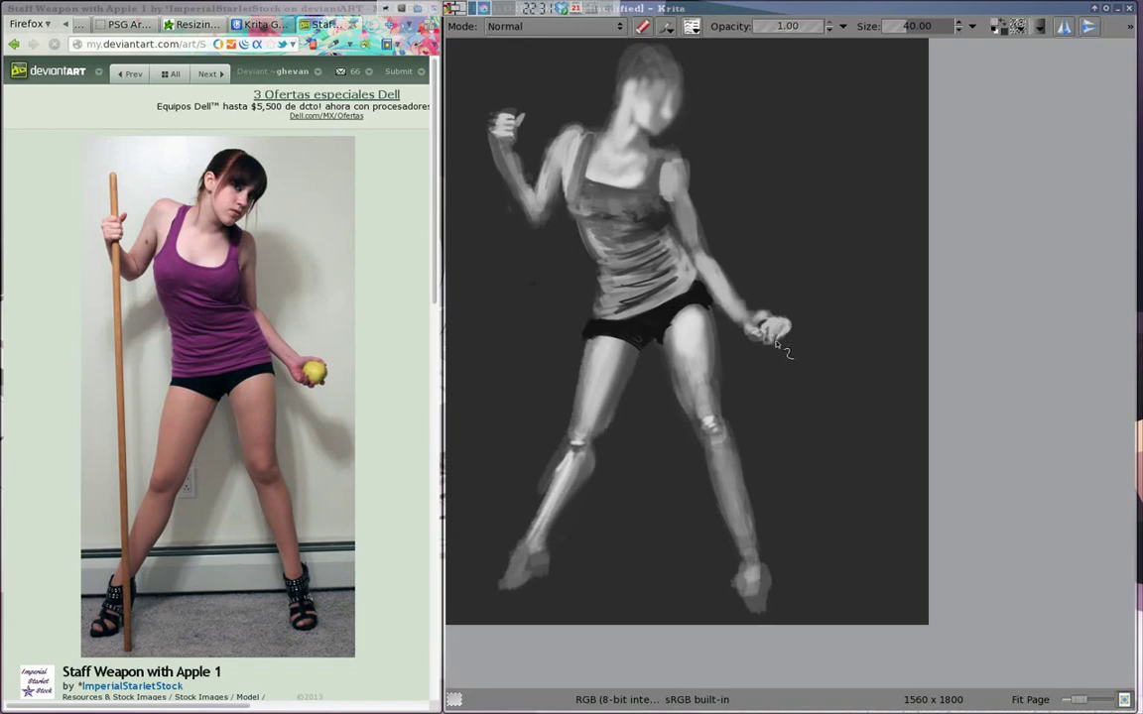
pyautogui.moveTo(660, 335); pyautogui.dragTo(710, 306)
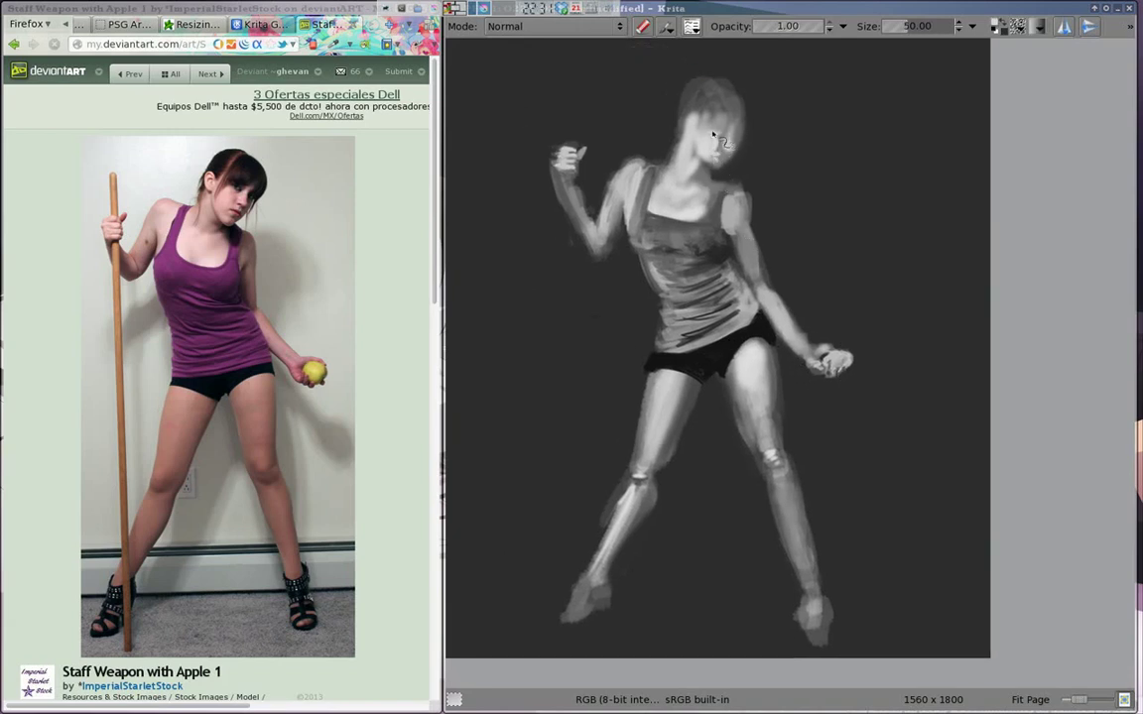
pyautogui.moveTo(716, 121)
pyautogui.mouseDown()
pyautogui.moveTo(695, 91)
pyautogui.moveTo(684, 119)
pyautogui.moveTo(738, 141)
pyautogui.mouseUp()
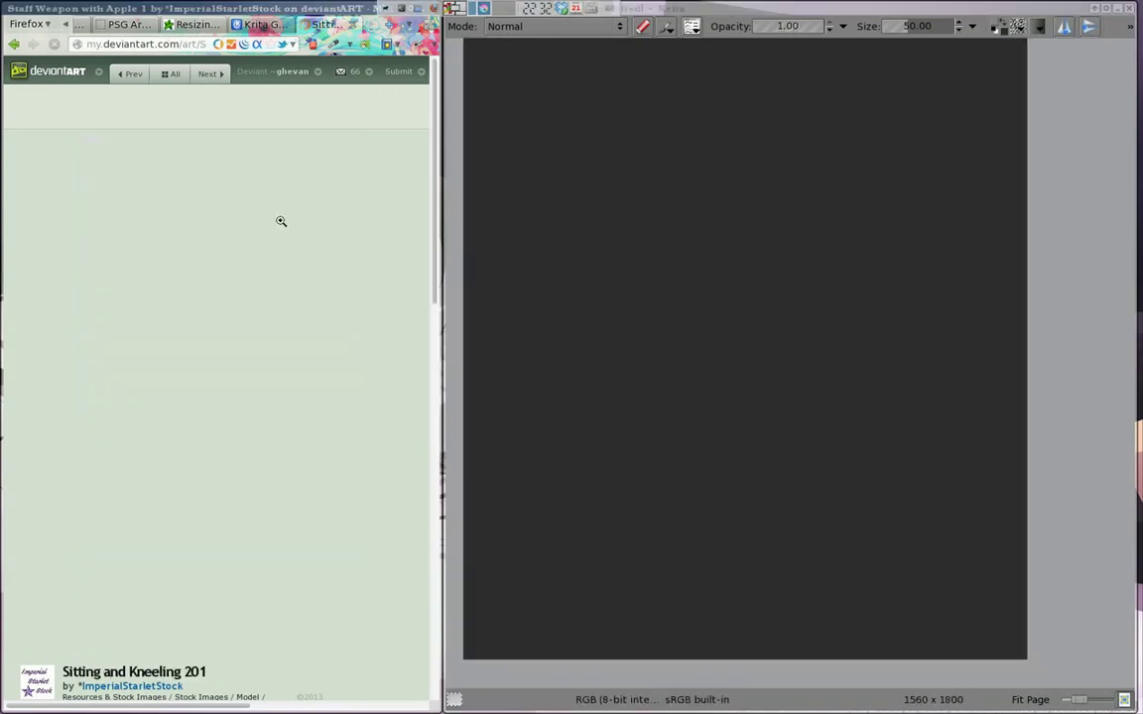
# Sketch faint gesture lines for the figure's oval, torso, head curve and long thigh
pyautogui.hotkey('shift', 'i')
pyautogui.rightClick(684, 339)
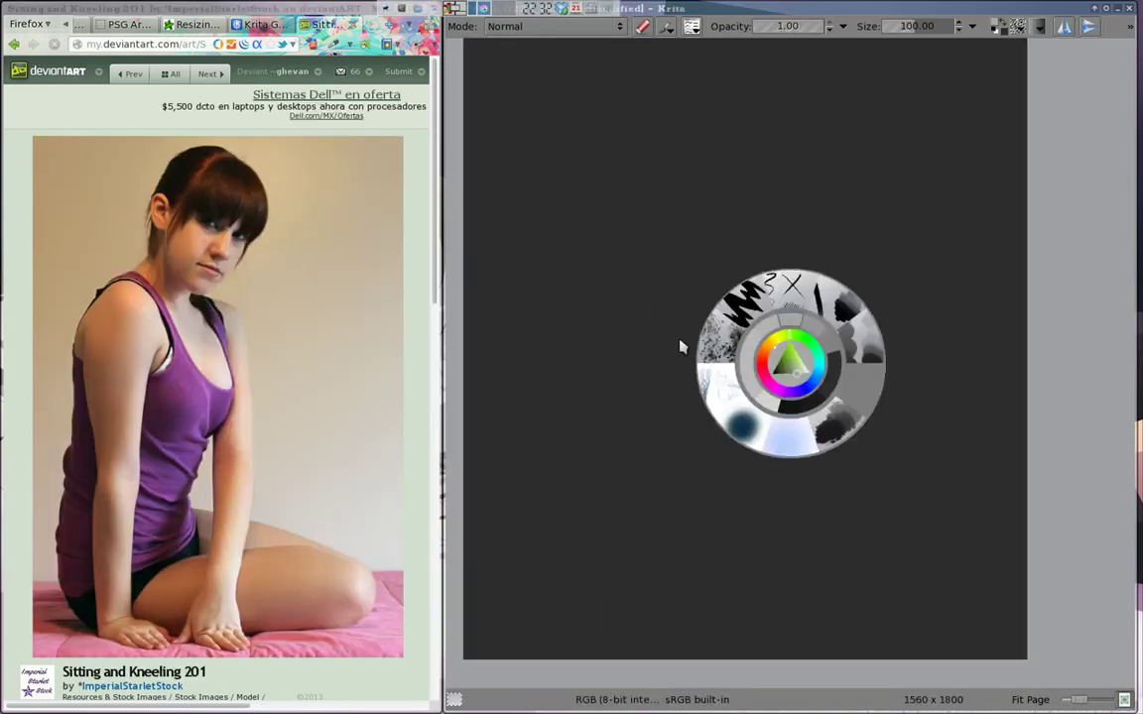
pyautogui.moveTo(694, 208)
pyautogui.mouseDown()
pyautogui.moveTo(665, 233)
pyautogui.moveTo(684, 285)
pyautogui.mouseUp()
pyautogui.moveTo(642, 381)
pyautogui.mouseDown()
pyautogui.moveTo(658, 414)
pyautogui.moveTo(693, 403)
pyautogui.moveTo(678, 503)
pyautogui.moveTo(656, 474)
pyautogui.mouseUp()
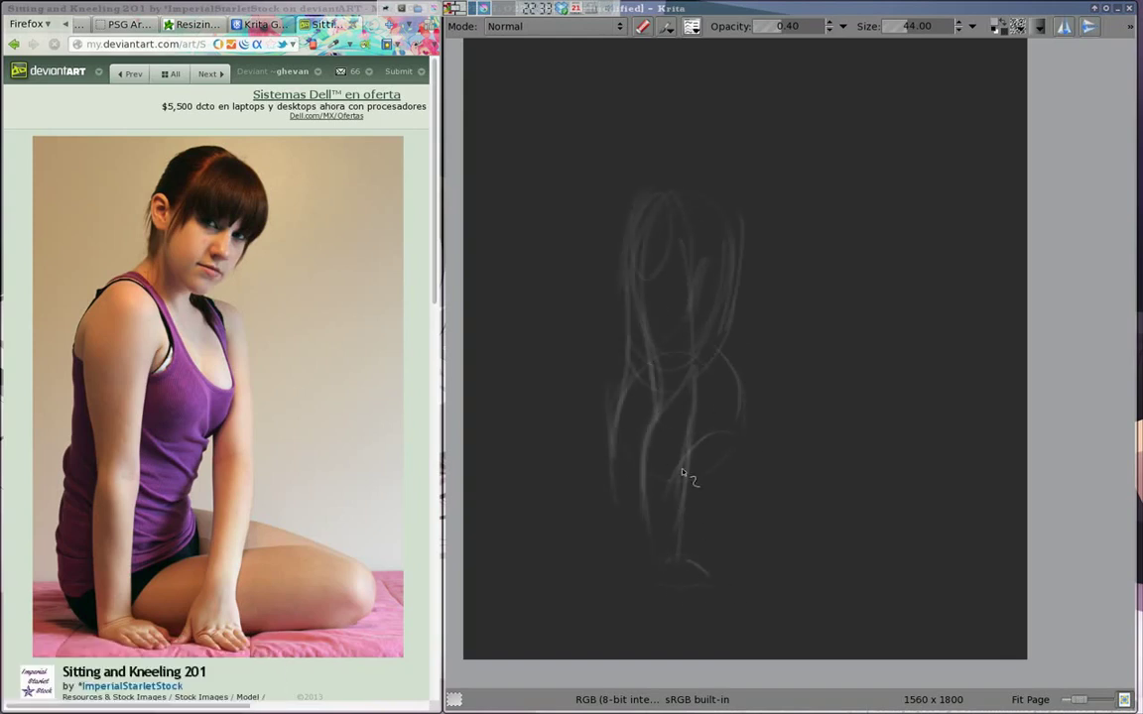
pyautogui.moveTo(743, 338); pyautogui.dragTo(751, 214)
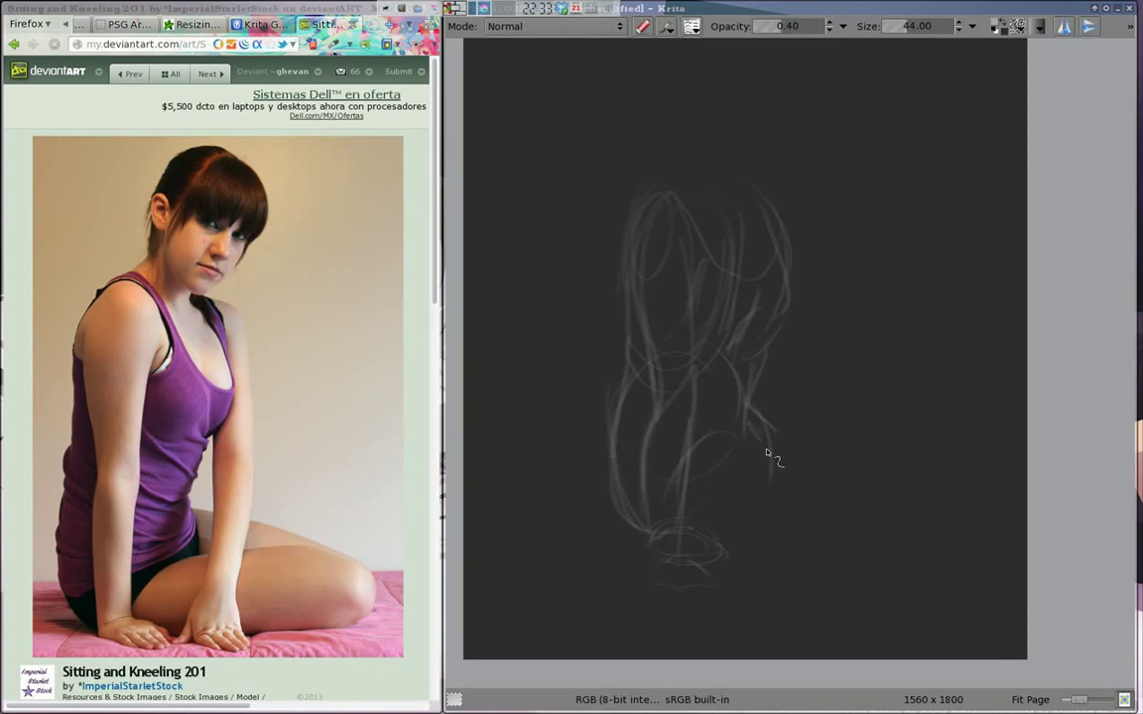
pyautogui.moveTo(767, 453)
pyautogui.mouseDown()
pyautogui.moveTo(870, 533)
pyautogui.moveTo(921, 542)
pyautogui.mouseUp()
# Refine the head outline, face shading and jawline, and add bright shoulder strokes
pyautogui.moveTo(716, 178)
pyautogui.mouseDown()
pyautogui.moveTo(734, 323)
pyautogui.moveTo(679, 511)
pyautogui.mouseUp()
pyautogui.moveTo(670, 277); pyautogui.dragTo(638, 345)
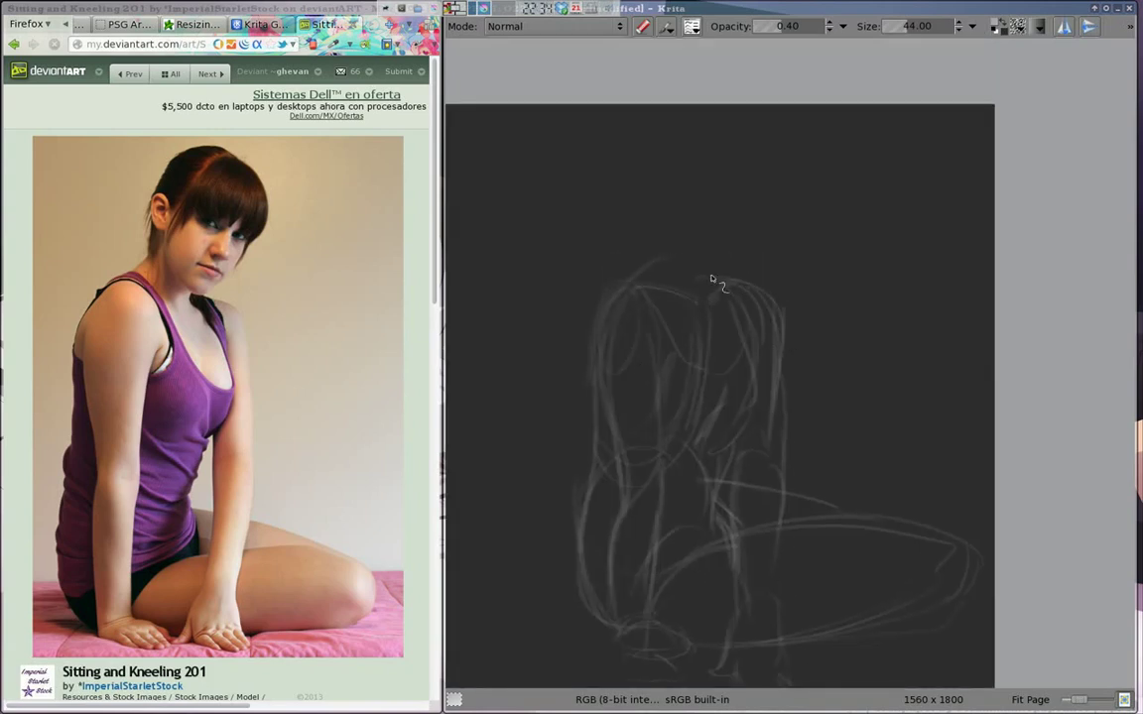
pyautogui.moveTo(689, 146); pyautogui.dragTo(773, 159)
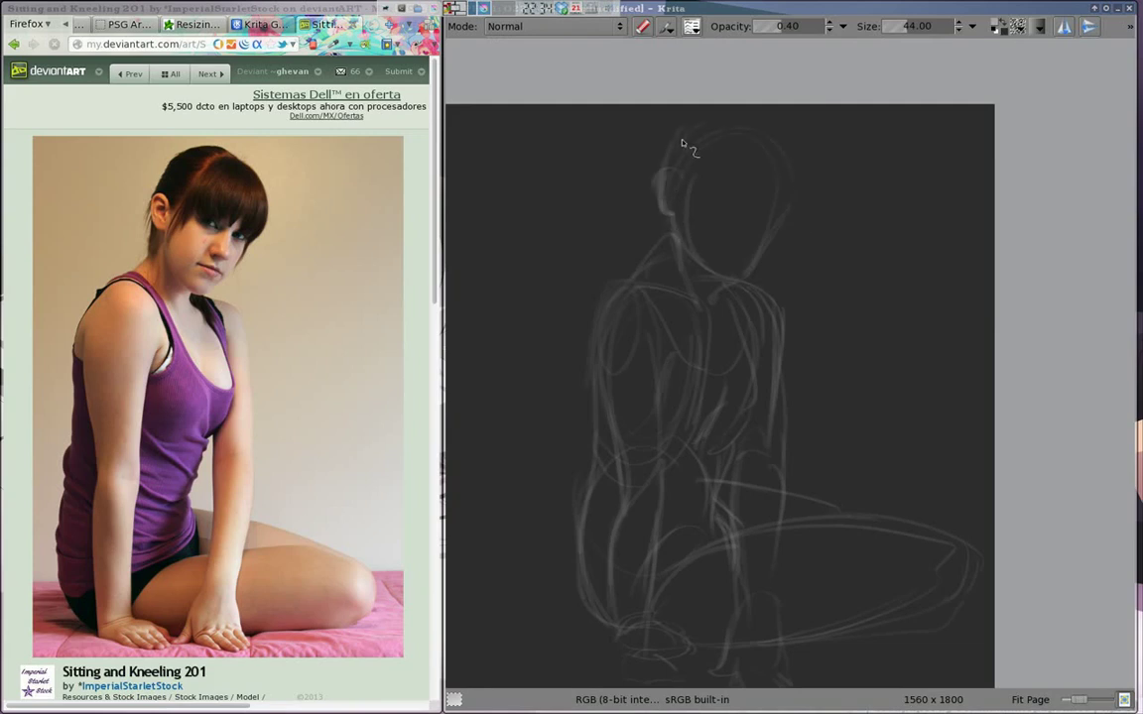
pyautogui.moveTo(655, 159); pyautogui.dragTo(680, 178)
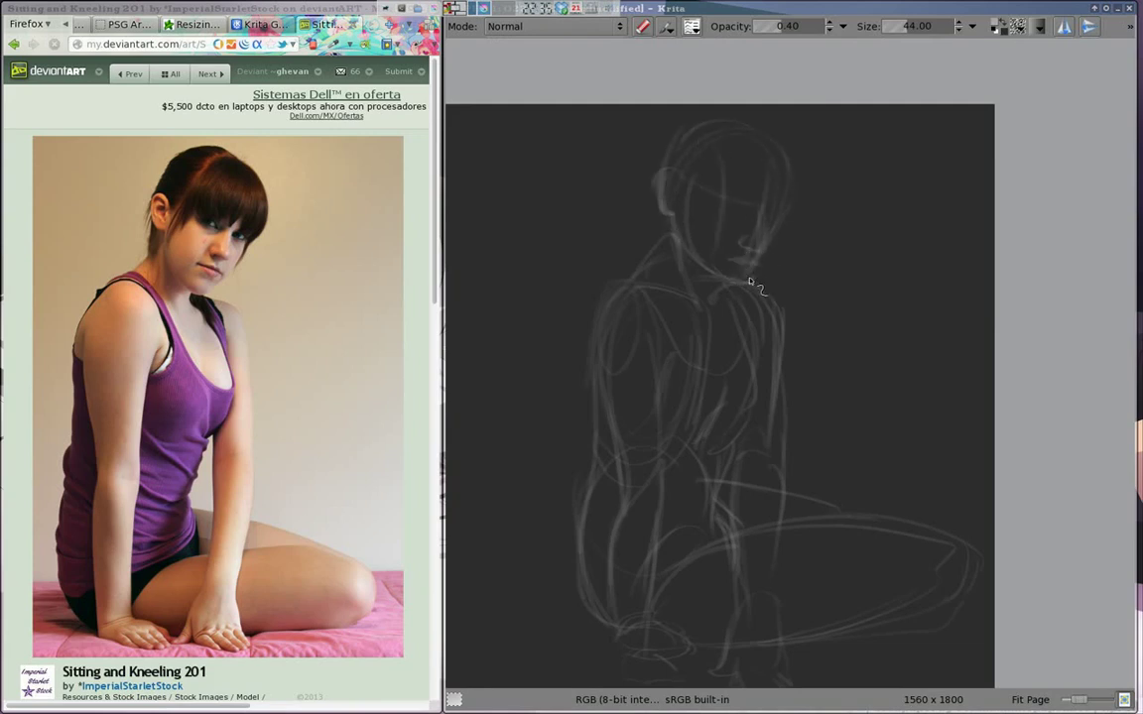
pyautogui.moveTo(754, 279); pyautogui.dragTo(784, 214)
pyautogui.press('e')
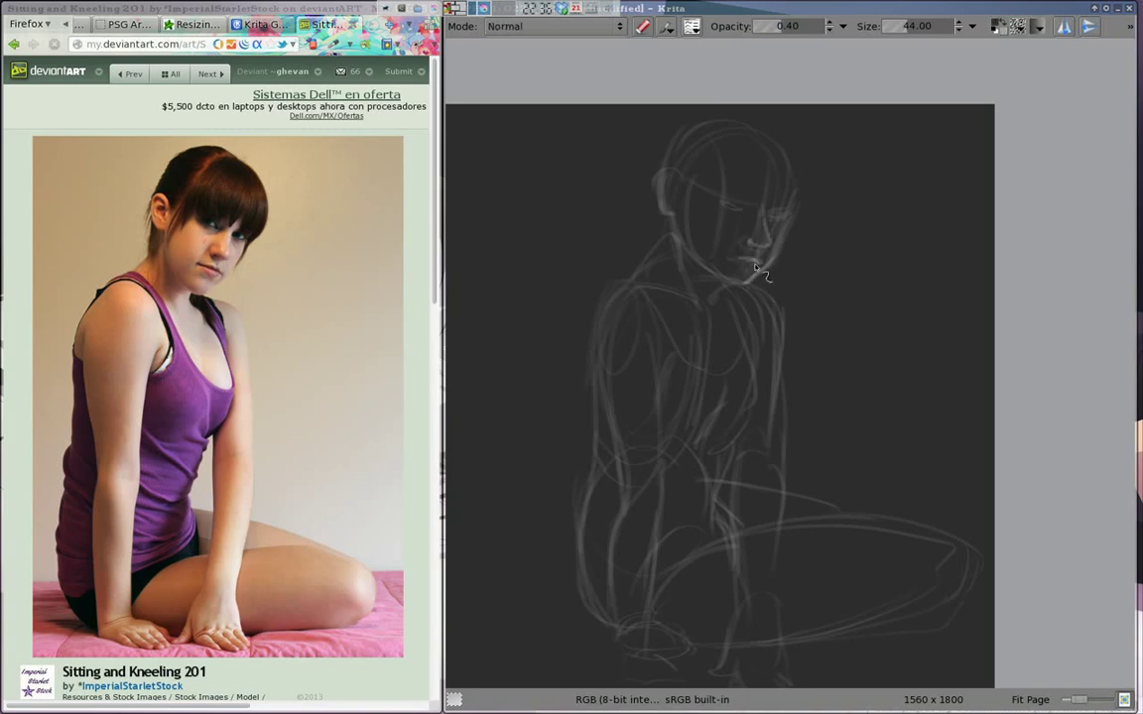
pyautogui.moveTo(650, 194); pyautogui.dragTo(612, 302)
pyautogui.moveTo(645, 248); pyautogui.dragTo(596, 347)
# With a full-opacity brush, brighten the upper arm, forearm and second arm
pyautogui.rightClick(783, 364)
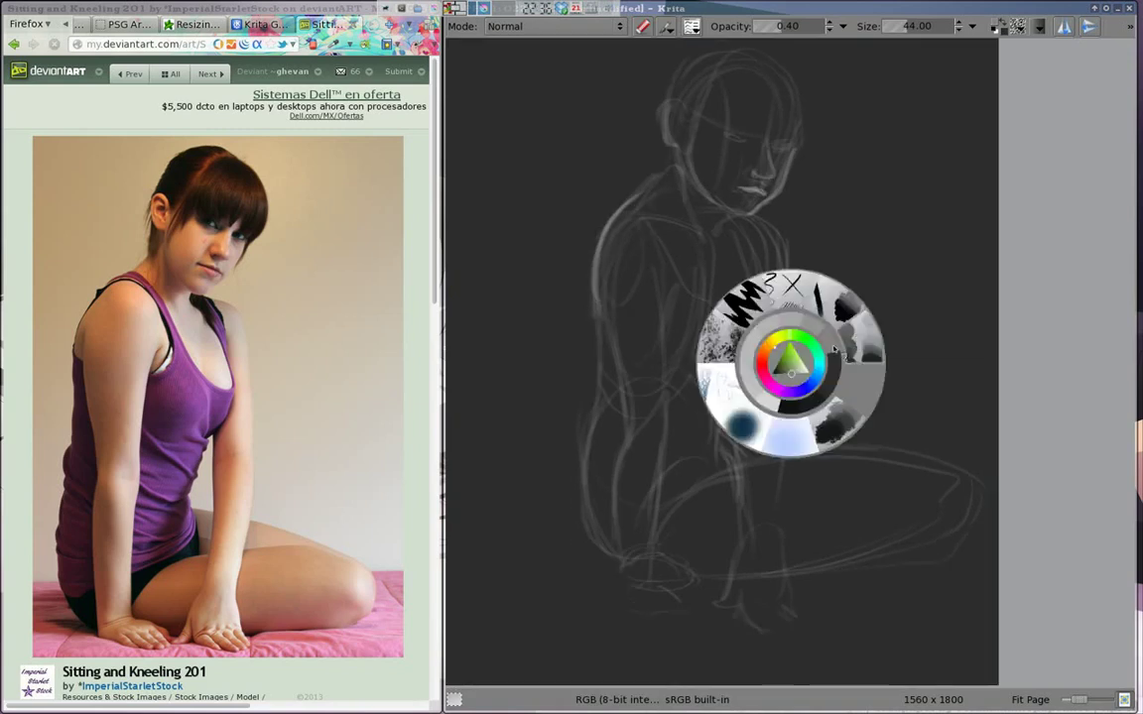
pyautogui.click(614, 260)
pyautogui.moveTo(614, 260); pyautogui.dragTo(607, 367)
pyautogui.moveTo(620, 184); pyautogui.dragTo(607, 367)
pyautogui.press(']')
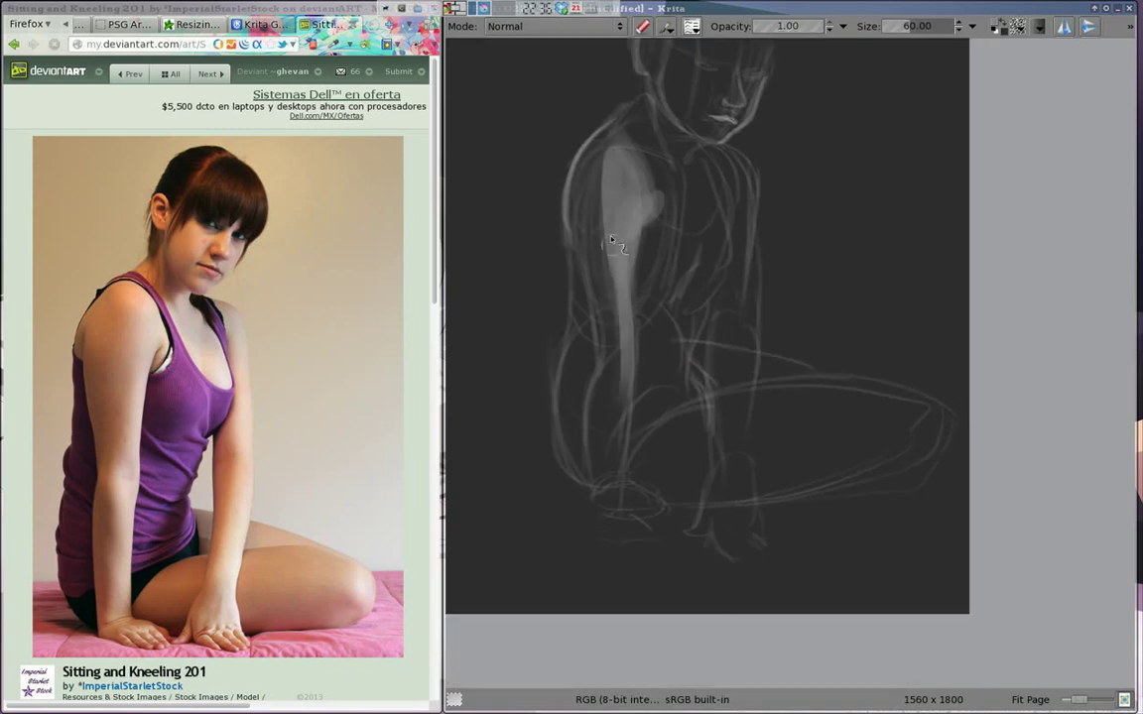
pyautogui.moveTo(620, 159)
pyautogui.mouseDown()
pyautogui.moveTo(612, 489)
pyautogui.moveTo(637, 505)
pyautogui.mouseUp()
pyautogui.press('[')
pyautogui.press('[')
pyautogui.press('[')
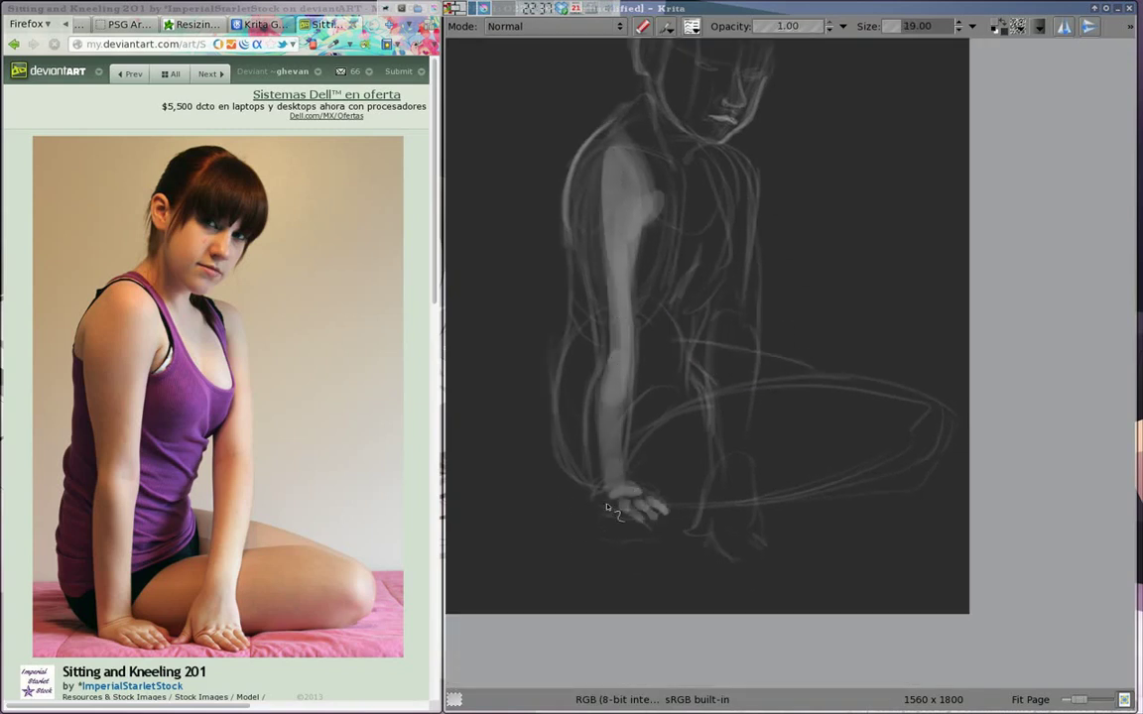
pyautogui.press(']')
pyautogui.press(']')
pyautogui.press(']')
pyautogui.moveTo(595, 382); pyautogui.dragTo(683, 448)
pyautogui.press('[')
pyautogui.press('[')
pyautogui.press('[')
pyautogui.moveTo(743, 369); pyautogui.dragTo(754, 521)
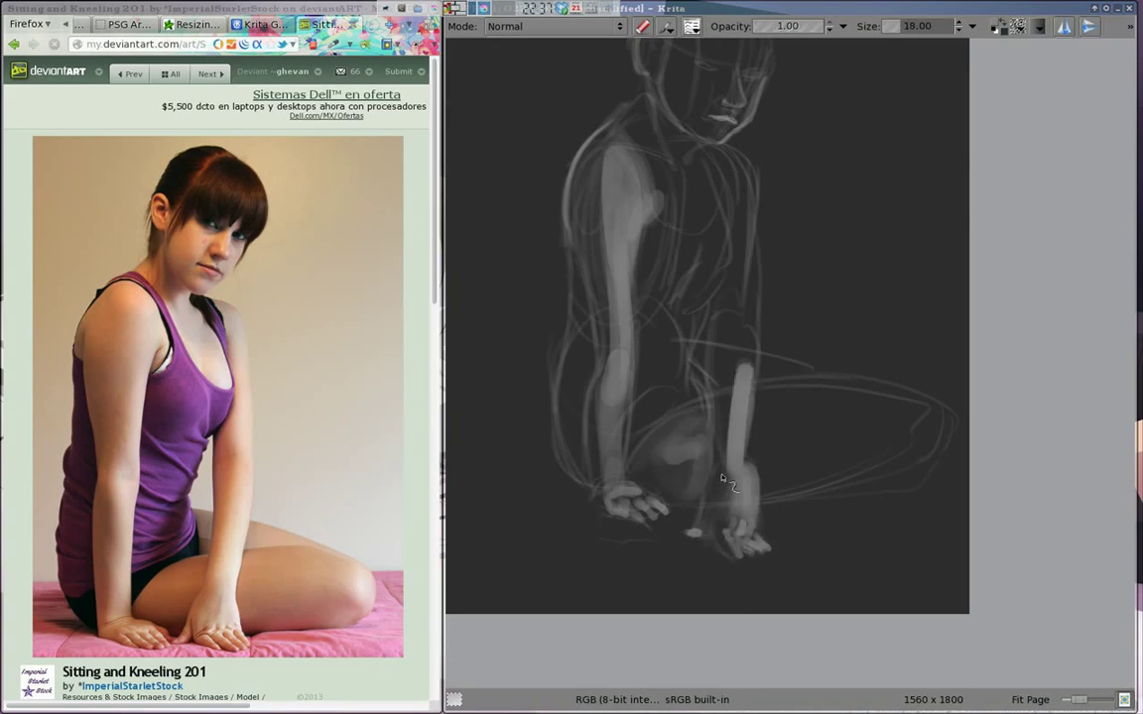
# Lighten the chest and shoulder, and paint a brighter cheek and light ear
pyautogui.scroll(3, 722, 479)
pyautogui.press(']')
pyautogui.press(']')
pyautogui.press(']')
pyautogui.moveTo(657, 336)
pyautogui.mouseDown()
pyautogui.moveTo(663, 260)
pyautogui.moveTo(642, 275)
pyautogui.mouseUp()
pyautogui.moveTo(595, 213)
pyautogui.mouseDown()
pyautogui.moveTo(670, 295)
pyautogui.moveTo(640, 216)
pyautogui.moveTo(703, 186)
pyautogui.moveTo(684, 188)
pyautogui.mouseUp()
pyautogui.press('[')
pyautogui.press('[')
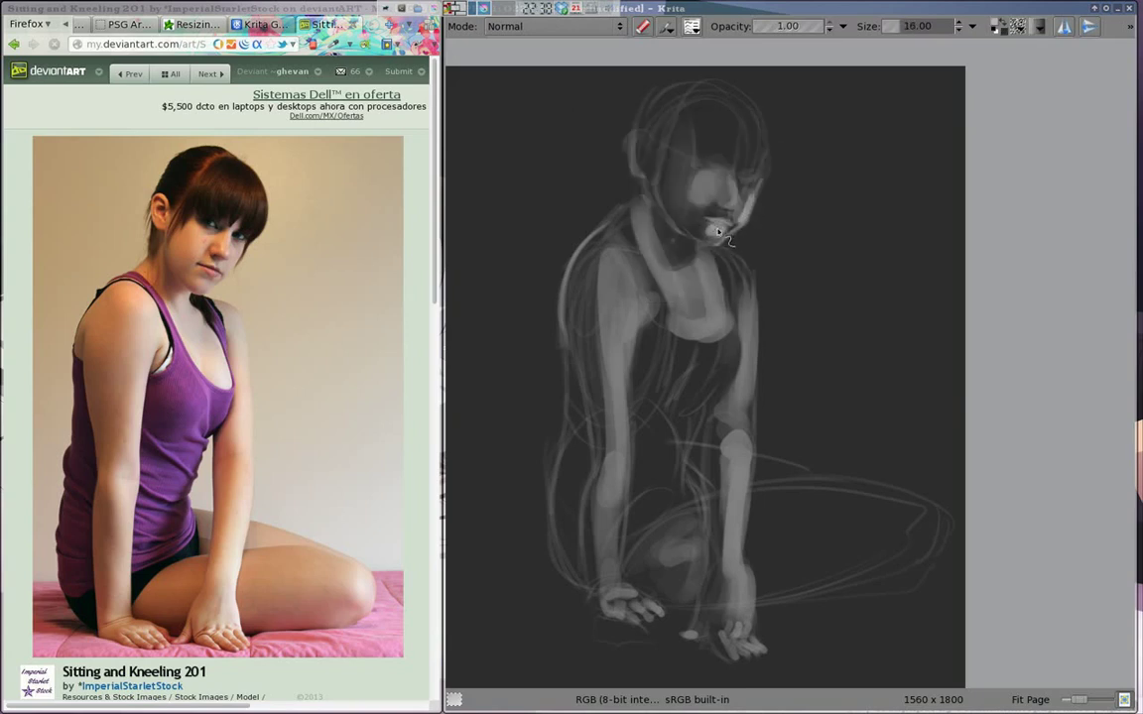
pyautogui.press('[')
pyautogui.press(']')
pyautogui.press(']')
pyautogui.press(']')
pyautogui.moveTo(749, 193); pyautogui.dragTo(700, 184)
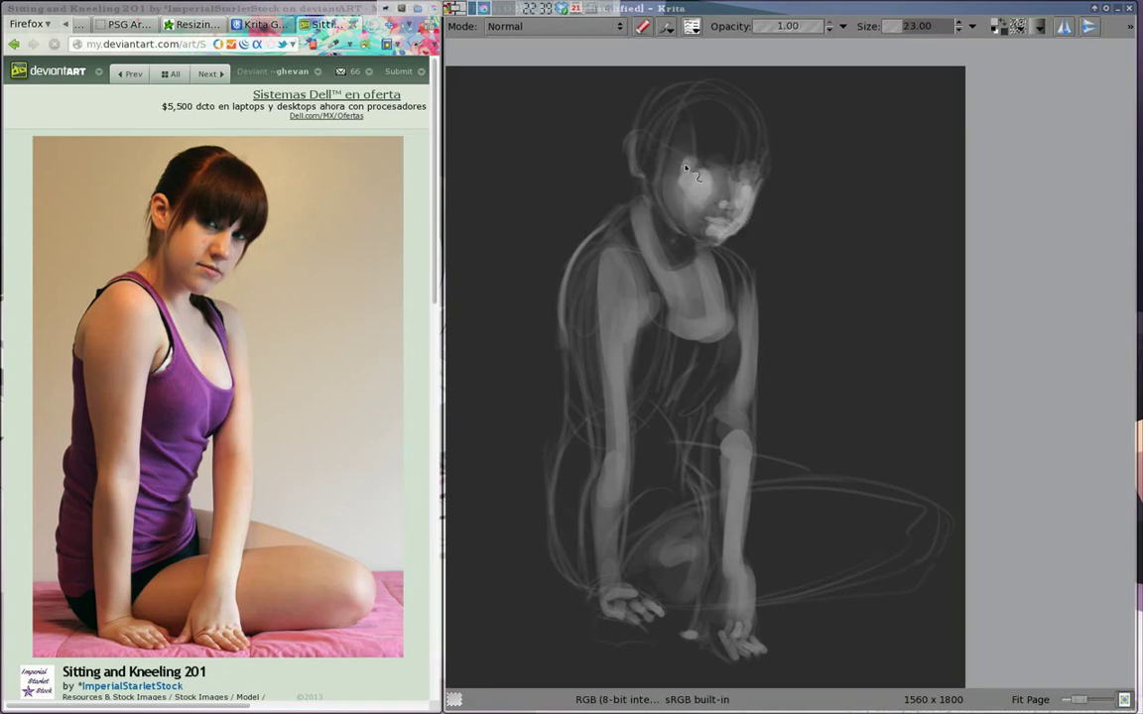
pyautogui.moveTo(635, 139); pyautogui.dragTo(645, 164)
# Reshape the neck, brighten the shoulder and forearm edge, and block in grey left of the figure
pyautogui.press(']')
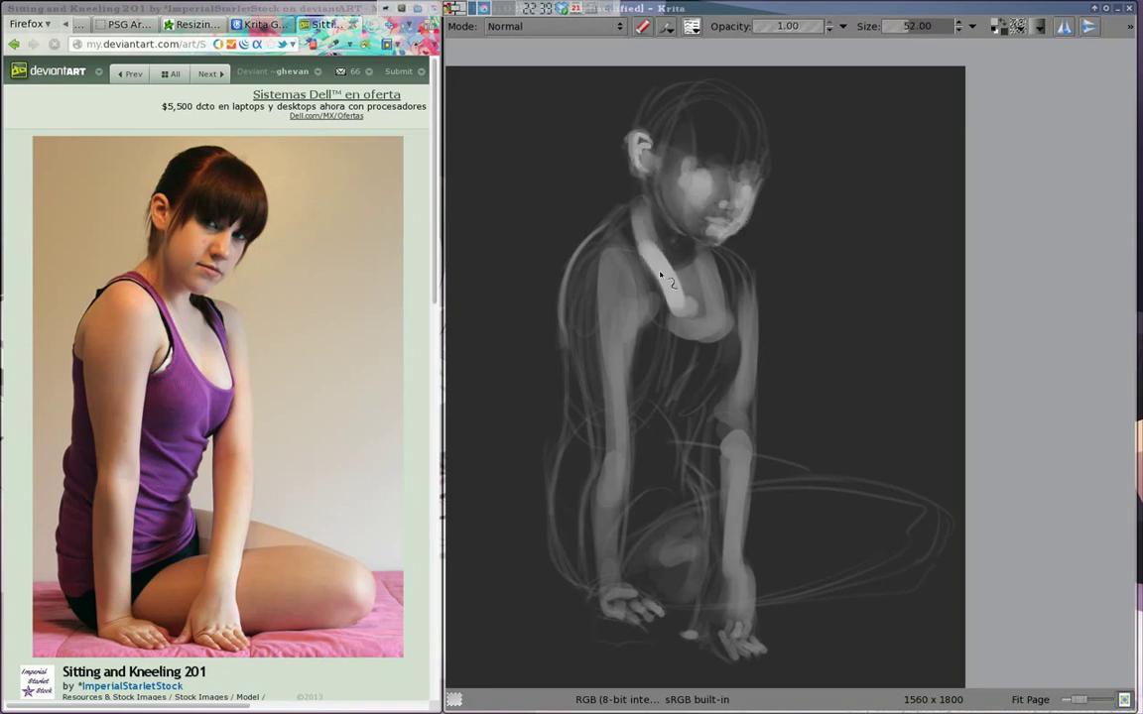
pyautogui.moveTo(660, 276); pyautogui.dragTo(644, 248)
pyautogui.moveTo(710, 299)
pyautogui.mouseDown()
pyautogui.moveTo(697, 330)
pyautogui.moveTo(684, 267)
pyautogui.mouseUp()
pyautogui.moveTo(605, 258)
pyautogui.mouseDown()
pyautogui.moveTo(620, 303)
pyautogui.moveTo(610, 585)
pyautogui.moveTo(663, 617)
pyautogui.mouseUp()
pyautogui.press('[')
pyautogui.press('[')
pyautogui.press('[')
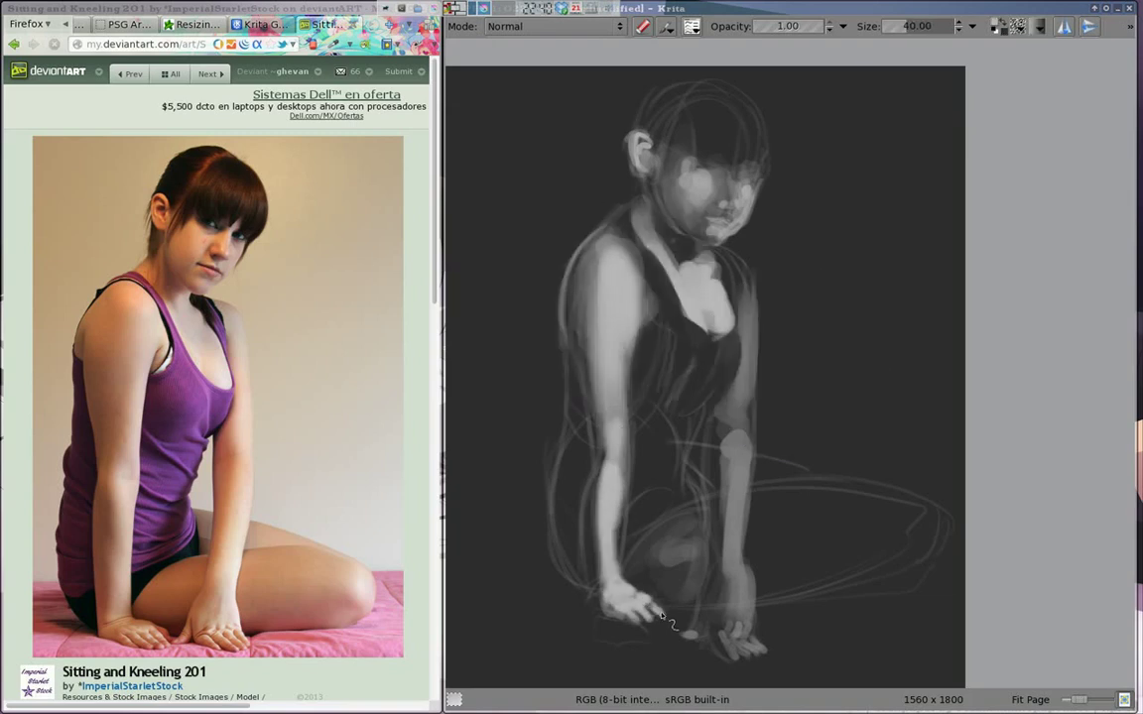
pyautogui.press(']')
pyautogui.press(']')
pyautogui.moveTo(593, 587); pyautogui.dragTo(591, 454)
pyautogui.press(']')
pyautogui.press(']')
pyautogui.moveTo(595, 198)
pyautogui.mouseDown()
pyautogui.moveTo(484, 425)
pyautogui.moveTo(477, 595)
pyautogui.mouseUp()
# Paint broad light grey strokes on both sides of the figure
pyautogui.moveTo(783, 437)
pyautogui.mouseDown()
pyautogui.moveTo(770, 245)
pyautogui.moveTo(892, 417)
pyautogui.mouseUp()
pyautogui.press(']')
pyautogui.press(']')
pyautogui.press(']')
pyautogui.moveTo(853, 238); pyautogui.dragTo(942, 437)
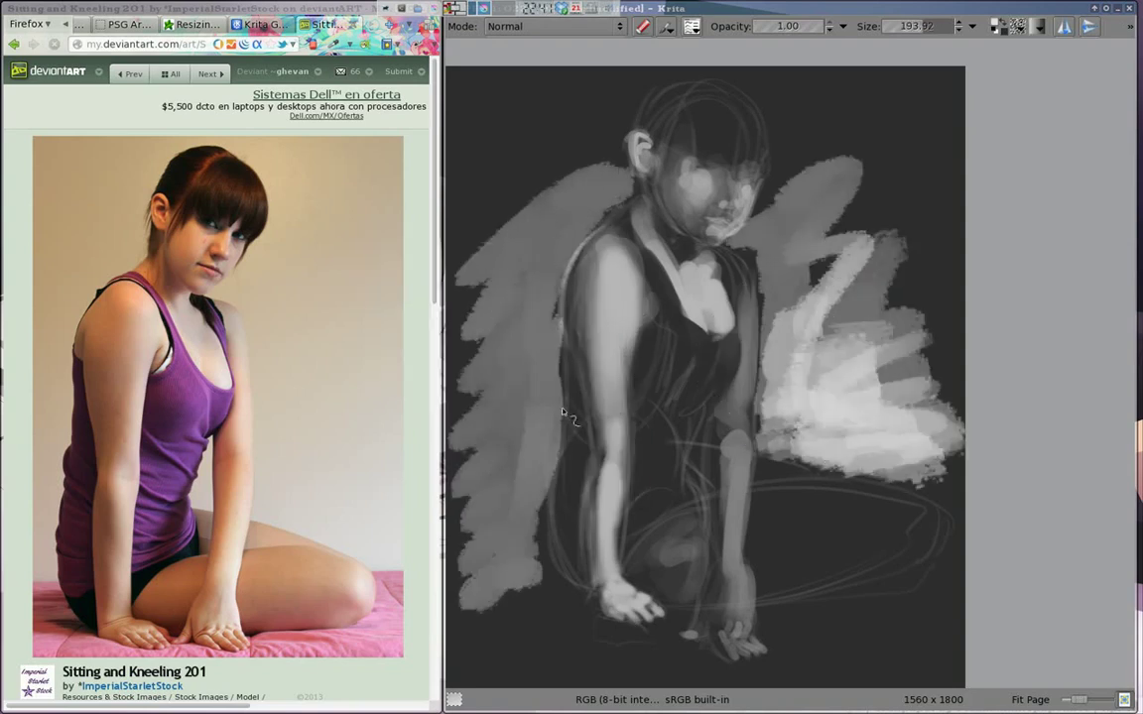
pyautogui.moveTo(486, 258)
pyautogui.mouseDown()
pyautogui.moveTo(496, 555)
pyautogui.moveTo(791, 518)
pyautogui.moveTo(893, 522)
pyautogui.moveTo(766, 478)
pyautogui.mouseUp()
pyautogui.press('[')
pyautogui.press('[')
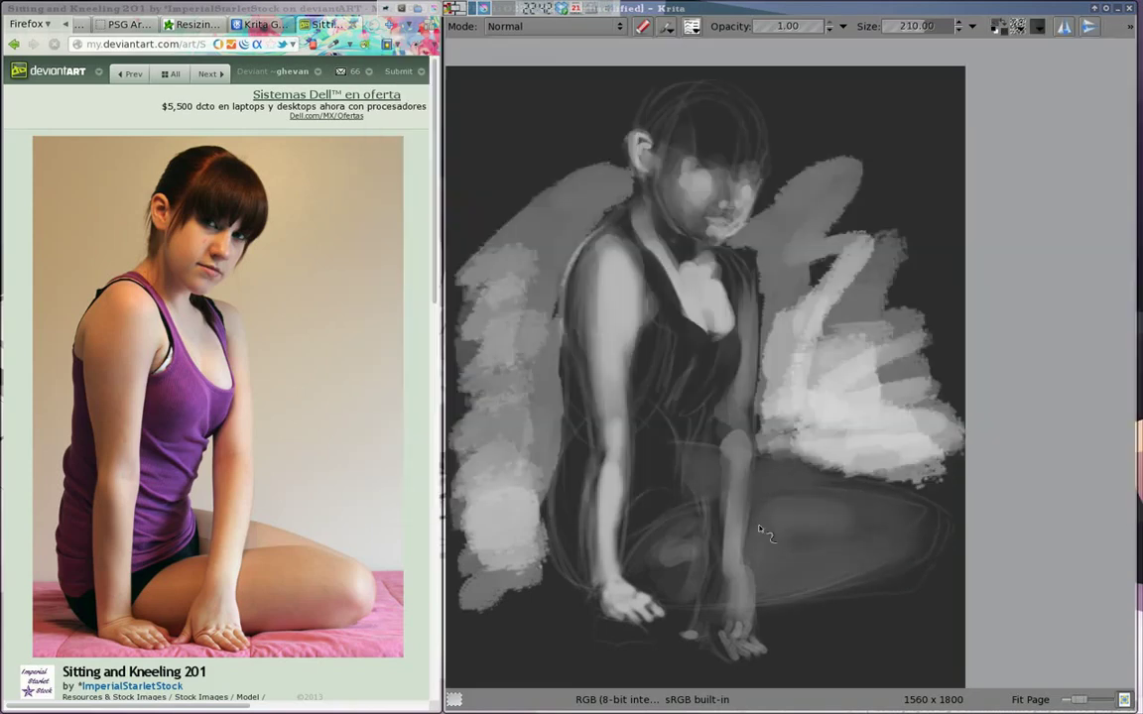
# Model the thigh and knee with smooth grey shading and darken the left leg
pyautogui.moveTo(759, 529)
pyautogui.mouseDown()
pyautogui.moveTo(815, 474)
pyautogui.moveTo(770, 523)
pyautogui.moveTo(754, 491)
pyautogui.moveTo(852, 551)
pyautogui.moveTo(921, 537)
pyautogui.moveTo(694, 466)
pyautogui.moveTo(813, 505)
pyautogui.moveTo(803, 511)
pyautogui.mouseUp()
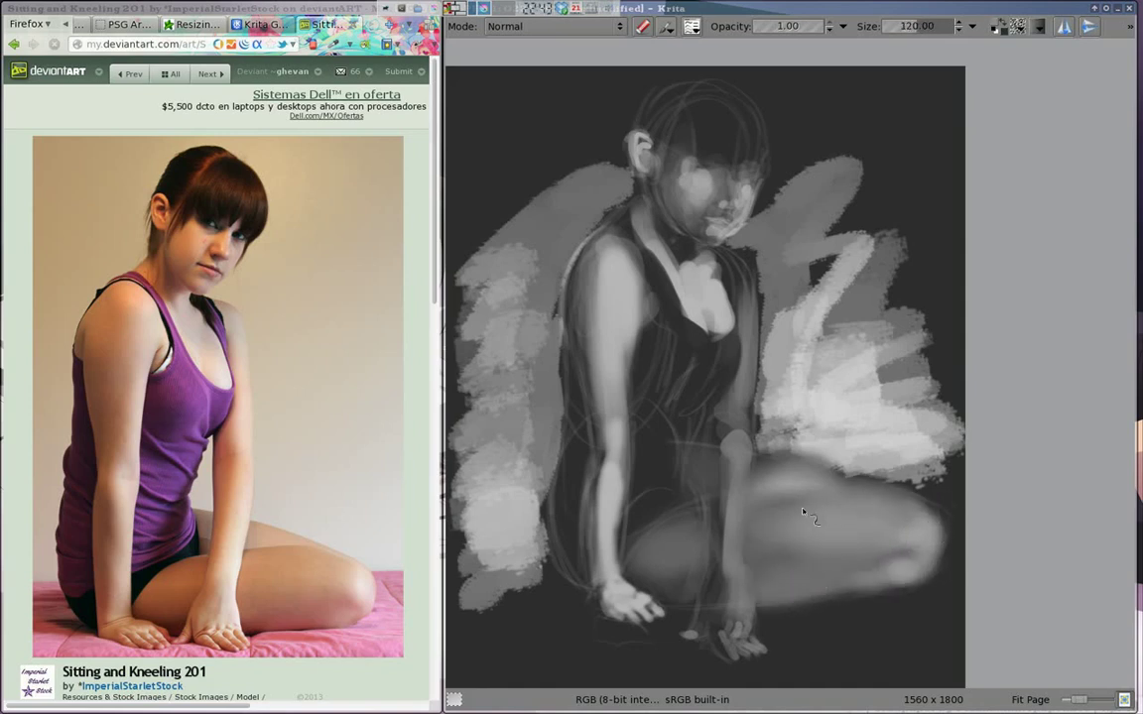
pyautogui.moveTo(673, 602)
pyautogui.mouseDown()
pyautogui.moveTo(784, 521)
pyautogui.moveTo(933, 545)
pyautogui.moveTo(928, 570)
pyautogui.mouseUp()
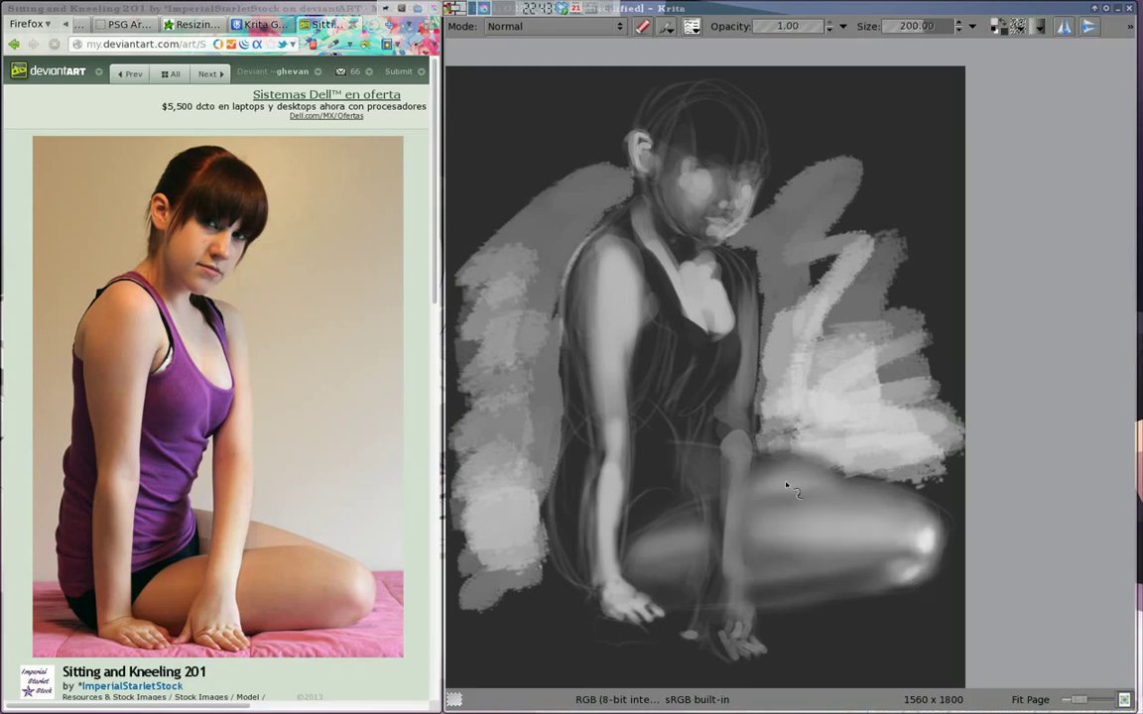
pyautogui.rightClick(781, 357)
pyautogui.click(666, 25)
pyautogui.press('Escape')
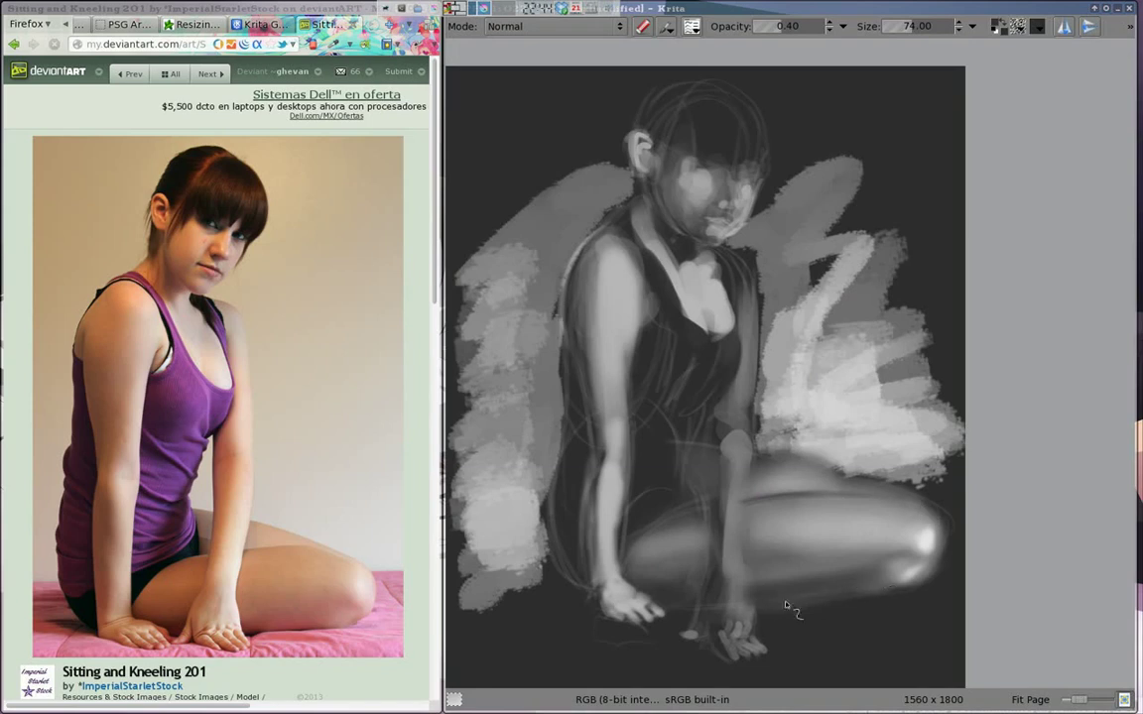
pyautogui.hotkey('shift', 'i')
pyautogui.click(613, 414)
pyautogui.moveTo(607, 426)
pyautogui.mouseDown()
pyautogui.moveTo(561, 514)
pyautogui.moveTo(506, 529)
pyautogui.mouseUp()
# With a full-opacity brush, lighten the thigh's edge and the arm down to the knee
pyautogui.rightClick(789, 362)
pyautogui.click(712, 425)
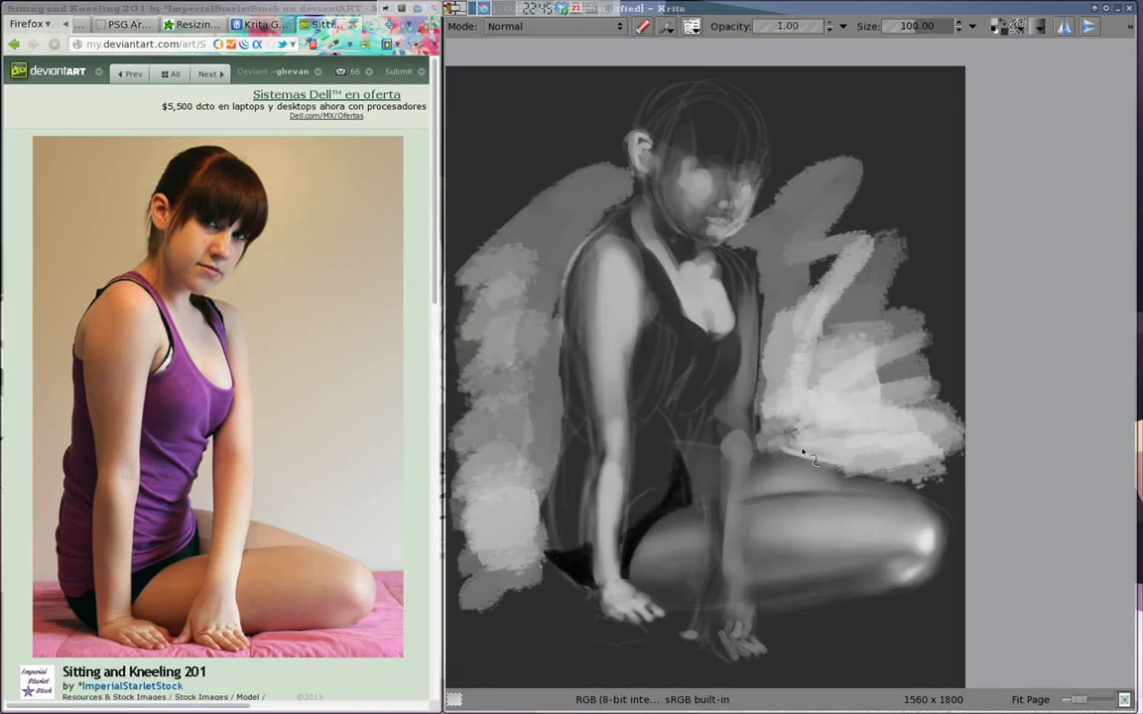
pyautogui.moveTo(706, 412); pyautogui.dragTo(848, 471)
pyautogui.press('[')
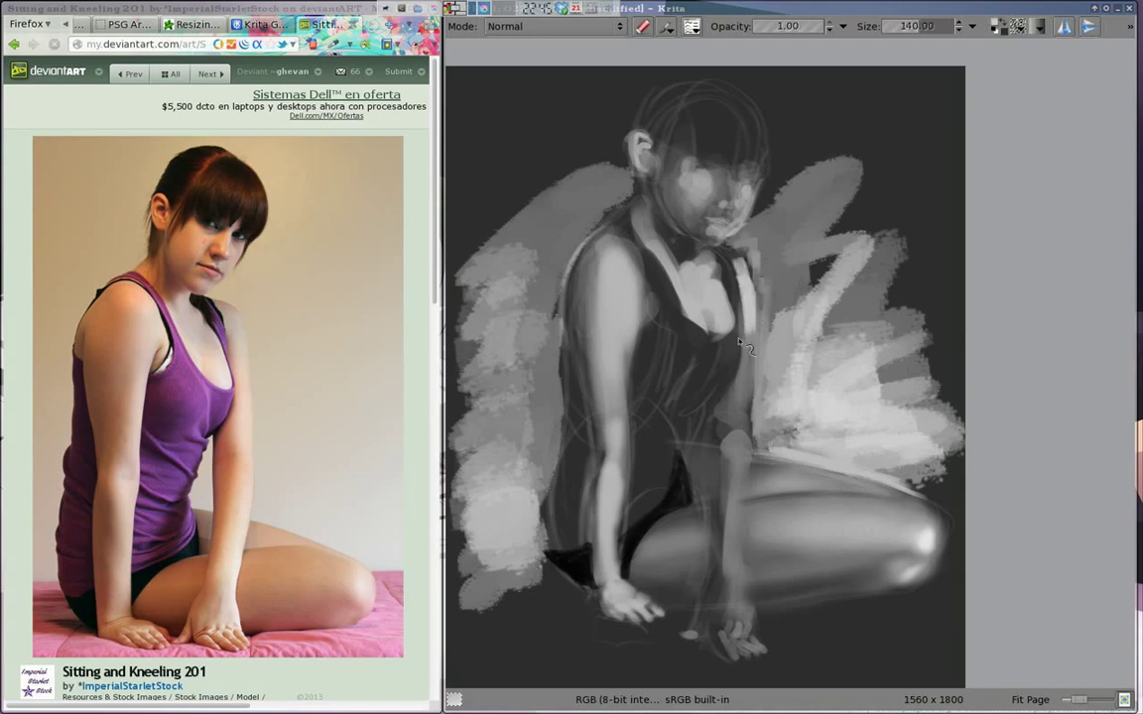
pyautogui.moveTo(732, 248); pyautogui.dragTo(734, 600)
pyautogui.press('[')
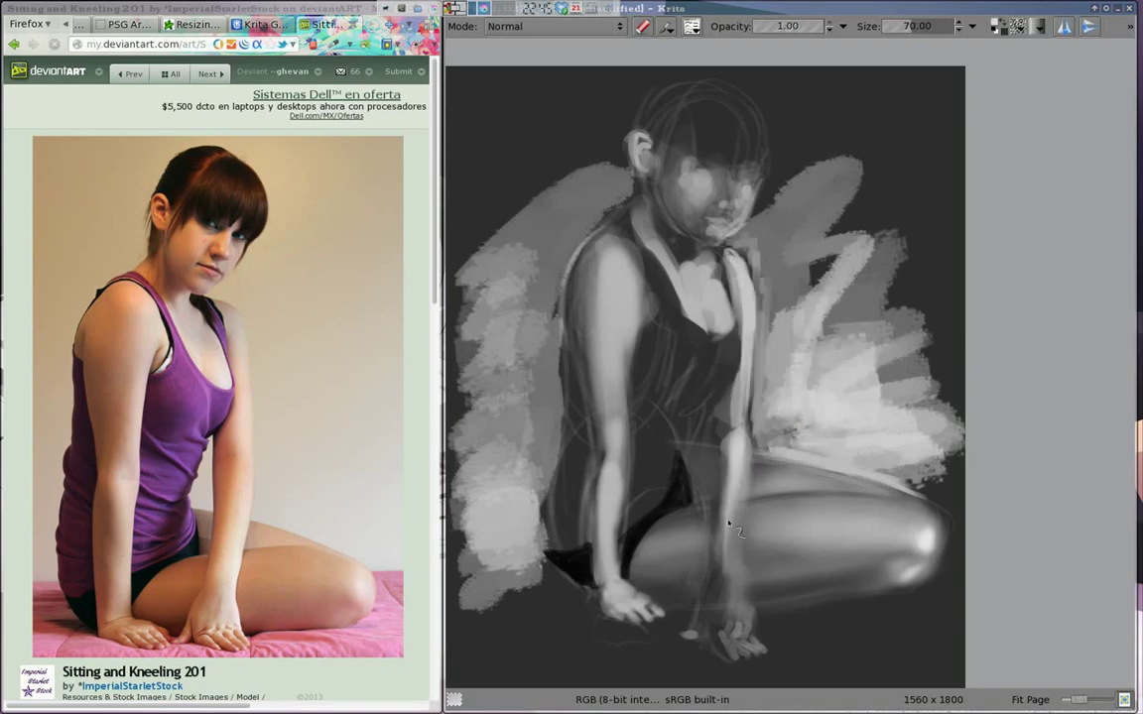
# Brighten the girl's upper arm from shoulder to elbow and darken its outer edge
pyautogui.hotkey('shift', 'i')
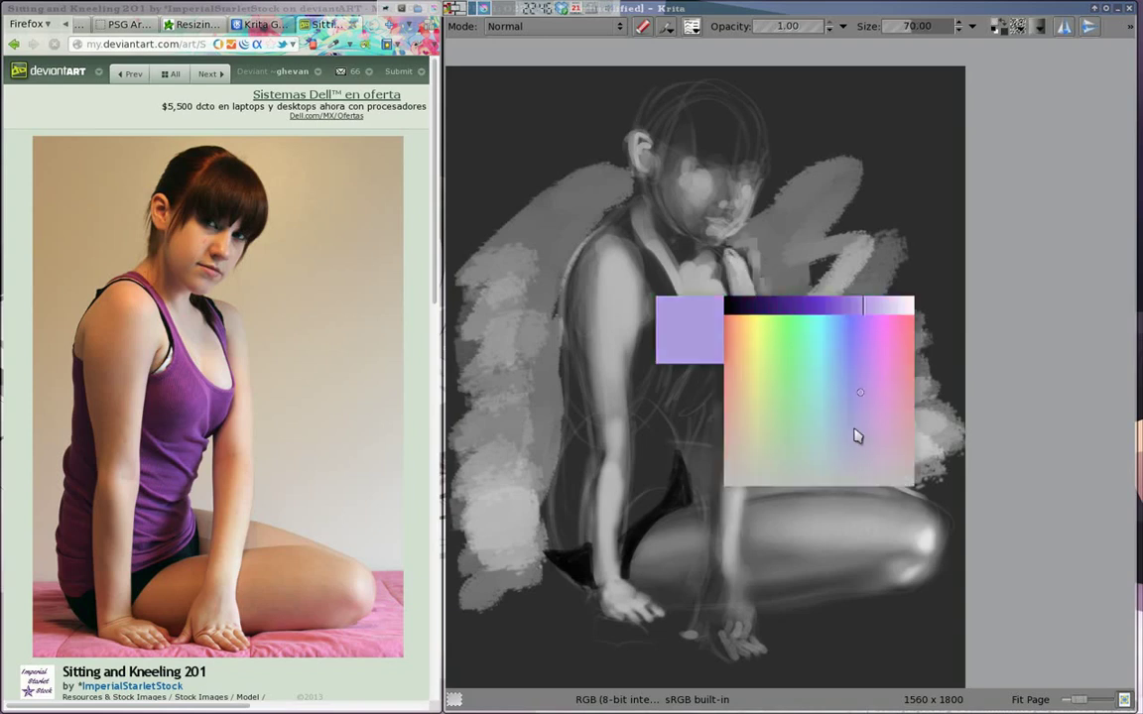
pyautogui.click(854, 433)
pyautogui.moveTo(610, 250); pyautogui.dragTo(619, 407)
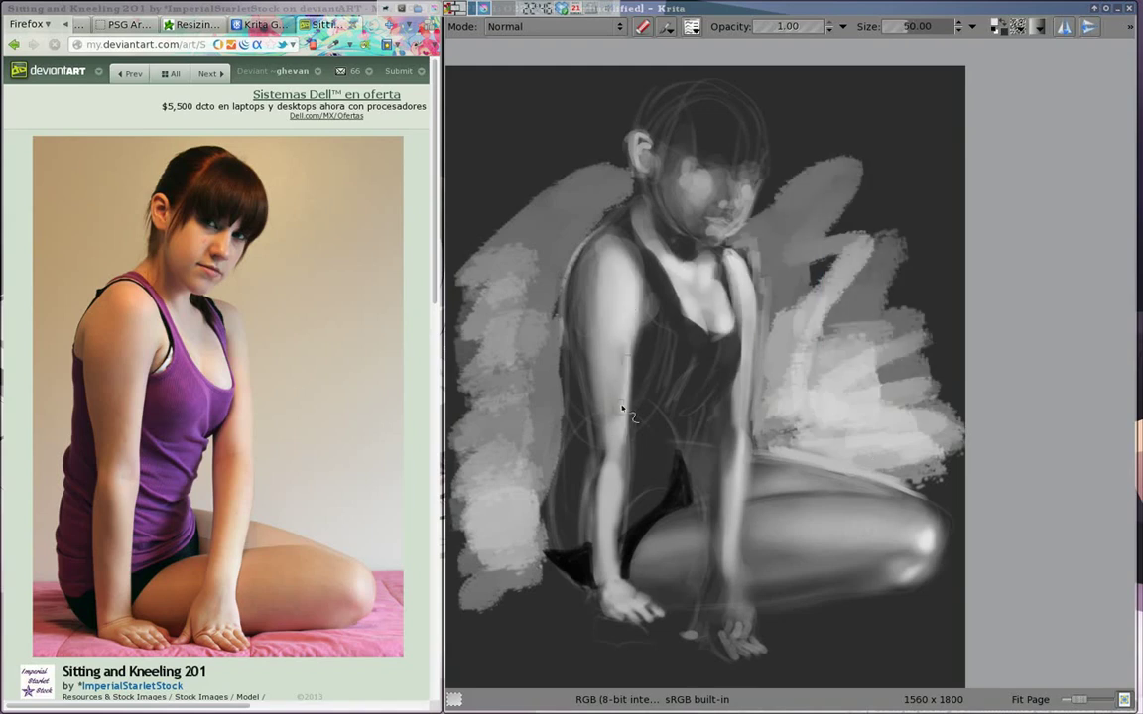
pyautogui.press(']')
pyautogui.moveTo(541, 387); pyautogui.dragTo(541, 521)
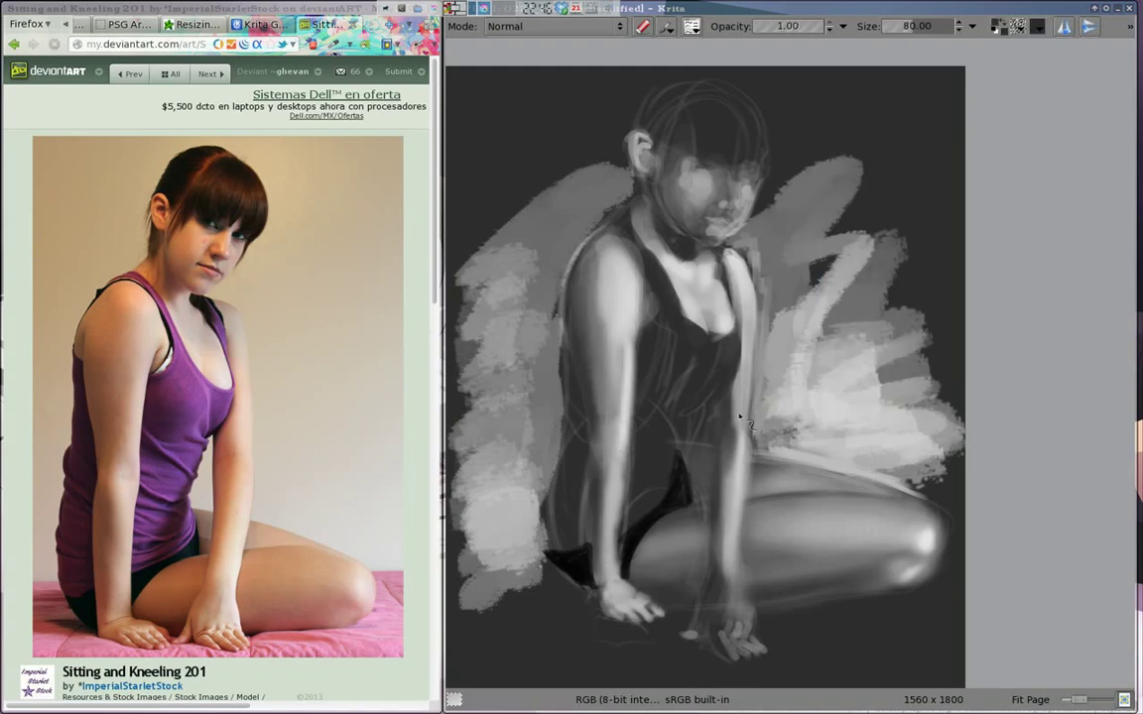
# Add darker strokes along the arm and shoulder edge, then relighten the upper arm
pyautogui.hotkey('shift', 'i')
pyautogui.click(640, 396)
pyautogui.moveTo(561, 317); pyautogui.dragTo(571, 407)
pyautogui.press(']')
pyautogui.press(']')
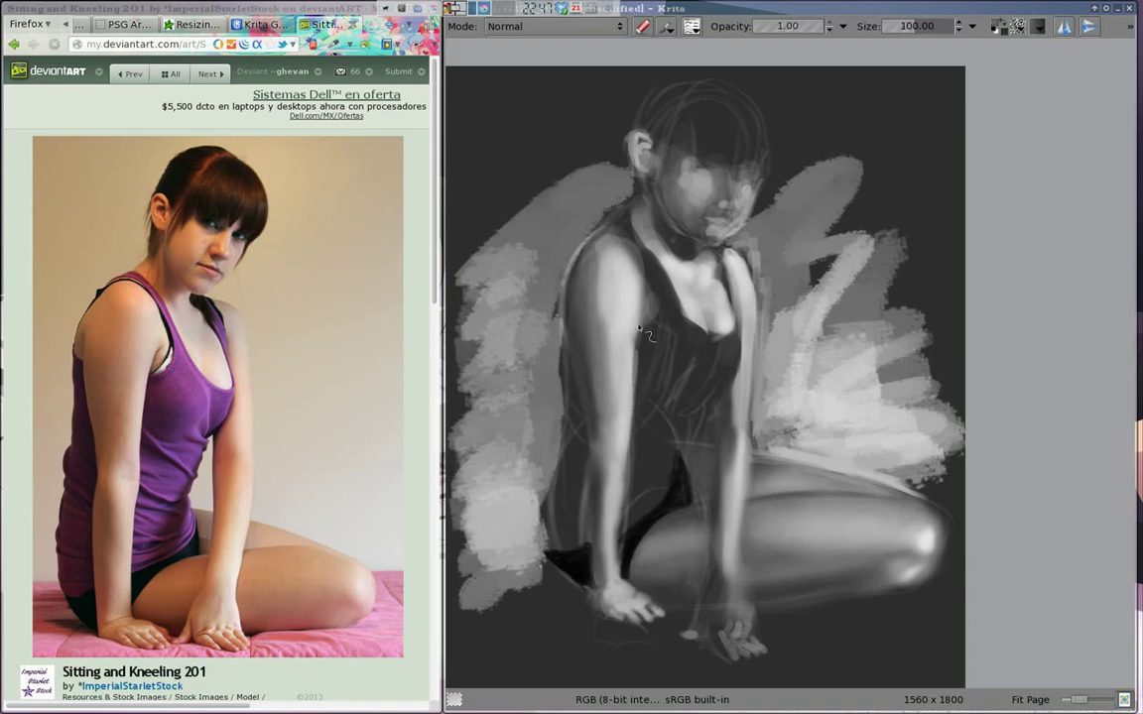
pyautogui.moveTo(600, 261); pyautogui.dragTo(577, 311)
pyautogui.moveTo(595, 214); pyautogui.dragTo(640, 349)
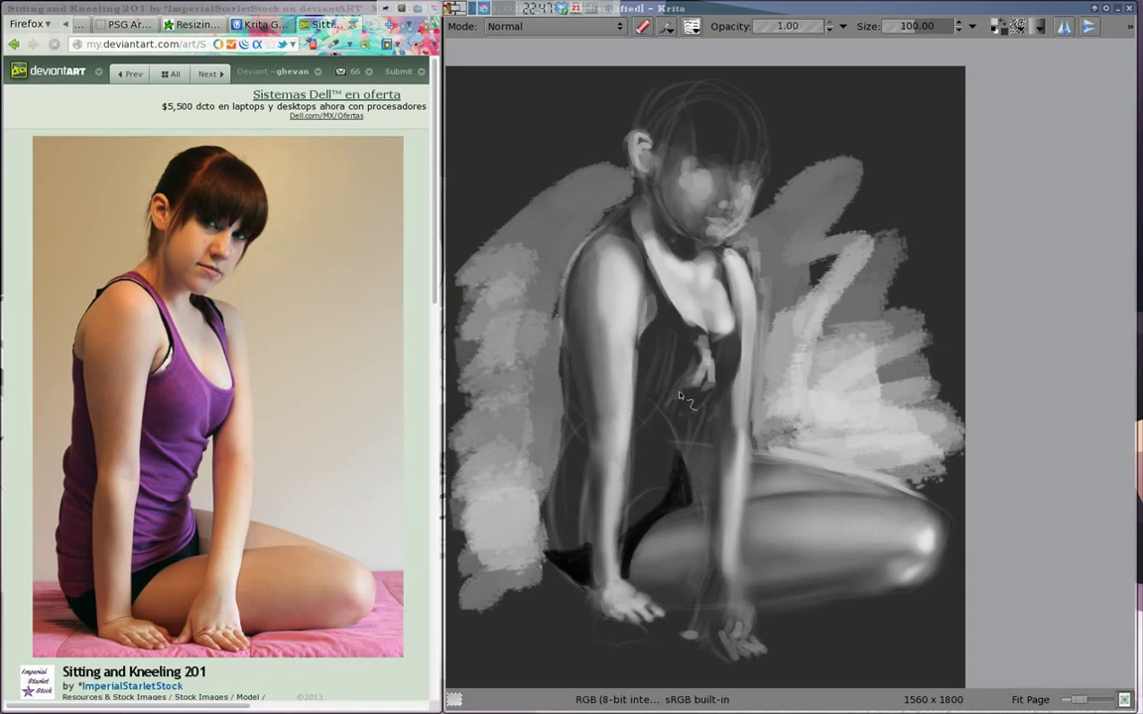
pyautogui.press(']')
pyautogui.press(']')
# Paint light, dark and mid-tone streaks across the chest and torso of the tank top
pyautogui.moveTo(634, 416); pyautogui.dragTo(727, 372)
pyautogui.moveTo(656, 302)
pyautogui.mouseDown()
pyautogui.moveTo(660, 352)
pyautogui.moveTo(595, 392)
pyautogui.mouseUp()
pyautogui.moveTo(615, 318); pyautogui.dragTo(682, 460)
pyautogui.moveTo(570, 328); pyautogui.dragTo(581, 486)
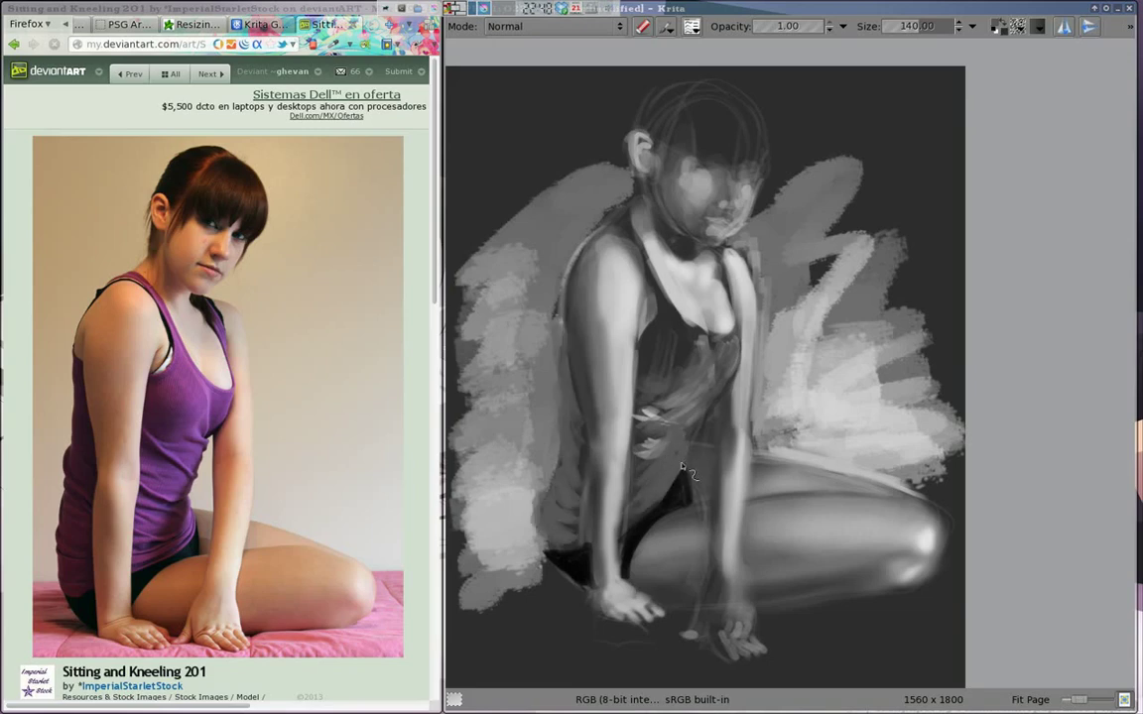
pyautogui.moveTo(620, 422); pyautogui.dragTo(575, 406)
pyautogui.press(']')
pyautogui.moveTo(605, 355); pyautogui.dragTo(581, 369)
# Darken the shadow around the right hand and beside both hands with a dark grey
pyautogui.moveTo(645, 298)
pyautogui.mouseDown()
pyautogui.moveTo(625, 357)
pyautogui.moveTo(591, 359)
pyautogui.mouseUp()
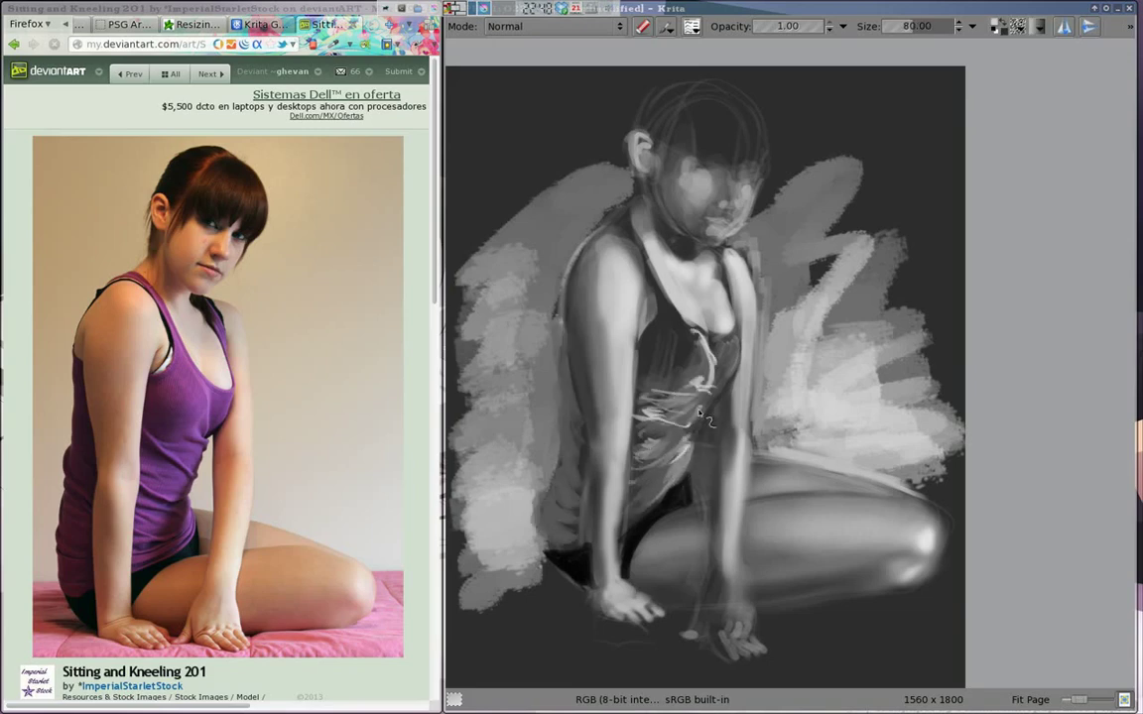
pyautogui.scroll(-2, 727, 480)
pyautogui.moveTo(727, 479); pyautogui.dragTo(719, 451)
pyautogui.press('[')
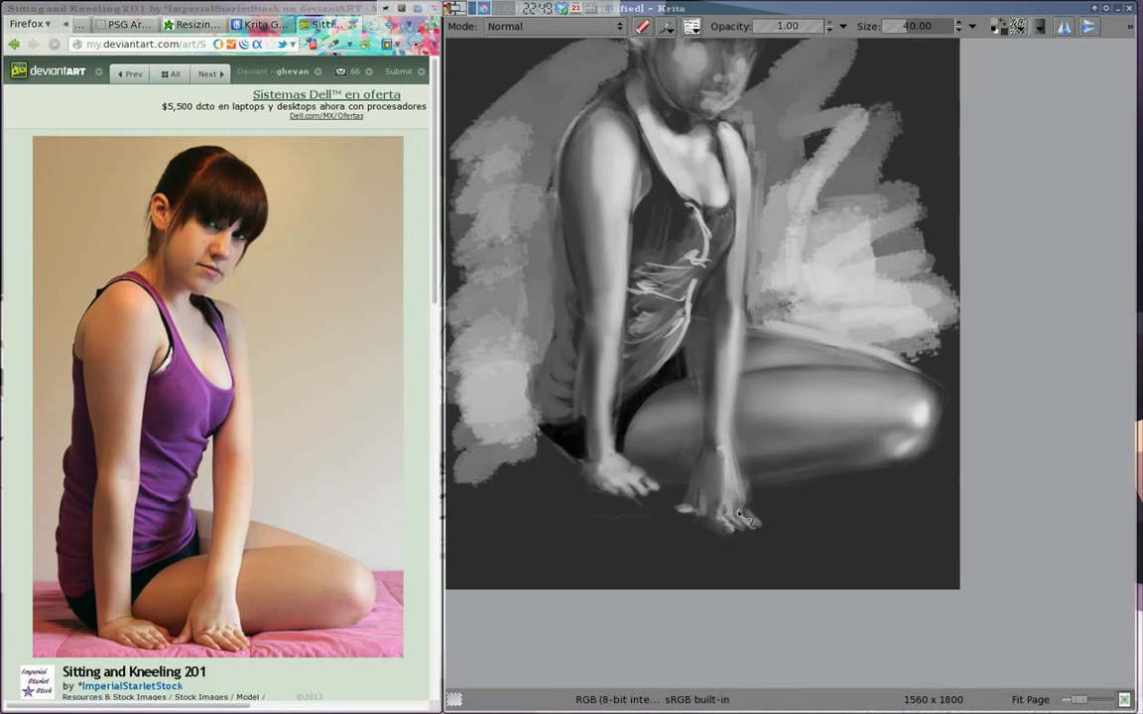
pyautogui.press(']')
pyautogui.hotkey('shift', 'i')
pyautogui.click(663, 395)
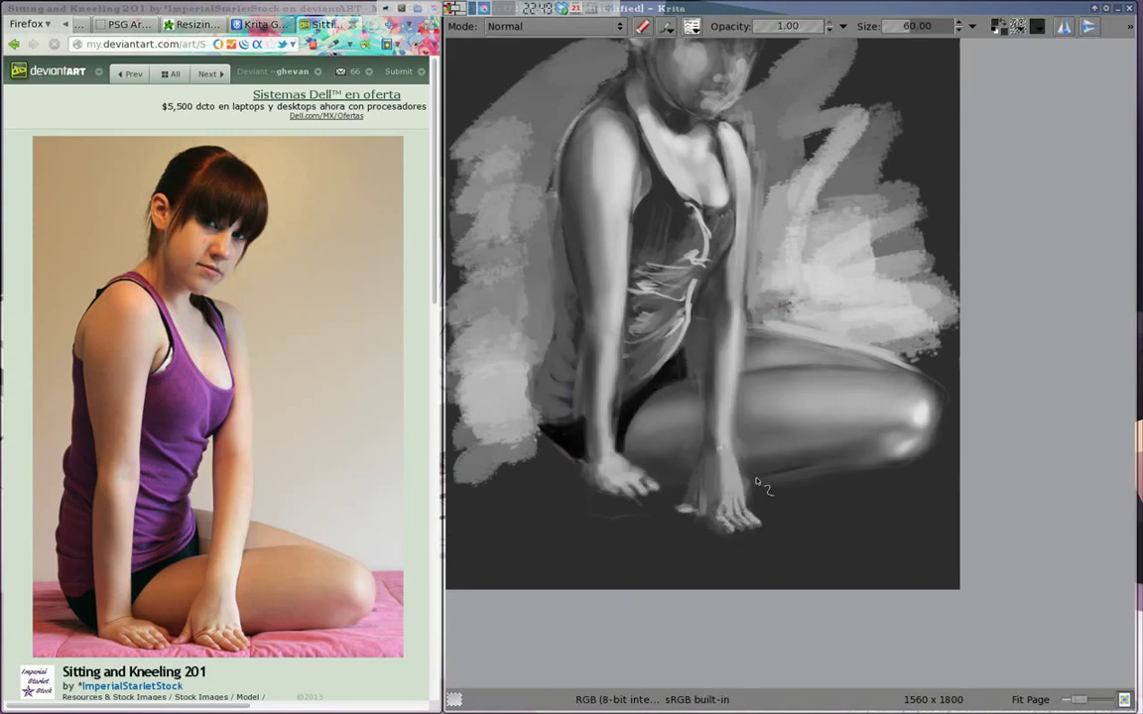
pyautogui.hotkey('shift', 'i')
pyautogui.click(424, 294)
pyautogui.moveTo(531, 463); pyautogui.dragTo(672, 486)
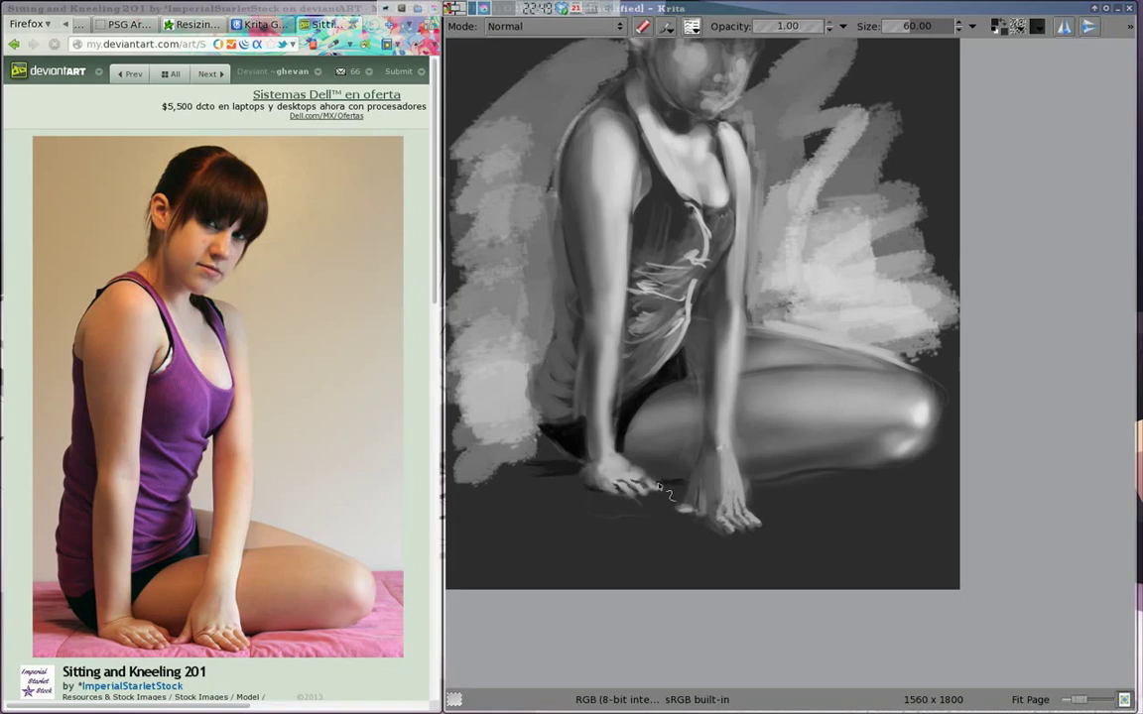
pyautogui.scroll(5, 687, 310)
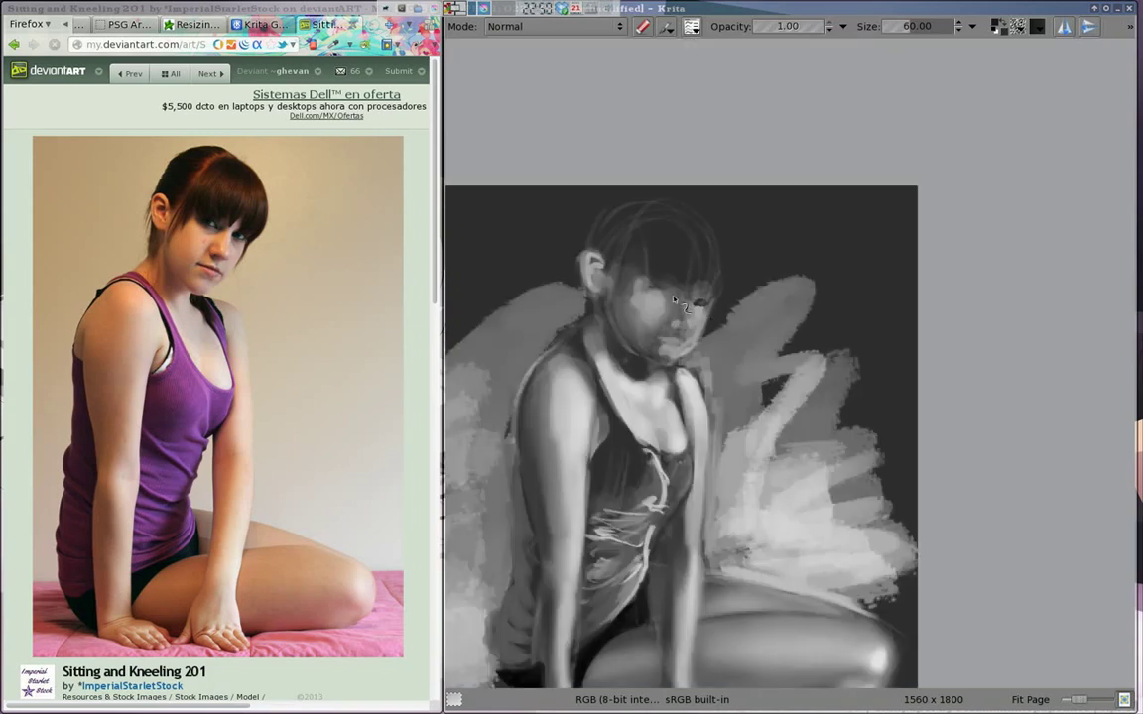
# Darken the girl's hair and add a dark strand down the side of her face
pyautogui.press(']')
pyautogui.moveTo(697, 282); pyautogui.dragTo(612, 259)
pyautogui.moveTo(640, 208); pyautogui.dragTo(645, 266)
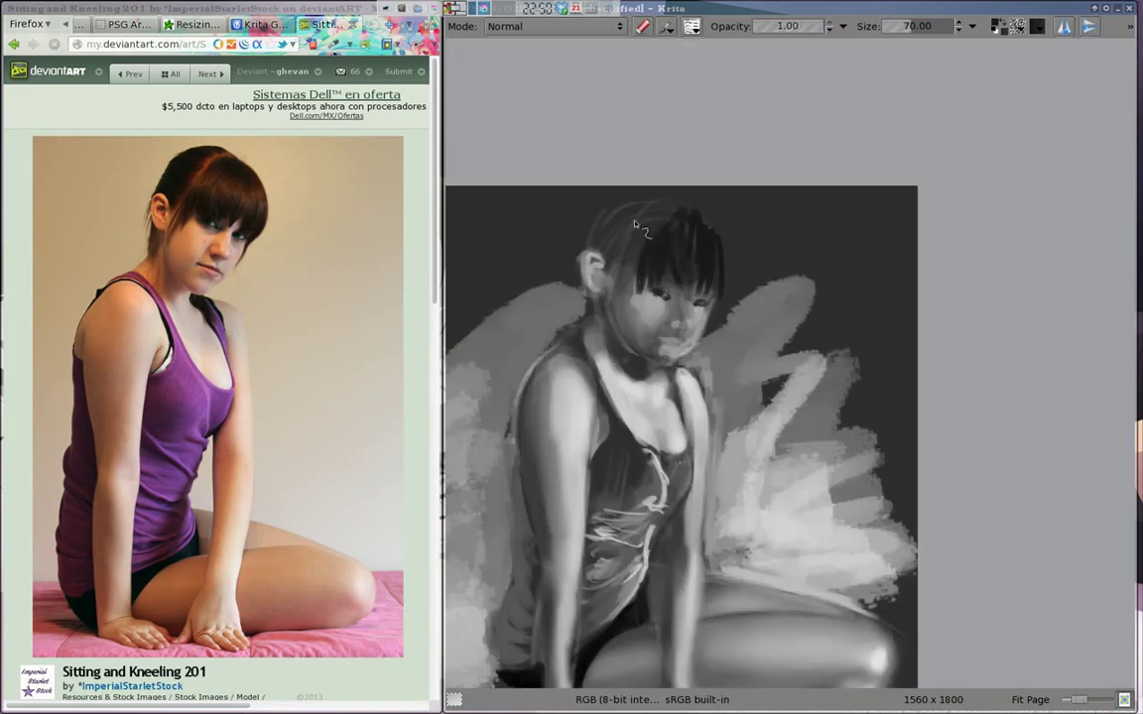
pyautogui.moveTo(605, 193)
pyautogui.mouseDown()
pyautogui.moveTo(570, 248)
pyautogui.moveTo(664, 197)
pyautogui.mouseUp()
pyautogui.moveTo(580, 280); pyautogui.dragTo(600, 342)
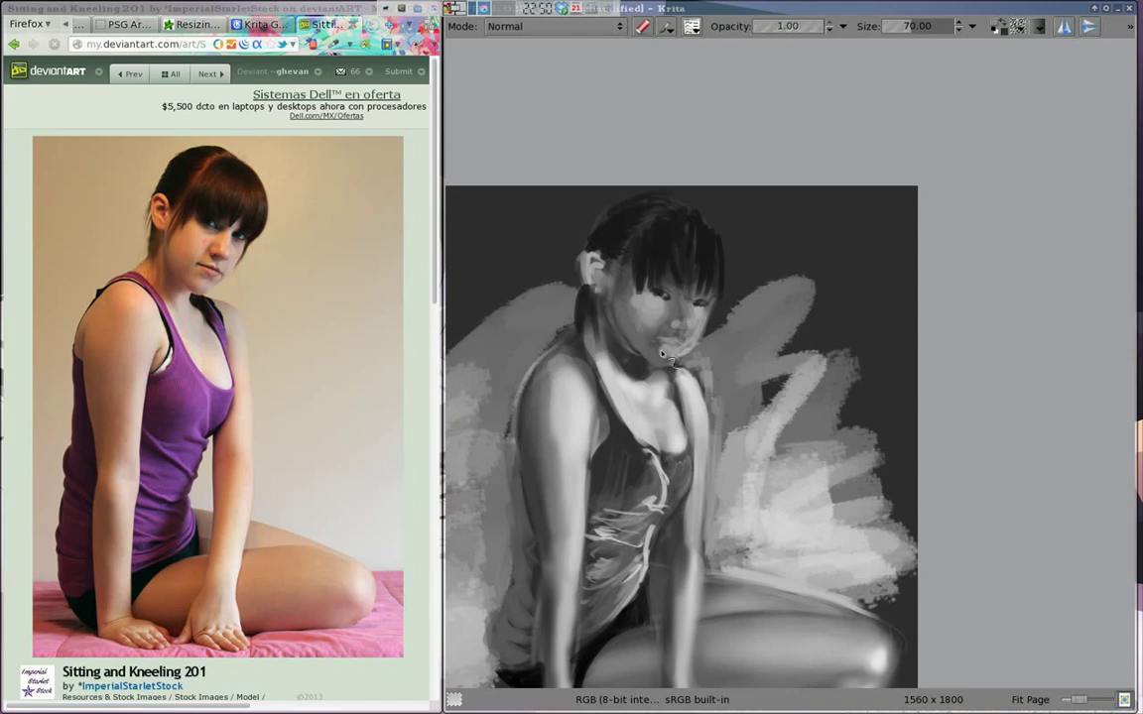
# Sample greys from the face, mouth and ear to refine features, then zoom out
pyautogui.press('[')
pyautogui.press('[')
pyautogui.press('[')
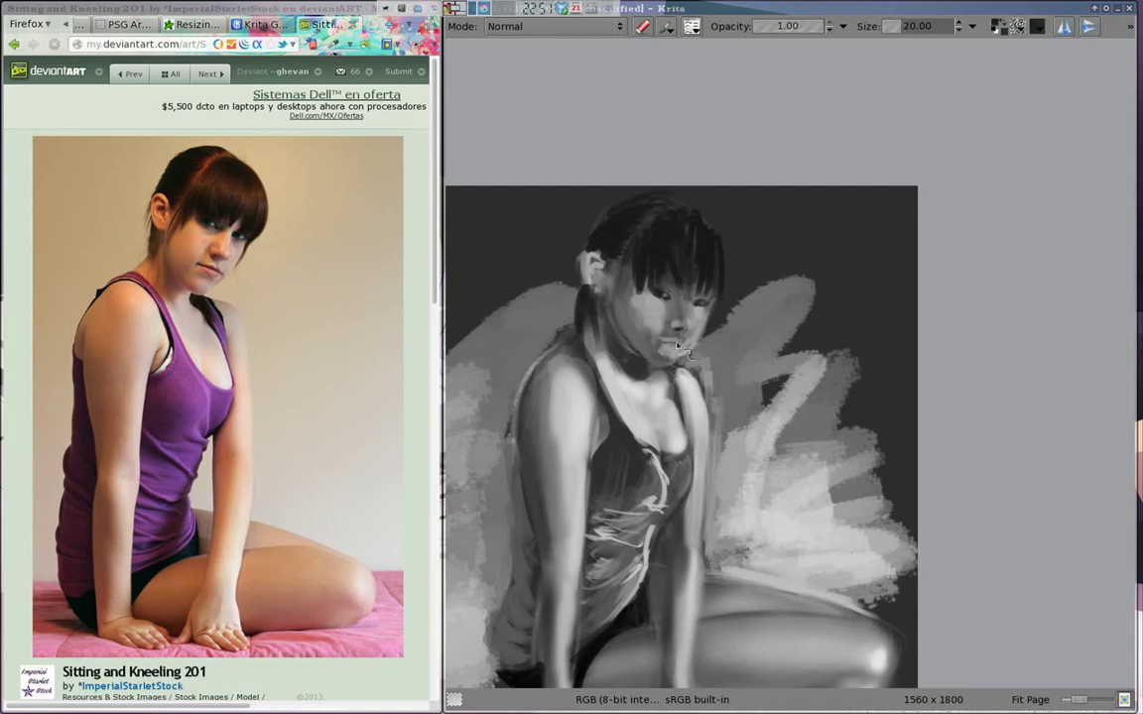
pyautogui.press(']')
pyautogui.keyDown('ctrl'); pyautogui.click(675, 339); pyautogui.keyUp('ctrl')
pyautogui.keyDown('ctrl'); pyautogui.click(678, 341); pyautogui.keyUp('ctrl')
pyautogui.keyDown('ctrl'); pyautogui.click(595, 263); pyautogui.keyUp('ctrl')
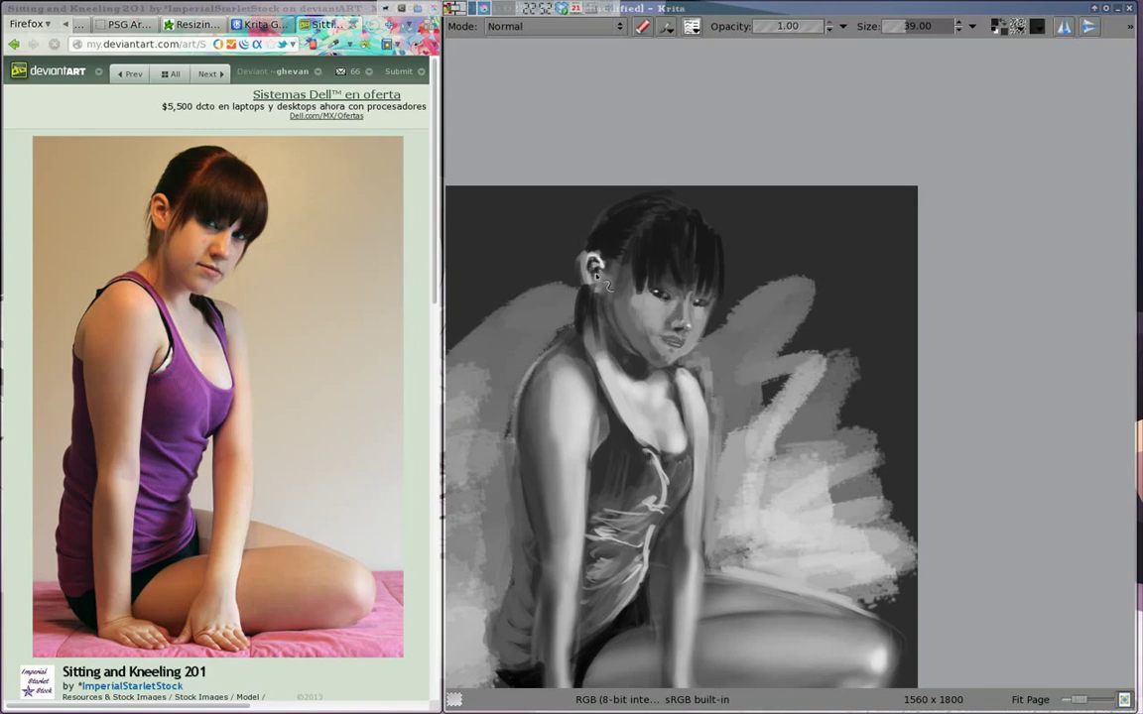
pyautogui.press('-')
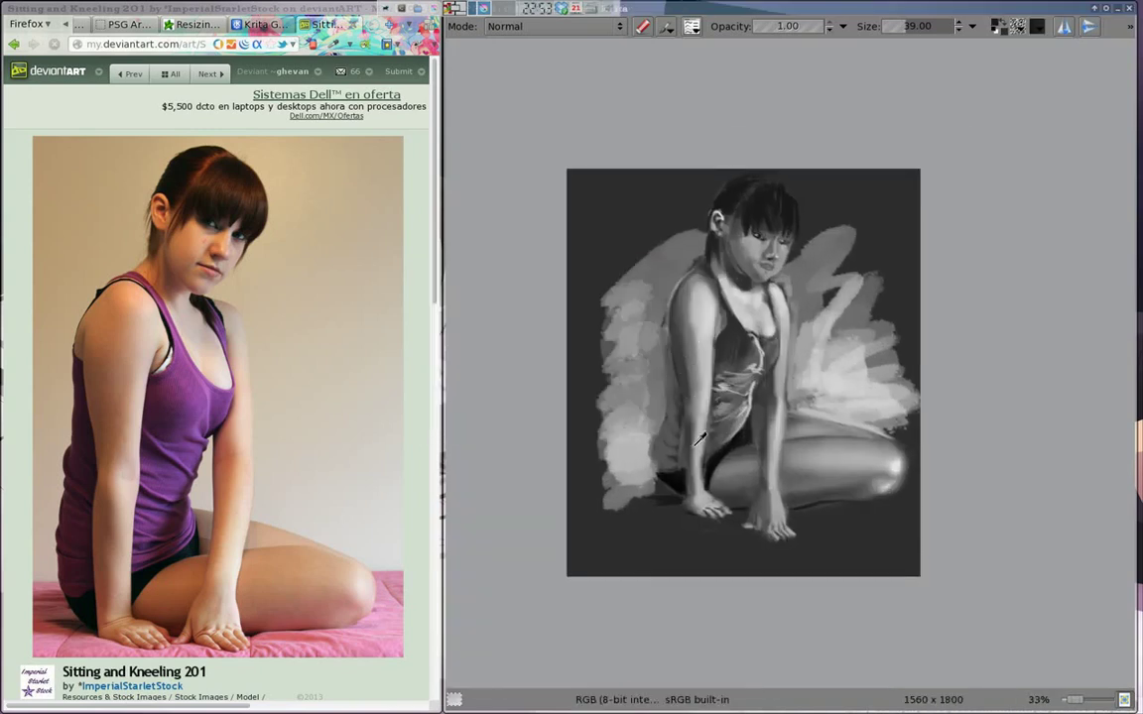